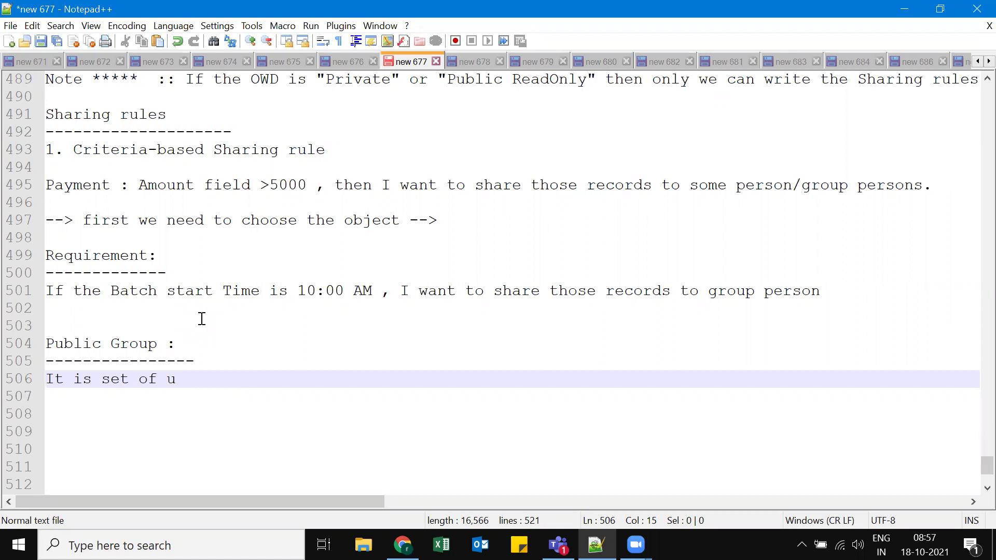
# Complete the Notepad++ Public Group note to read 'It is set of users.' and return to Salesforce.
pyautogui.moveTo(73, 151); pyautogui.dragTo(307, 150)
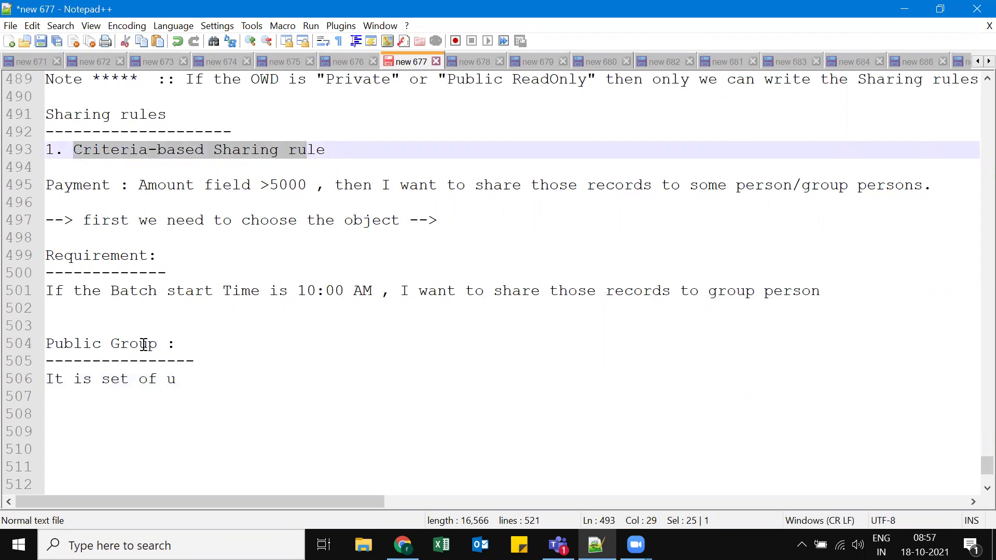
pyautogui.click(191, 384)
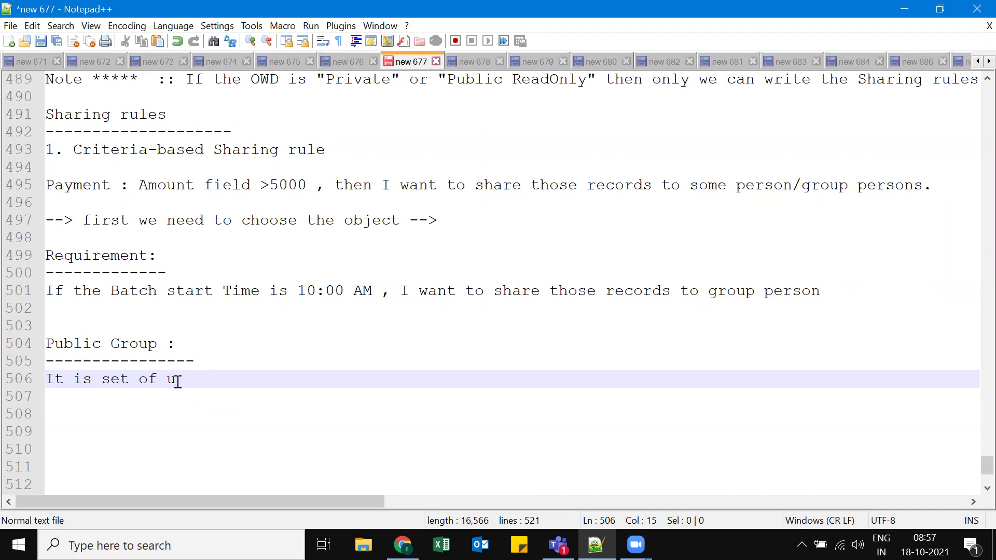
pyautogui.write('sers')
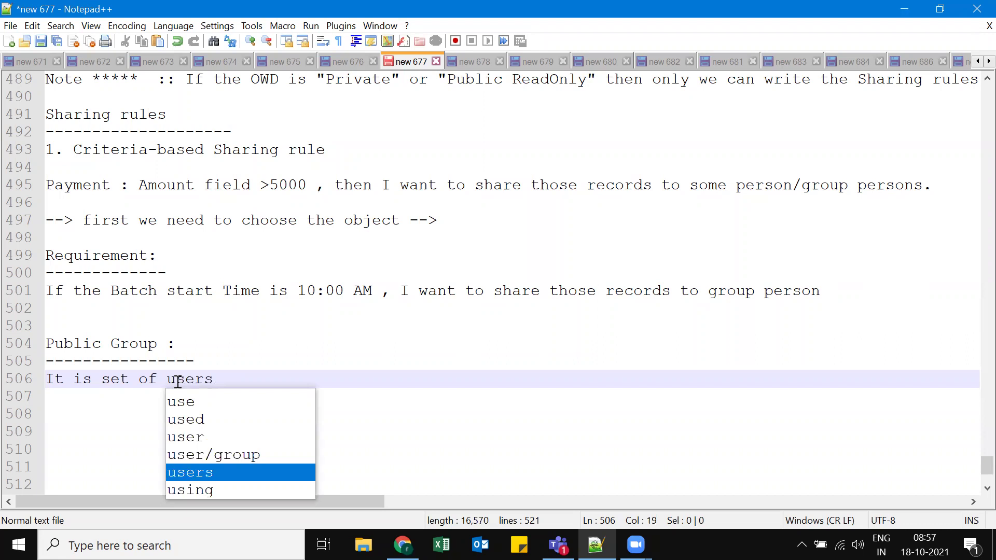
pyautogui.write('.')
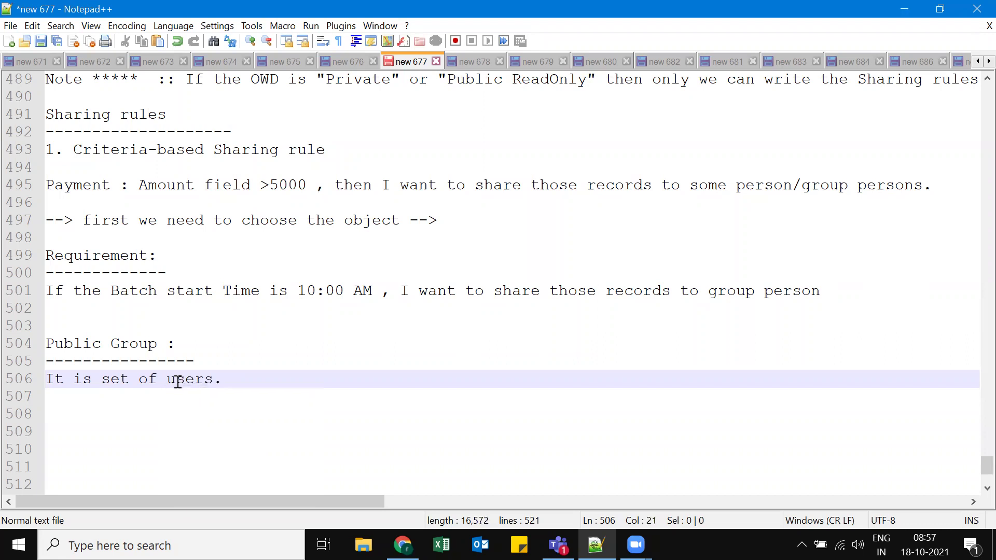
pyautogui.click(403, 544)
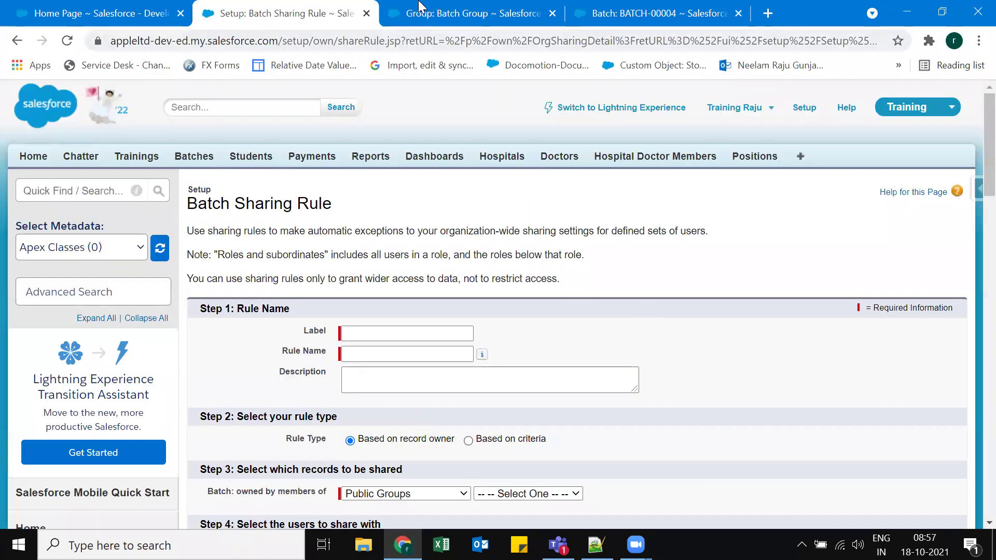
# Go from the Batch Group page to the Public Groups list, which shows Batch Group.
pyautogui.click(420, 13)
pyautogui.scroll(2, 269, 294)
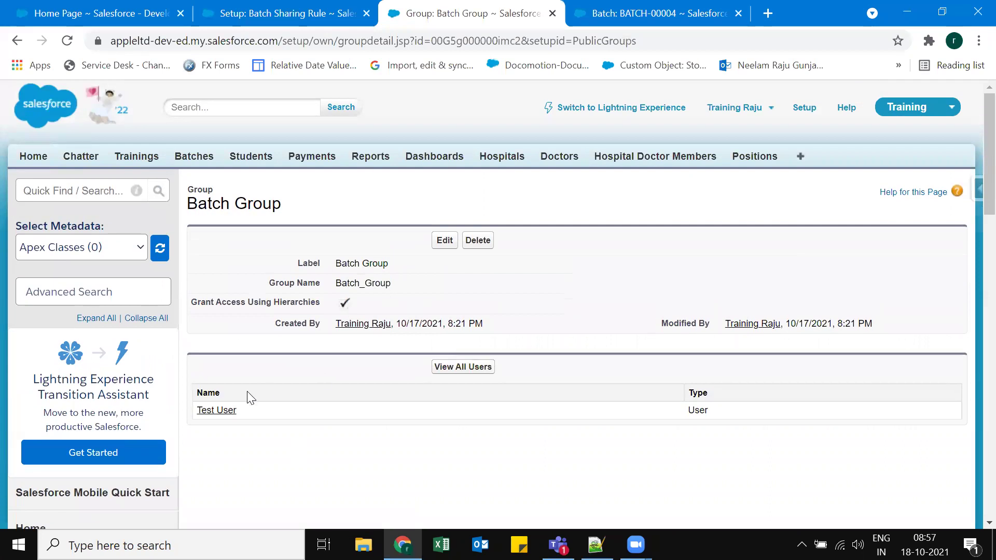
pyautogui.scroll(-5, 249, 395)
pyautogui.click(59, 419)
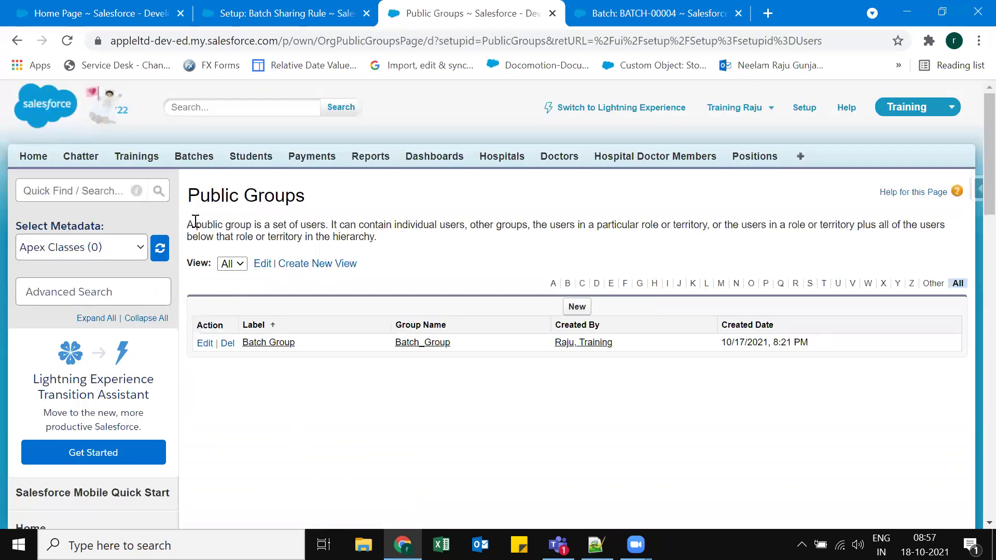
pyautogui.moveTo(195, 224); pyautogui.dragTo(949, 232)
pyautogui.click(334, 224)
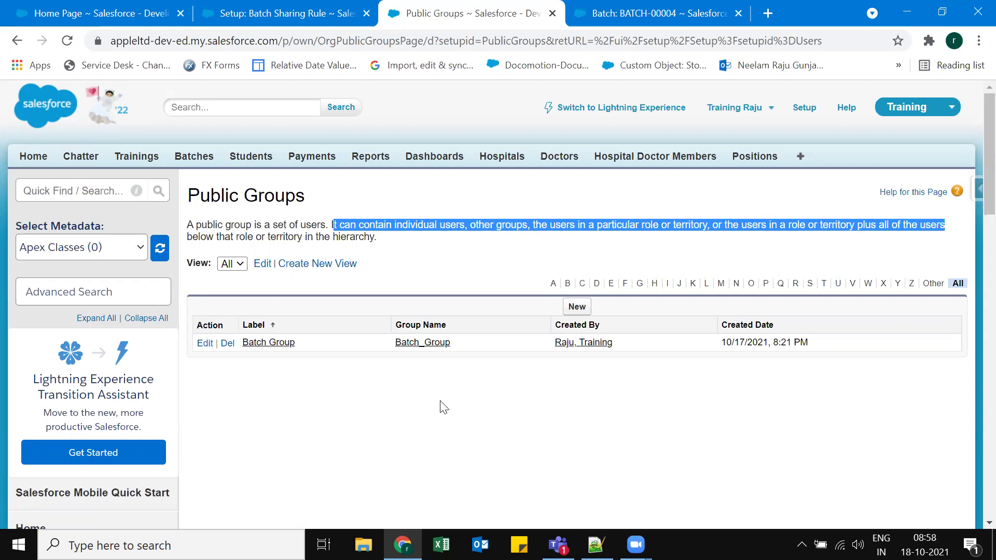
pyautogui.click(625, 409)
# Create a new public group labelled 'Test Group' and add Batch Group as a member.
pyautogui.click(577, 306)
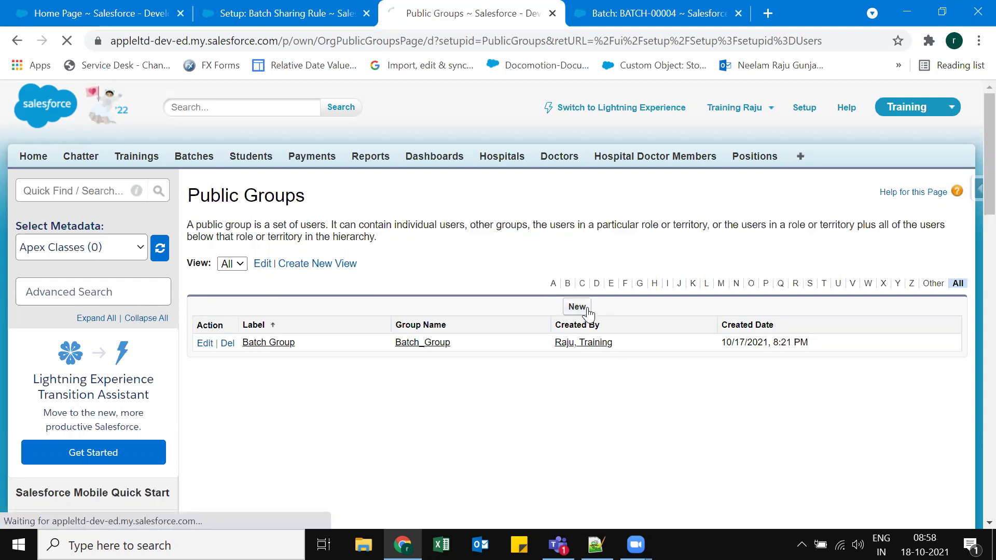
pyautogui.click(364, 288)
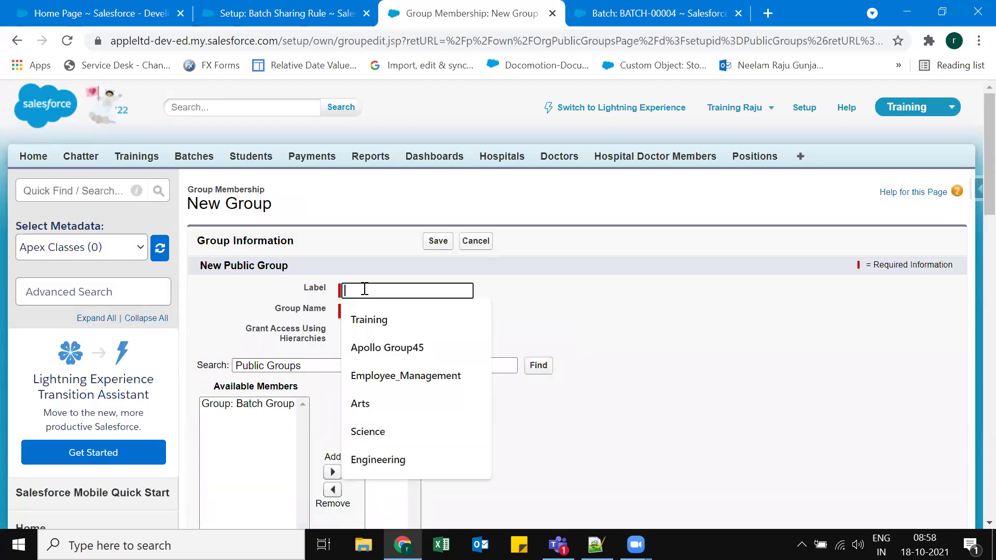
pyautogui.write('Test')
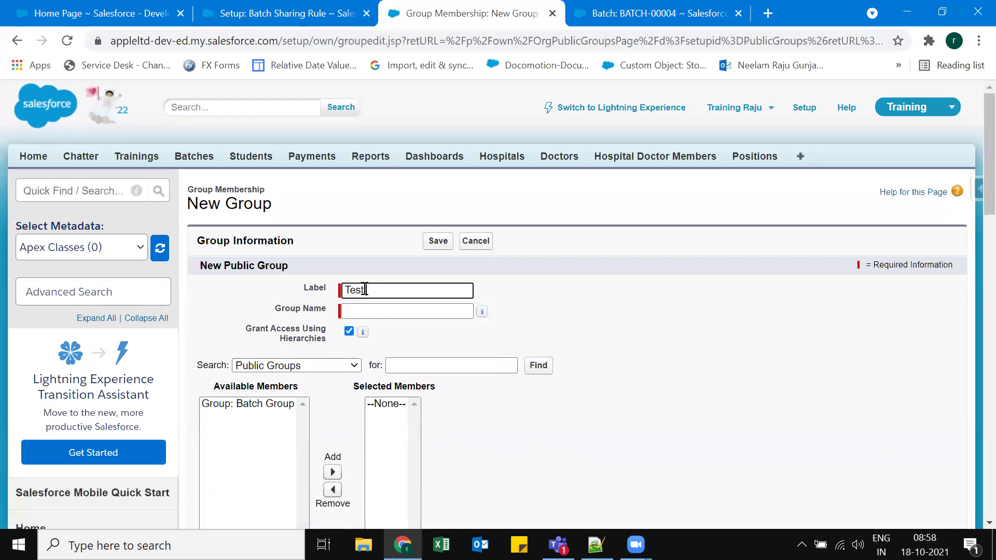
pyautogui.write(' Group')
pyautogui.press('Tab')
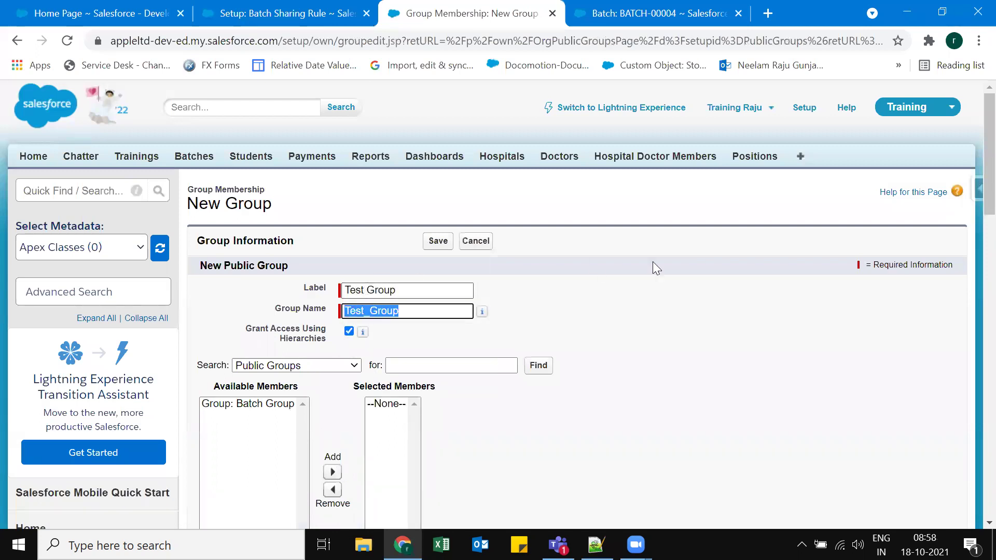
pyautogui.click(560, 297)
pyautogui.scroll(-2, 625, 316)
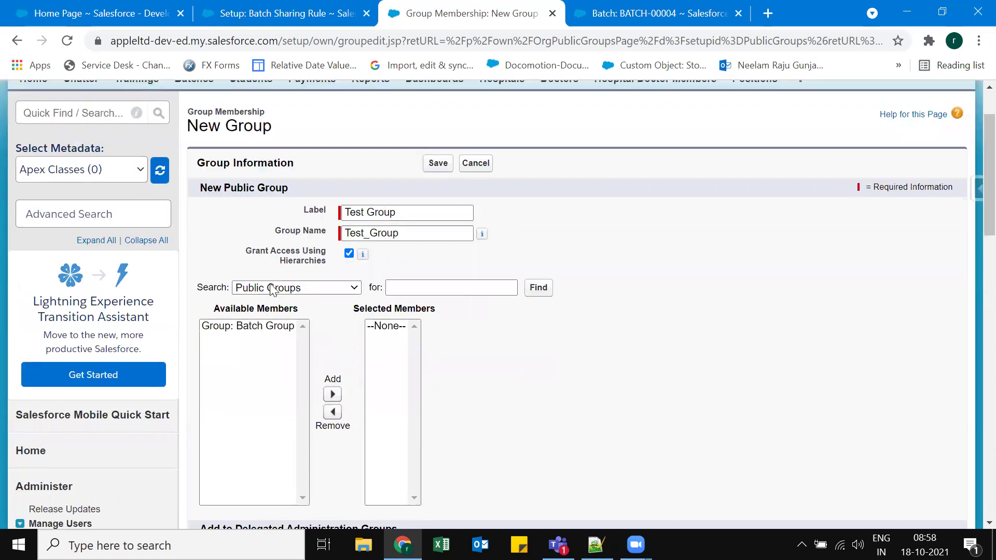
pyautogui.click(282, 330)
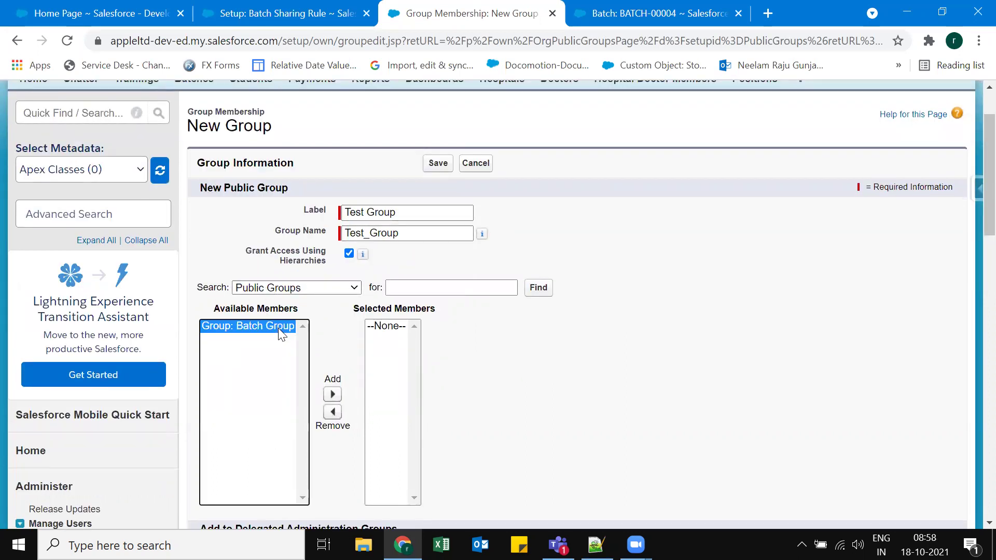
pyautogui.click(333, 394)
pyautogui.click(580, 378)
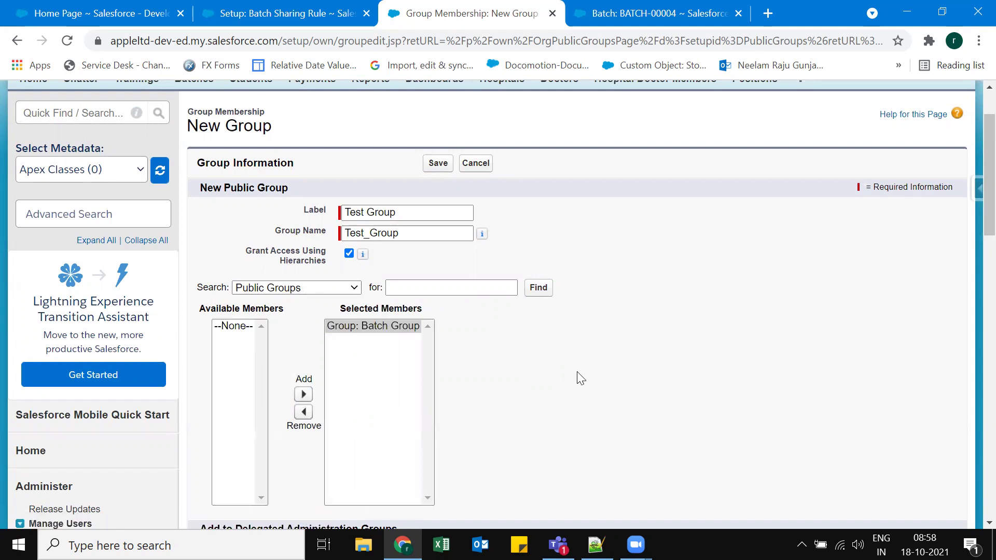
# Add the CEO and Marketing Reps roles to Test Group's members.
pyautogui.click(299, 290)
pyautogui.click(261, 314)
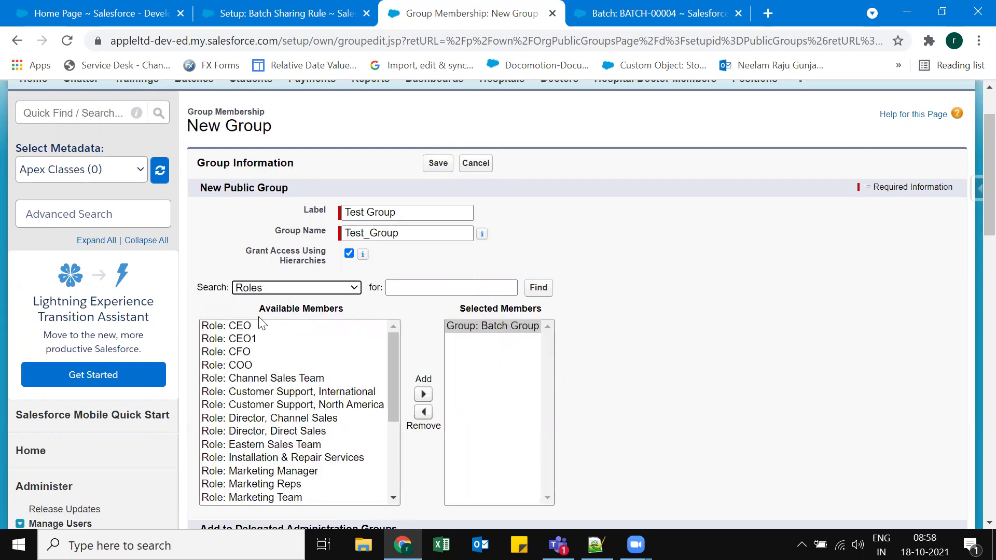
pyautogui.click(236, 325)
pyautogui.click(423, 394)
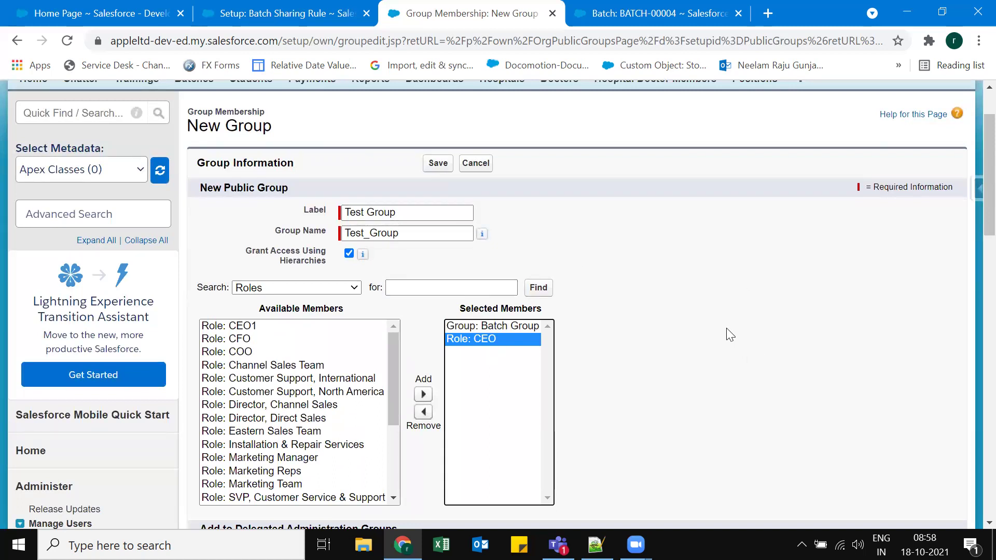
pyautogui.scroll(-1, 721, 328)
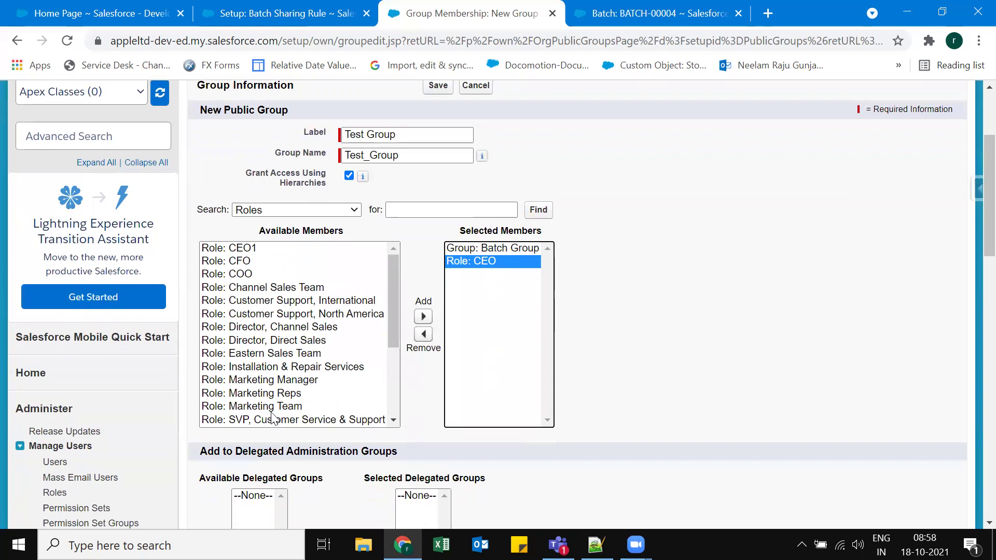
pyautogui.click(298, 407)
pyautogui.click(290, 395)
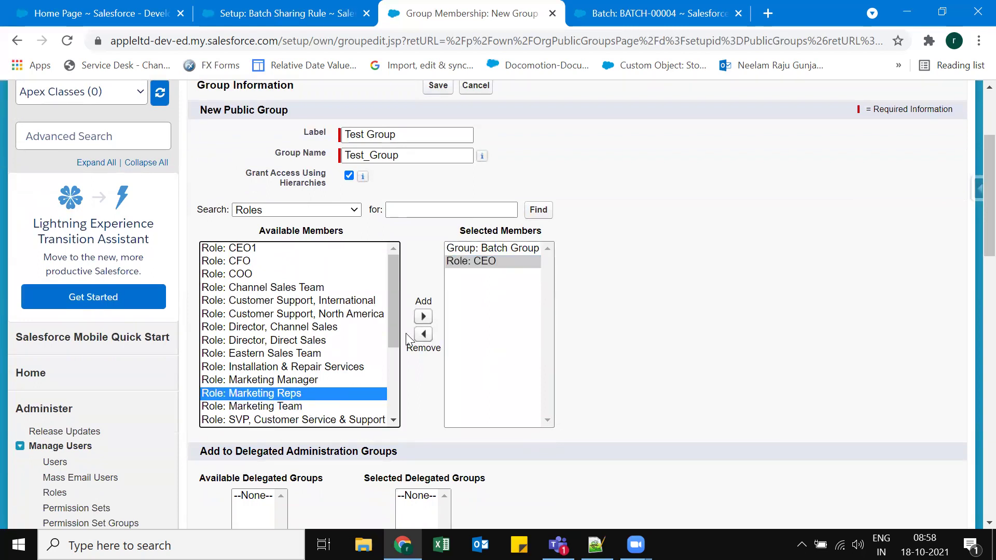
pyautogui.click(422, 316)
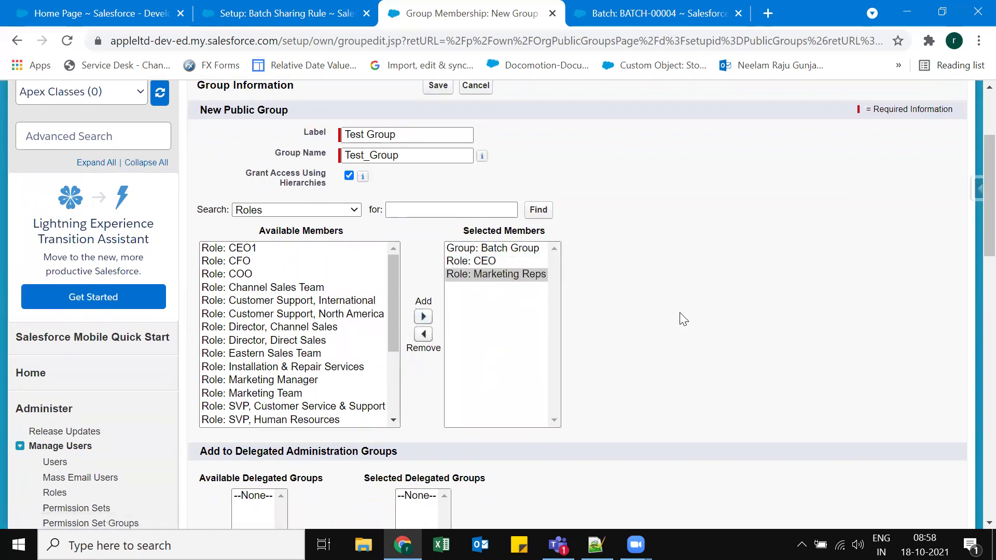
# Add Marketing Manager and Service Manager with subordinates, replacing the Marketing Reps role.
pyautogui.click(352, 209)
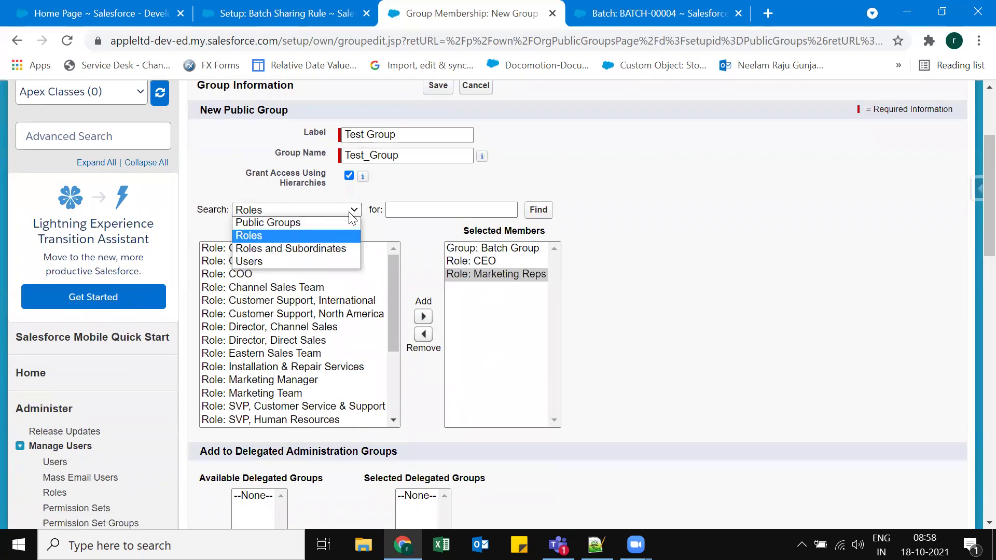
pyautogui.click(284, 250)
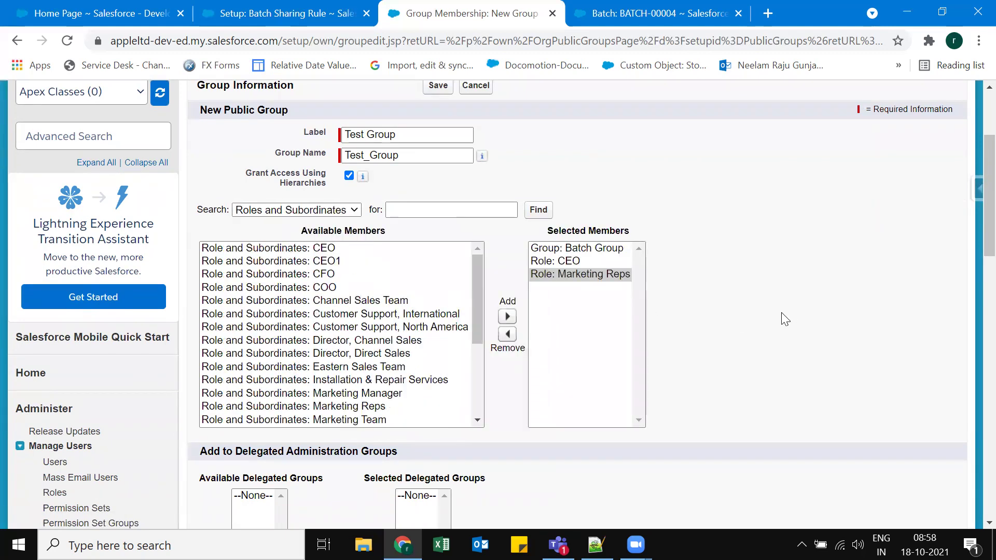
pyautogui.click(369, 395)
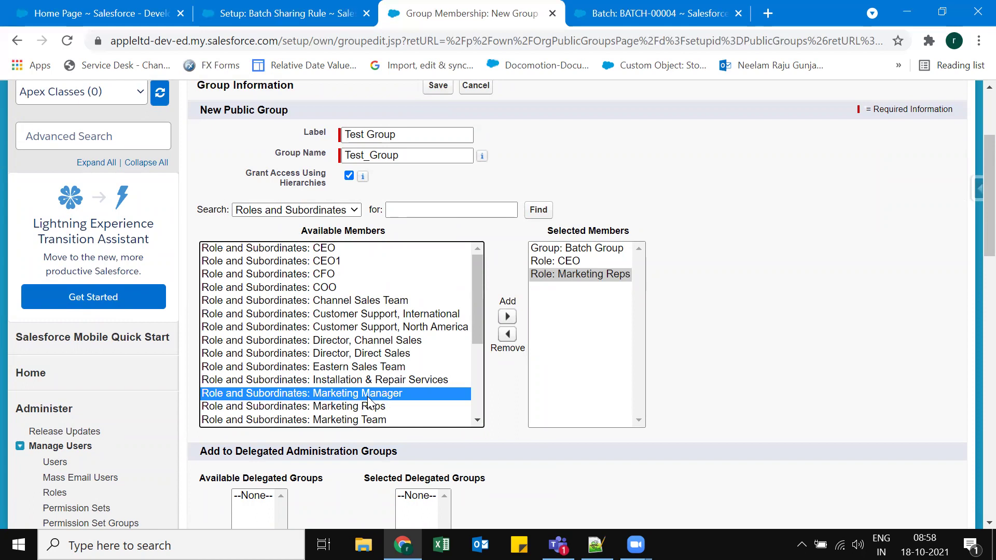
pyautogui.click(507, 315)
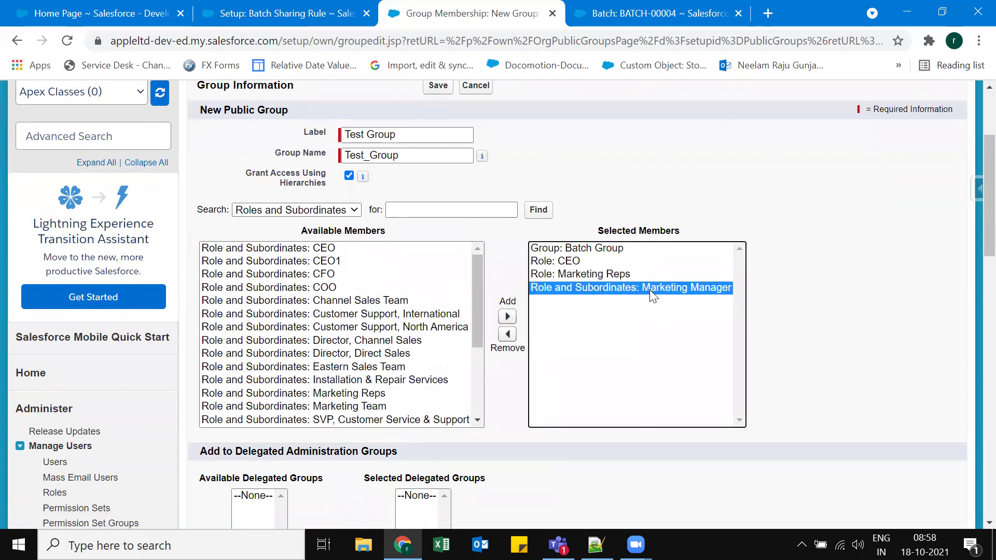
pyautogui.click(591, 275)
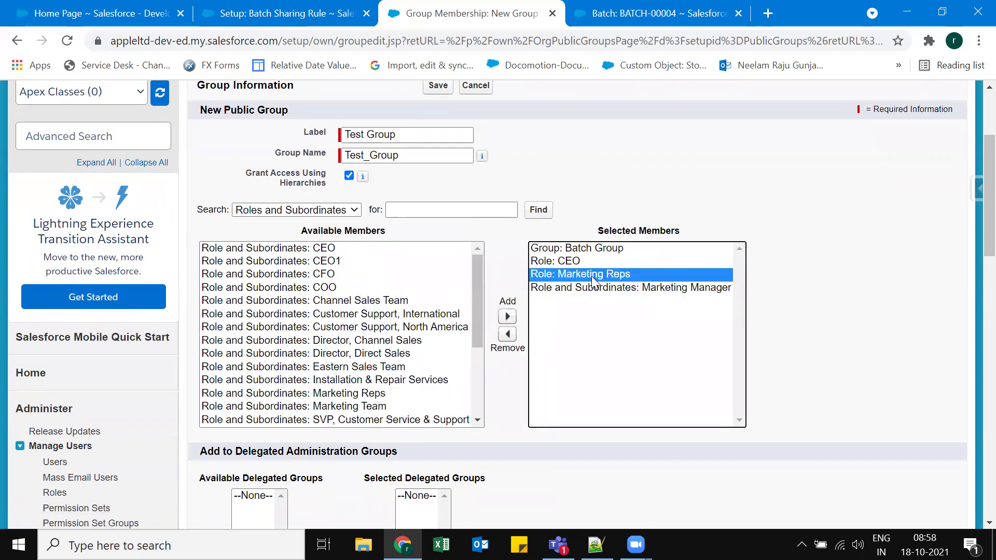
pyautogui.click(507, 334)
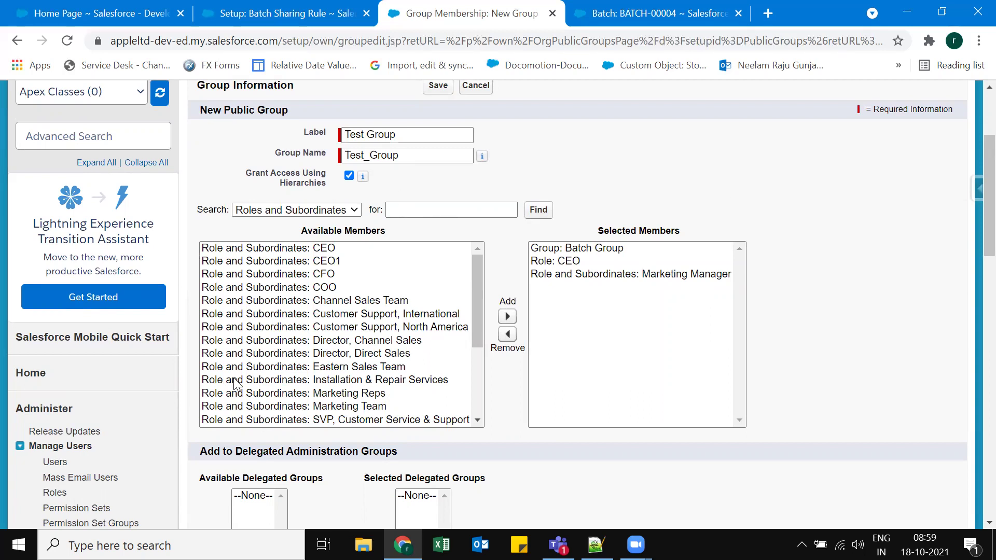
pyautogui.scroll(-3, 397, 358)
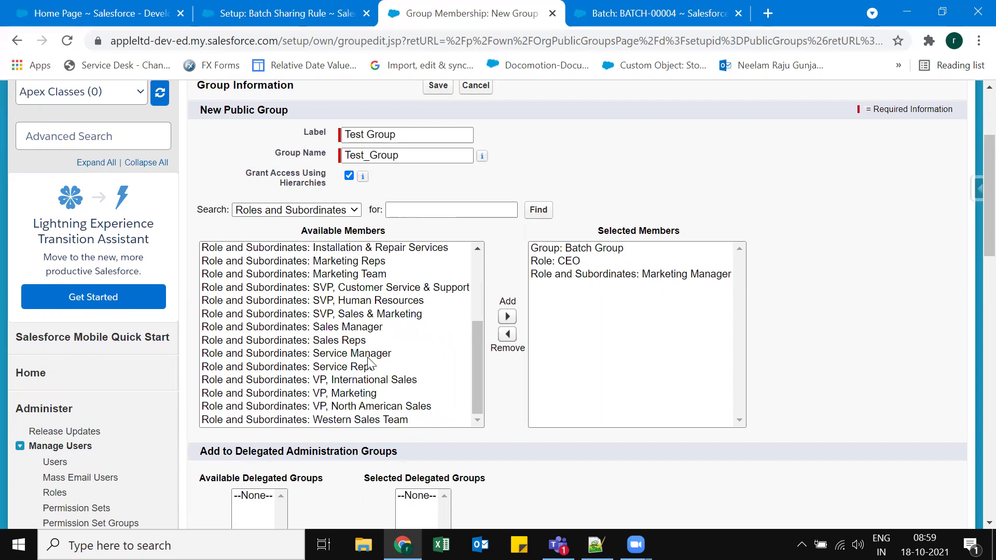
pyautogui.click(428, 352)
pyautogui.click(506, 317)
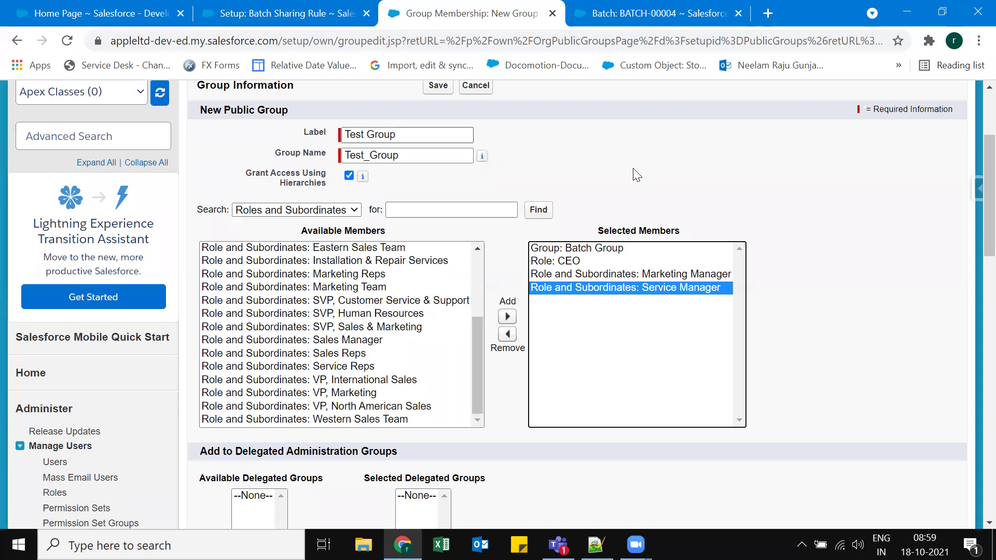
pyautogui.click(678, 185)
# Add the Training user to Test Group's members and save the group.
pyautogui.click(310, 210)
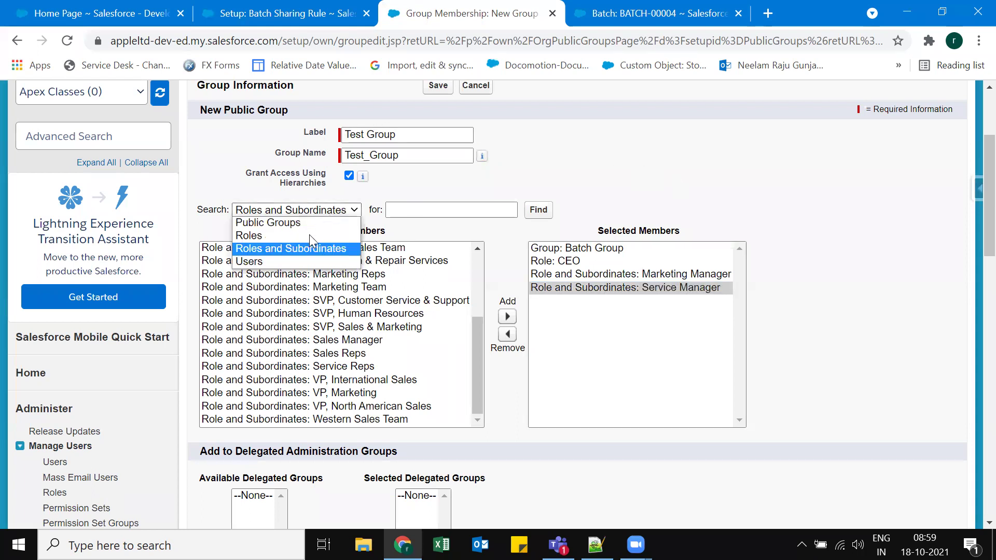
pyautogui.click(298, 262)
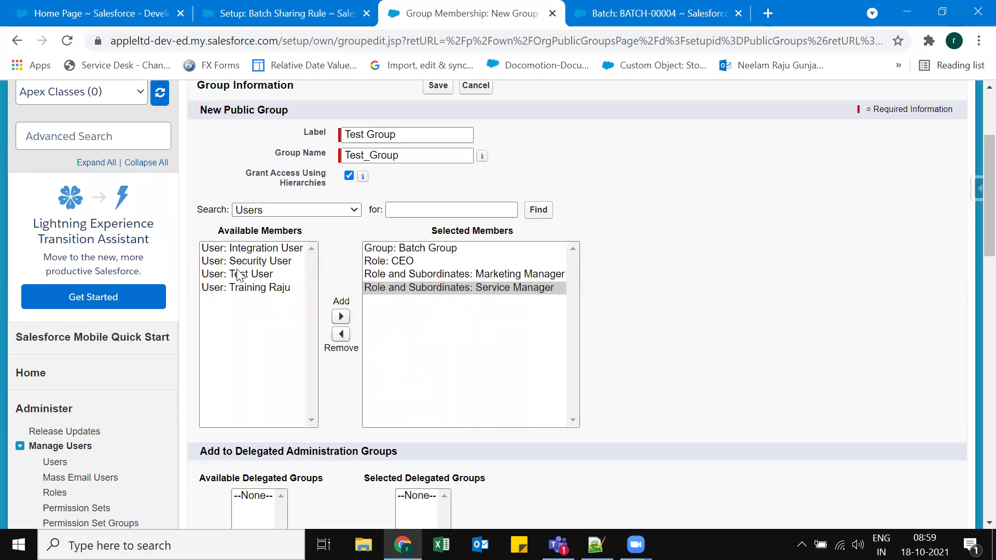
pyautogui.click(257, 288)
pyautogui.click(341, 317)
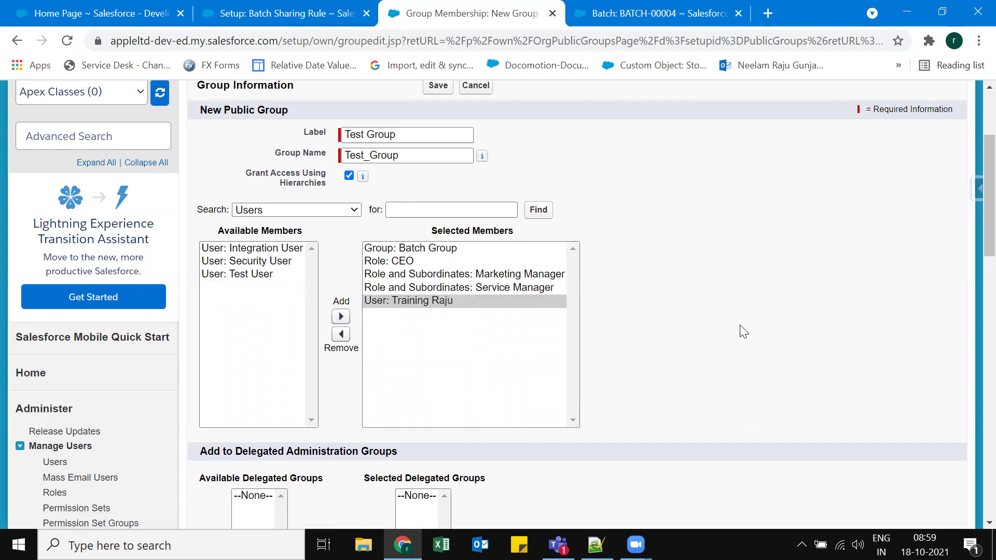
pyautogui.scroll(2, 296, 256)
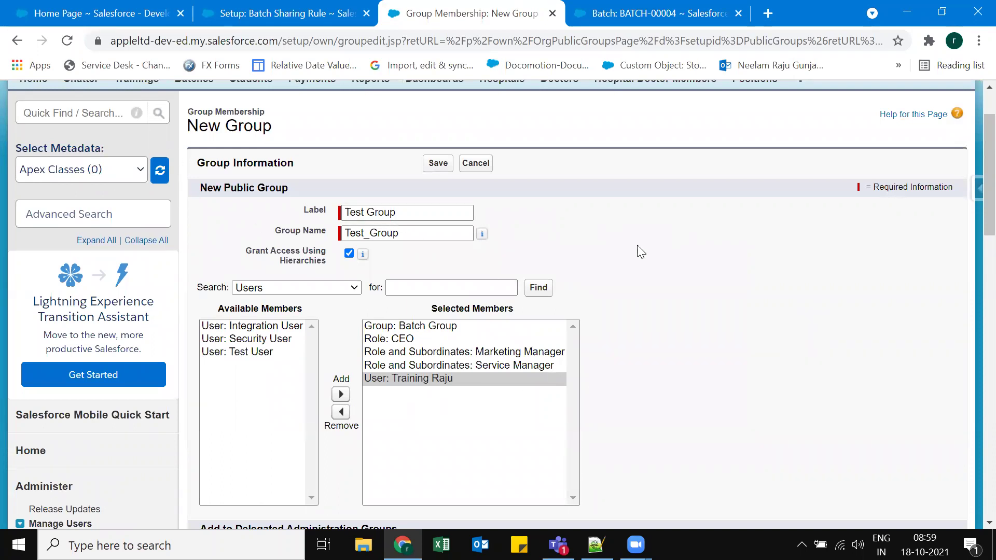
pyautogui.click(438, 165)
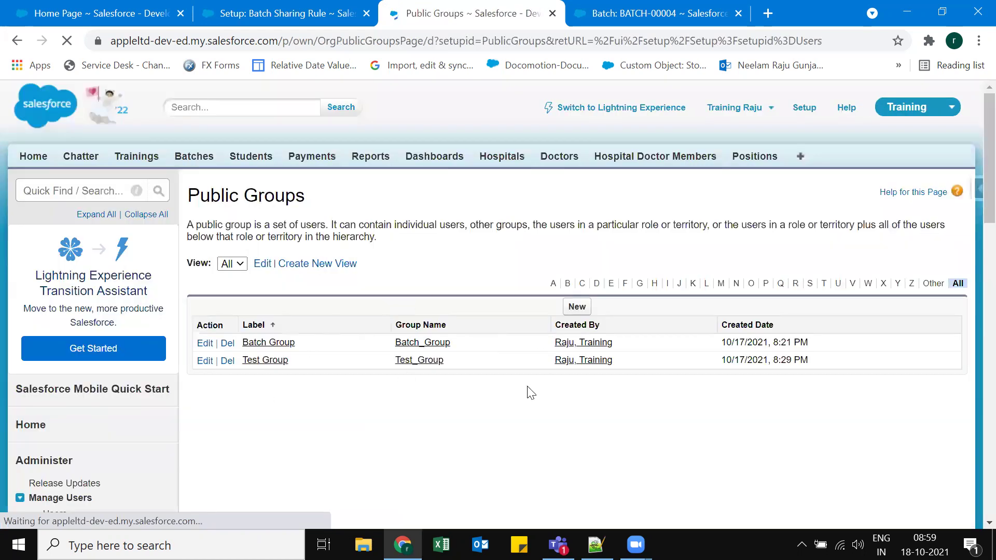
# Label the Batch sharing rule 'Batch Timings' and make it based on criteria.
pyautogui.click(303, 7)
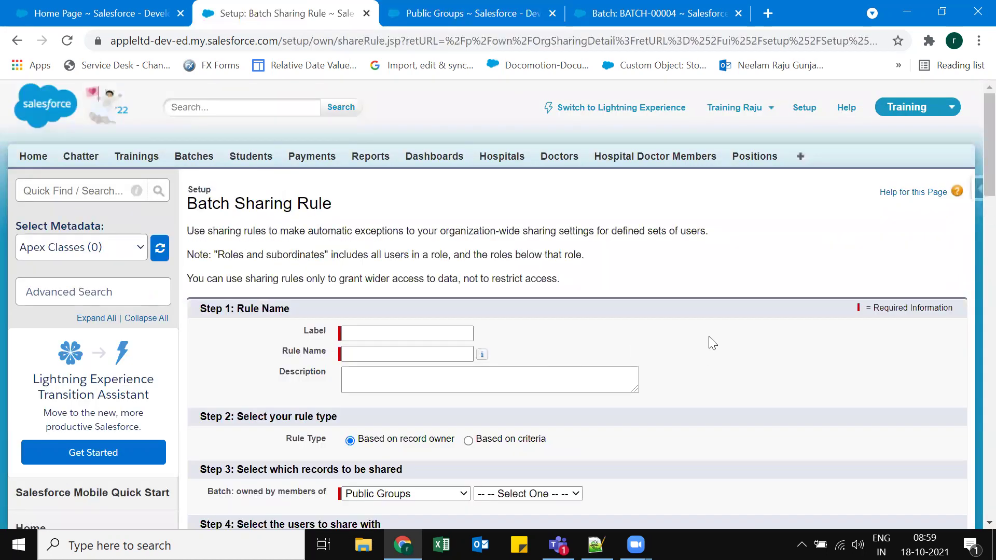
pyautogui.click(409, 333)
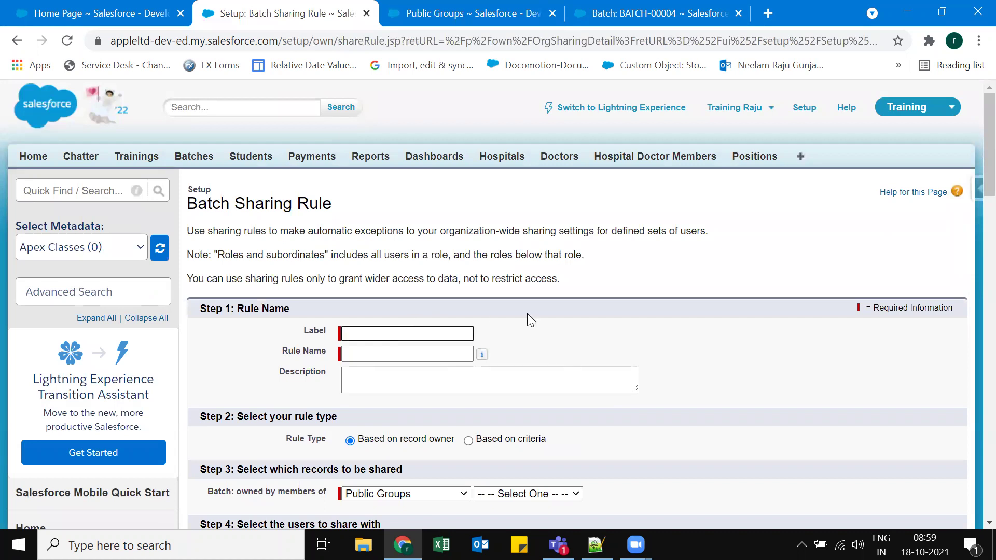
pyautogui.write('Batch Timings')
pyautogui.press('Tab')
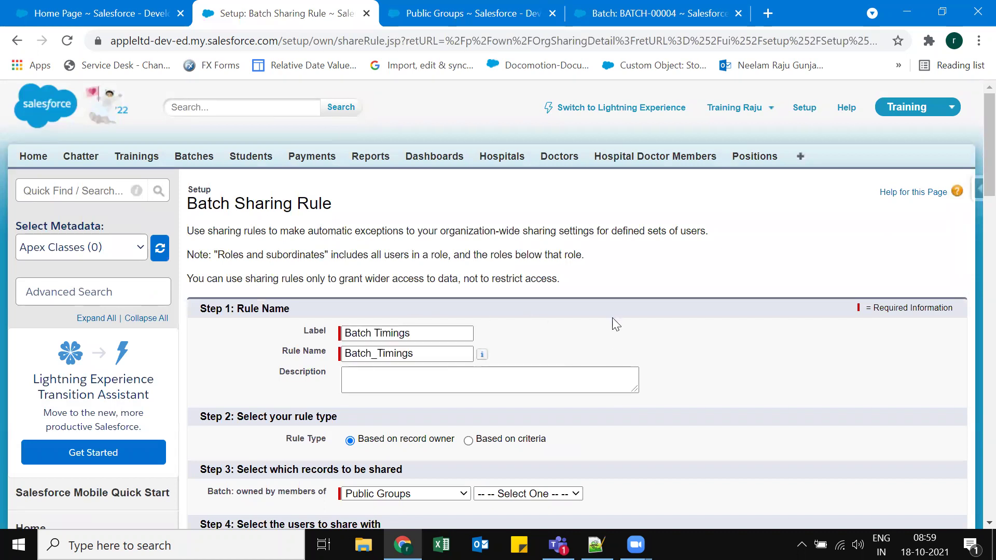
pyautogui.click(468, 439)
# Set the rule criterion to Batch Start Time equals 10:00 AM.
pyautogui.scroll(-1, 447, 362)
pyautogui.scroll(-2, 447, 363)
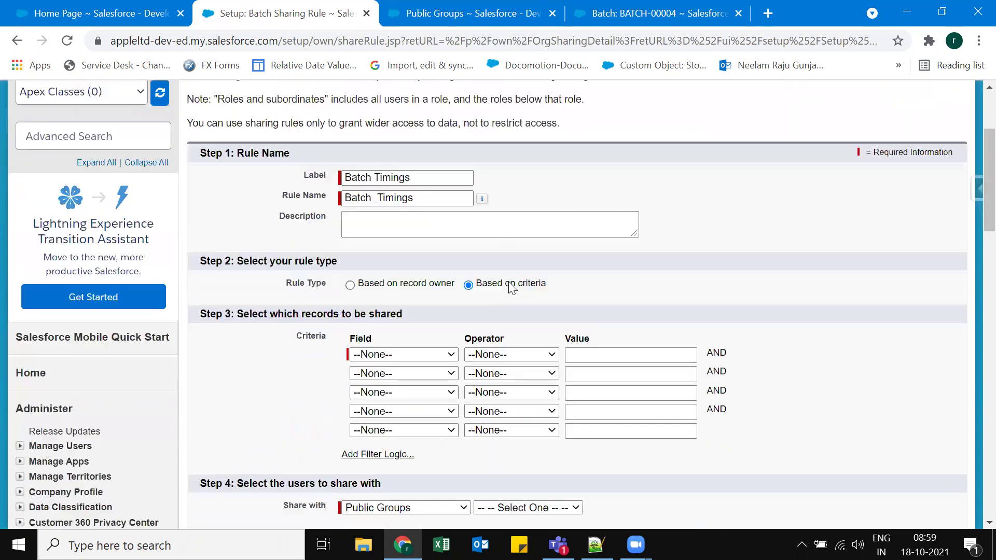
pyautogui.click(403, 355)
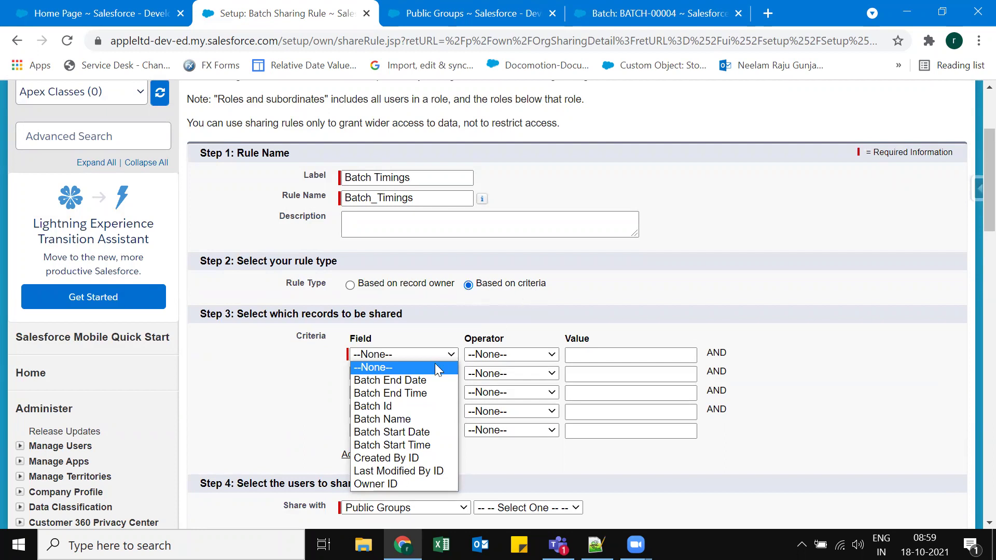
pyautogui.click(414, 445)
pyautogui.click(549, 354)
pyautogui.click(514, 377)
pyautogui.click(595, 355)
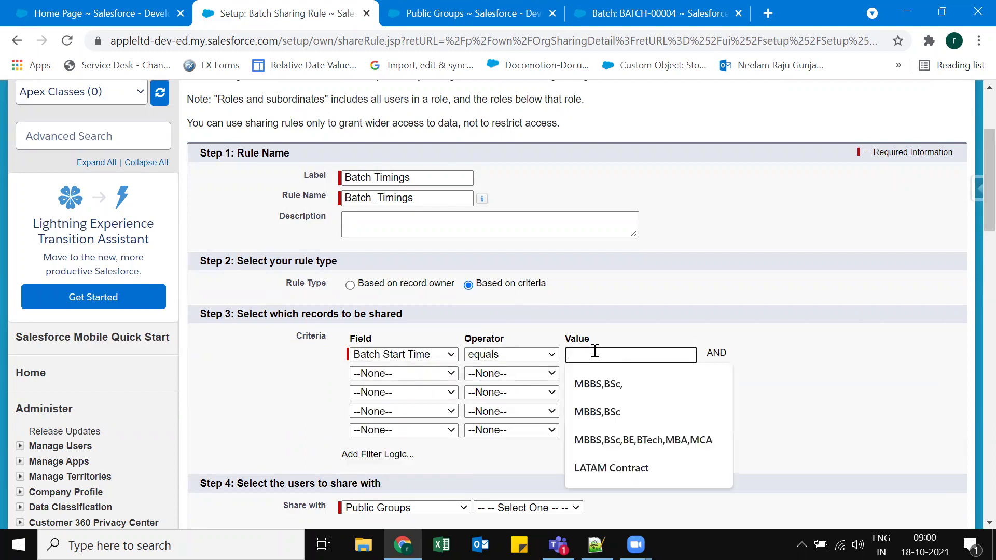
pyautogui.write('10:00')
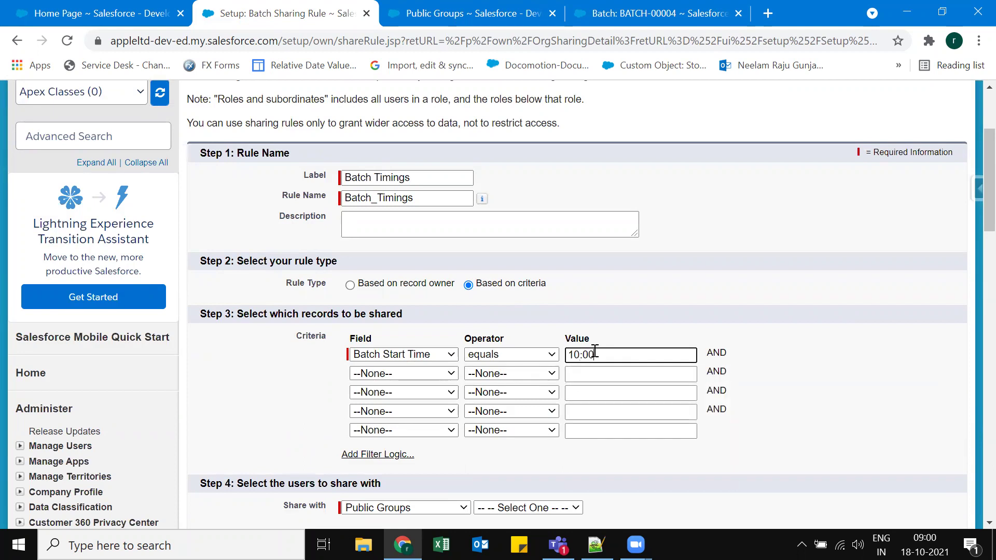
pyautogui.write(' AM')
pyautogui.click(808, 374)
pyautogui.scroll(-3, 812, 365)
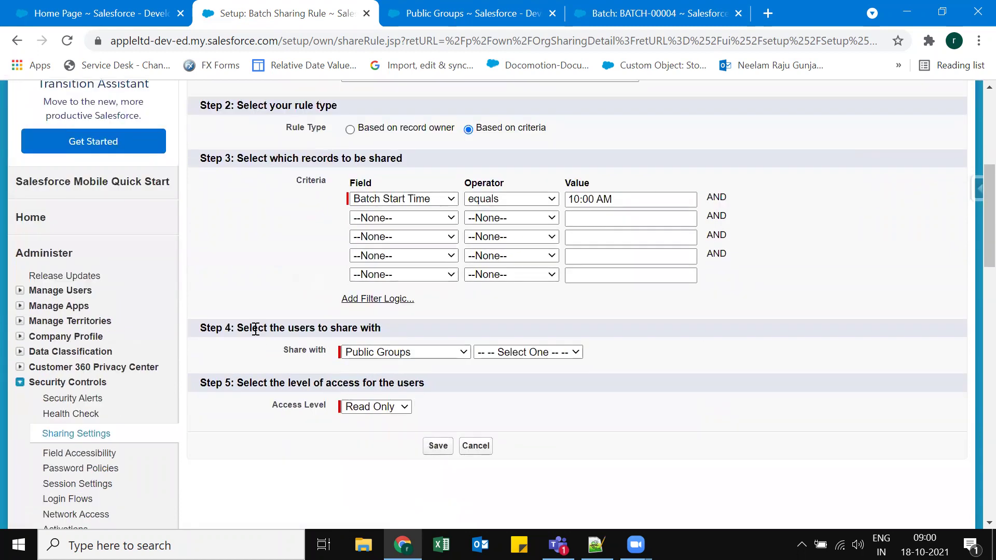
pyautogui.scroll(3, 290, 255)
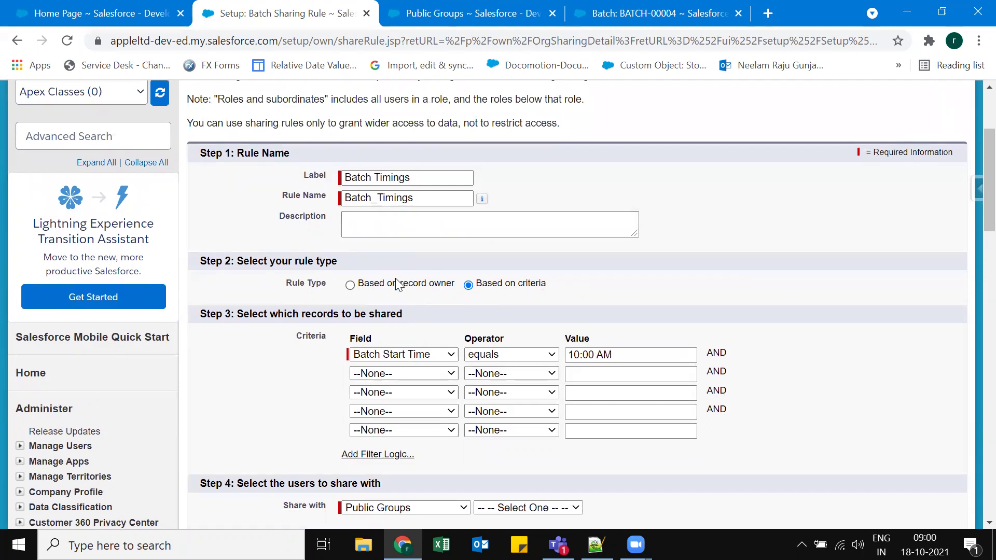
# Share the Batch Timings records with Public Groups: Batch Group.
pyautogui.click(415, 198)
pyautogui.click(250, 295)
pyautogui.scroll(-2, 262, 377)
pyautogui.scroll(-2, 250, 356)
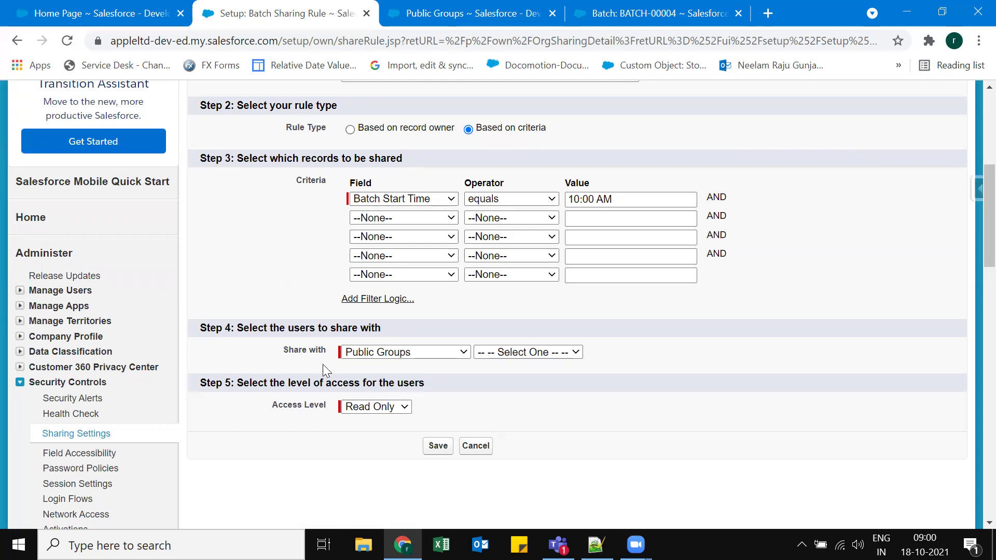
pyautogui.click(382, 353)
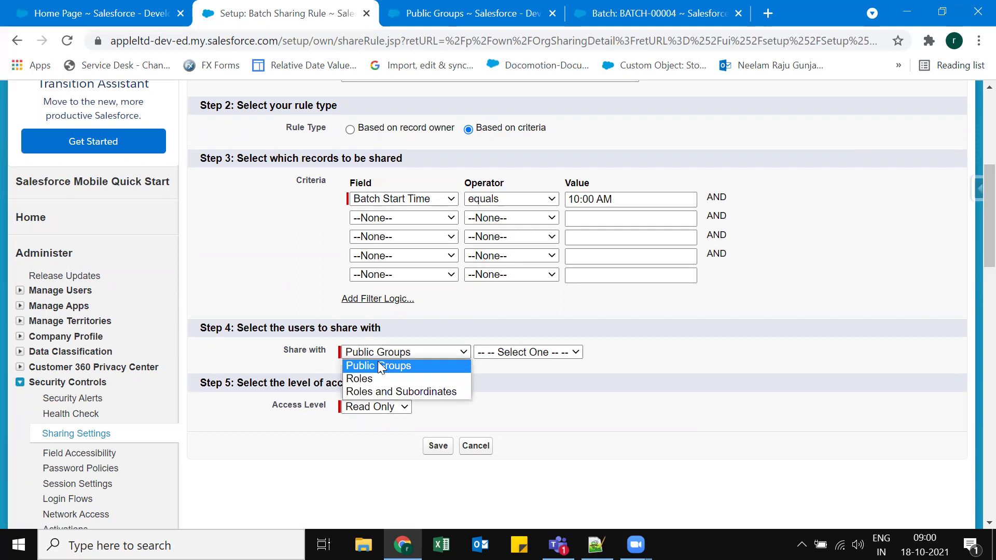
pyautogui.click(381, 367)
pyautogui.click(496, 354)
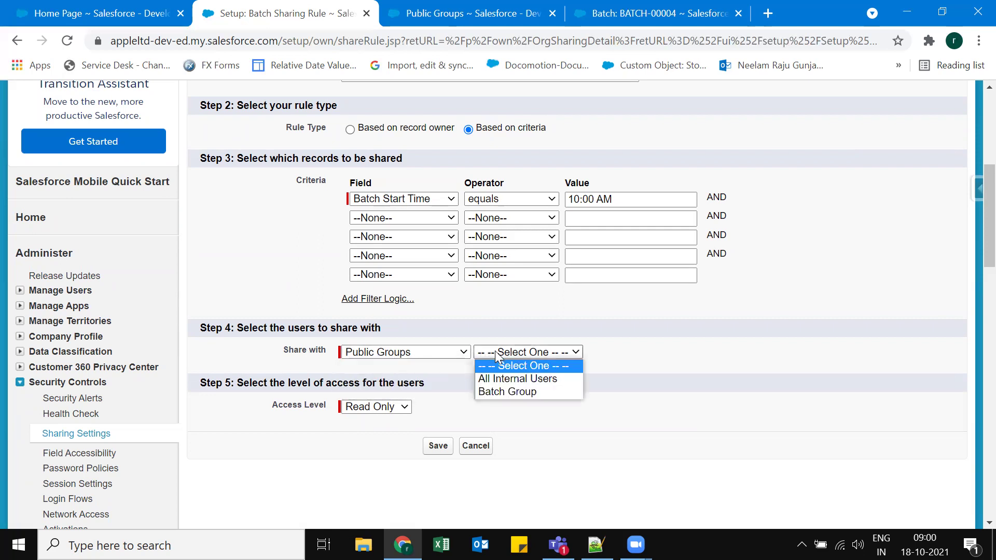
pyautogui.click(513, 393)
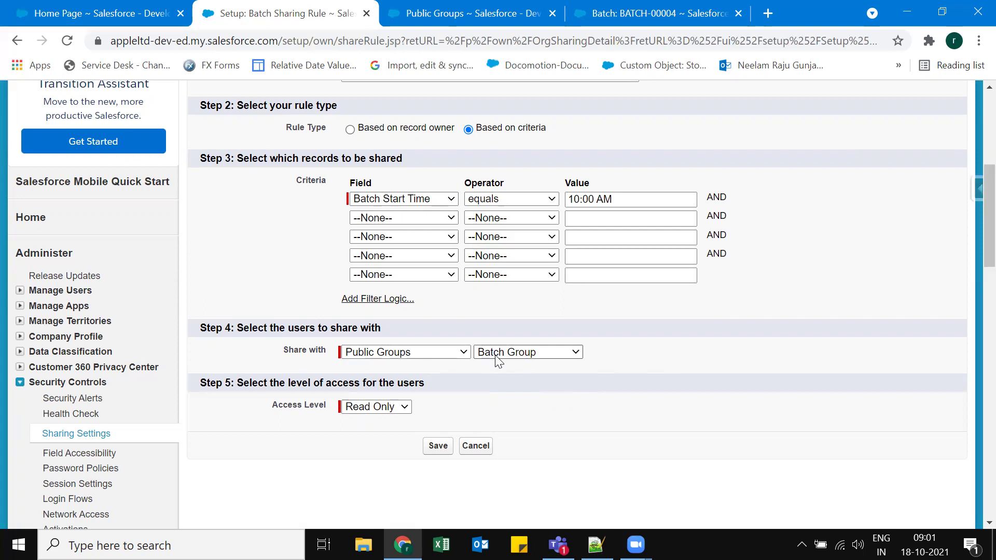
# Keep Read Only access, save the rule and confirm the sharing recalculation.
pyautogui.scroll(3, 544, 397)
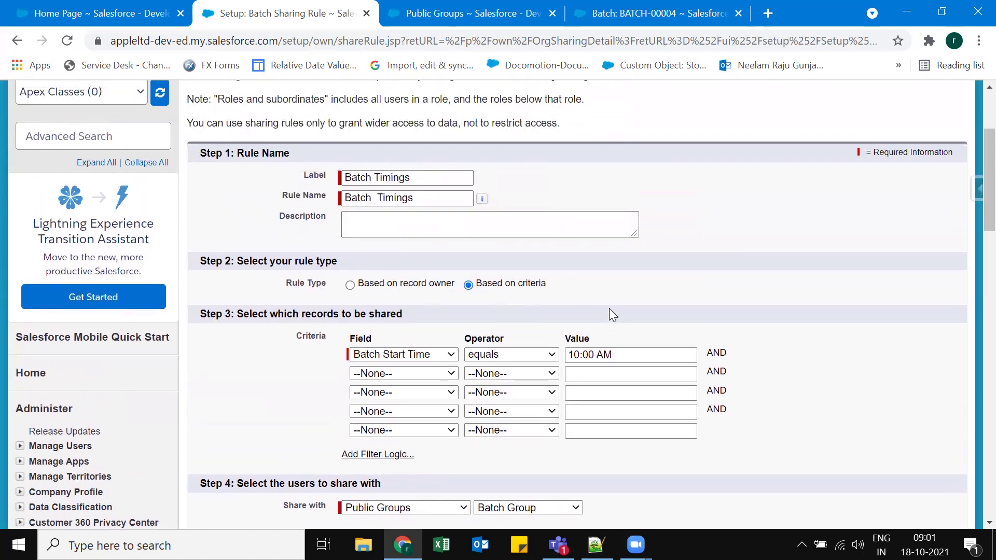
pyautogui.scroll(-3, 679, 304)
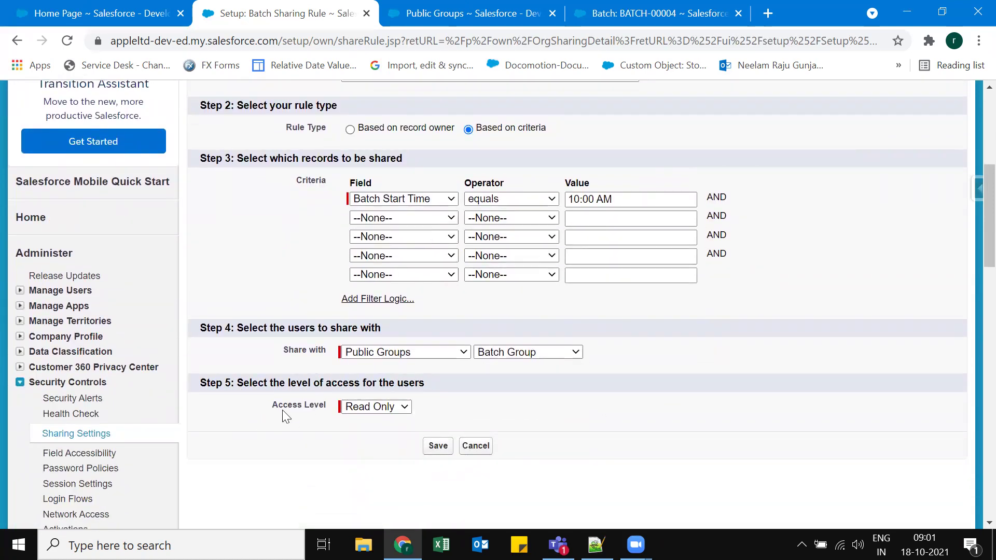
pyautogui.click(381, 407)
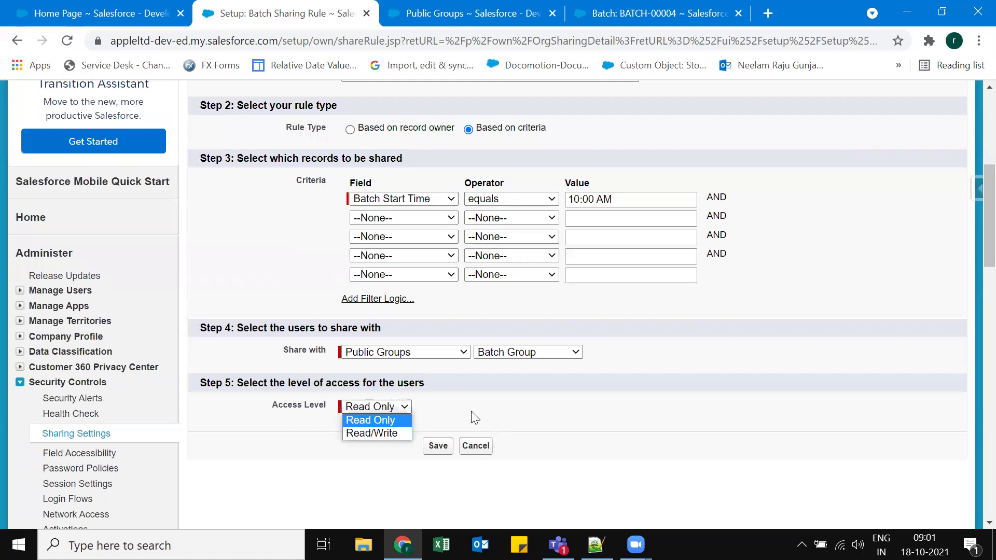
pyautogui.click(432, 449)
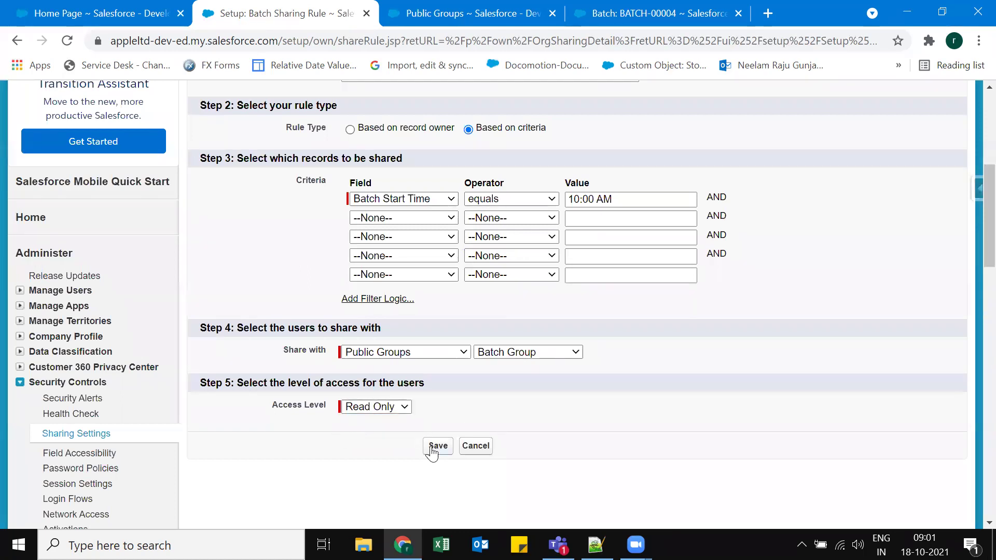
pyautogui.click(433, 449)
pyautogui.press('Return')
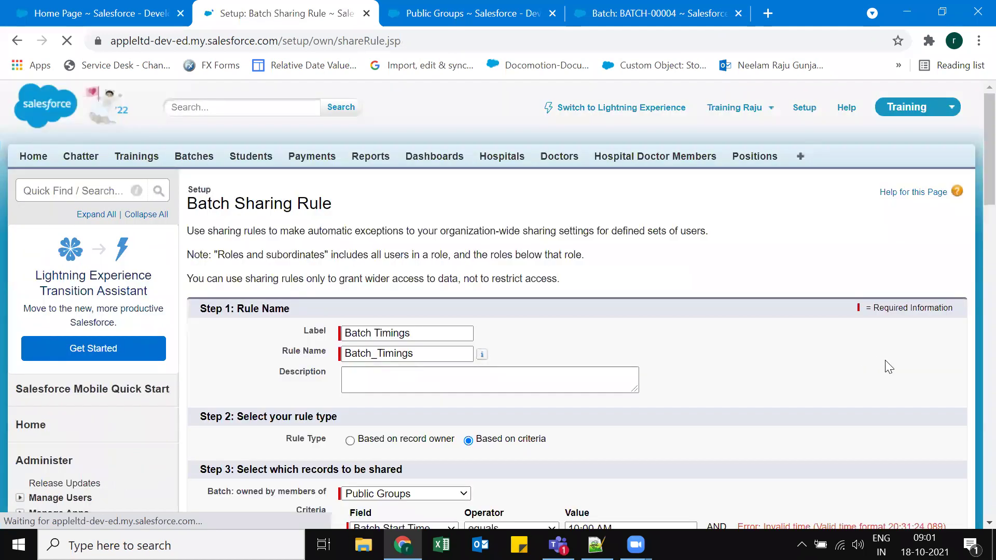
# Change the Batch Start Time value from 10:00 AM to 10:00:00.000 and resubmit.
pyautogui.scroll(-1, 898, 370)
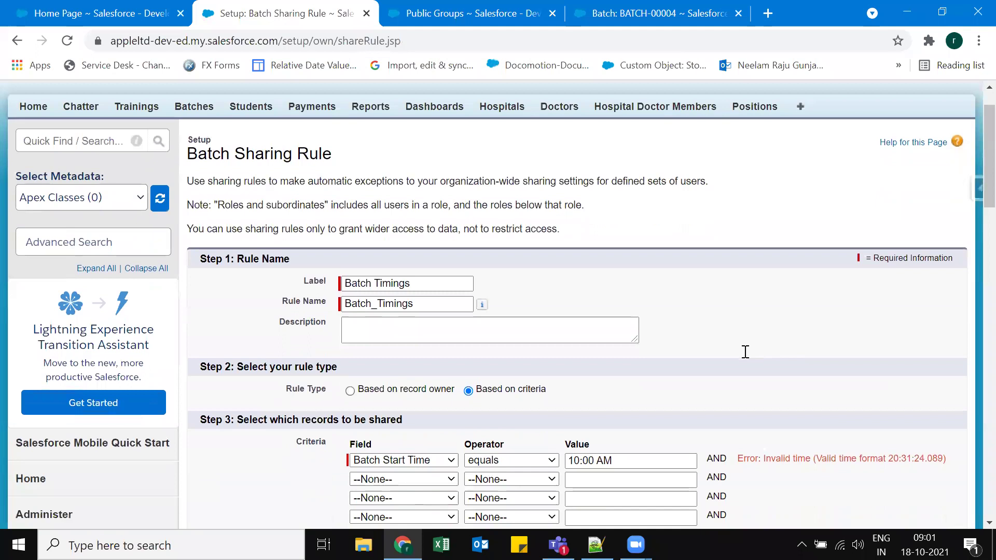
pyautogui.scroll(-4, 830, 358)
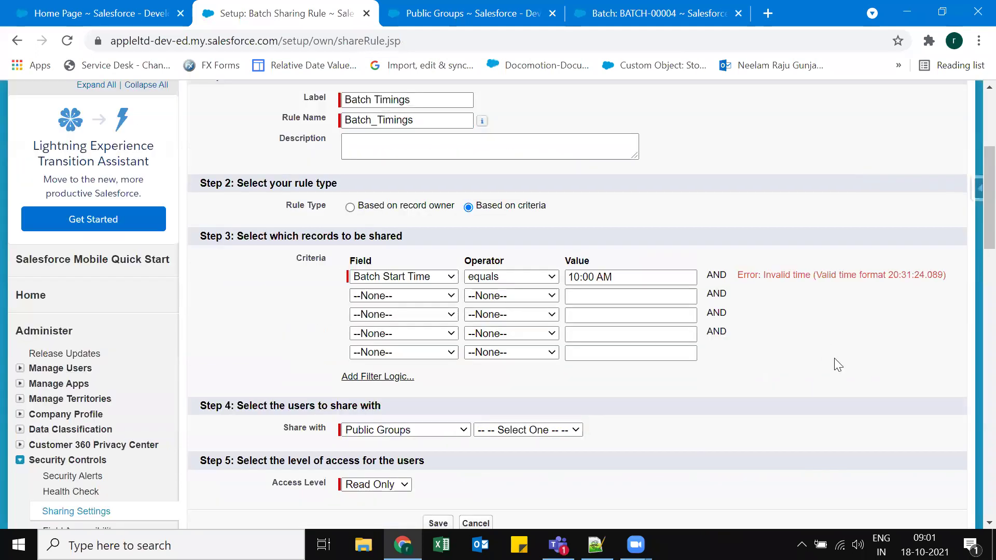
pyautogui.scroll(1, 851, 376)
pyautogui.scroll(1, 841, 396)
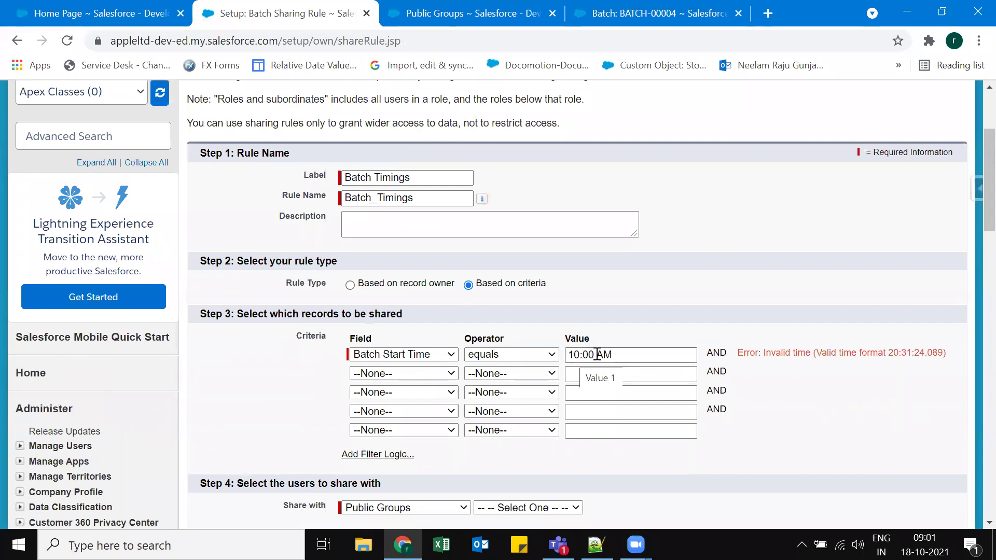
pyautogui.moveTo(597, 354); pyautogui.dragTo(614, 354)
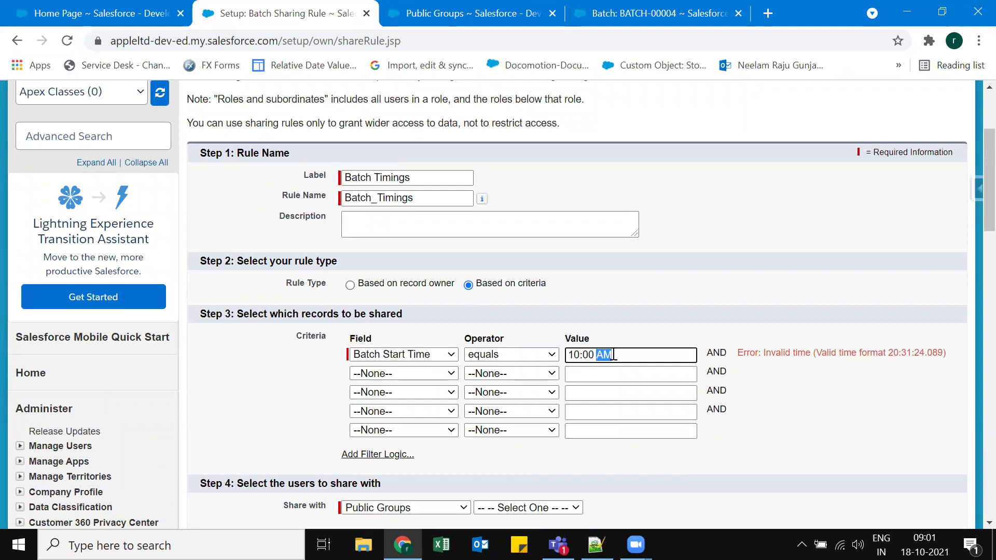
pyautogui.press('BackSpace')
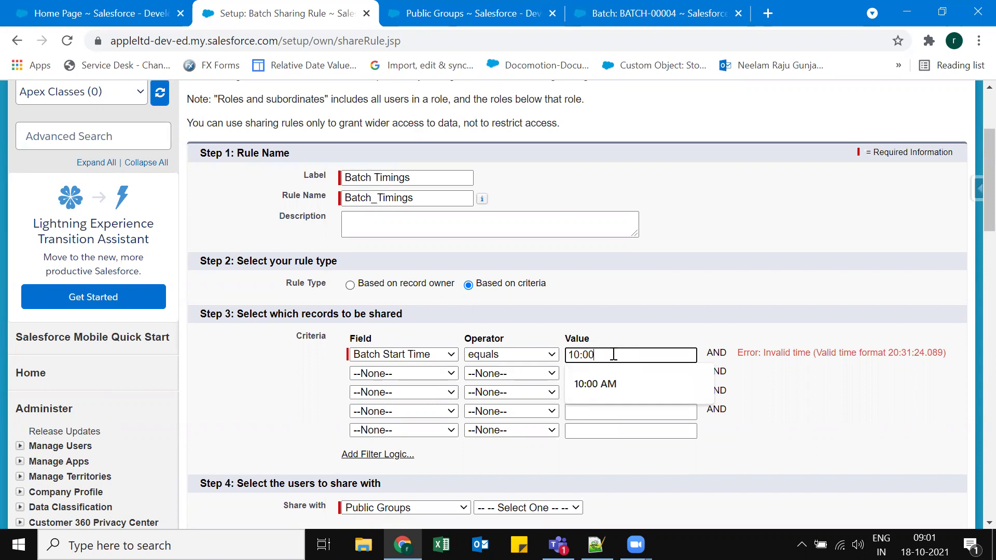
pyautogui.write(':00')
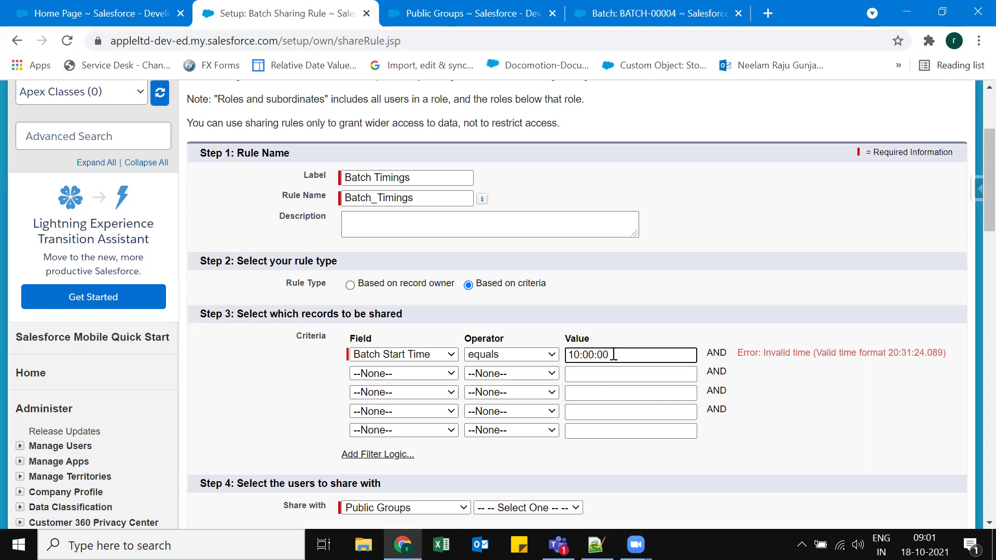
pyautogui.write('.00')
pyautogui.click(842, 401)
pyautogui.scroll(-3, 783, 414)
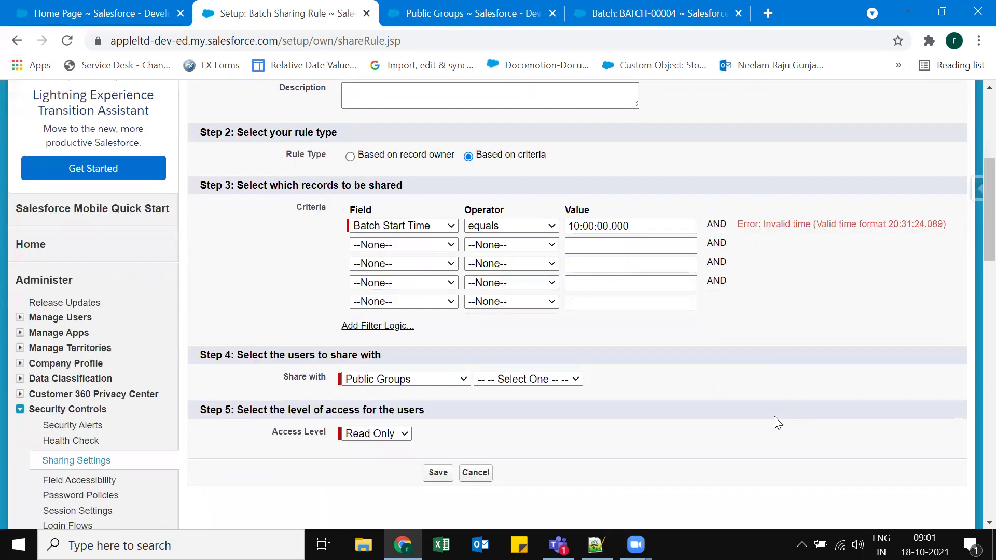
pyautogui.scroll(-5, 774, 418)
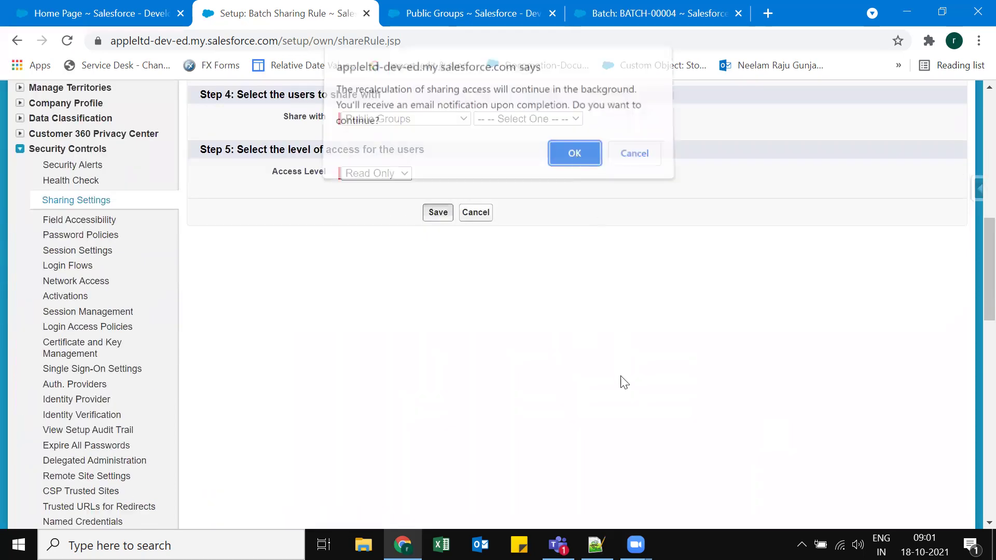
pyautogui.press('Return')
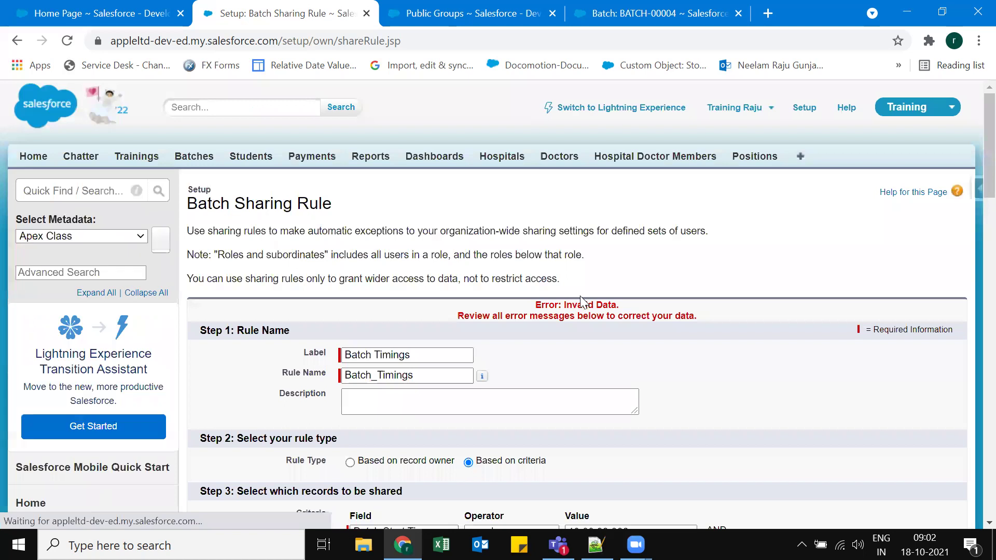
# Reselect Batch Group as the share target and save the rule, confirming recalculation.
pyautogui.scroll(-3, 670, 302)
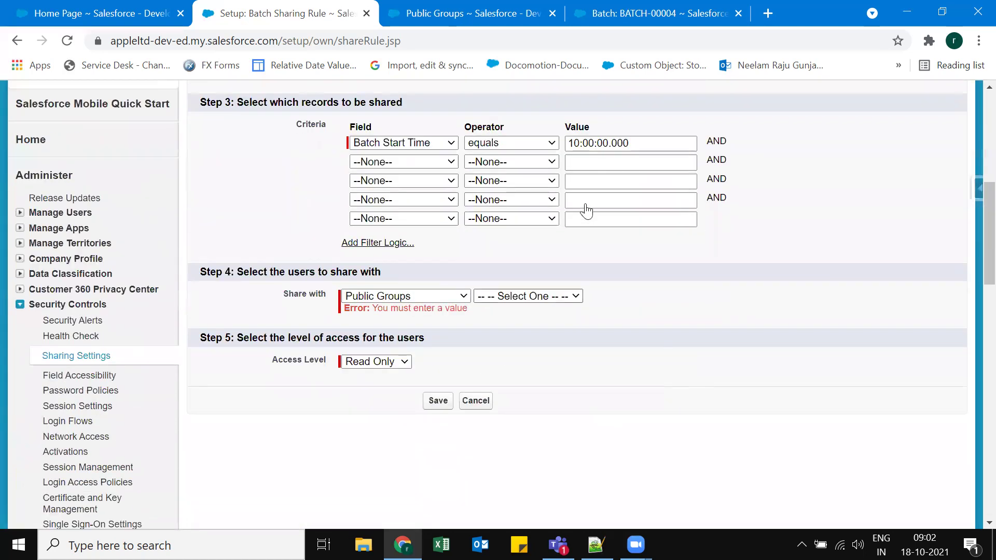
pyautogui.hotkey('alt', 'Down')
pyautogui.press('Down')
pyautogui.press('Down')
pyautogui.press('Return')
pyautogui.press('Return')
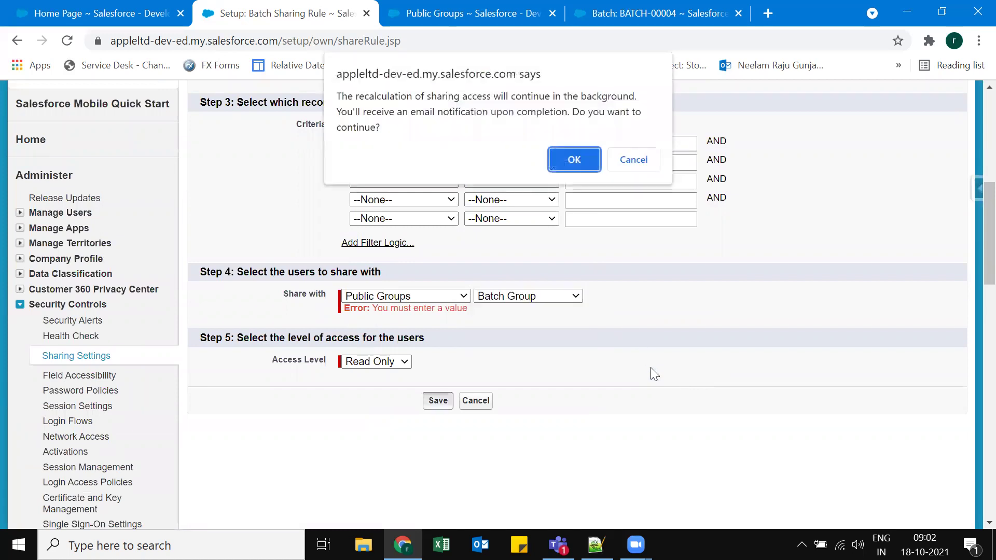
pyautogui.press('Return')
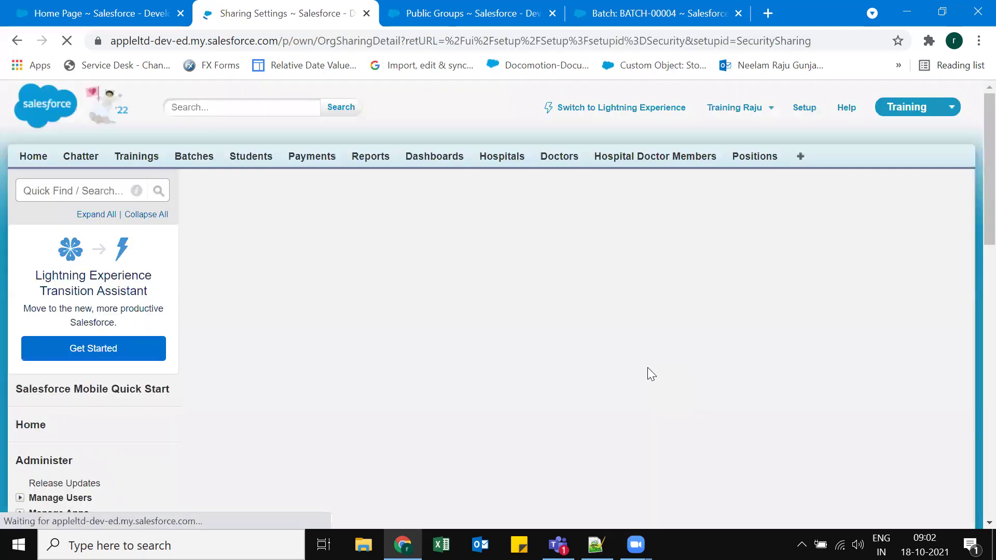
# Review the saved Batch sharing rule's criteria in Sharing Settings.
pyautogui.scroll(-3, 785, 313)
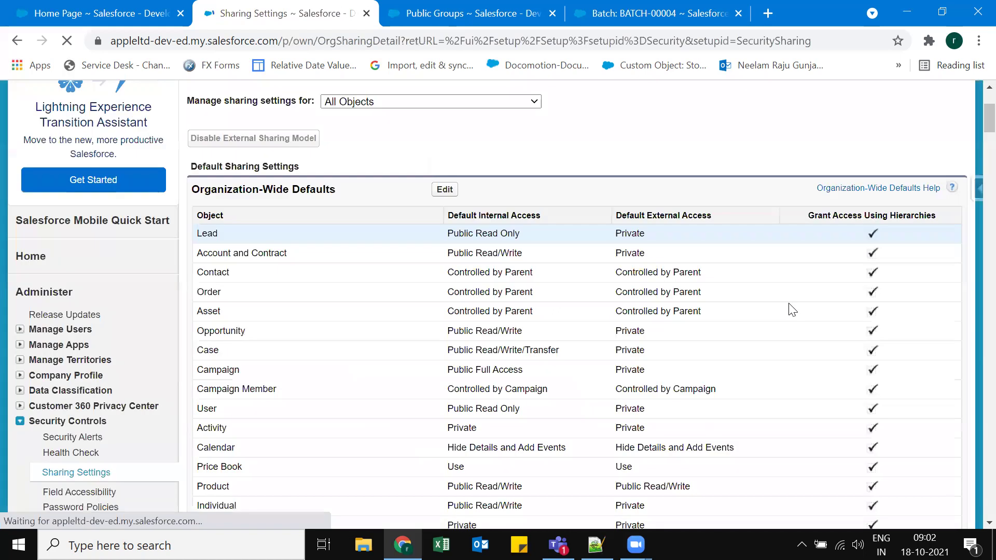
pyautogui.scroll(-20, 968, 230)
pyautogui.scroll(-9, 957, 475)
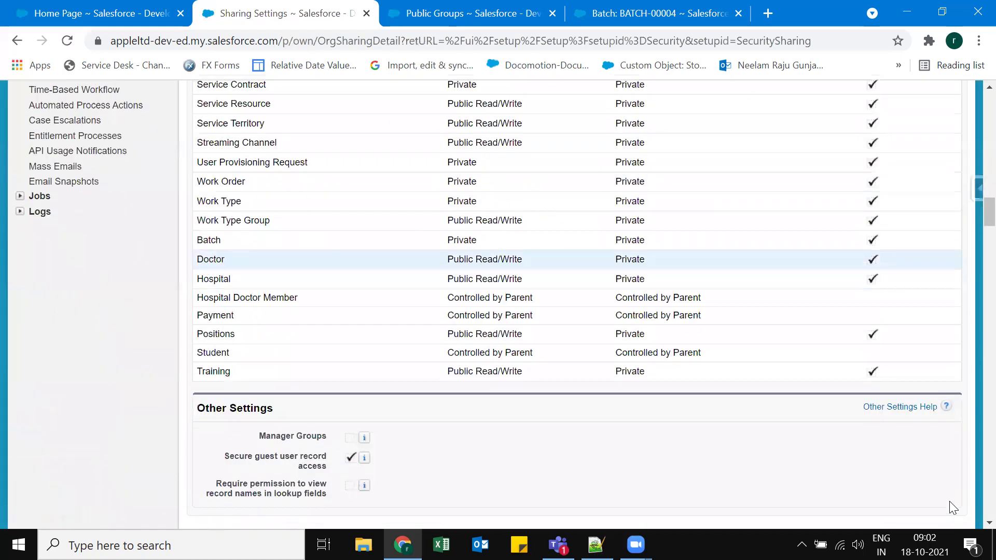
pyautogui.scroll(-20, 296, 209)
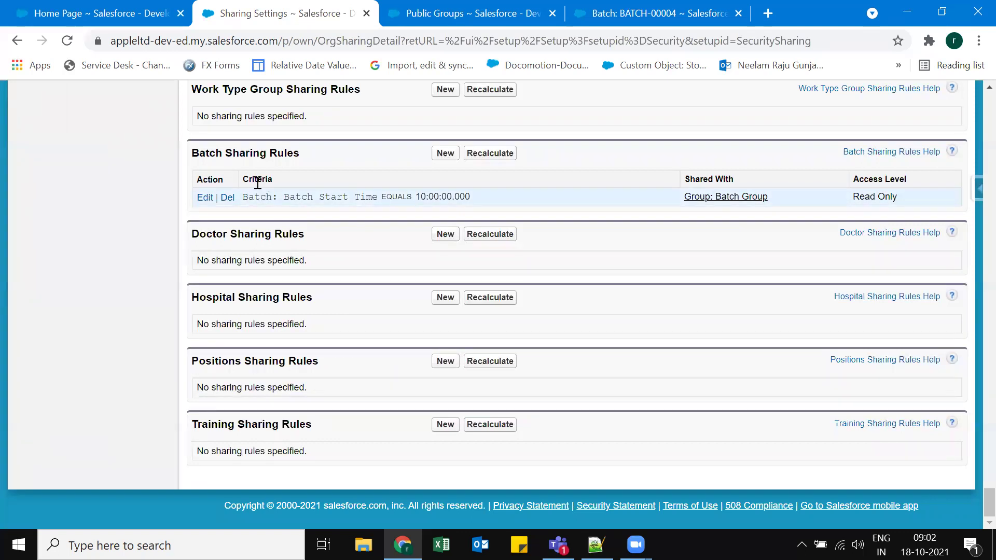
pyautogui.moveTo(246, 179); pyautogui.dragTo(290, 184)
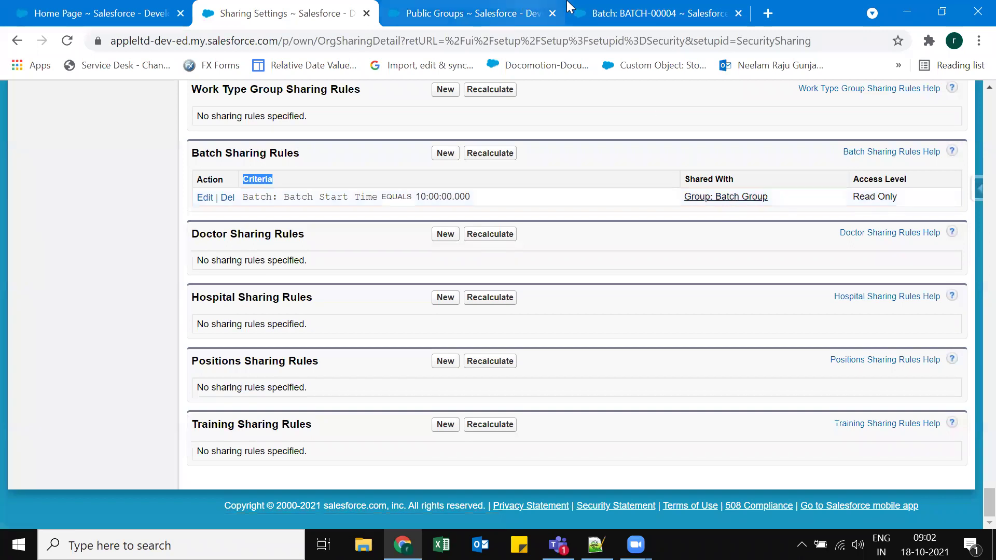
# Check Batch Group's details, confirm the rule's Read Only access, then go to Setup home.
pyautogui.click(484, 11)
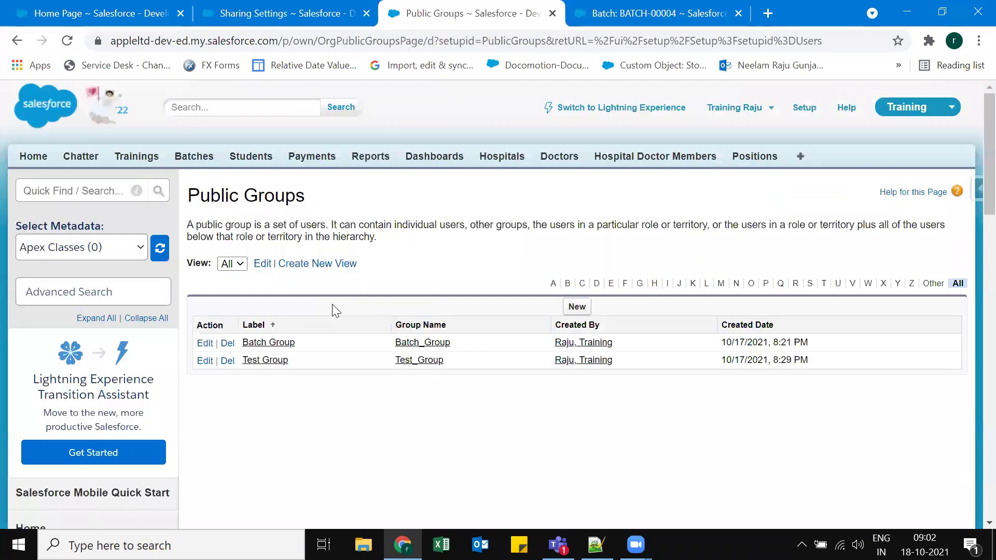
pyautogui.click(273, 354)
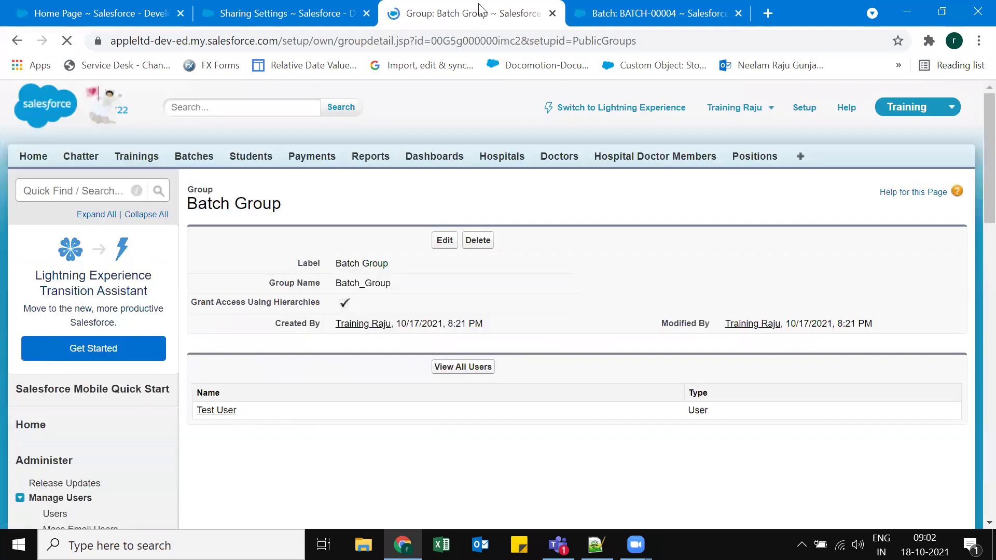
pyautogui.click(281, 12)
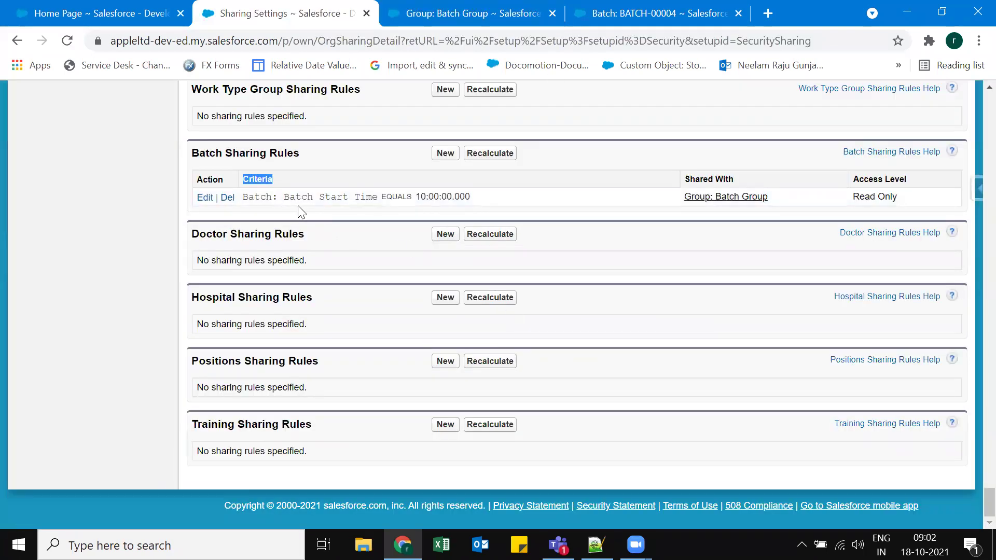
pyautogui.moveTo(851, 199); pyautogui.dragTo(901, 198)
pyautogui.click(902, 198)
pyautogui.click(119, 10)
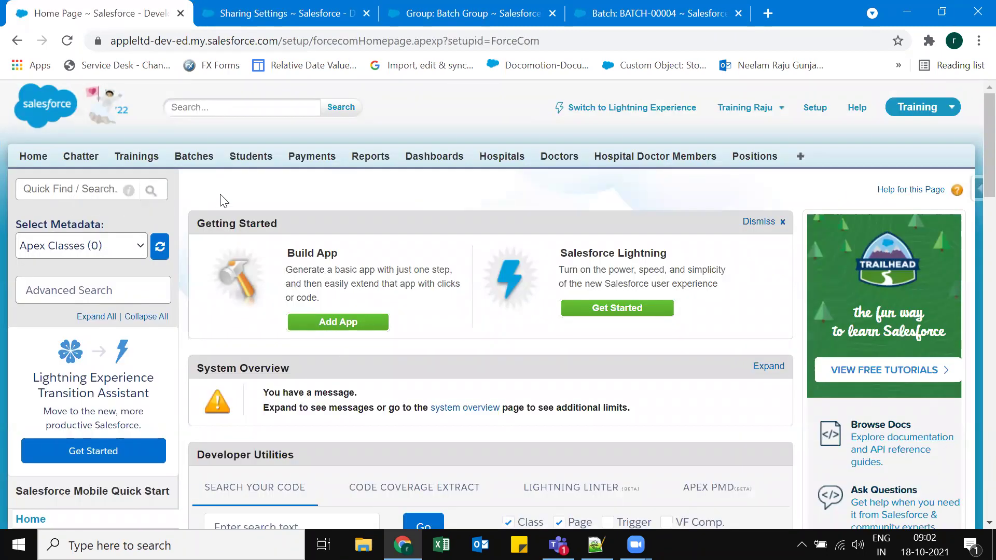
# Search Quick Find for 'profile' and open Training User from Profiles in a new tab.
pyautogui.click(62, 190)
pyautogui.write('pu')
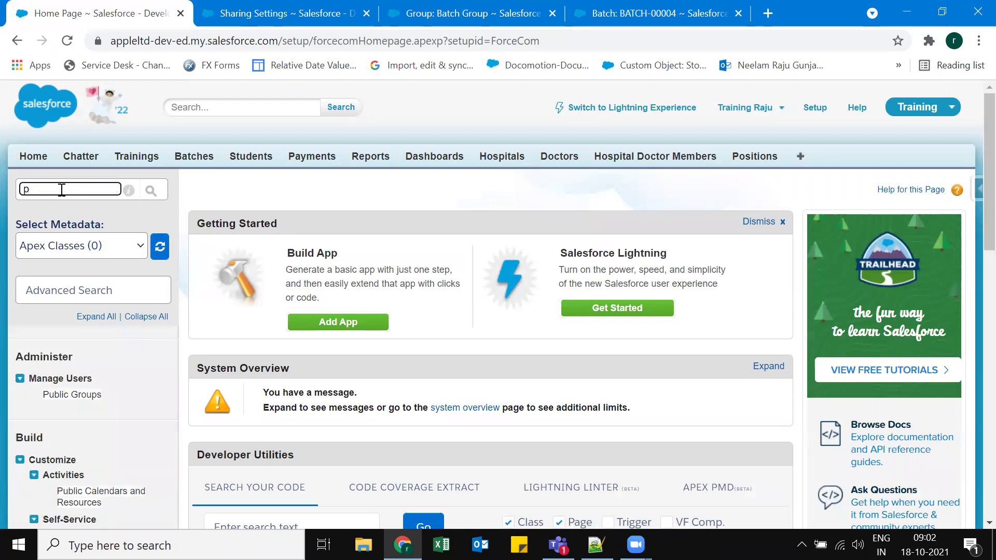
pyautogui.press('BackSpace')
pyautogui.write('profile')
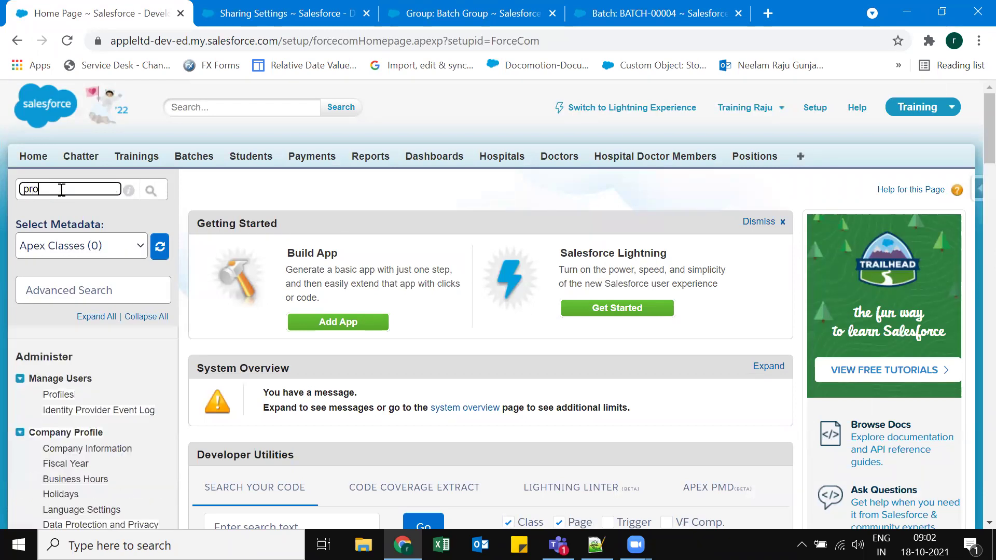
pyautogui.rightClick(62, 395)
pyautogui.click(179, 253)
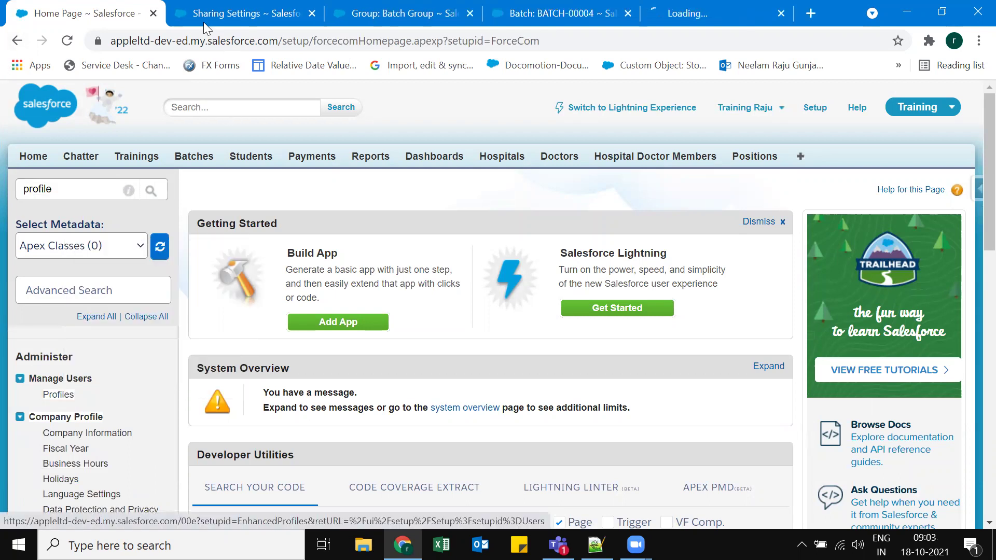
pyautogui.click(695, 13)
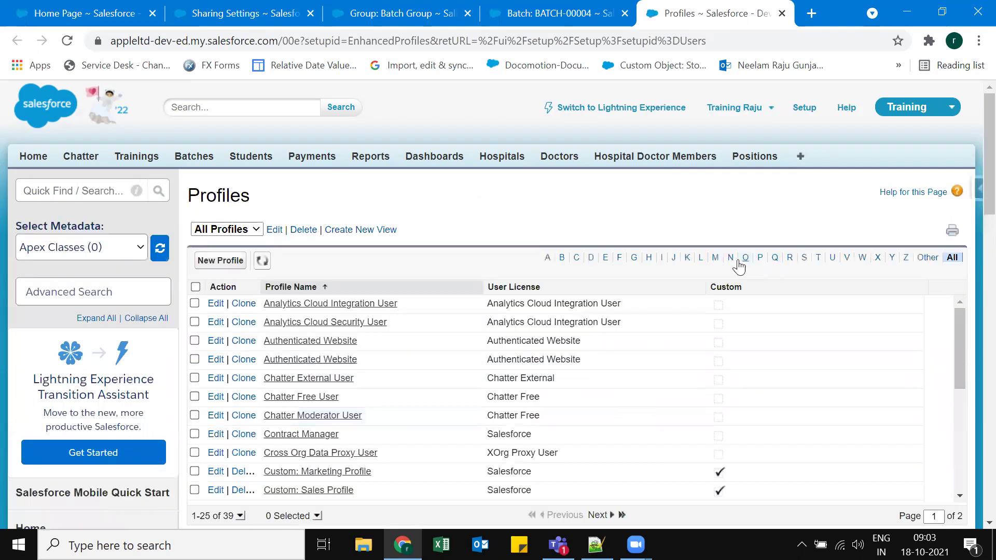
pyautogui.click(818, 258)
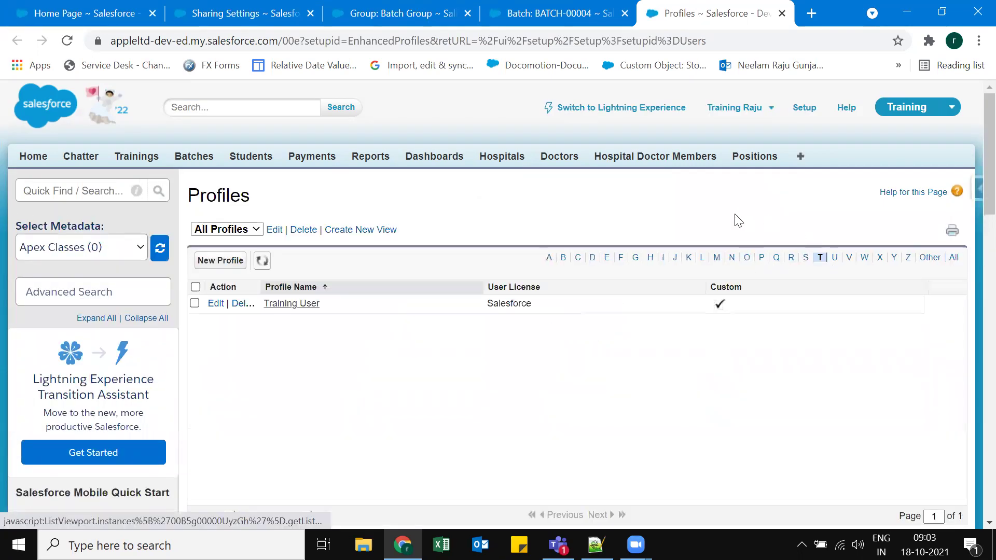
pyautogui.click(307, 305)
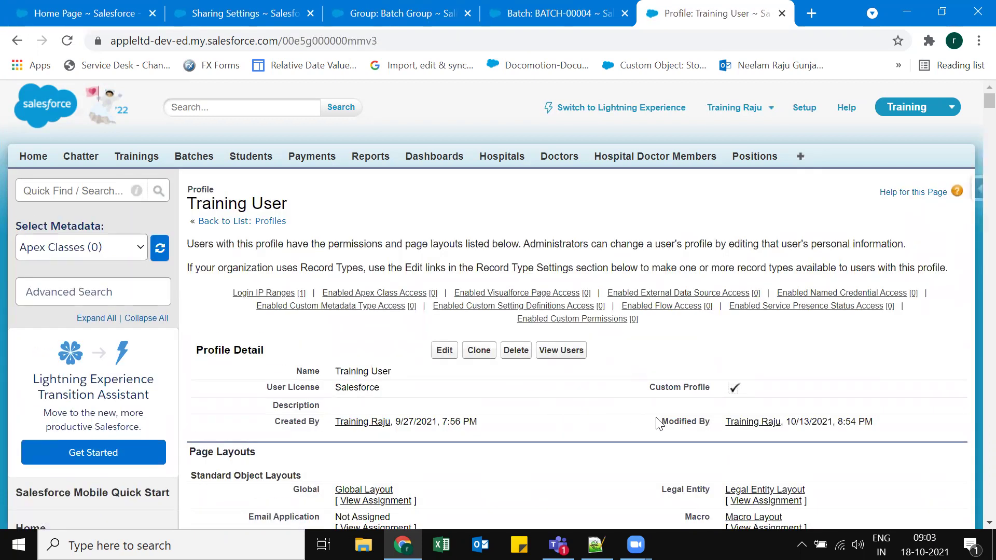
# Scroll through the Training User profile to review its Batch object permissions.
pyautogui.scroll(-1, 652, 417)
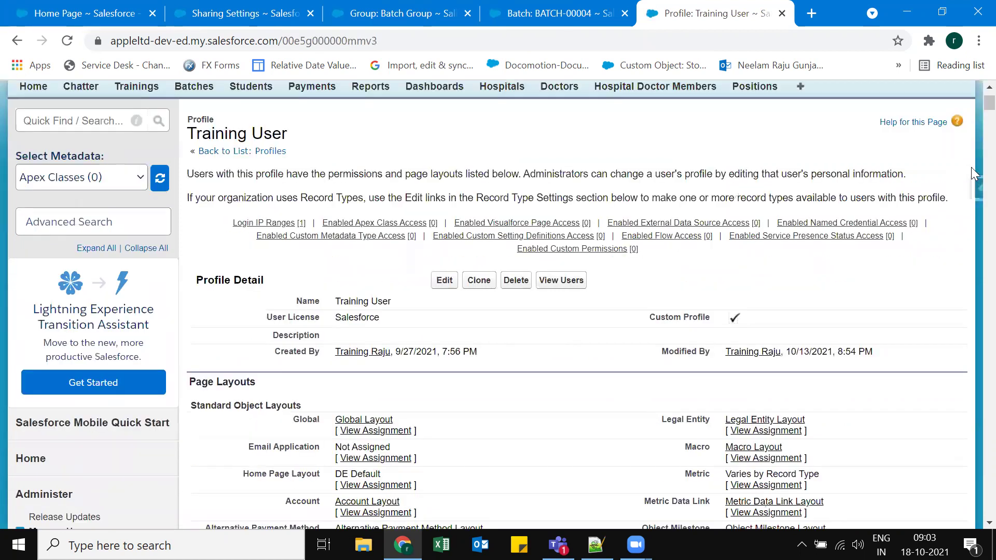
pyautogui.scroll(-4, 971, 482)
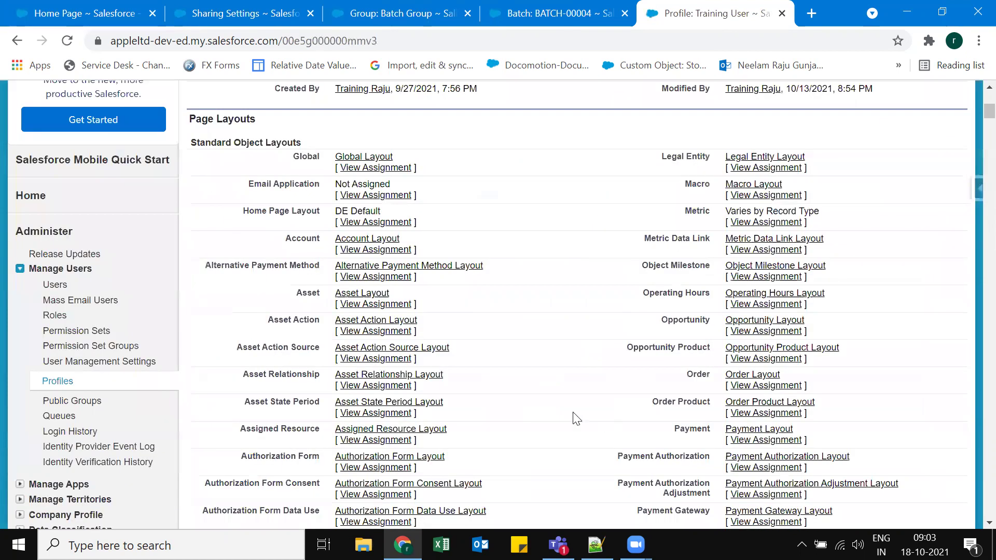
pyautogui.scroll(-15, 553, 420)
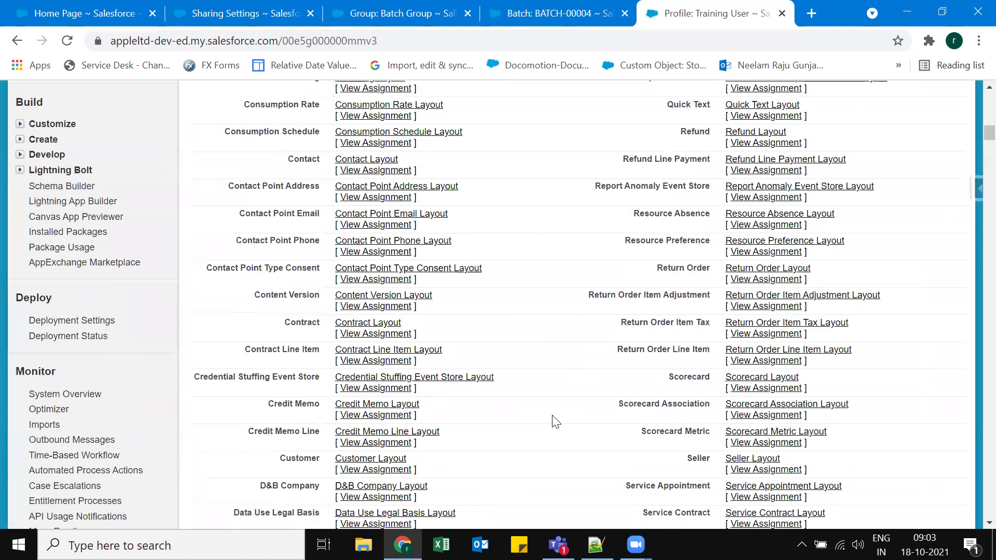
pyautogui.scroll(-20, 302, 244)
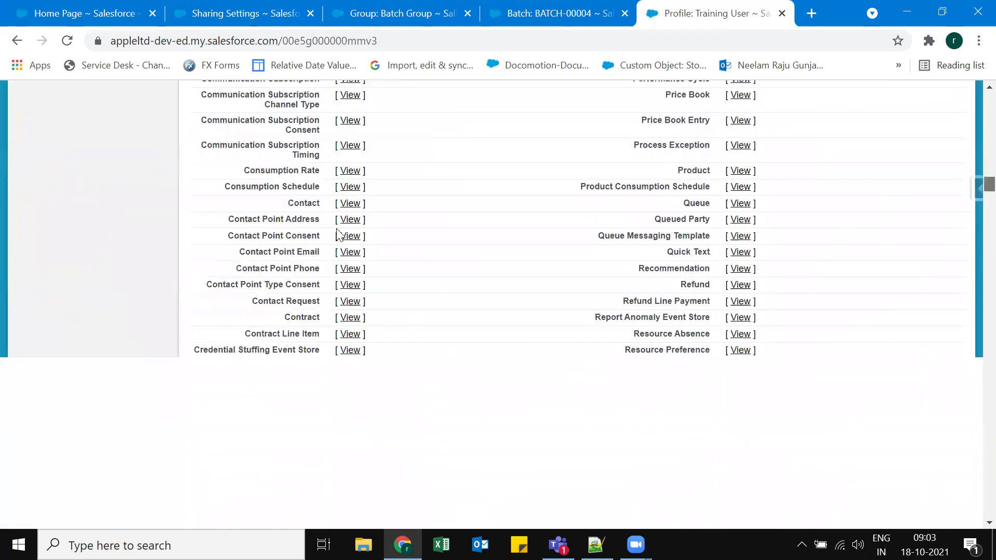
pyautogui.scroll(-20, 404, 231)
pyautogui.scroll(1, 574, 232)
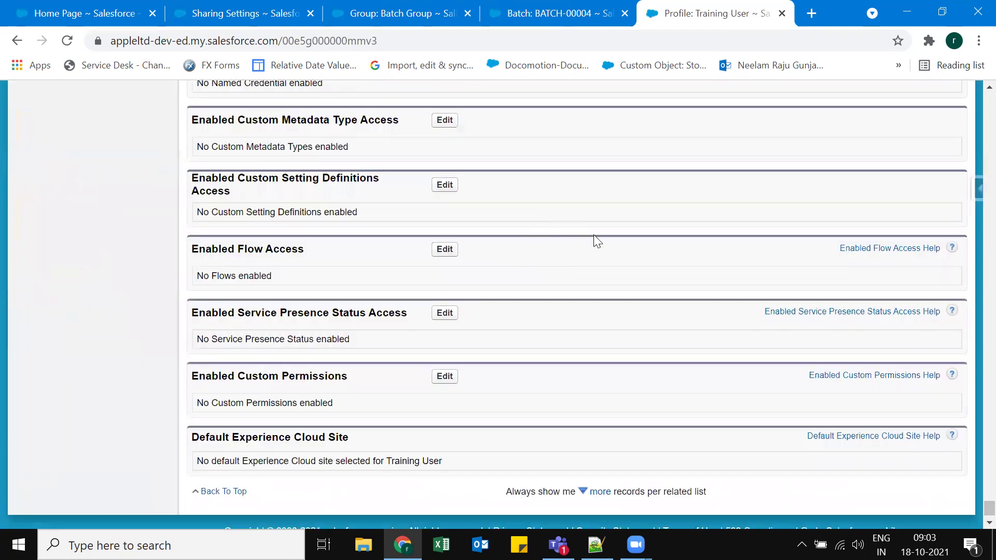
pyautogui.scroll(5, 593, 235)
pyautogui.scroll(10, 971, 477)
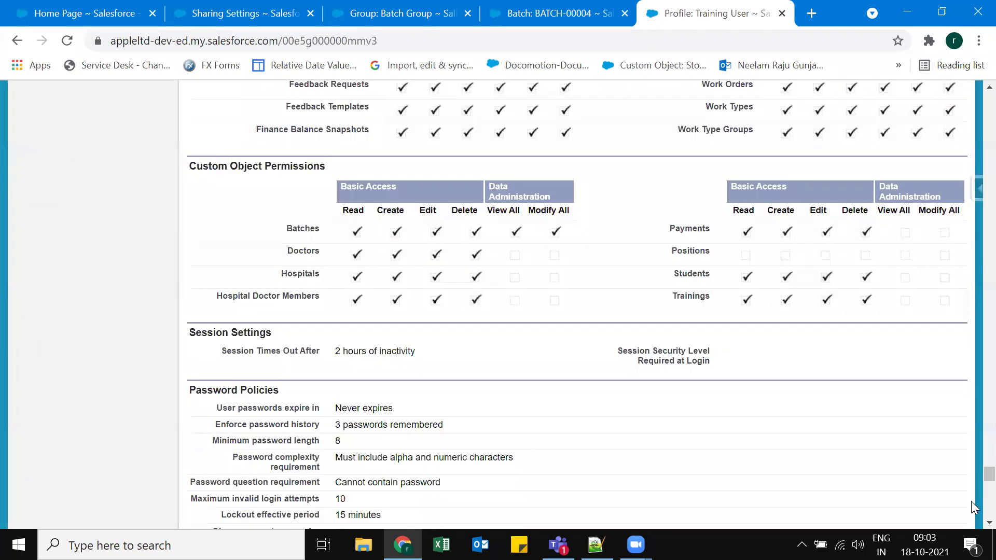
pyautogui.press('End')
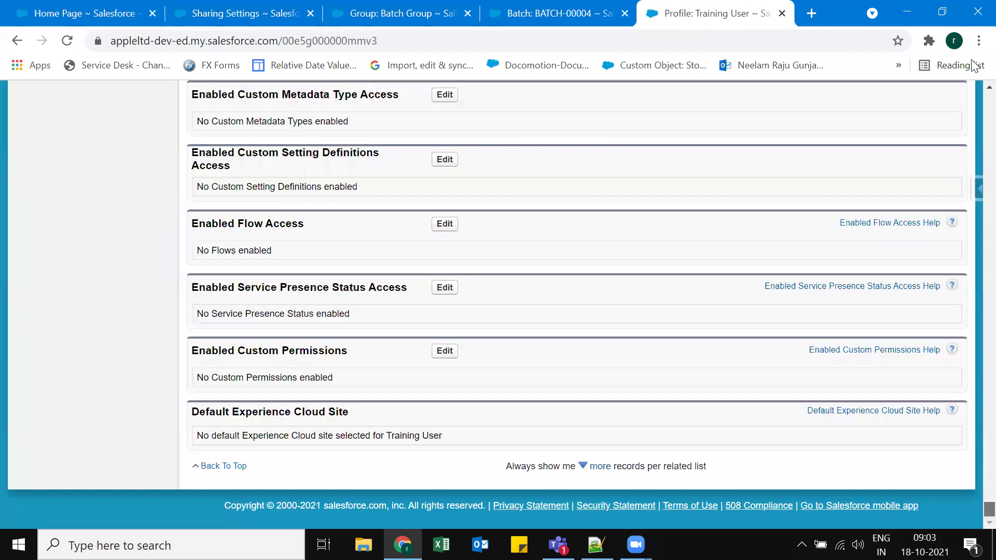
pyautogui.scroll(2, 438, 361)
pyautogui.scroll(10, 438, 360)
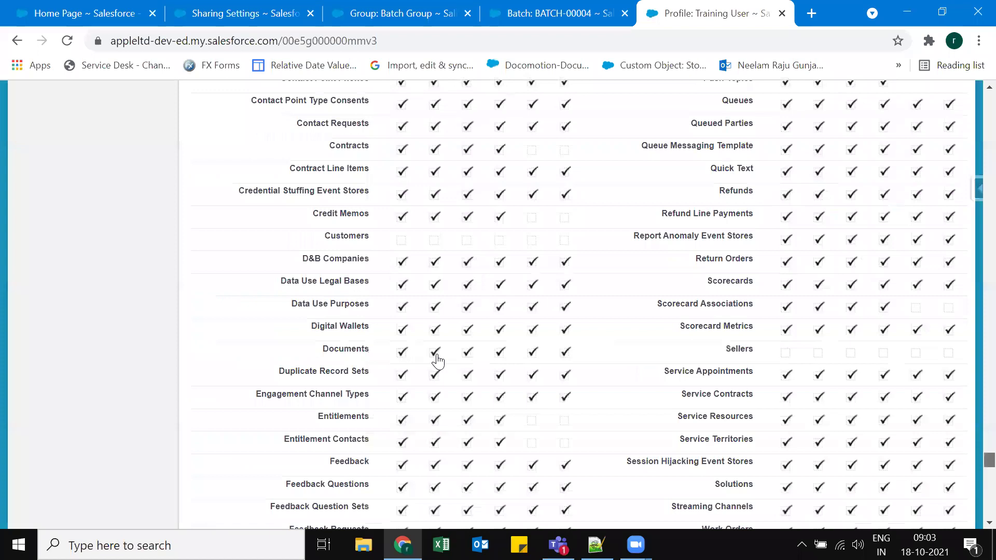
pyautogui.press('Home')
# Clear View All and Modify All on Batches, save the profile, and start a new Batch record.
pyautogui.click(441, 349)
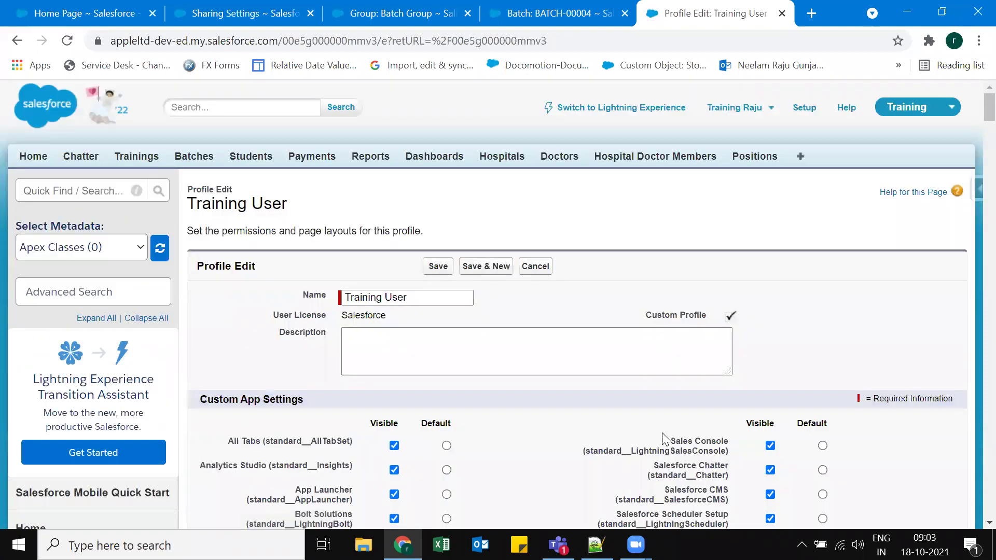
pyautogui.scroll(-15, 527, 271)
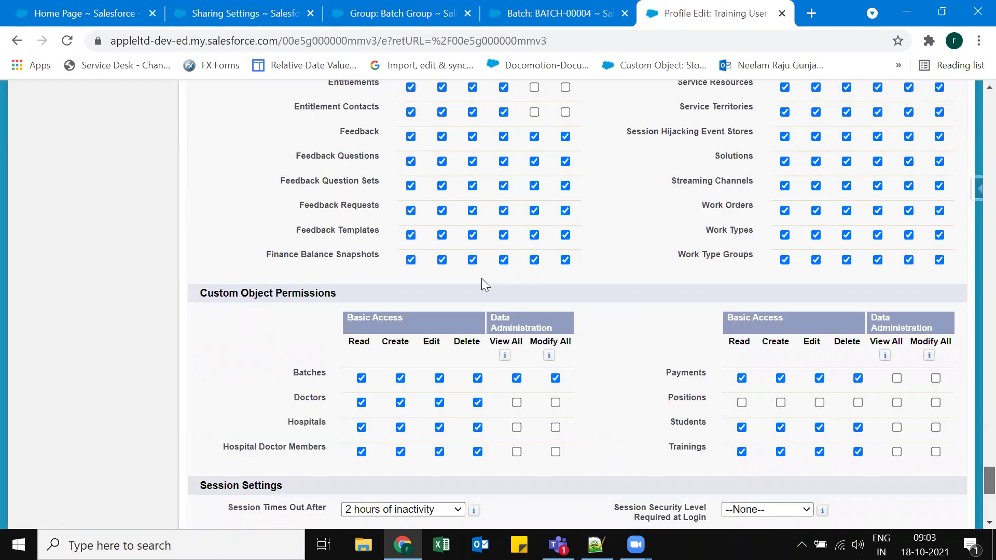
pyautogui.scroll(-2, 479, 280)
pyautogui.scroll(-5, 478, 284)
pyautogui.scroll(4, 478, 284)
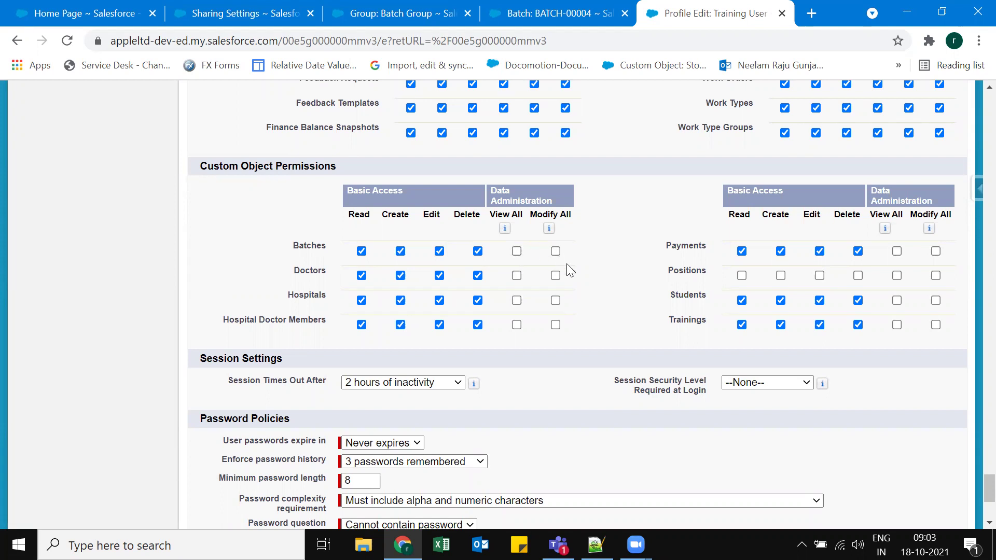
pyautogui.scroll(-5, 611, 283)
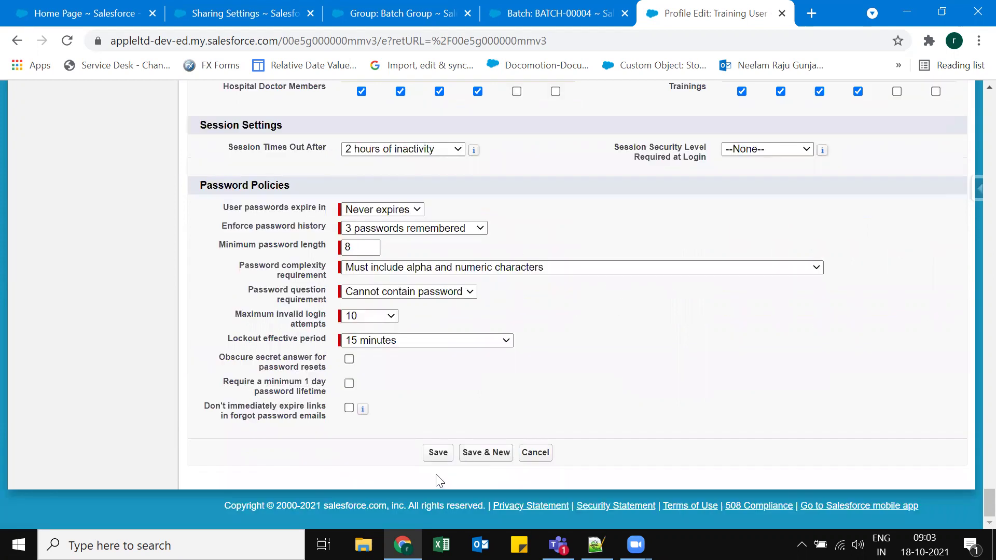
pyautogui.click(442, 453)
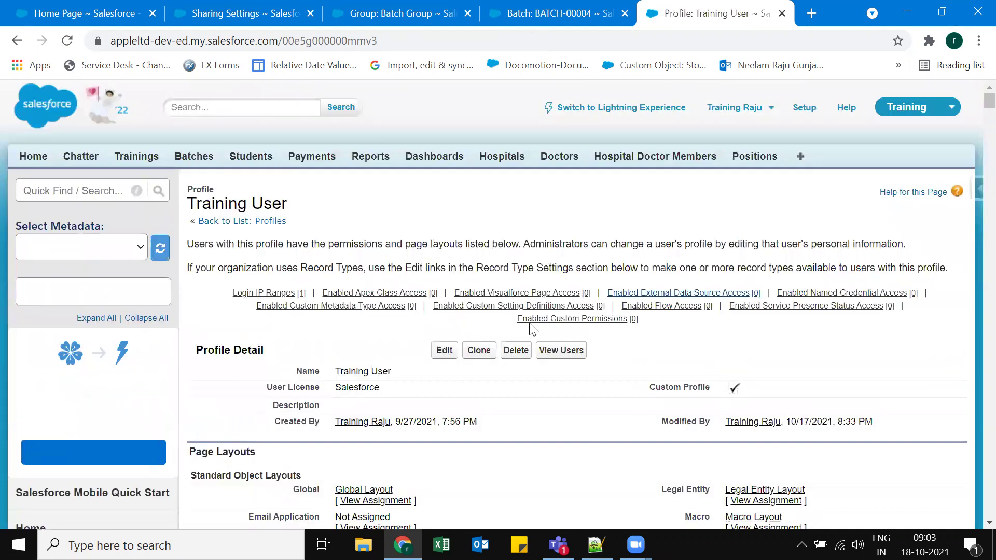
pyautogui.hotkey('ctrl', 'shift', 'Tab')
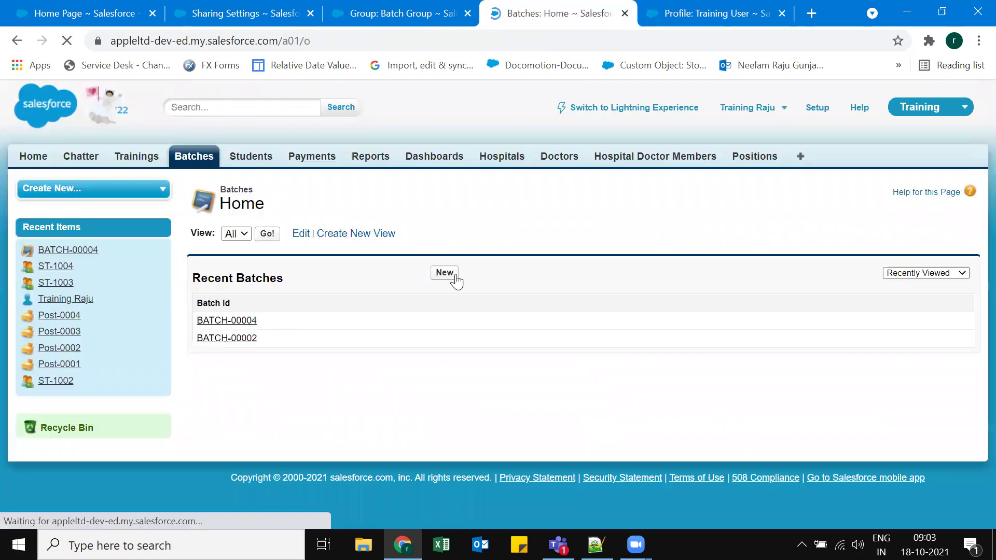
pyautogui.click(455, 280)
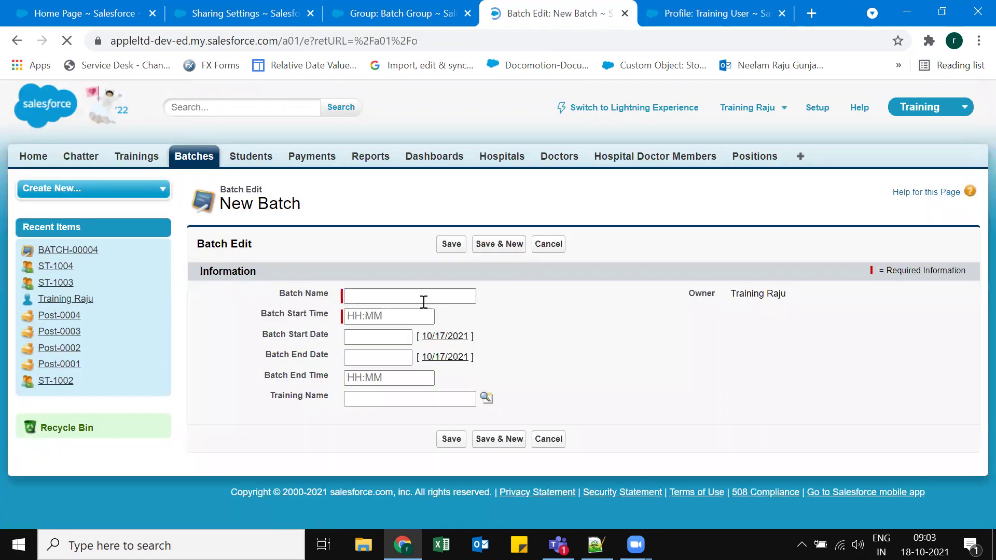
# Enter batch name Batch56, start time 10:00, start date 10/17/2021 and end date 12/13/2021.
pyautogui.click(424, 302)
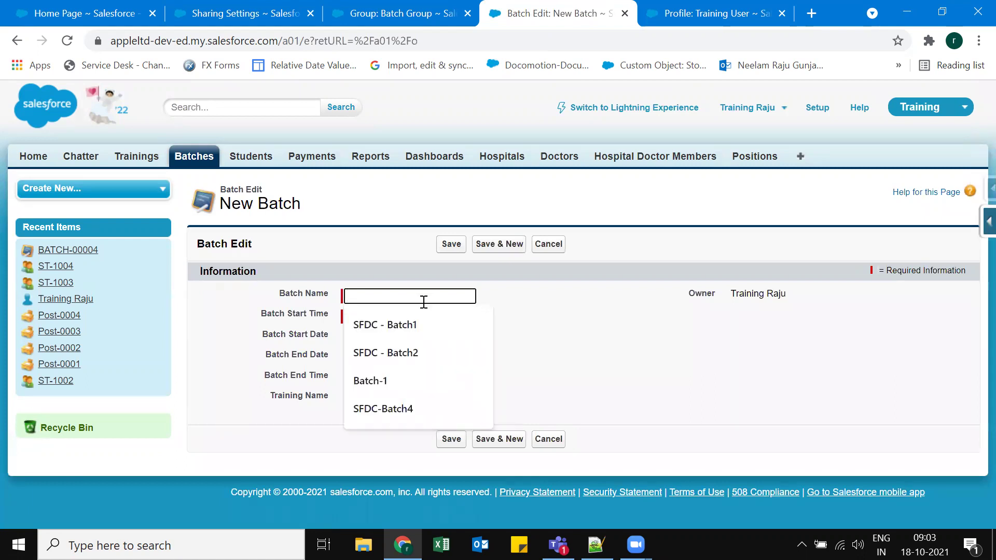
pyautogui.write('Ba')
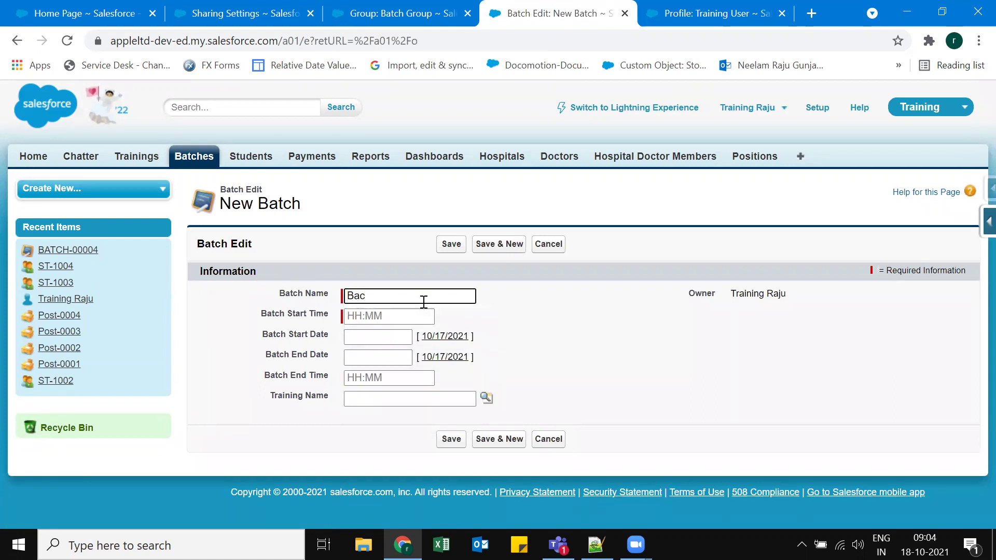
pyautogui.write('tch')
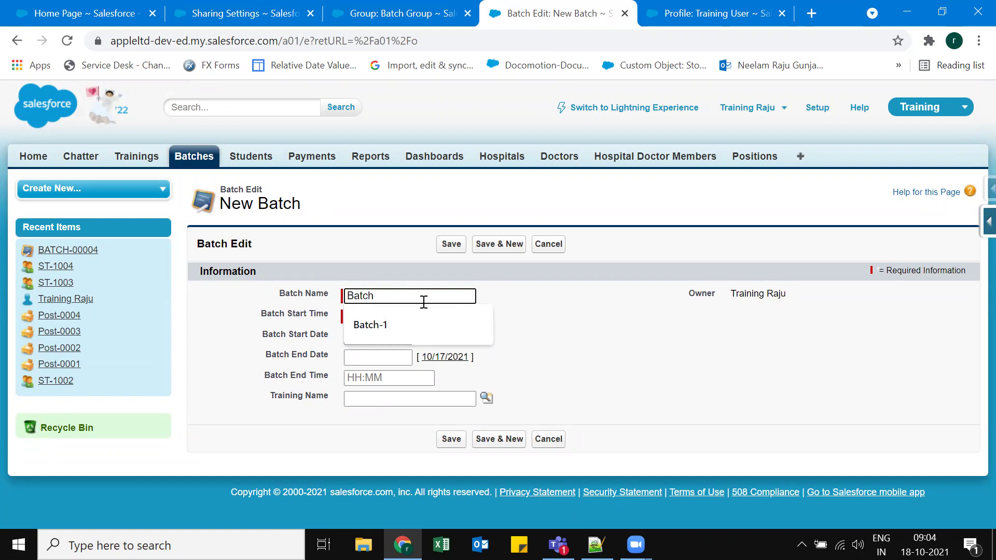
pyautogui.write('56')
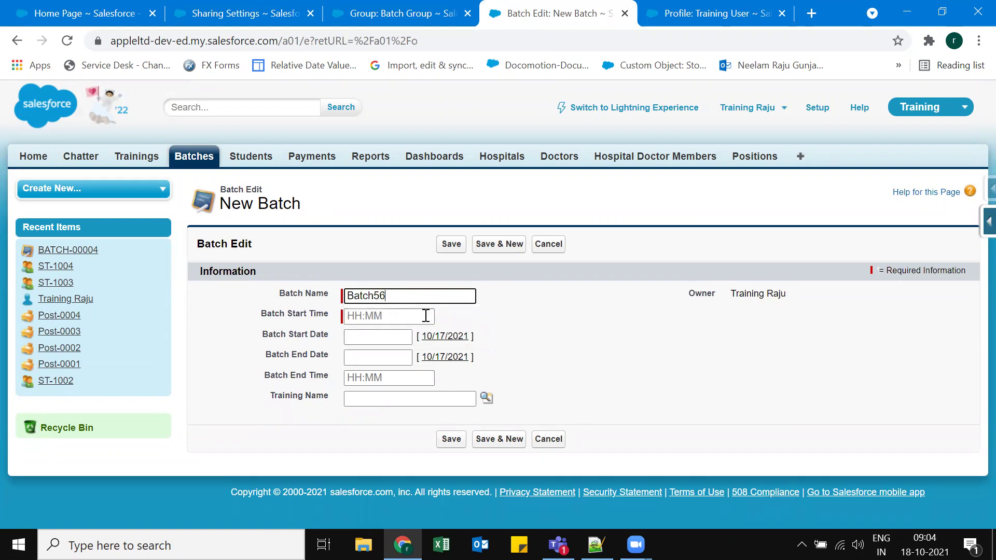
pyautogui.click(427, 316)
pyautogui.click(464, 346)
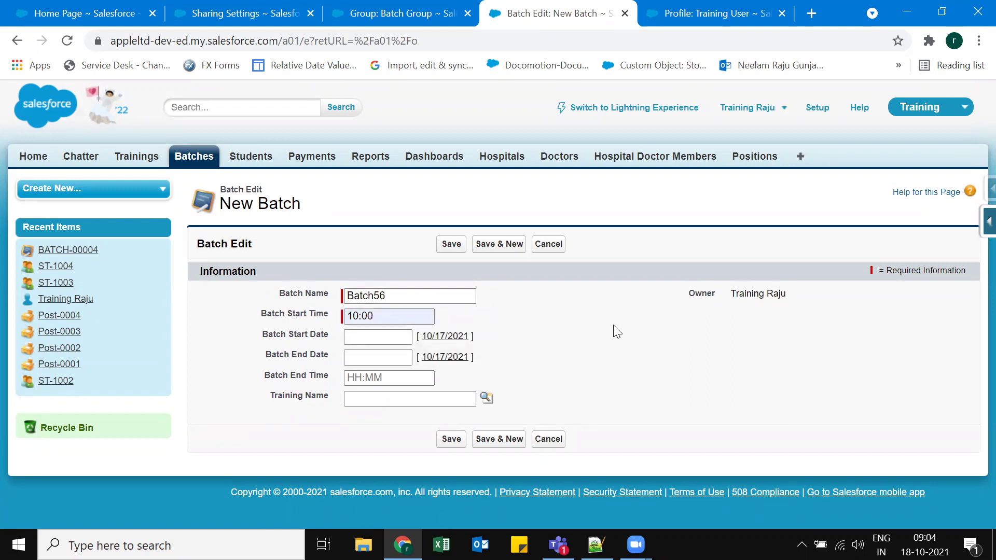
pyautogui.click(444, 336)
pyautogui.click(392, 356)
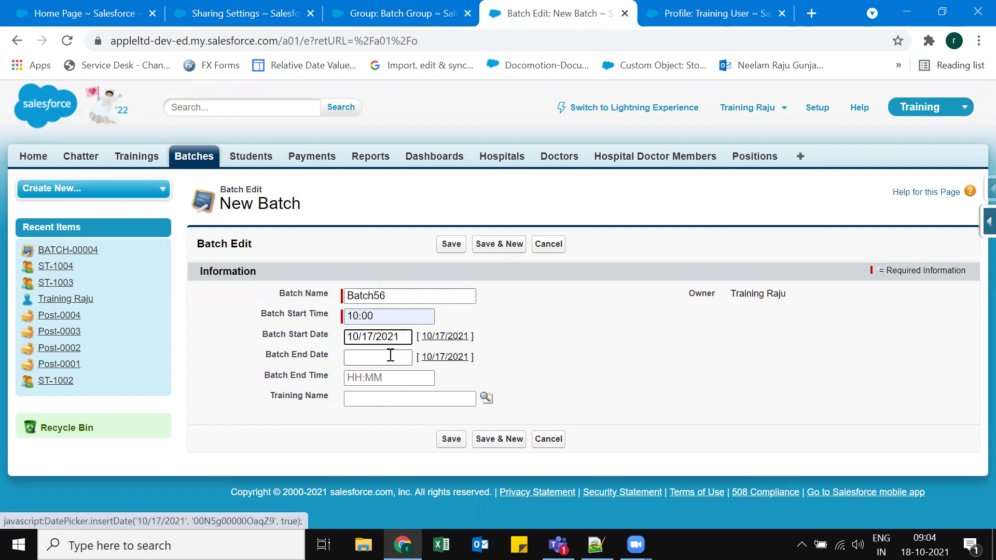
pyautogui.click(386, 442)
# Set the end time to 11:00, link the SFDC training, and save the batch.
pyautogui.click(417, 370)
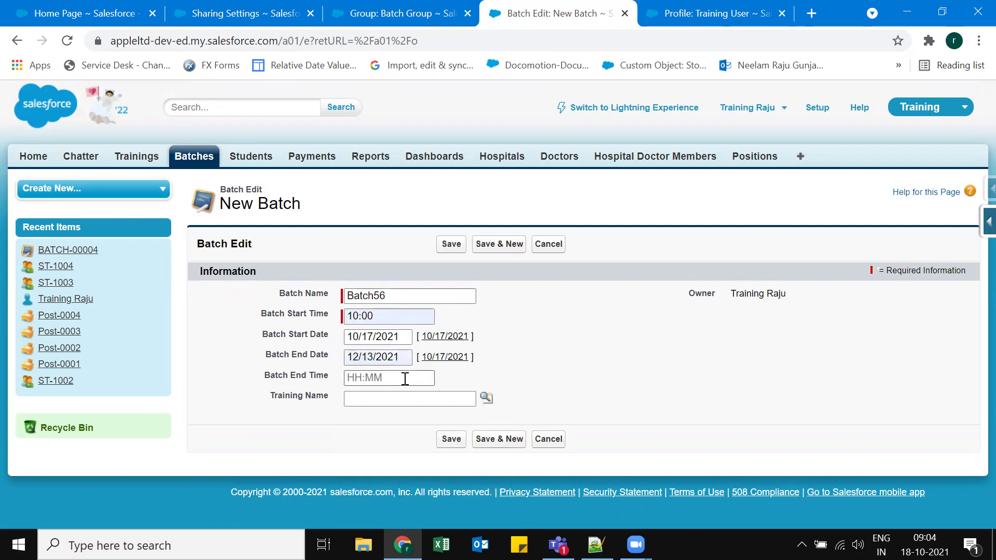
pyautogui.click(417, 398)
pyautogui.click(416, 396)
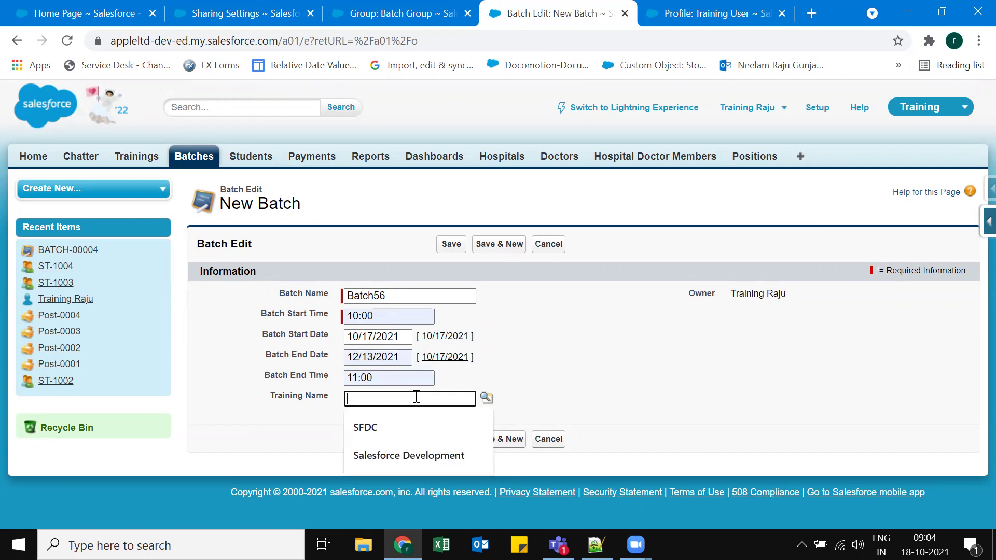
pyautogui.click(372, 430)
pyautogui.click(442, 442)
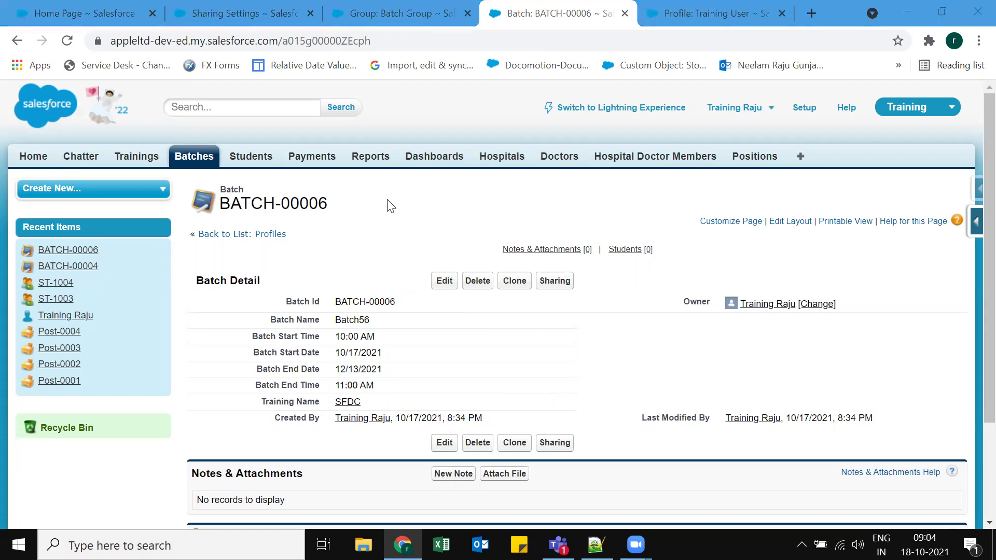
# On Sharing Settings, find Organization-Wide Defaults and highlight Batch's Private default access.
pyautogui.scroll(-3, 390, 205)
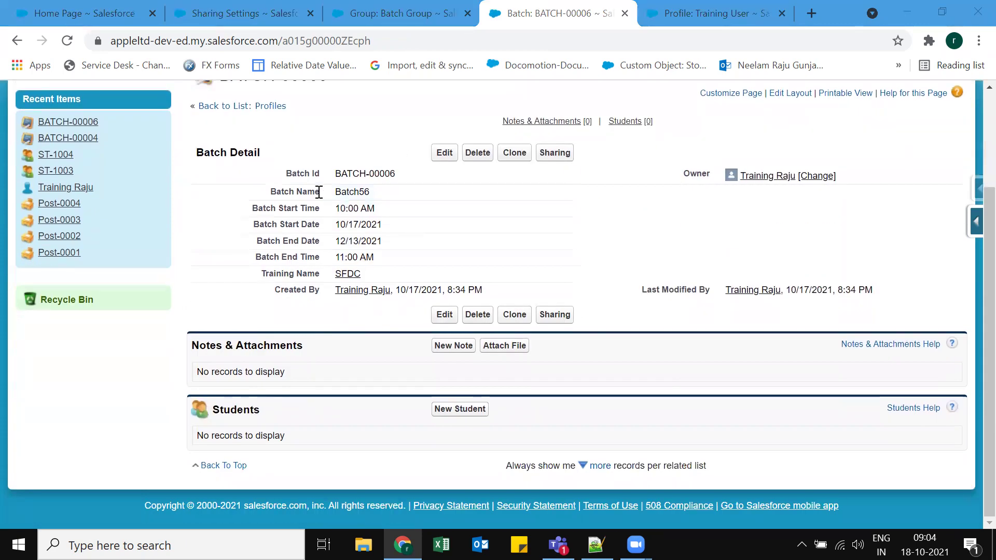
pyautogui.scroll(3, 276, 239)
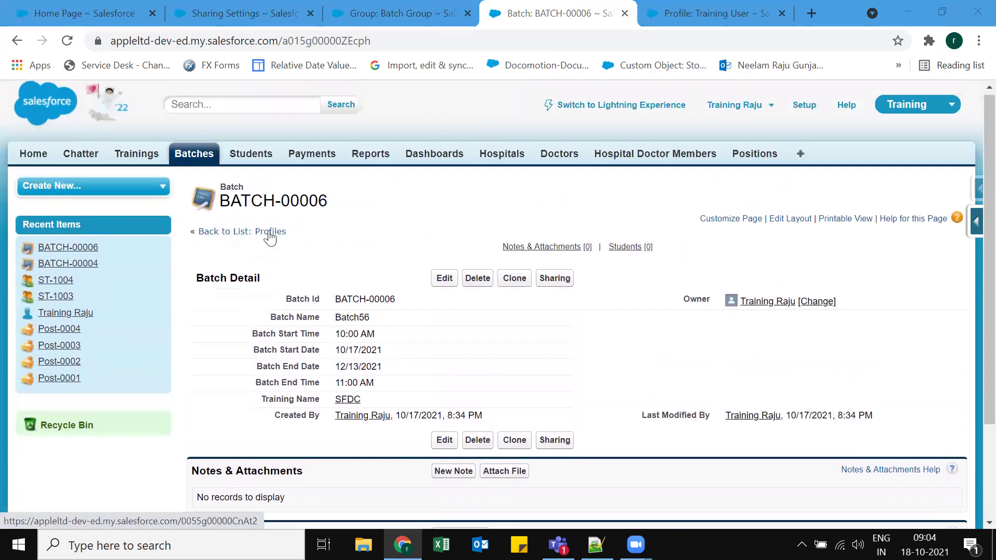
pyautogui.scroll(1, 267, 231)
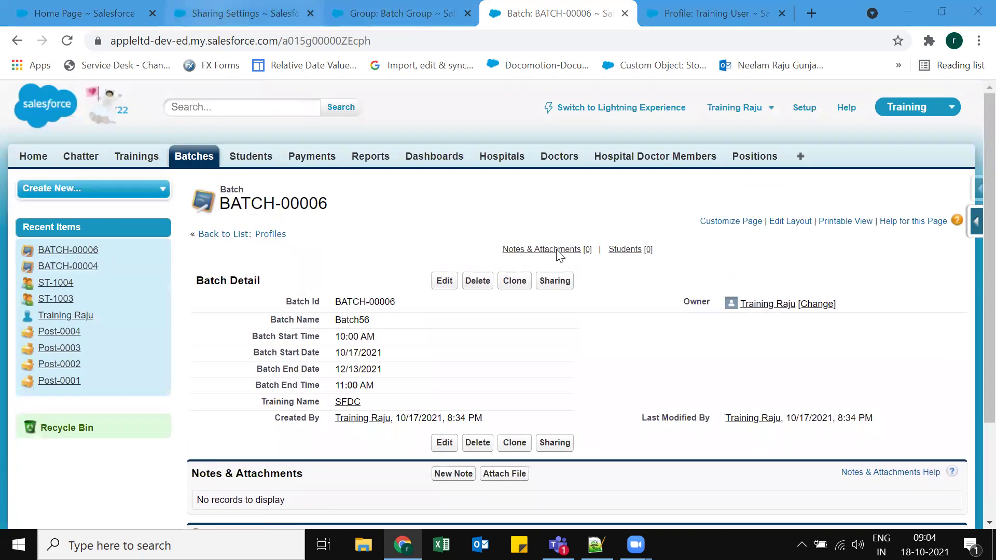
pyautogui.hotkey('ctrl', 'pageup')
pyautogui.hotkey('ctrl', 'pageup')
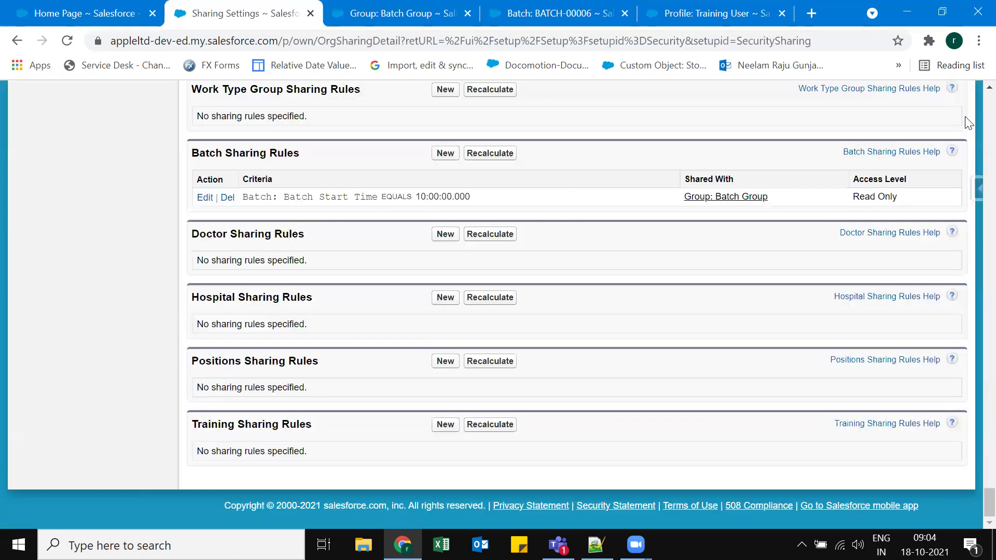
pyautogui.scroll(4, 752, 288)
pyautogui.scroll(10, 752, 288)
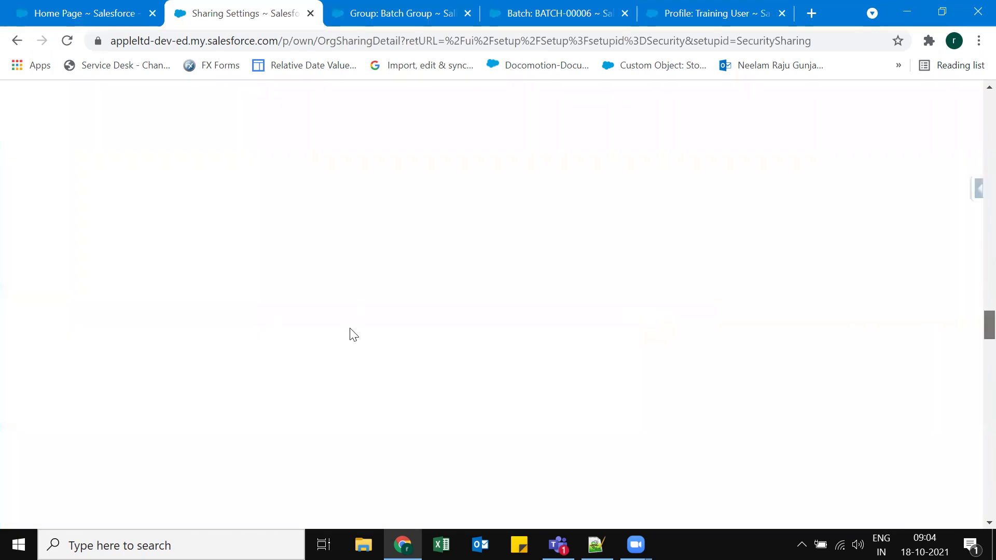
pyautogui.scroll(10, 358, 336)
pyautogui.scroll(5, 458, 328)
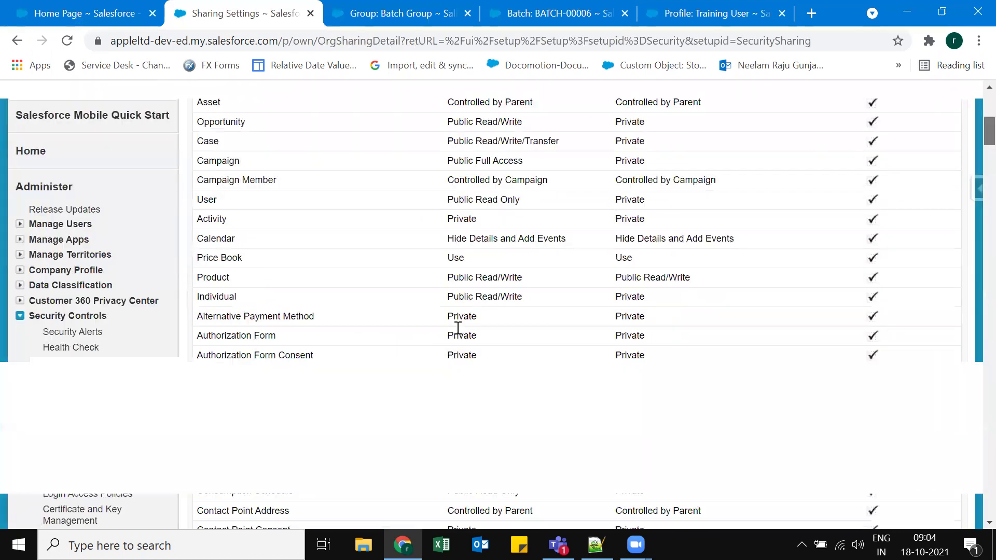
pyautogui.doubleClick(458, 329)
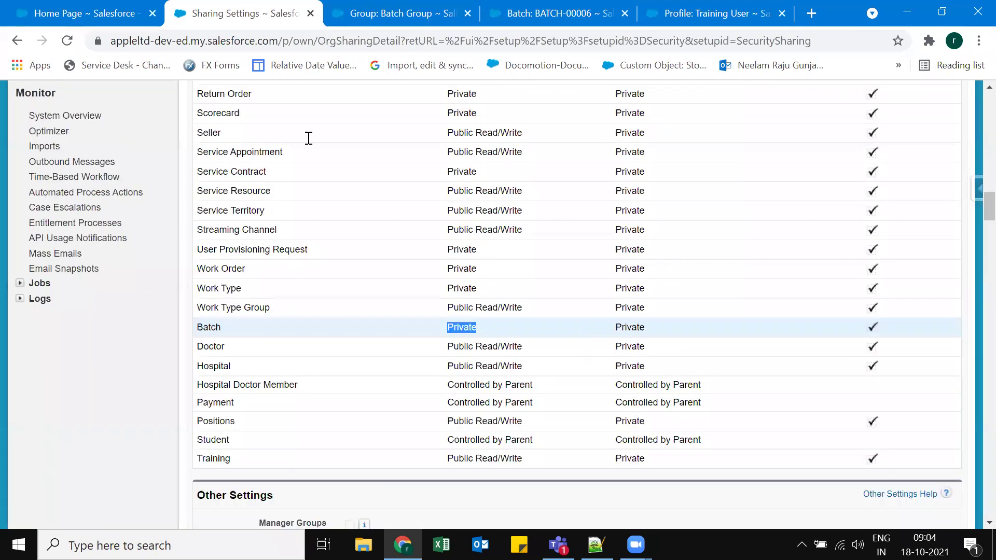
pyautogui.click(169, 15)
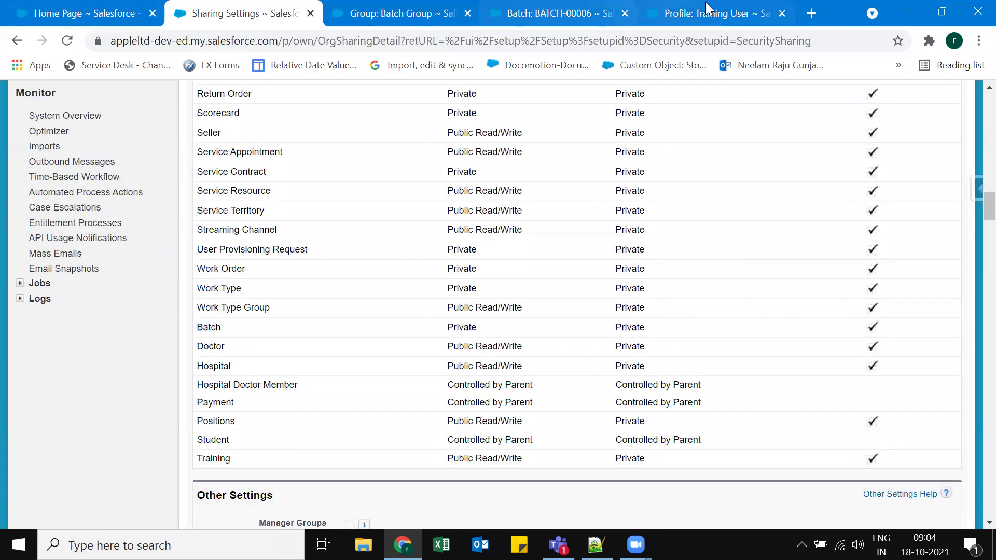
# Open Test User from the Training User profile's users, select its username, and open an incognito window.
pyautogui.hotkey('ctrl', '9')
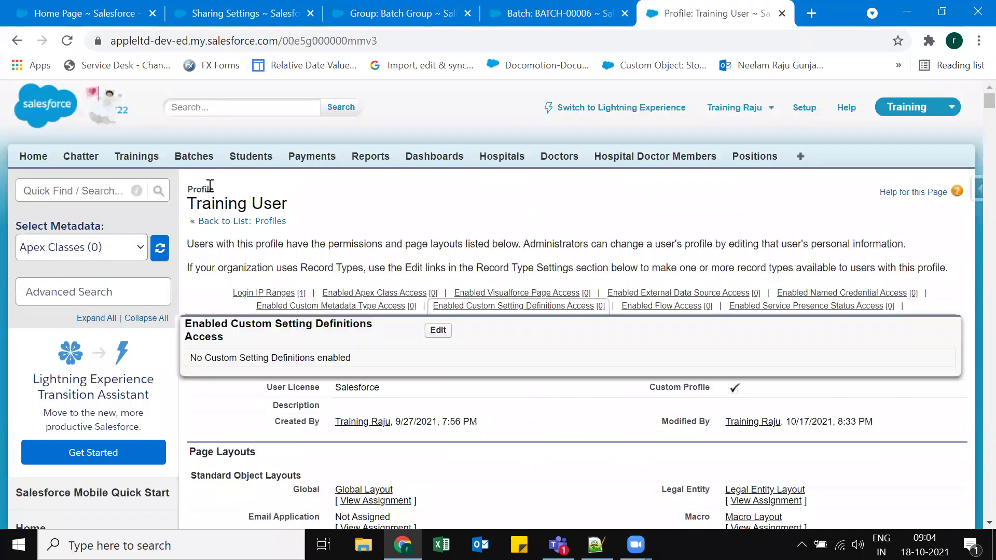
pyautogui.click(285, 356)
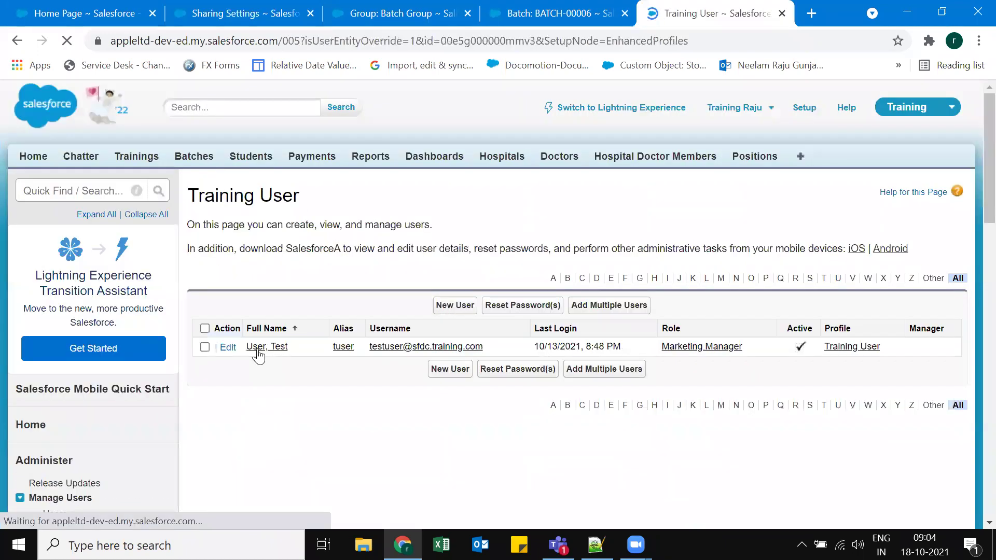
pyautogui.click(337, 349)
pyautogui.moveTo(335, 351); pyautogui.dragTo(448, 350)
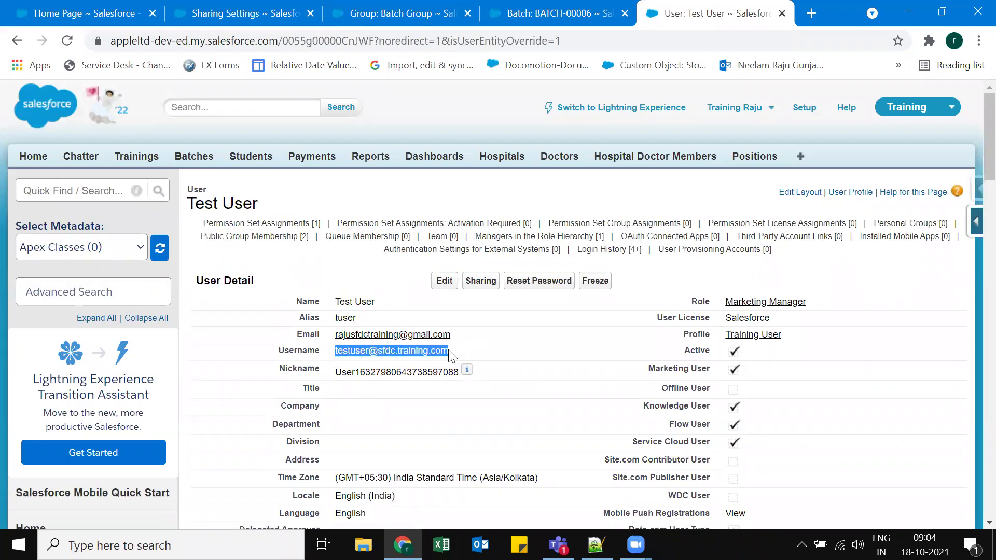
pyautogui.click(977, 40)
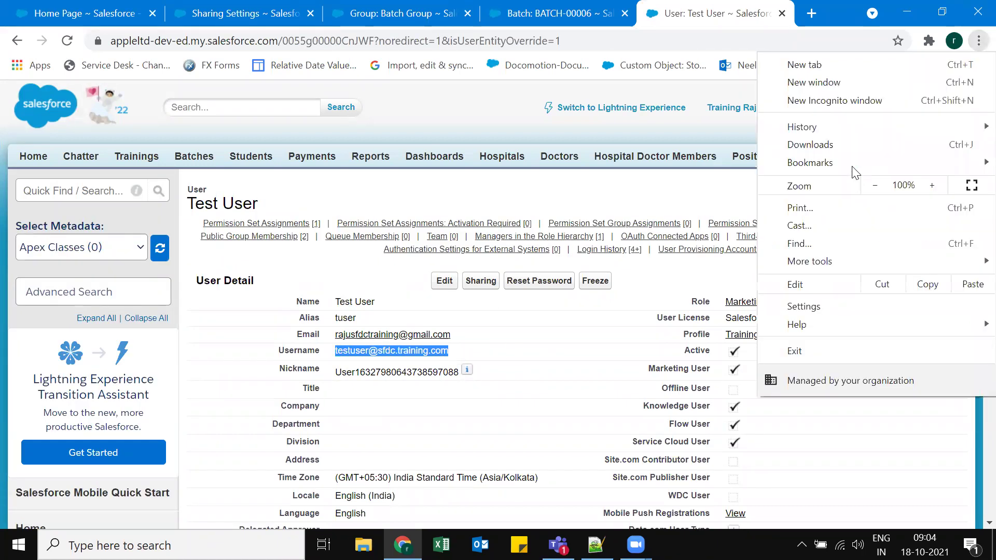
pyautogui.click(826, 101)
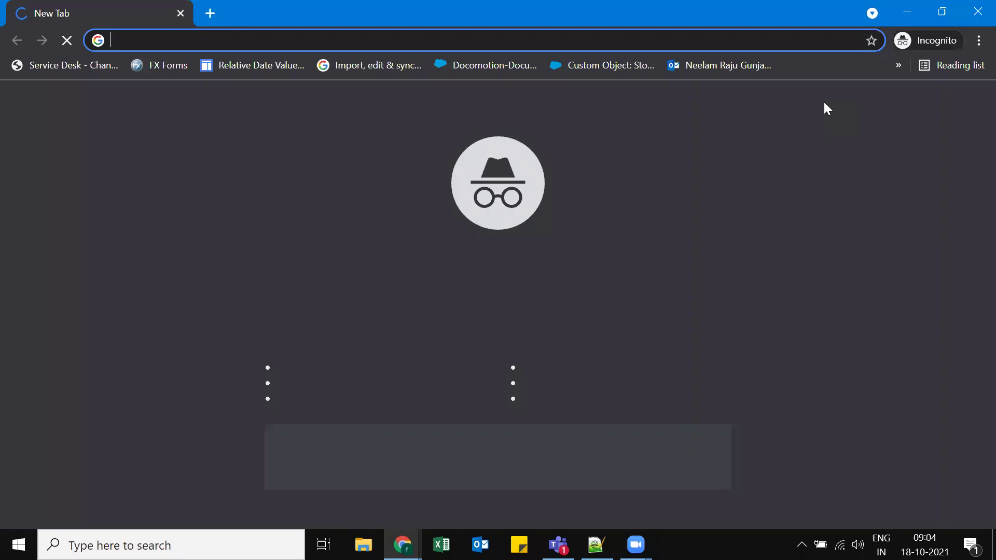
# Log in to Salesforce with the test user's username and password.
pyautogui.write('lo')
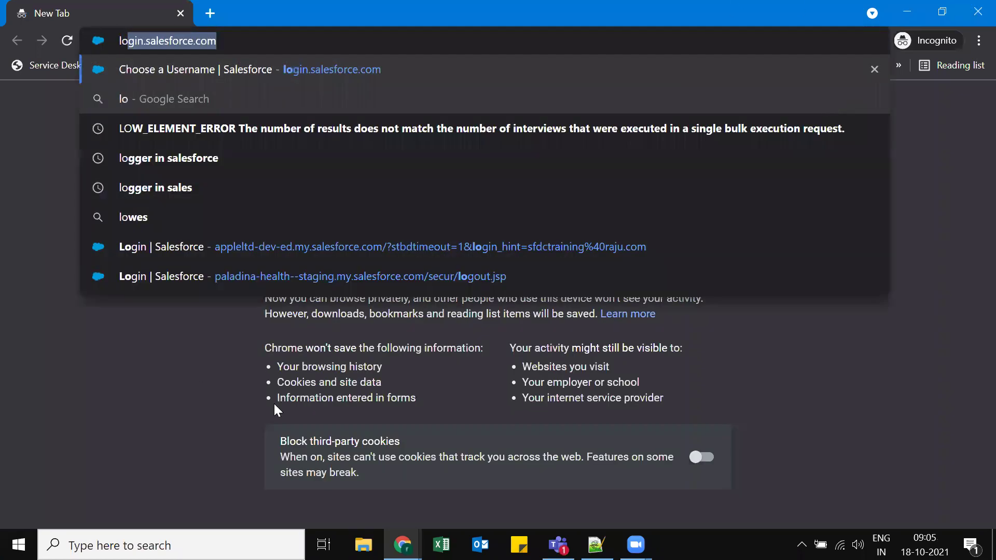
pyautogui.press('Return')
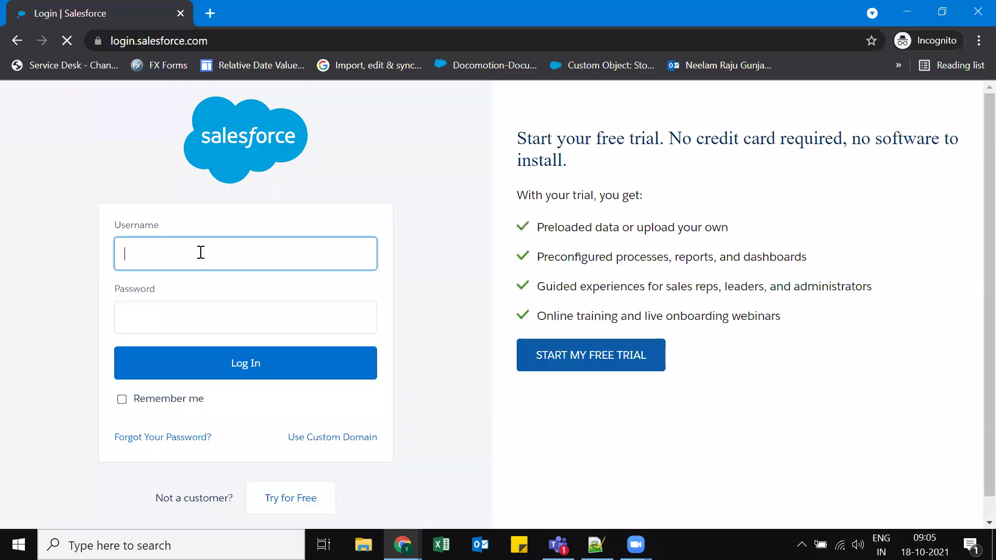
pyautogui.press('Tab')
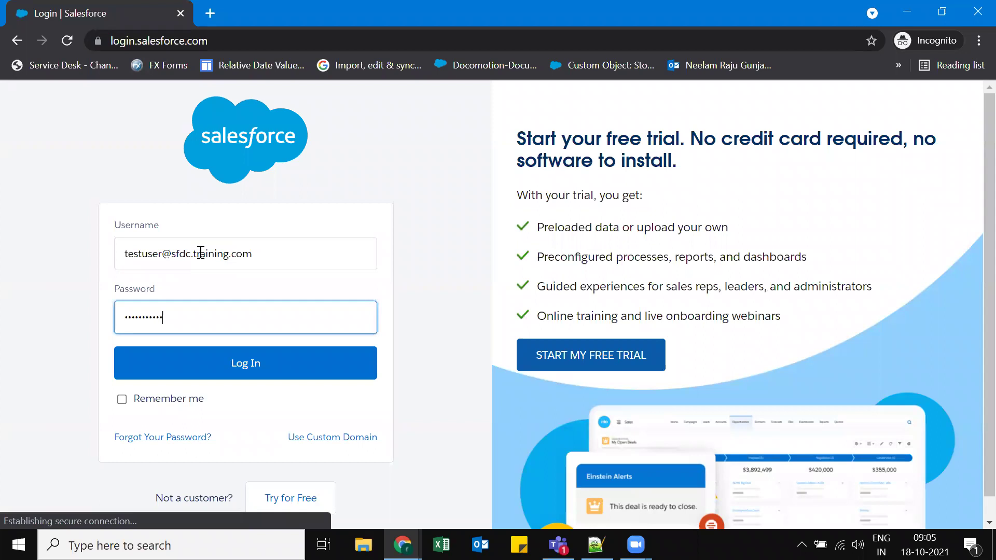
pyautogui.click(207, 398)
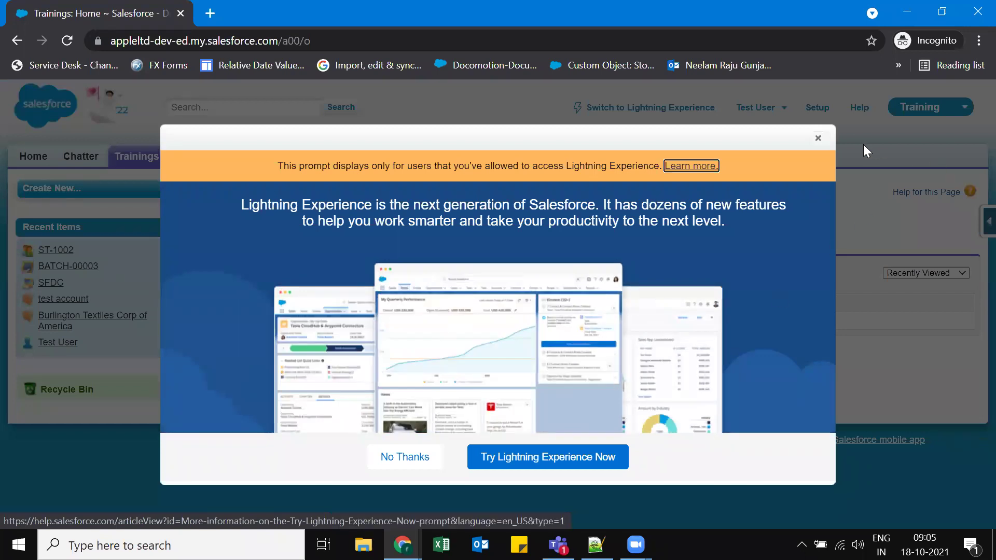
# Dismiss the Lightning prompt and show the All list view of Batches.
pyautogui.click(817, 138)
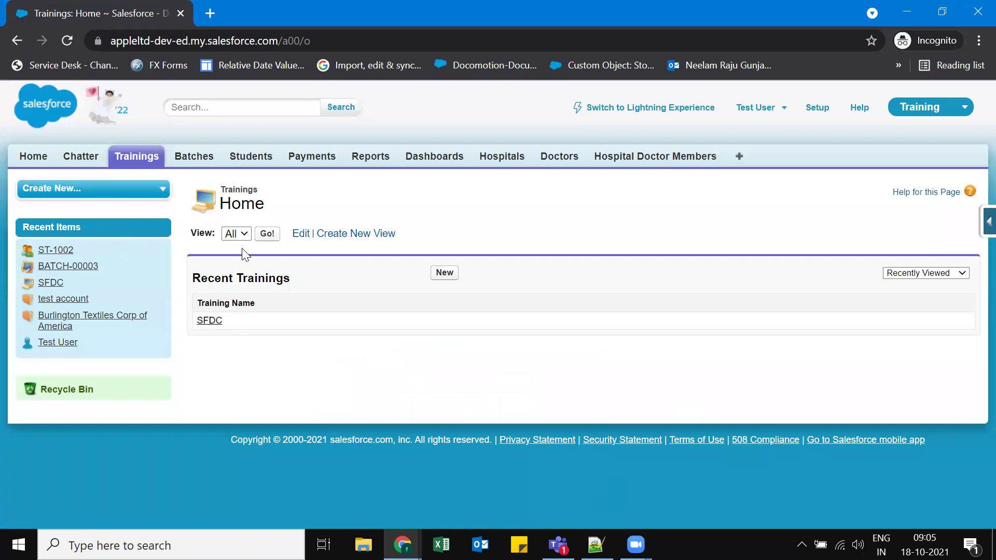
pyautogui.click(191, 158)
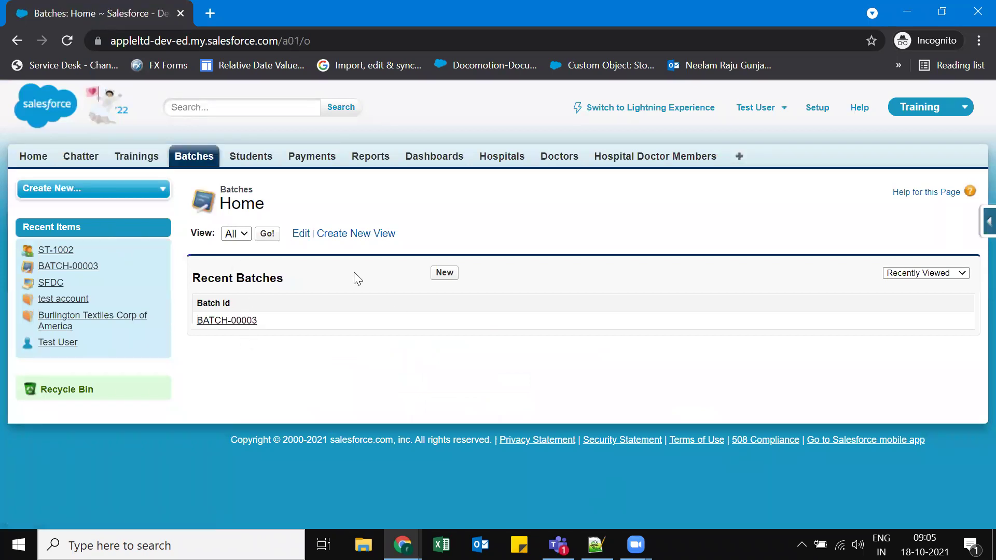
pyautogui.click(269, 234)
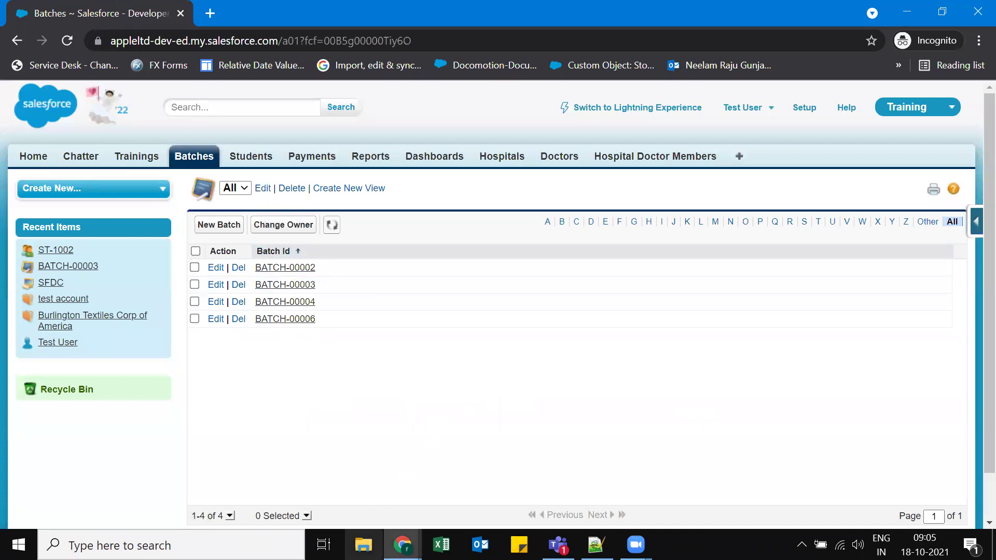
# In the admin window, open BATCH-00006 and select its record URL.
pyautogui.click(307, 476)
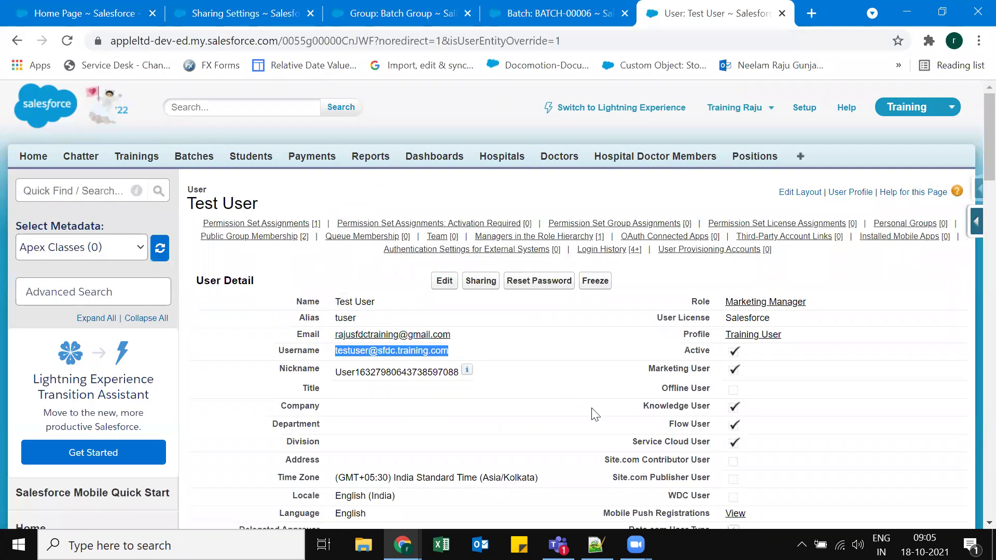
pyautogui.click(548, 13)
pyautogui.click(485, 41)
pyautogui.hotkey('ctrl', 'c')
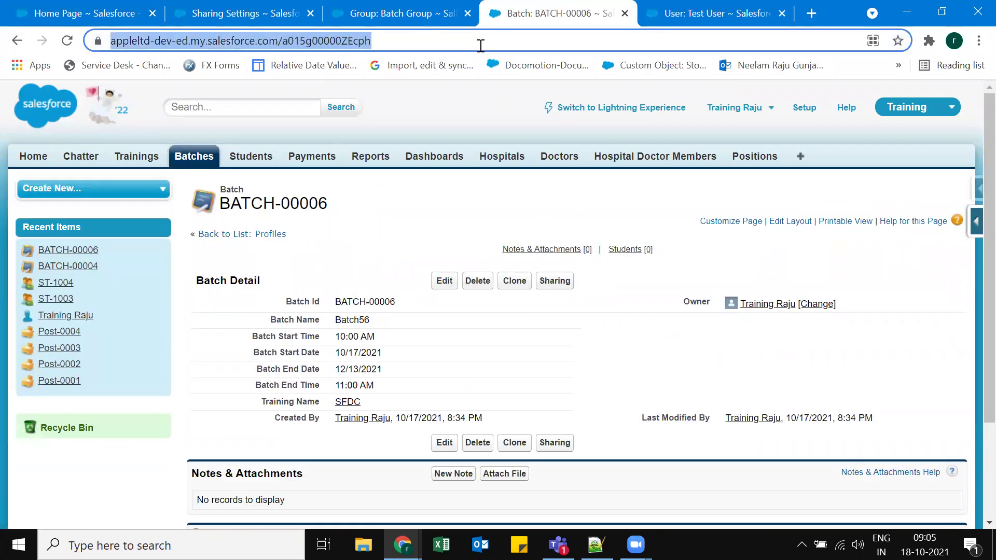
# Load the BATCH-00006 URL in a new test-user tab and attempt to edit it.
pyautogui.click(402, 545)
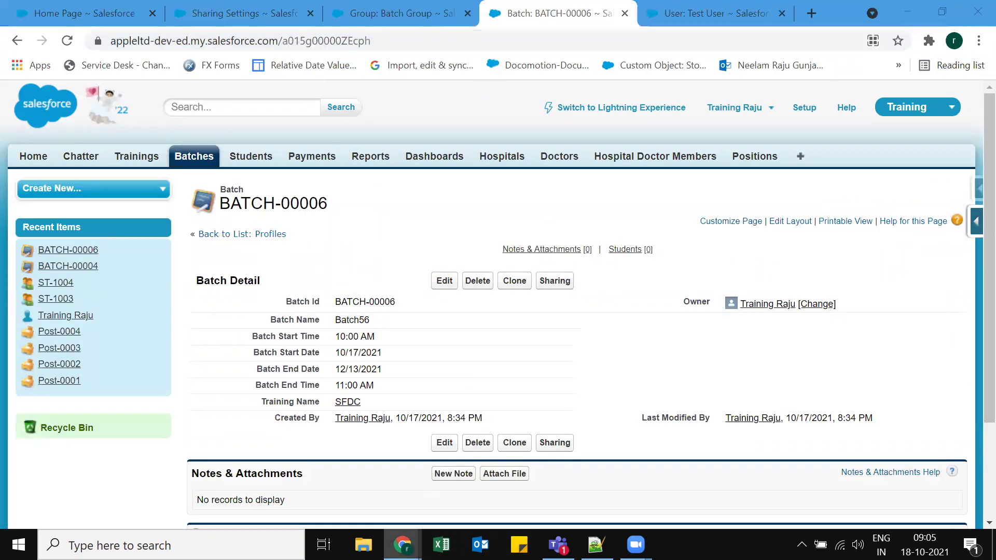
pyautogui.click(459, 497)
pyautogui.click(216, 9)
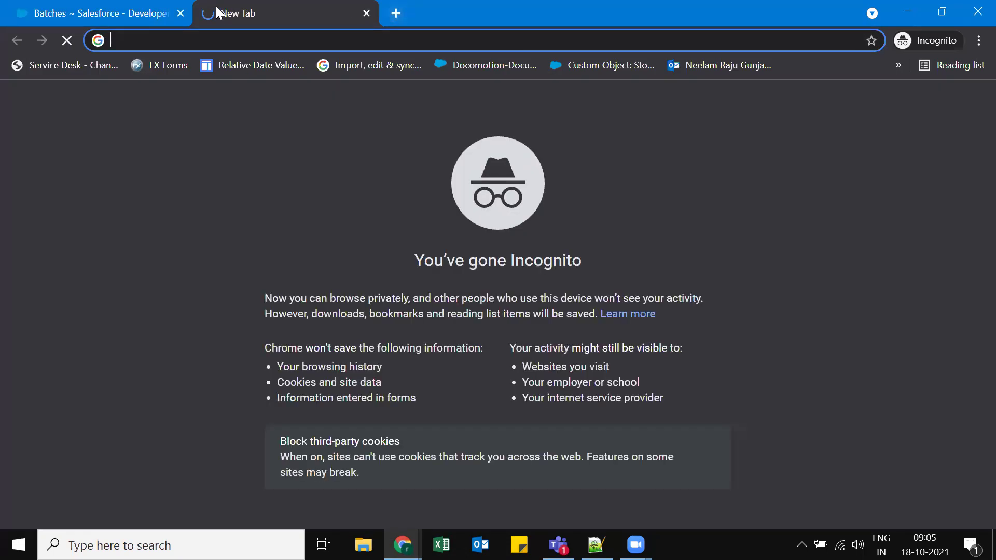
pyautogui.hotkey('ctrl', 'v')
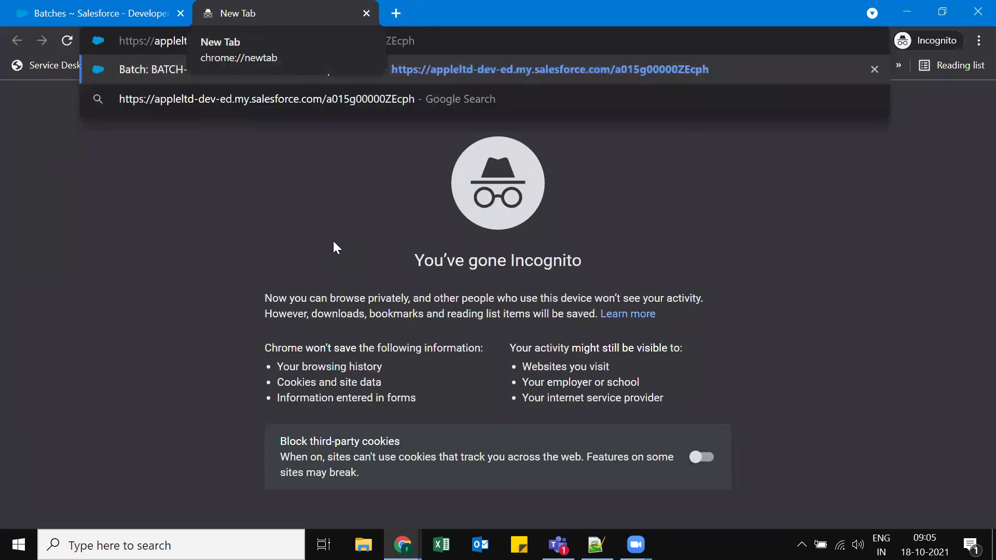
pyautogui.press('Return')
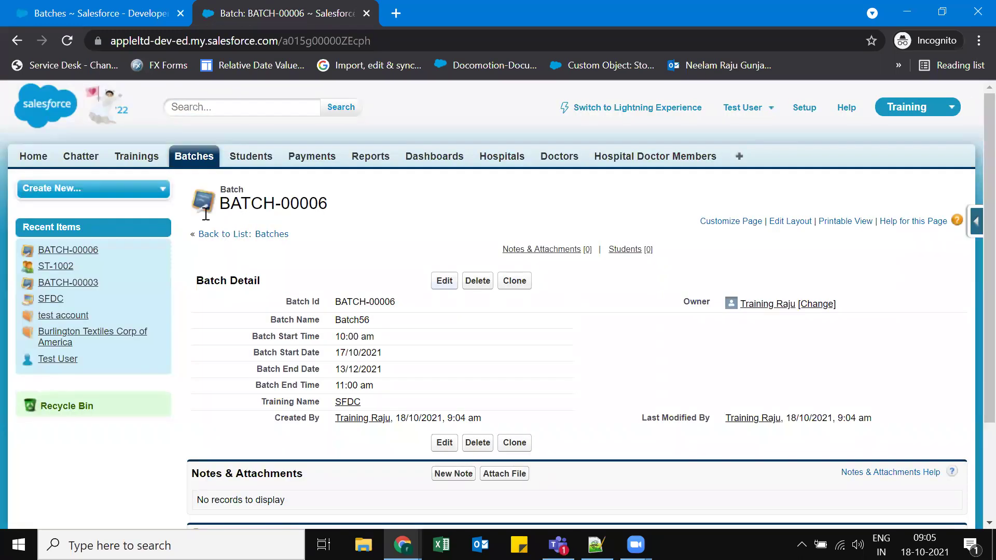
pyautogui.click(443, 280)
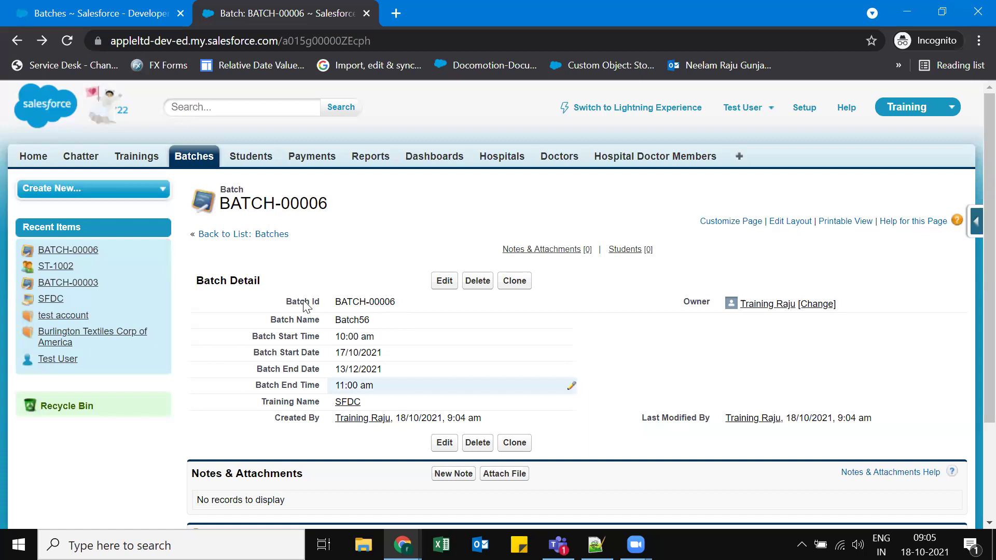
# Return to the Batches list and bring the admin window with BATCH-00006 forward.
pyautogui.click(103, 14)
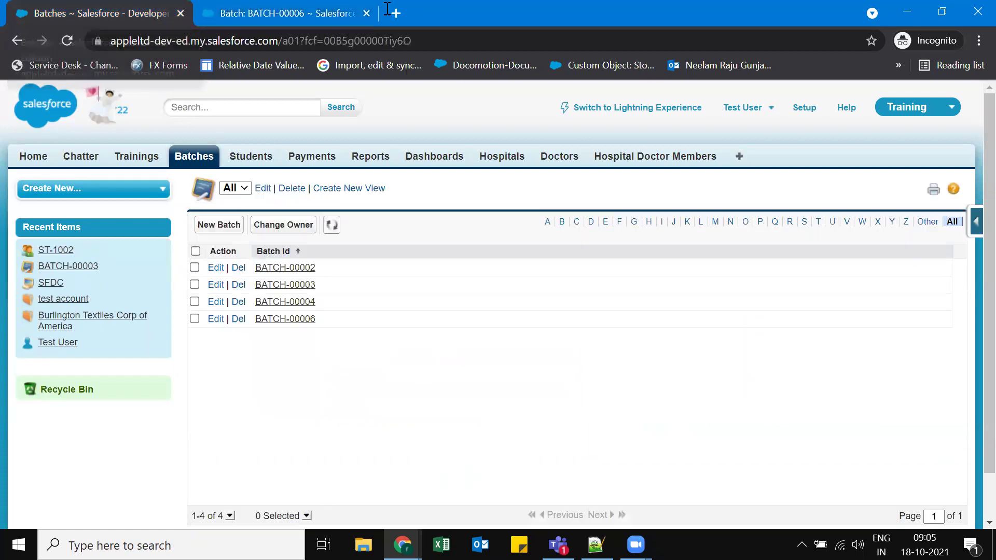
pyautogui.press('super+t')
pyautogui.press('Left')
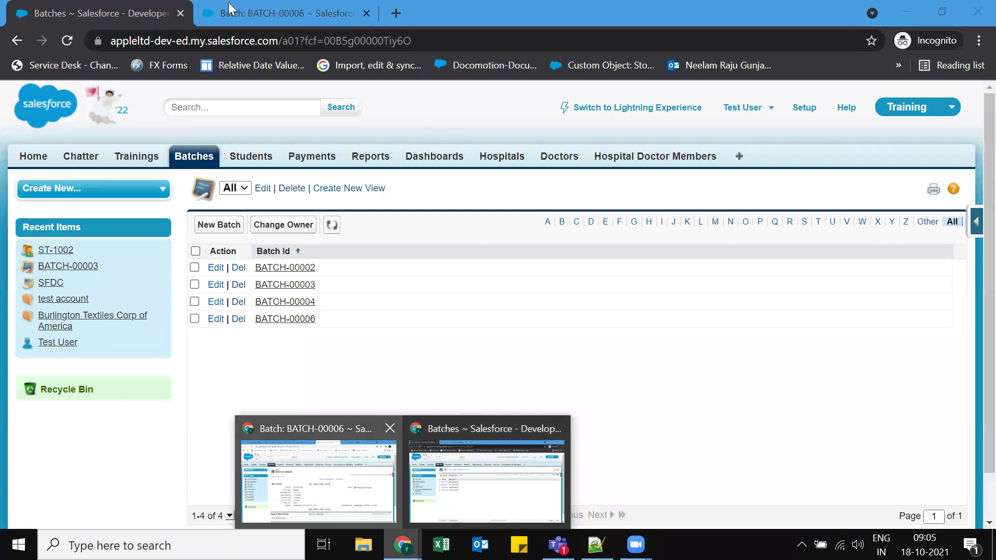
pyautogui.press('Return')
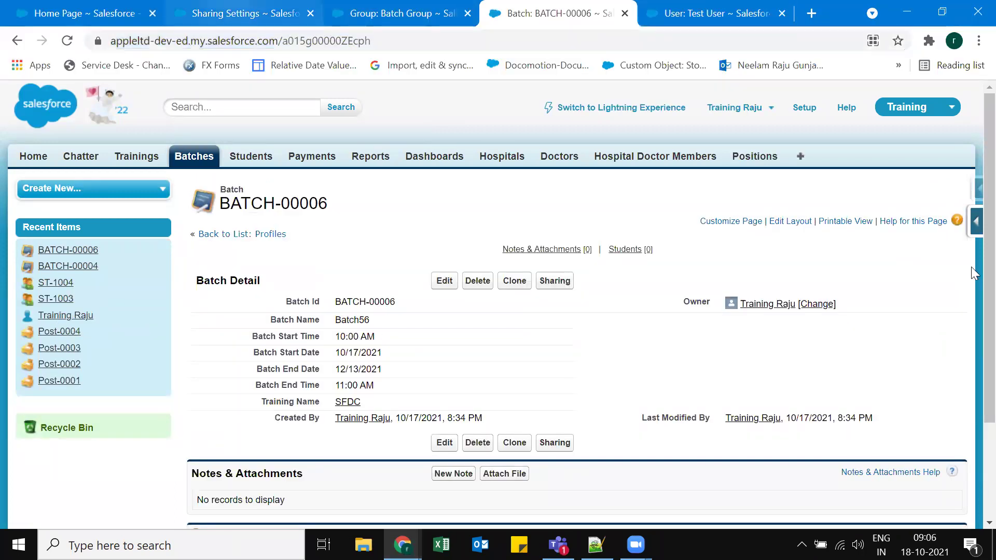
# Save the Batch sharing rule granting Batch Group Read/Write, then reload BATCH-00006 as the test user.
pyautogui.hotkey('ctrl', '2')
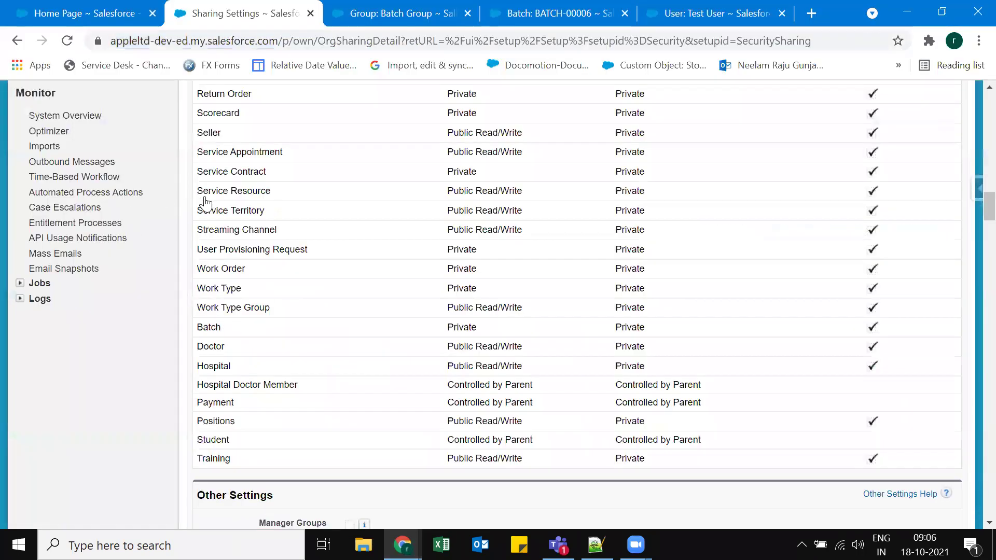
pyautogui.scroll(-5, 613, 276)
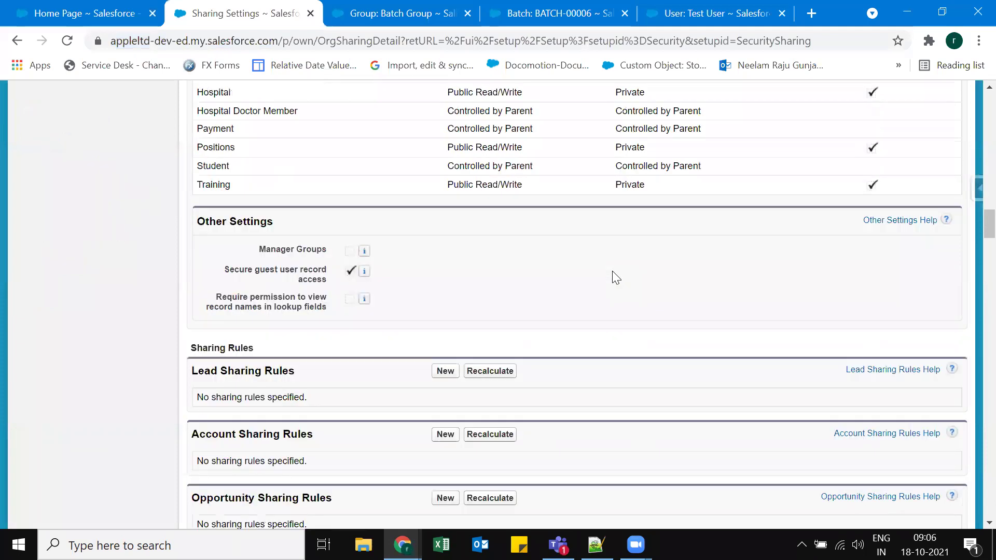
pyautogui.scroll(-10, 613, 276)
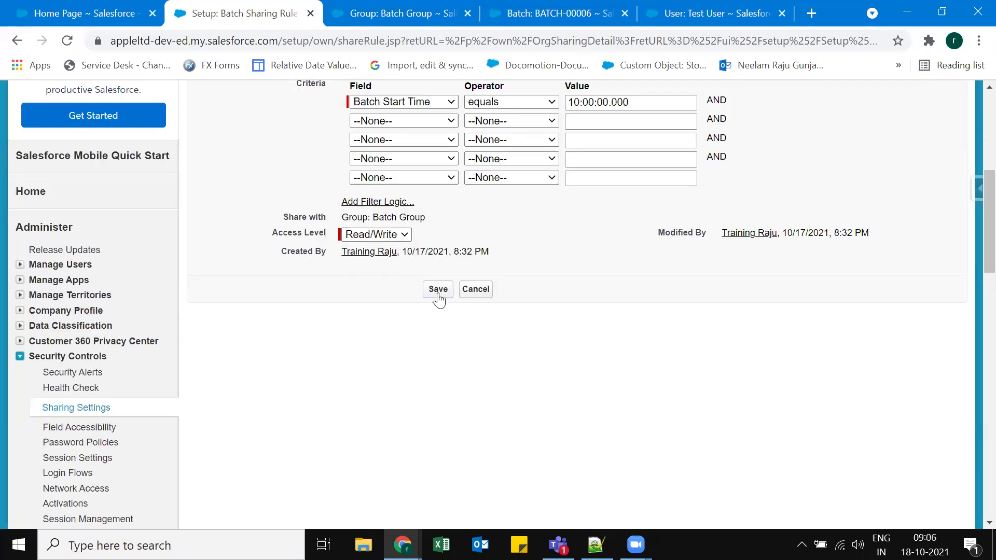
pyautogui.click(439, 291)
pyautogui.click(573, 158)
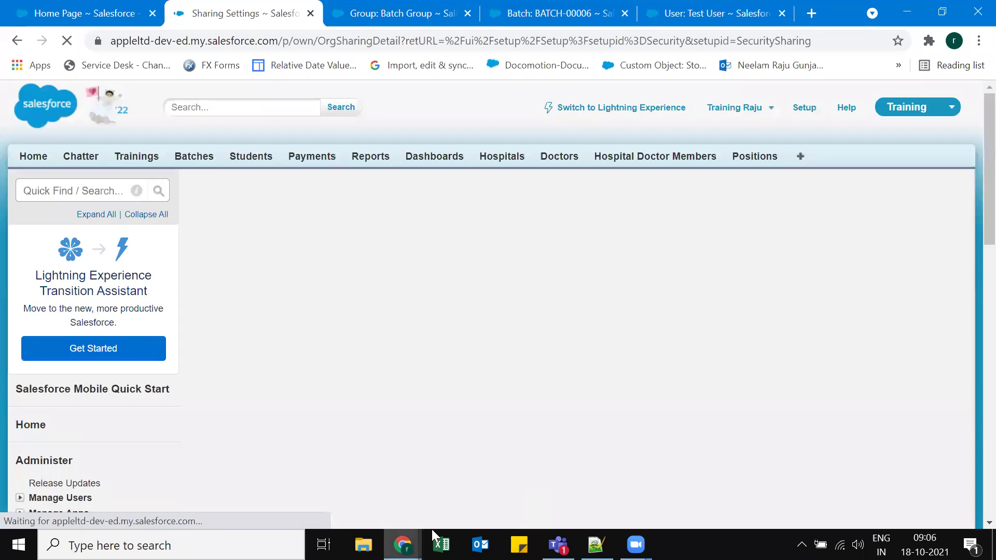
pyautogui.hotkey('alt', 'Tab')
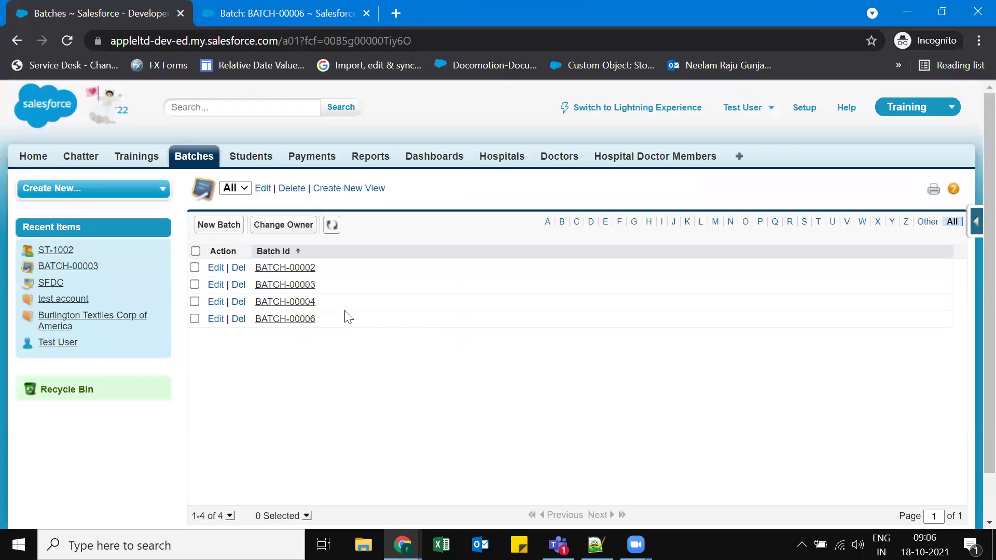
pyautogui.click(69, 41)
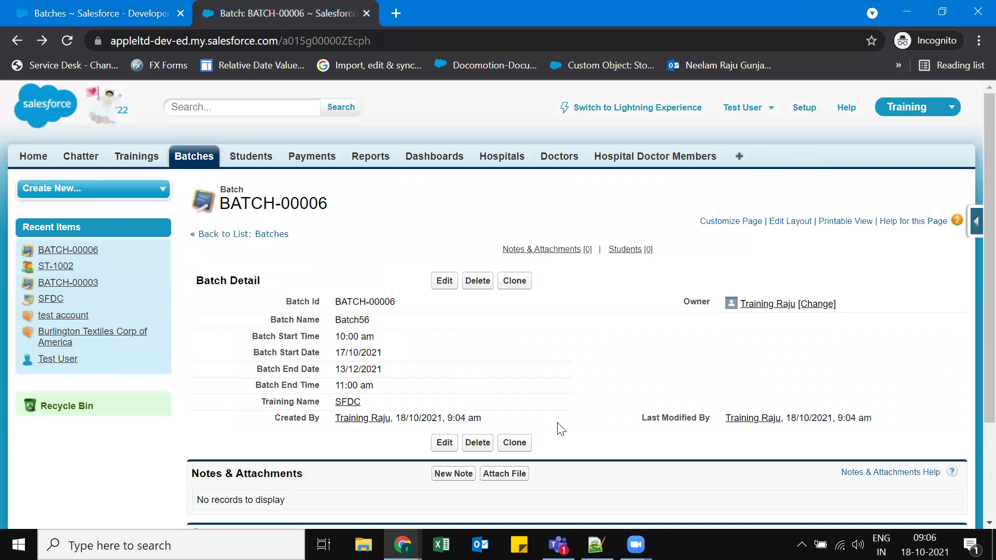
# Open BATCH-00006 for editing as the test user, cancel unchanged, and return to Notepad++.
pyautogui.click(444, 286)
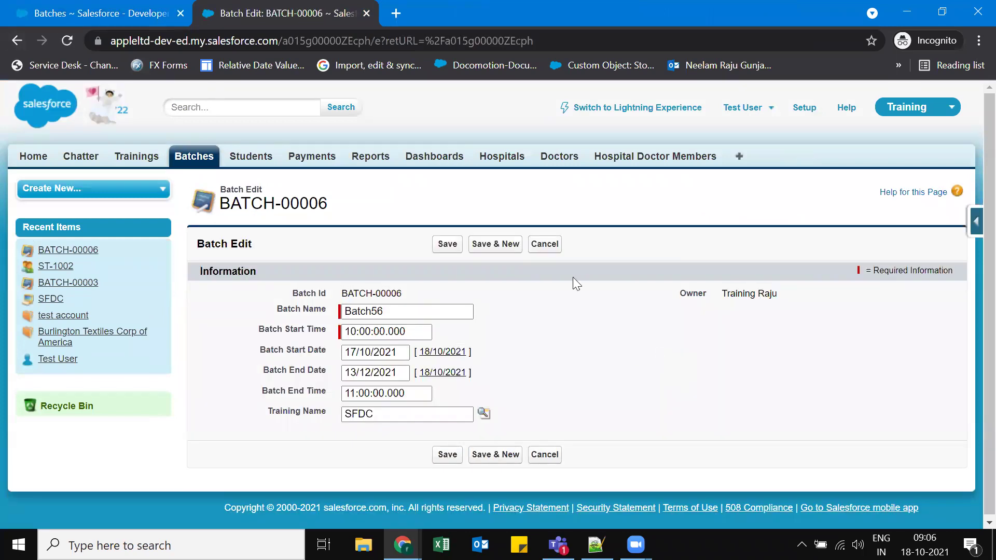
pyautogui.click(550, 249)
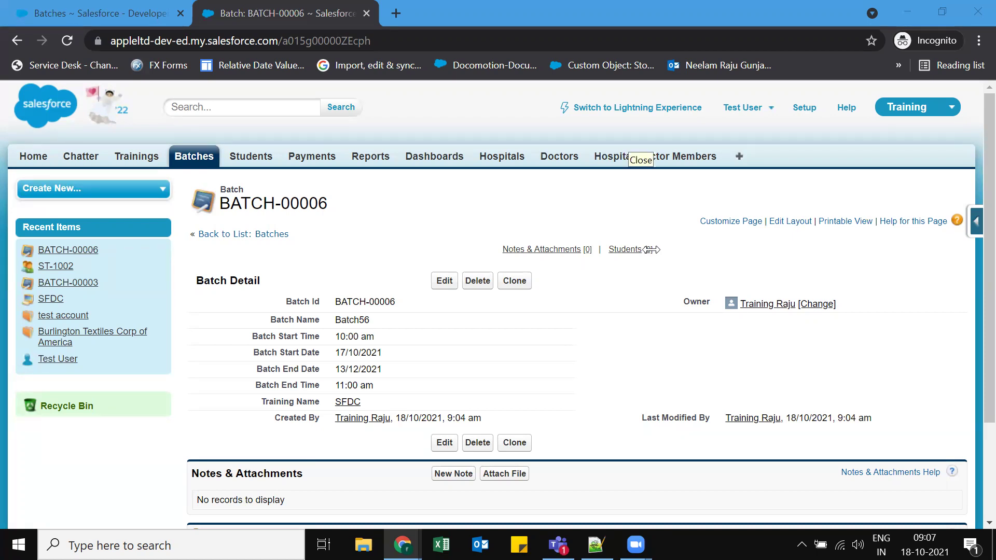
pyautogui.click(653, 362)
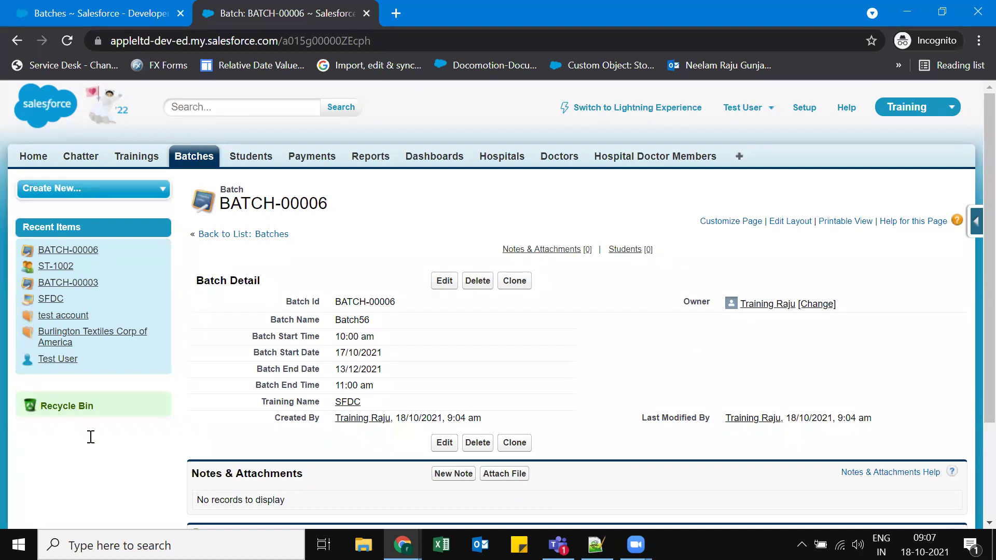
pyautogui.hotkey('alt', 'Tab')
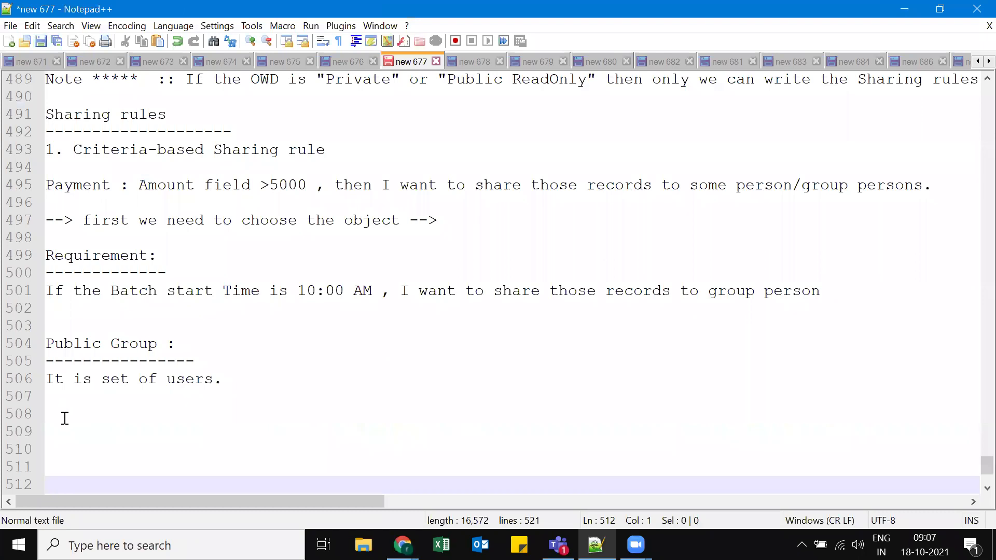
# Turn a pasted copy of the Criteria-based heading into "2. Owner-based Sharing rule".
pyautogui.click(65, 418)
pyautogui.write('1. Criteria-based Sharing rule')
pyautogui.press('Up')
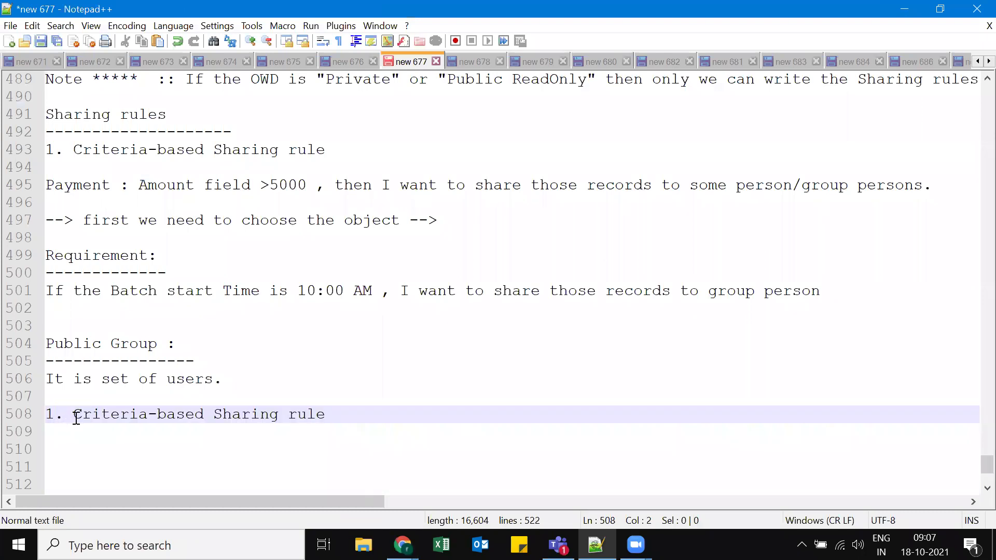
pyautogui.press('Delete')
pyautogui.write('2')
pyautogui.doubleClick(96, 419)
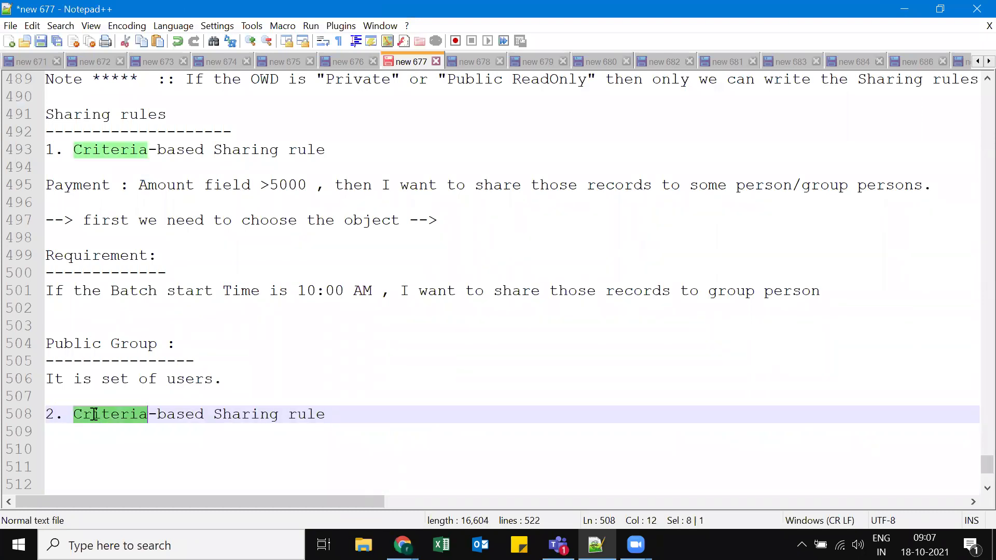
pyautogui.write('O')
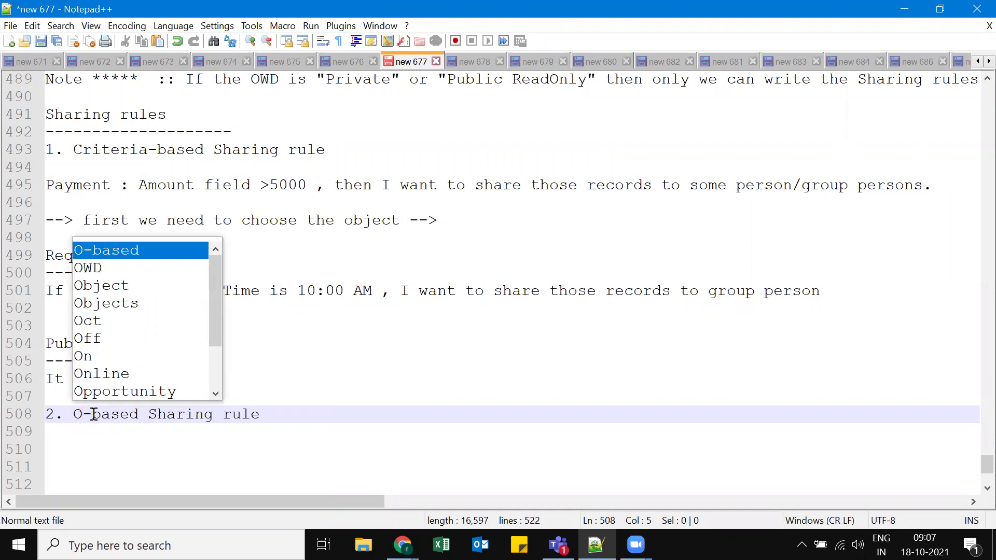
pyautogui.write('wner')
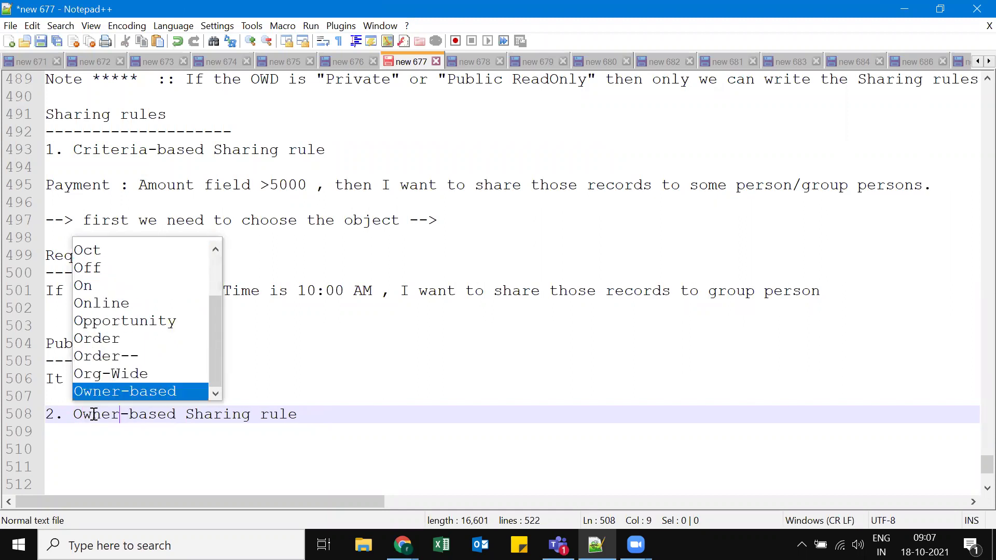
pyautogui.press('Return')
pyautogui.press('Delete')
pyautogui.press('Delete')
pyautogui.press('Delete')
pyautogui.press('Delete')
pyautogui.press('Delete')
pyautogui.press('Delete')
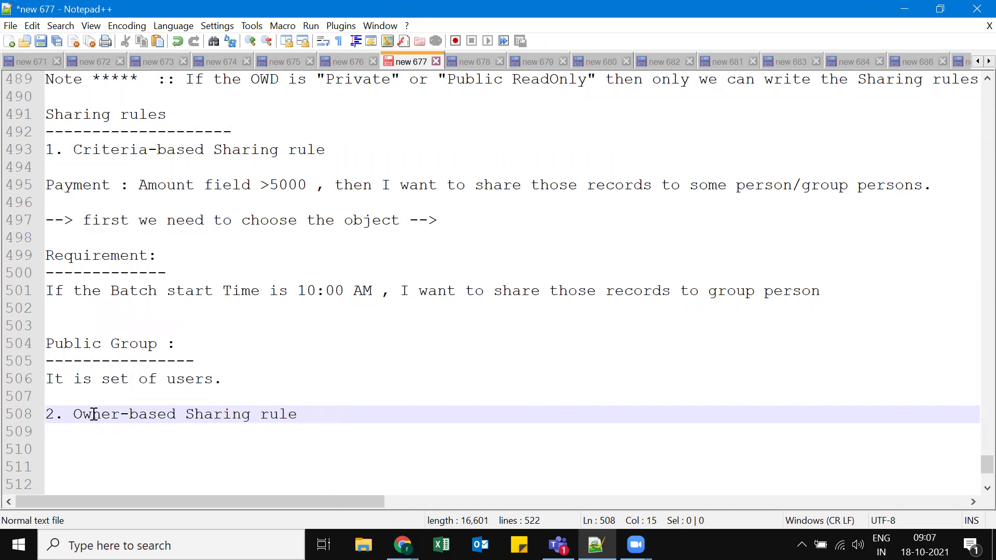
pyautogui.click(314, 400)
pyautogui.click(311, 420)
# Underline the heading with dashes and highlight the start Time condition in the requirement.
pyautogui.press('Return')
pyautogui.write('-------------------------------')
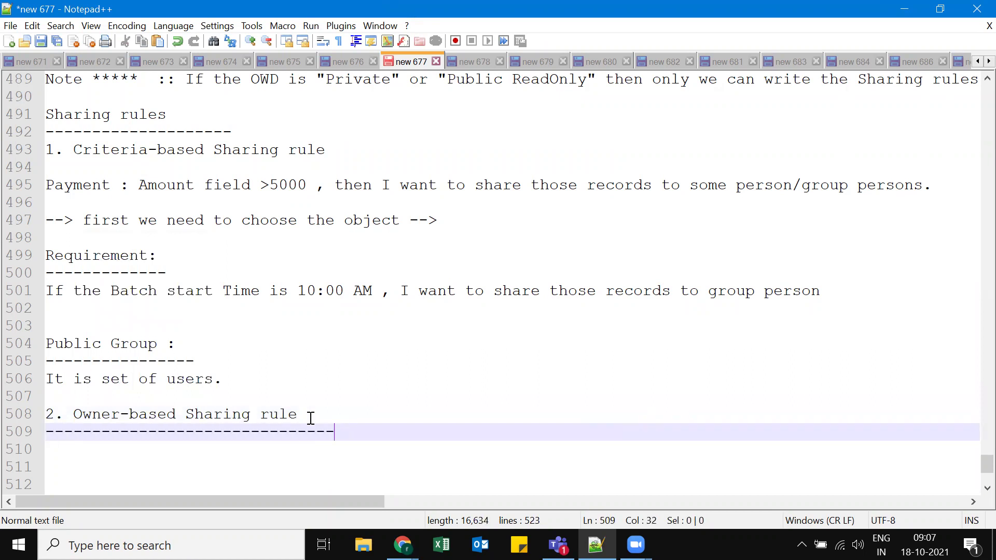
pyautogui.press('Return')
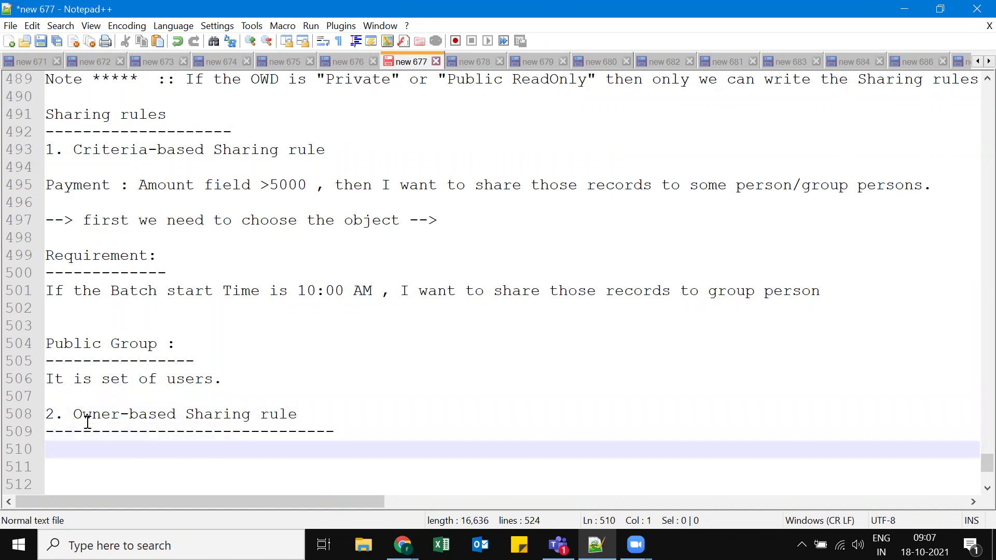
pyautogui.click(100, 403)
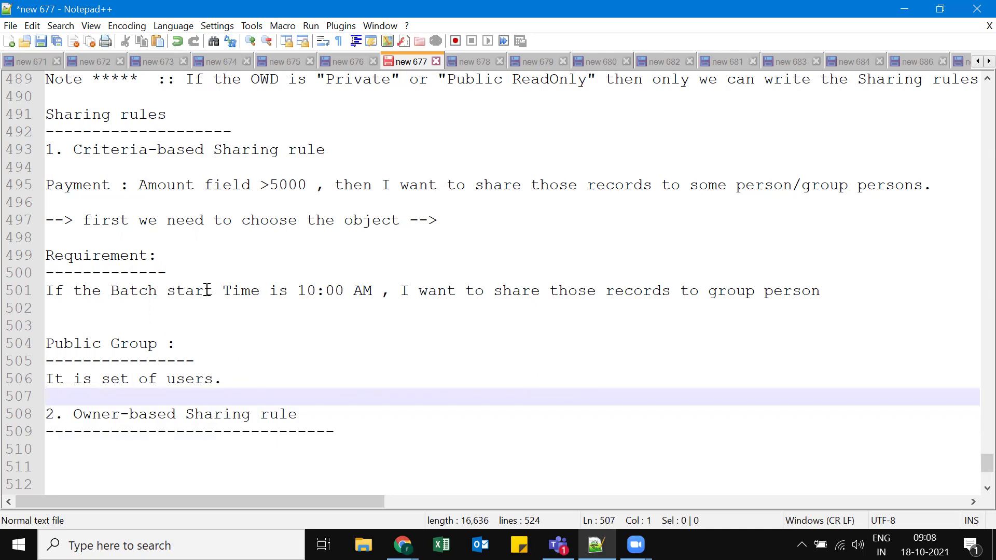
pyautogui.moveTo(171, 292); pyautogui.dragTo(298, 292)
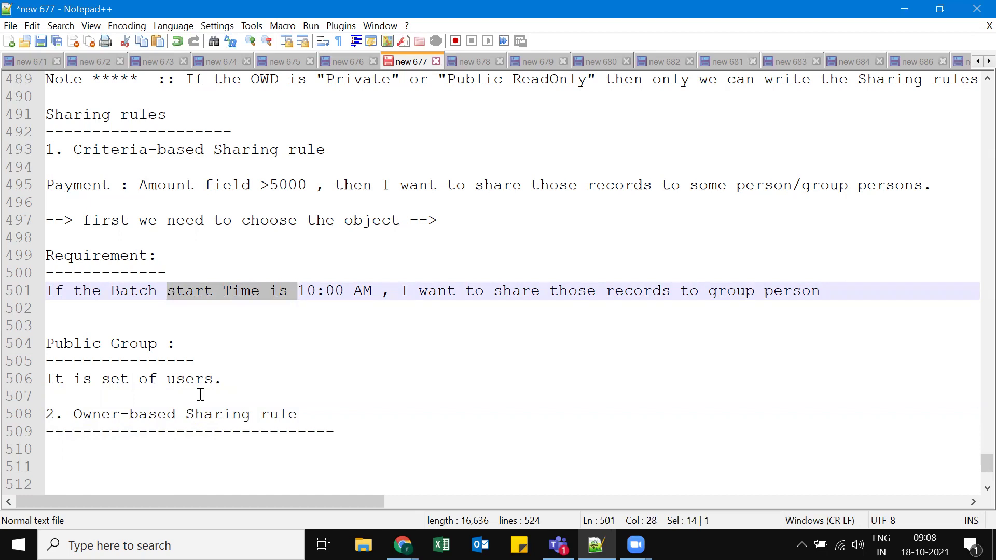
# Type "10 users --" followed by the first four sample user names, one per line.
pyautogui.click(149, 447)
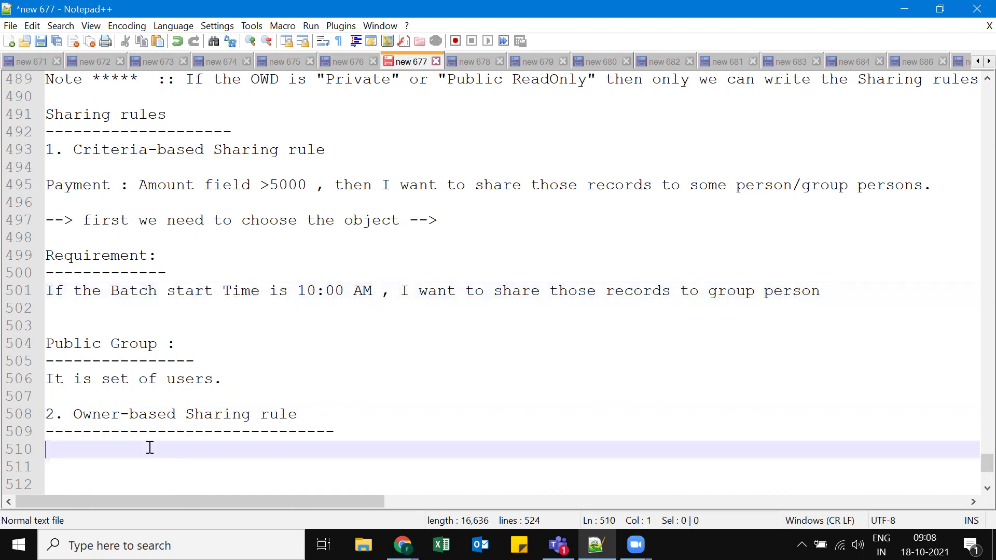
pyautogui.write('10 use')
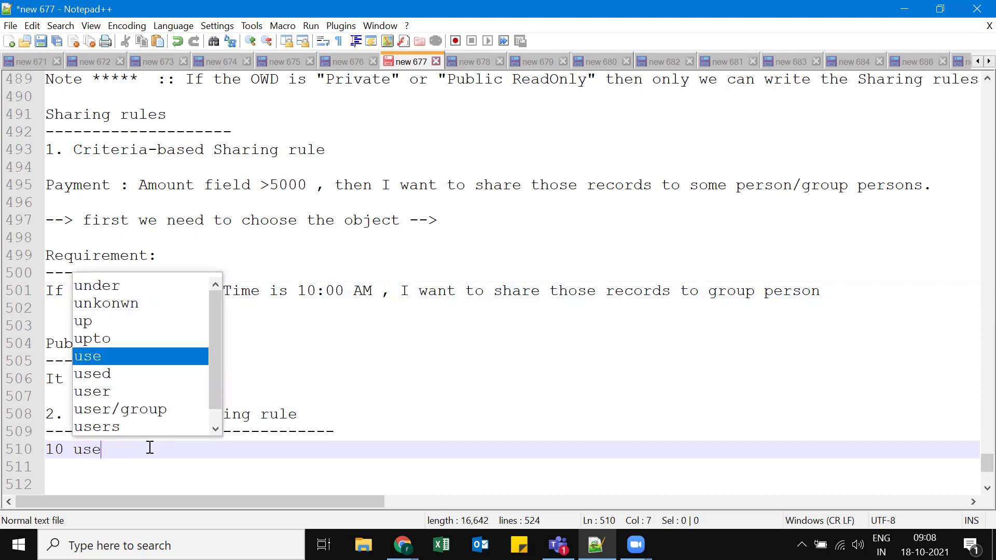
pyautogui.write('rs -- raju')
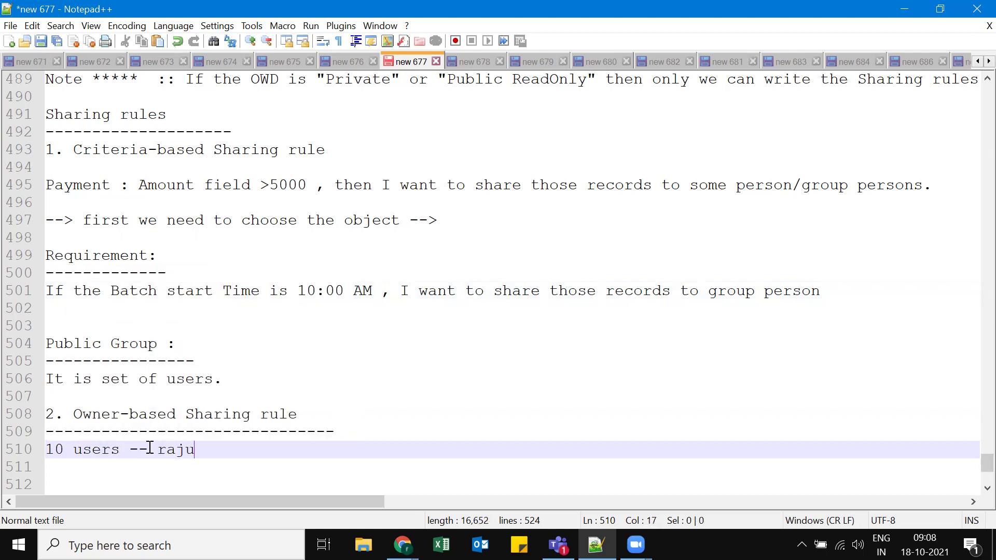
pyautogui.press('Return')
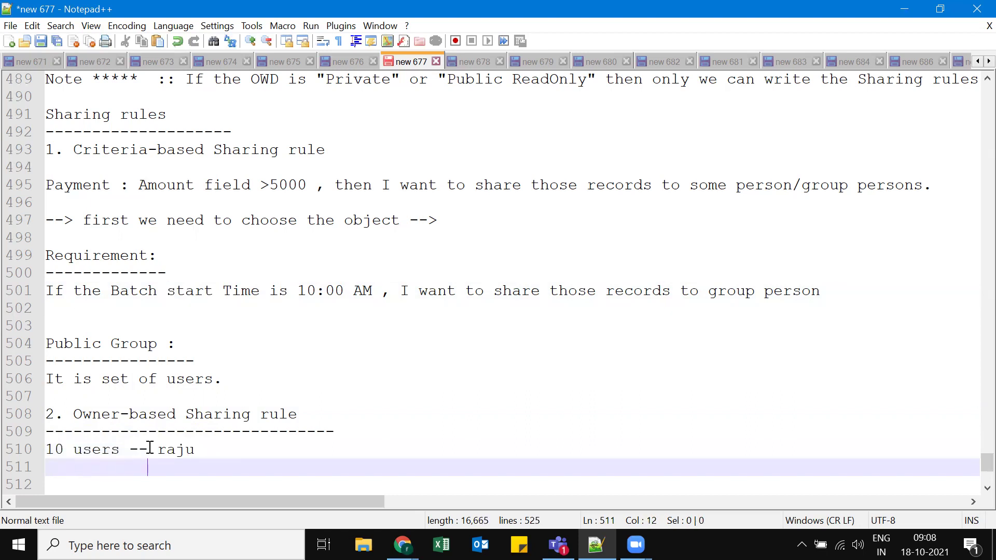
pyautogui.write('hari\\')
pyautogui.press('BackSpace')
pyautogui.press('Return')
pyautogui.write('mani')
pyautogui.press('Return')
pyautogui.write('v')
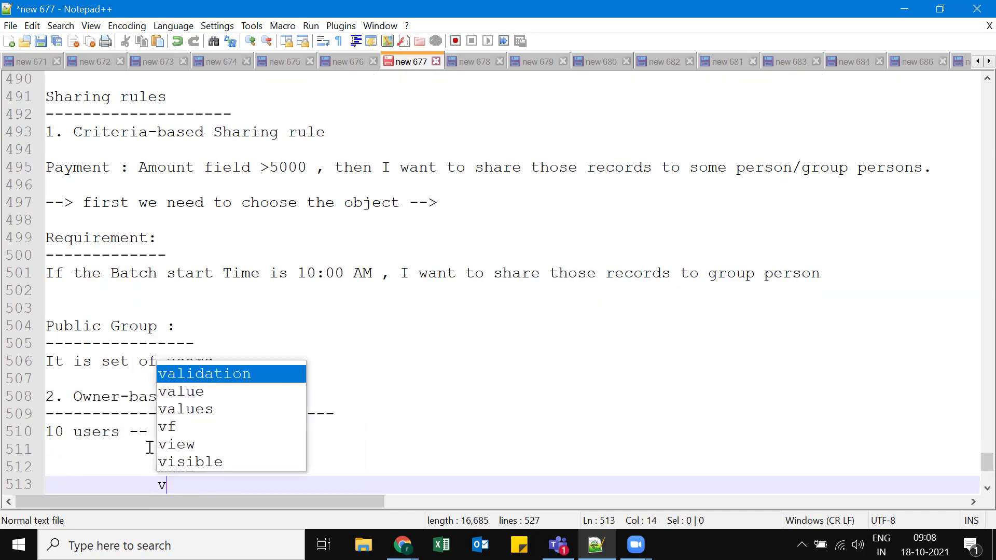
pyautogui.write('amsi')
pyautogui.press('Return')
# Add the remaining five sample user names and highlight "Owner" in the heading.
pyautogui.write('tg')
pyautogui.press('BackSpace')
pyautogui.write('hiru')
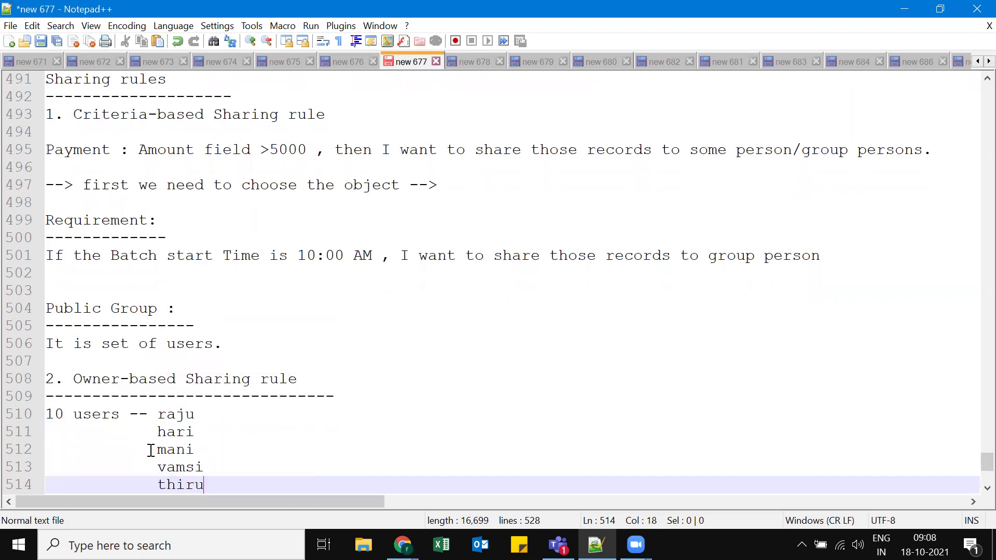
pyautogui.press('Return')
pyautogui.write('narayan')
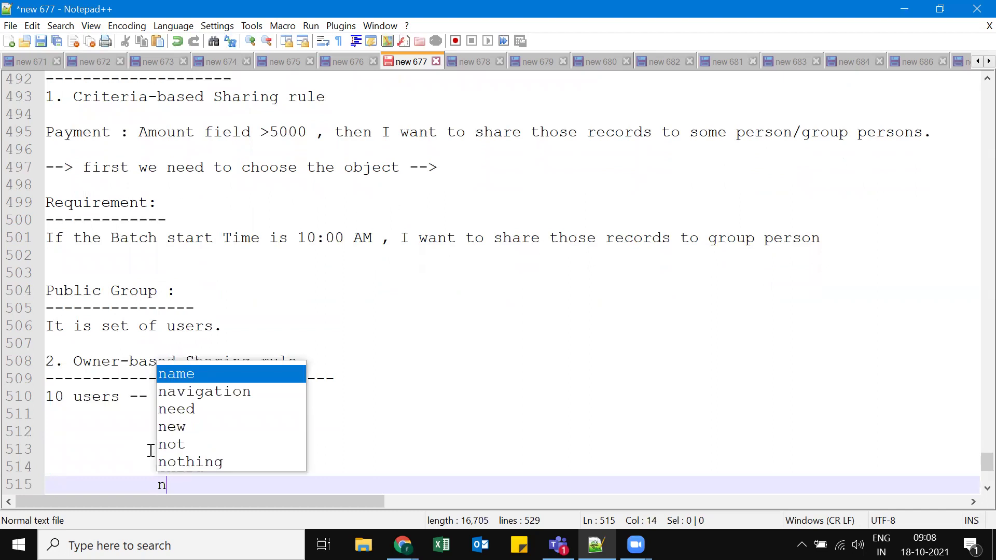
pyautogui.press('Return')
pyautogui.write('mastan')
pyautogui.press('Return')
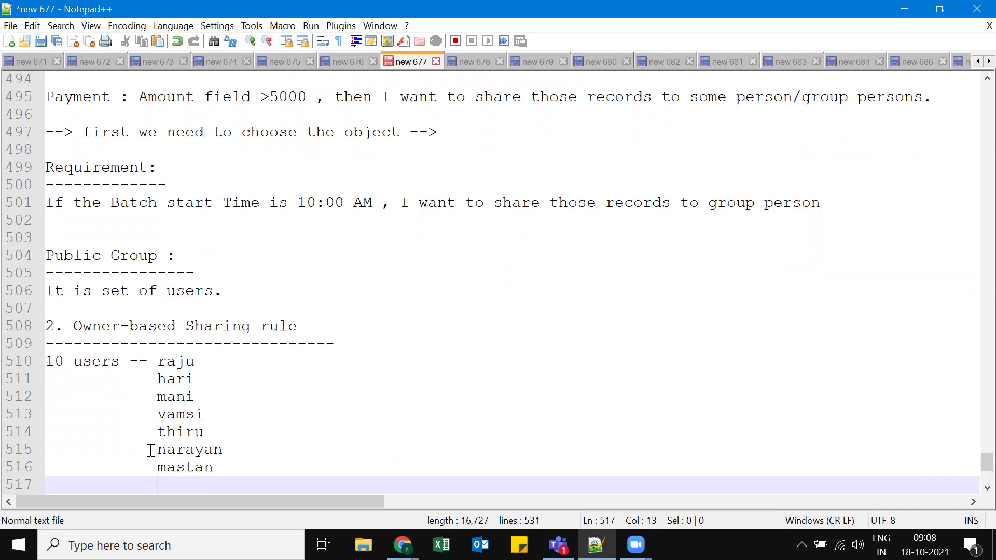
pyautogui.write('paparao')
pyautogui.press('Return')
pyautogui.write('sankar')
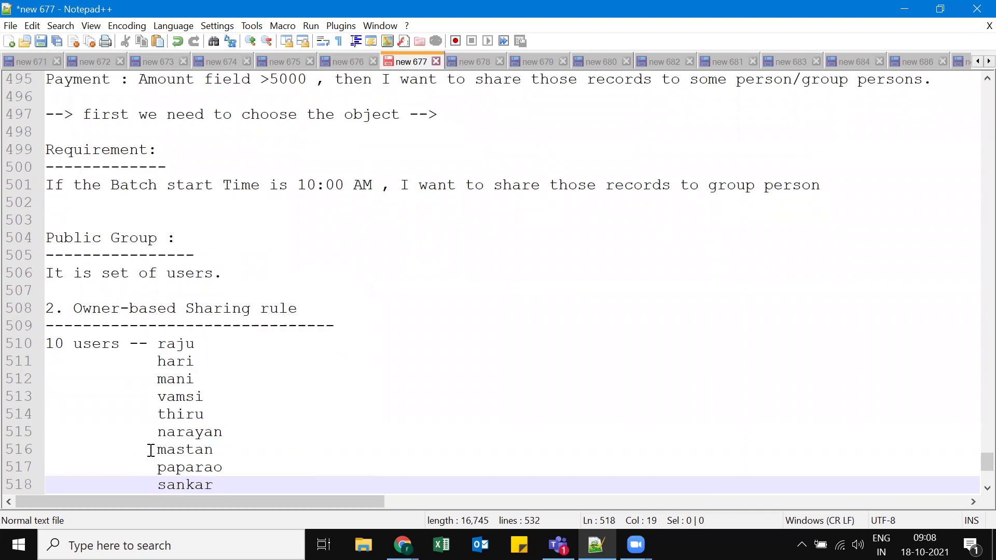
pyautogui.press('Return')
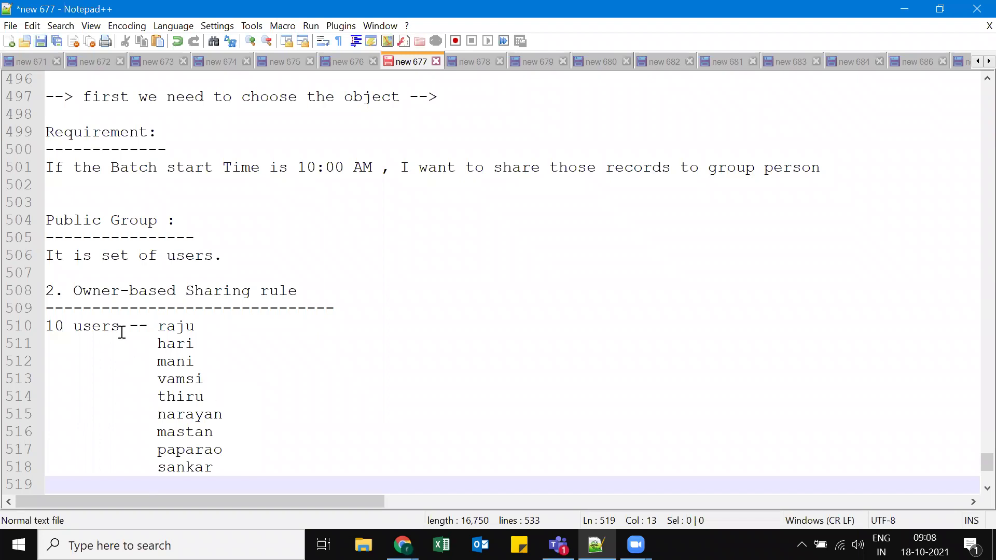
pyautogui.click(83, 290)
pyautogui.doubleClick(119, 293)
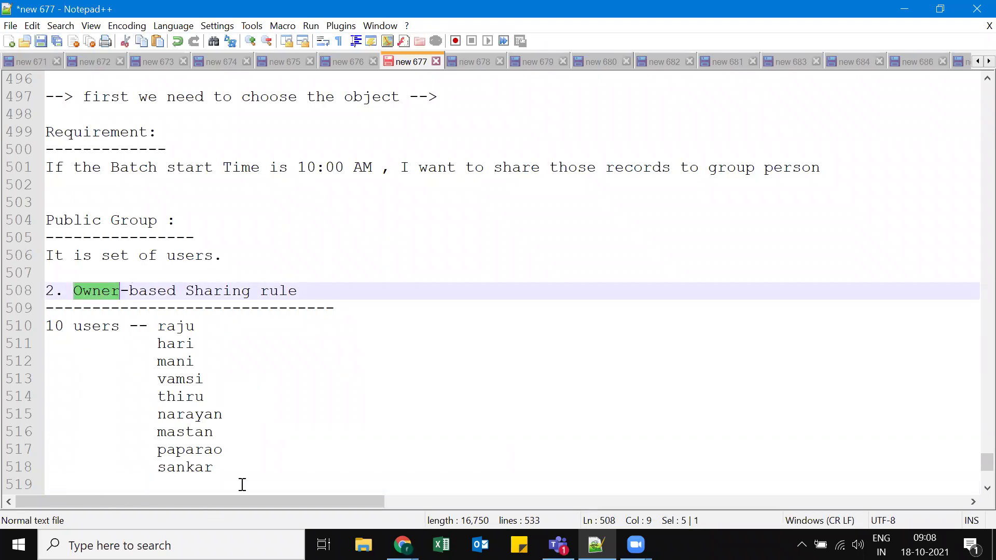
pyautogui.scroll(-3, 204, 318)
# Write the example: if the owner == the first listed user, share those records with only three listed users.
pyautogui.click(69, 363)
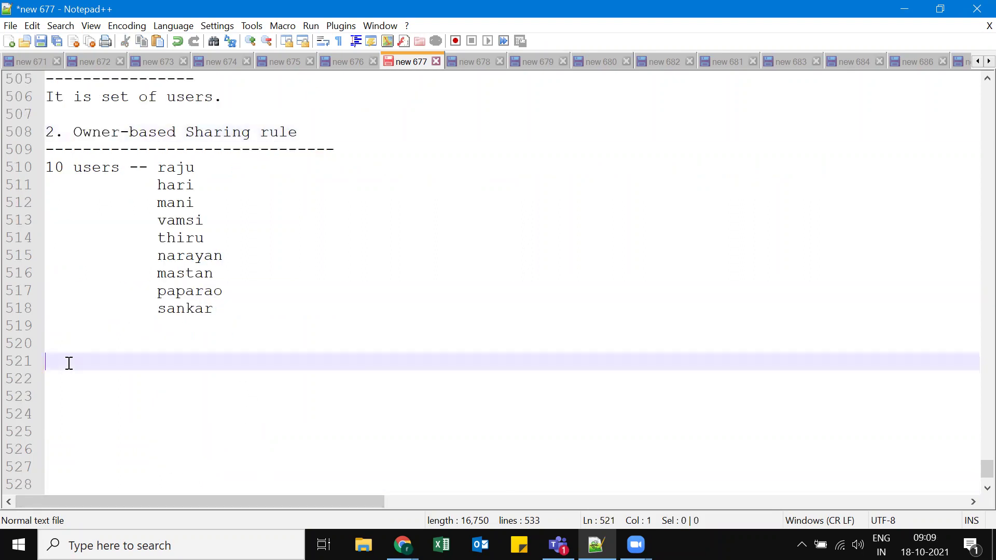
pyautogui.write('I ')
pyautogui.write('It')
pyautogui.press('BackSpace')
pyautogui.press('BackSpace')
pyautogui.press('BackSpace')
pyautogui.write('f the')
pyautogui.write(' owner -')
pyautogui.write('-')
pyautogui.press('BackSpace')
pyautogui.press('BackSpace')
pyautogui.write('--')
pyautogui.press('BackSpace')
pyautogui.press('BackSpace')
pyautogui.write('== raju')
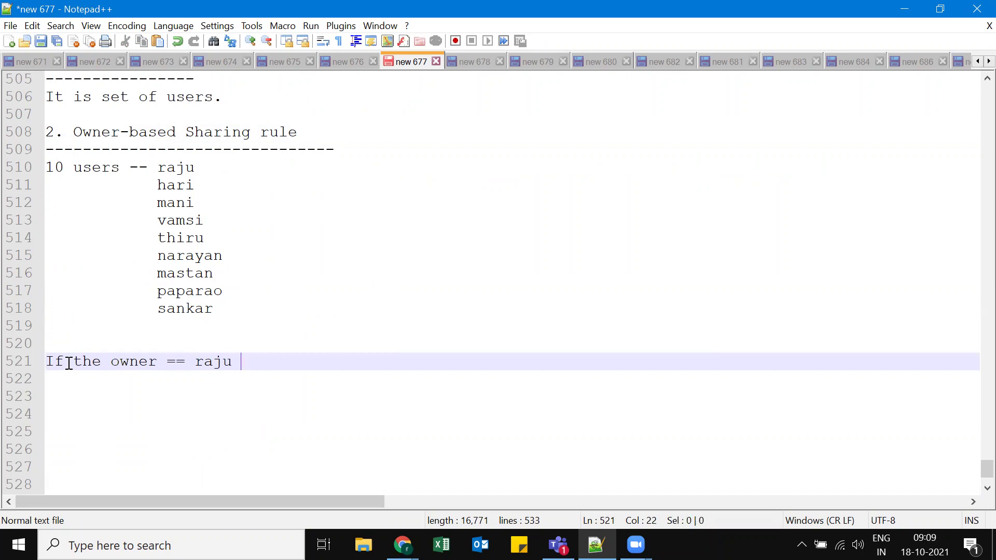
pyautogui.write('then onl')
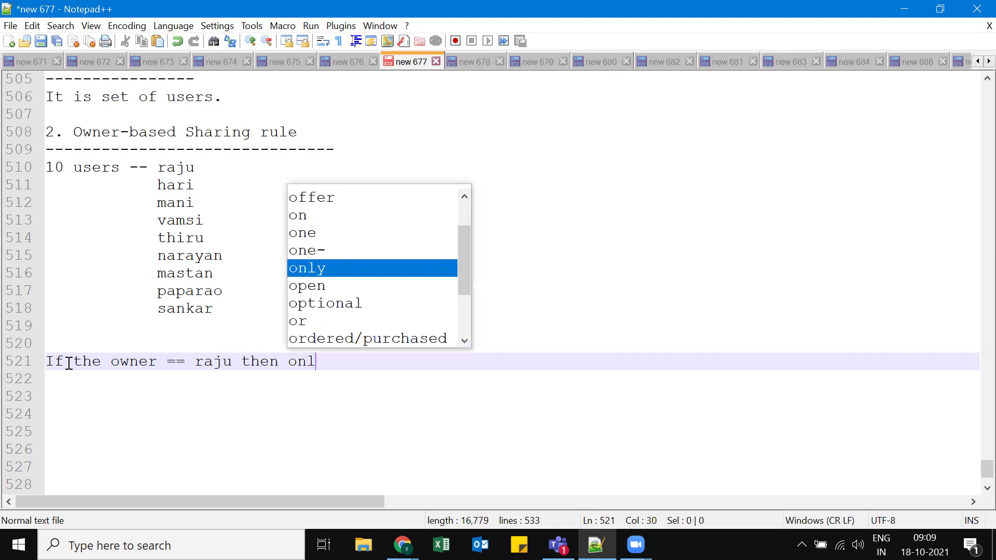
pyautogui.write('y share those')
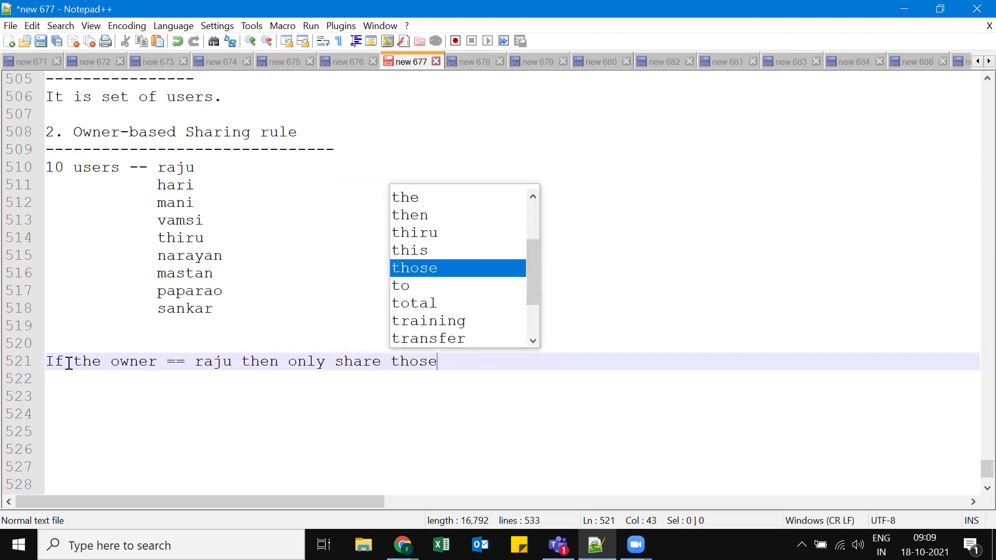
pyautogui.write(' record')
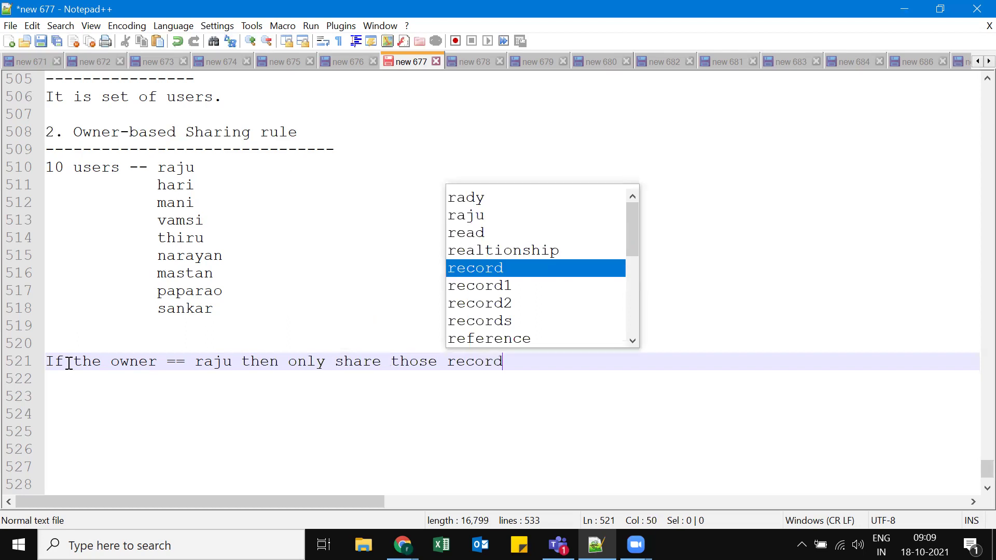
pyautogui.write('s to ')
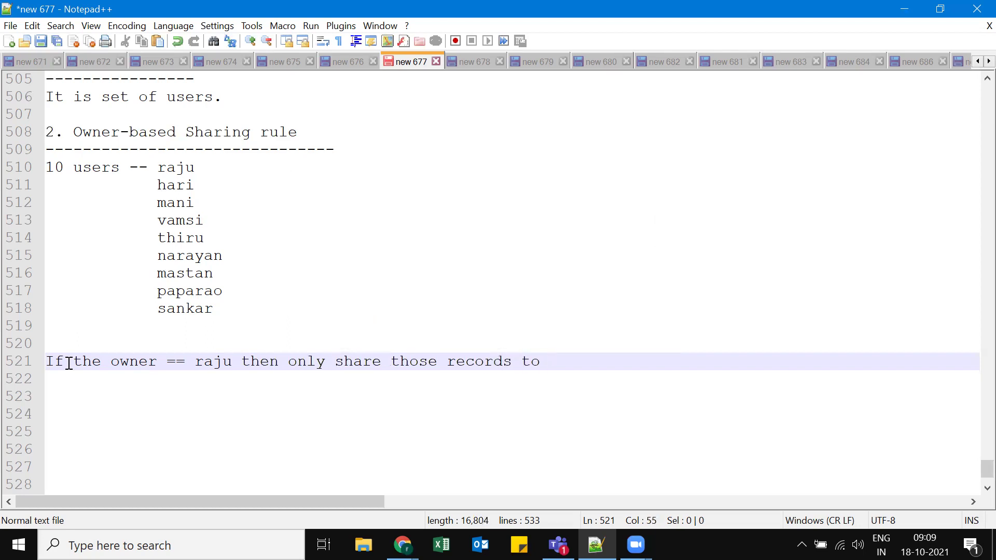
pyautogui.write('hari.mani')
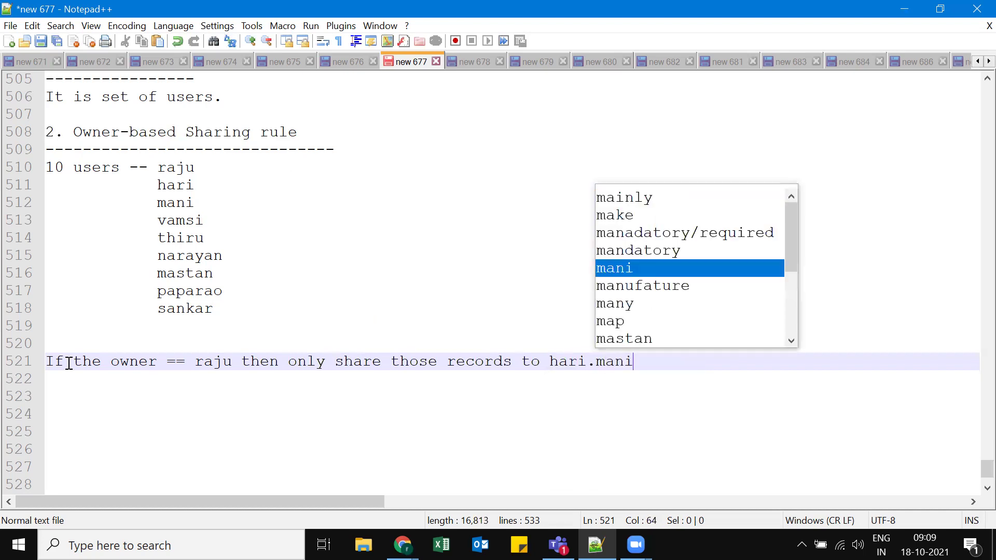
pyautogui.write(',sankar')
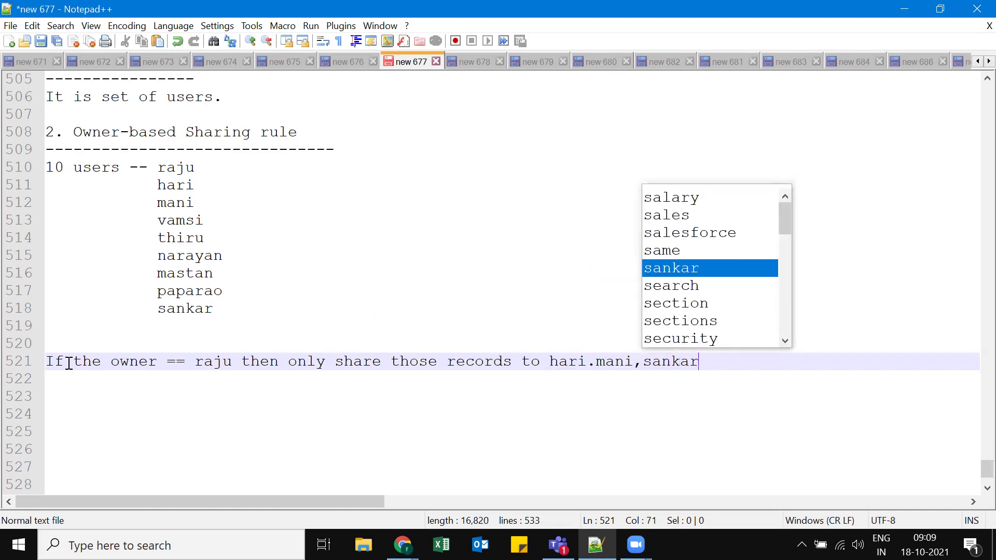
pyautogui.write('.')
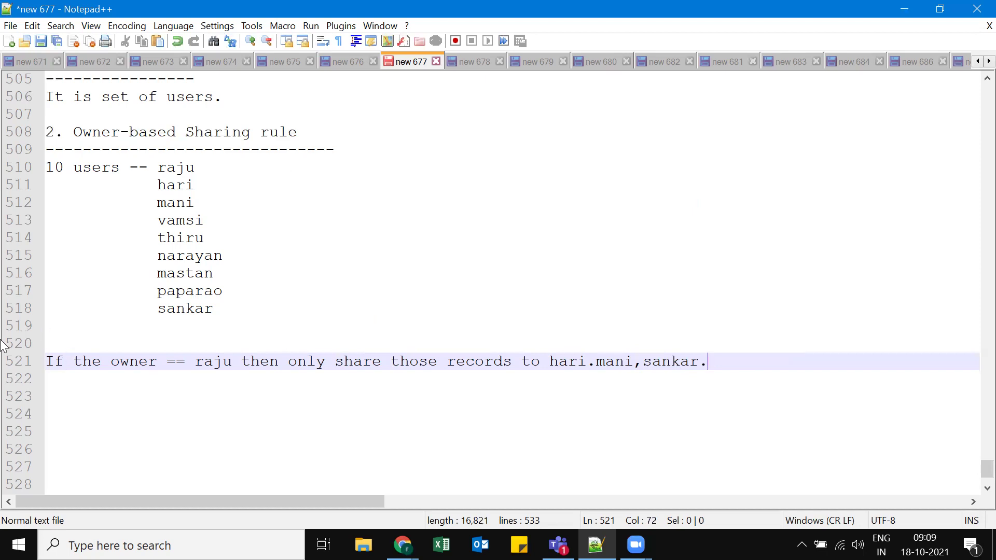
# Highlight "owner" and the owner's name in the example sentence, then bring up the browser windows.
pyautogui.doubleClick(145, 366)
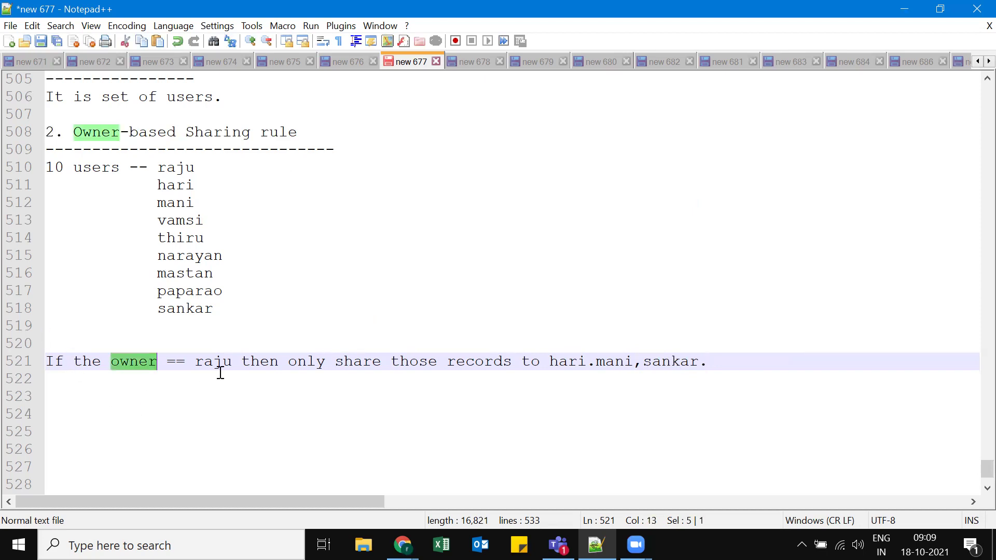
pyautogui.doubleClick(220, 366)
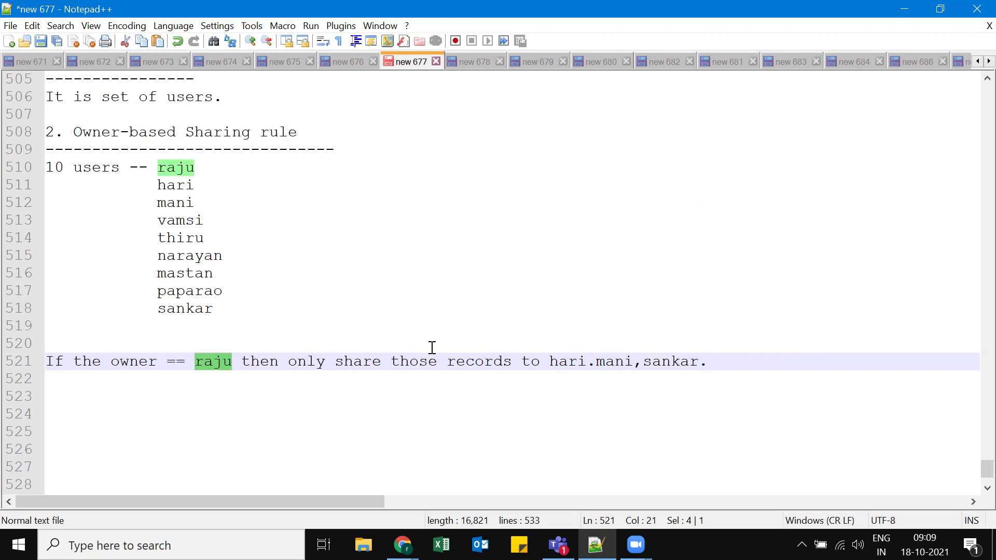
pyautogui.click(597, 362)
pyautogui.press('Down')
pyautogui.press('Down')
pyautogui.press('Down')
pyautogui.press('Down')
pyautogui.press('Down')
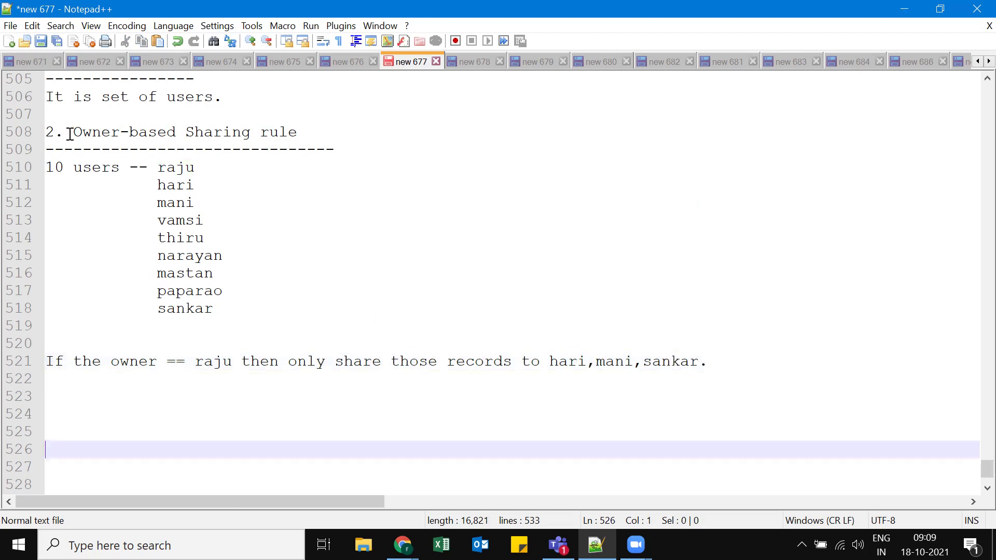
pyautogui.scroll(3, 209, 136)
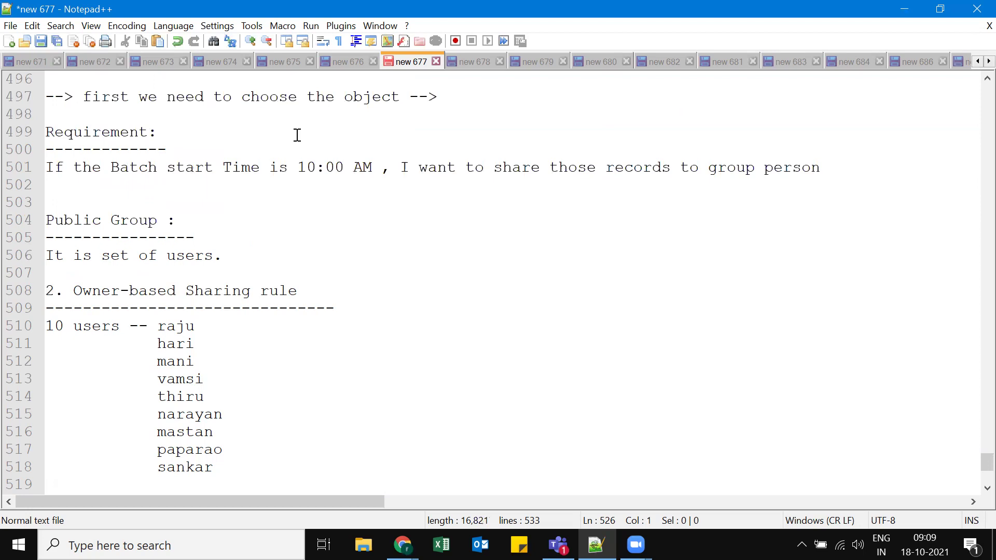
pyautogui.scroll(-3, 297, 135)
pyautogui.click(285, 203)
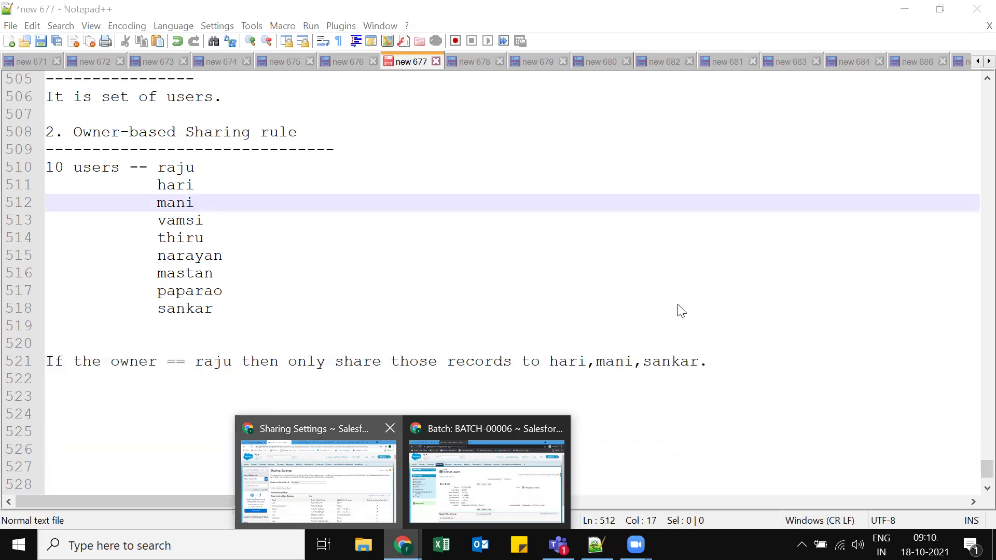
# Review the existing Batch sharing rule for Batch Group in Sharing Settings.
pyautogui.hotkey('alt', 'Tab')
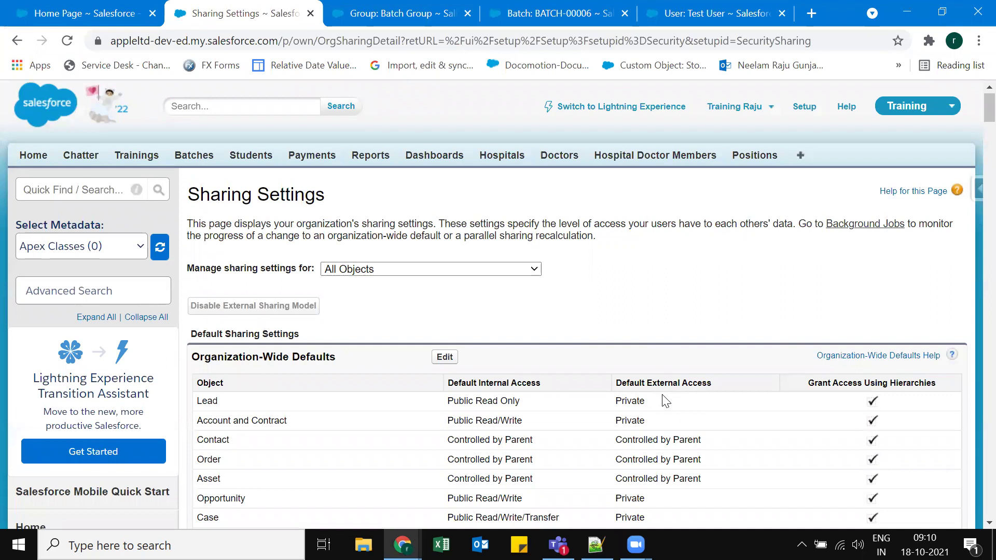
pyautogui.scroll(-1, 669, 399)
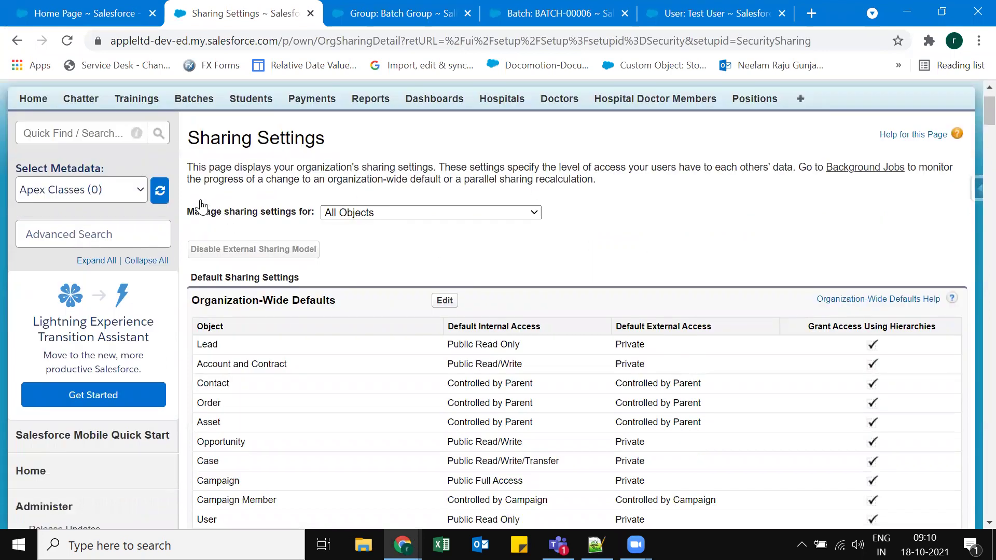
pyautogui.scroll(-2, 264, 223)
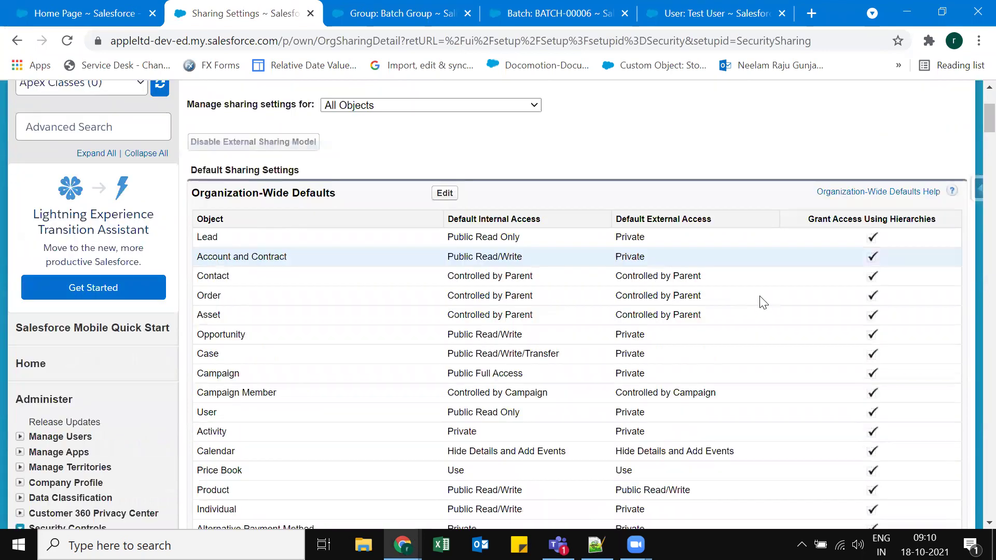
pyautogui.scroll(-3, 436, 269)
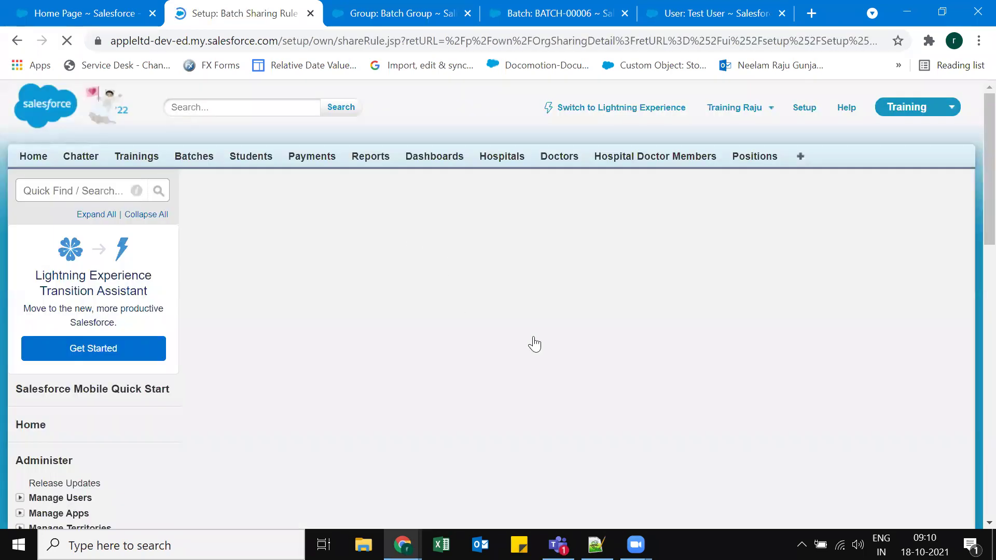
pyautogui.press('Return')
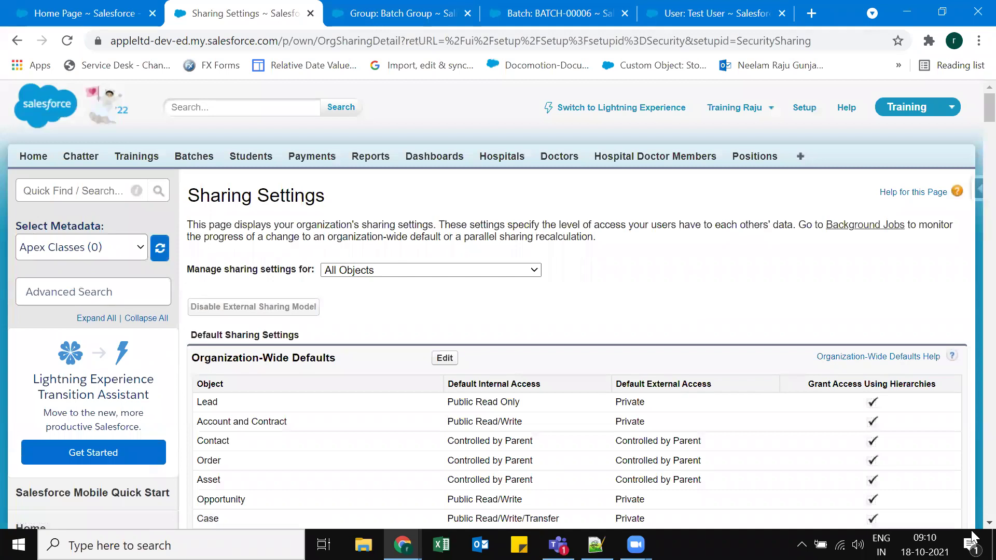
# Go to the Trainings home page listing recent trainings such as SFDC.
pyautogui.scroll(-9, 197, 441)
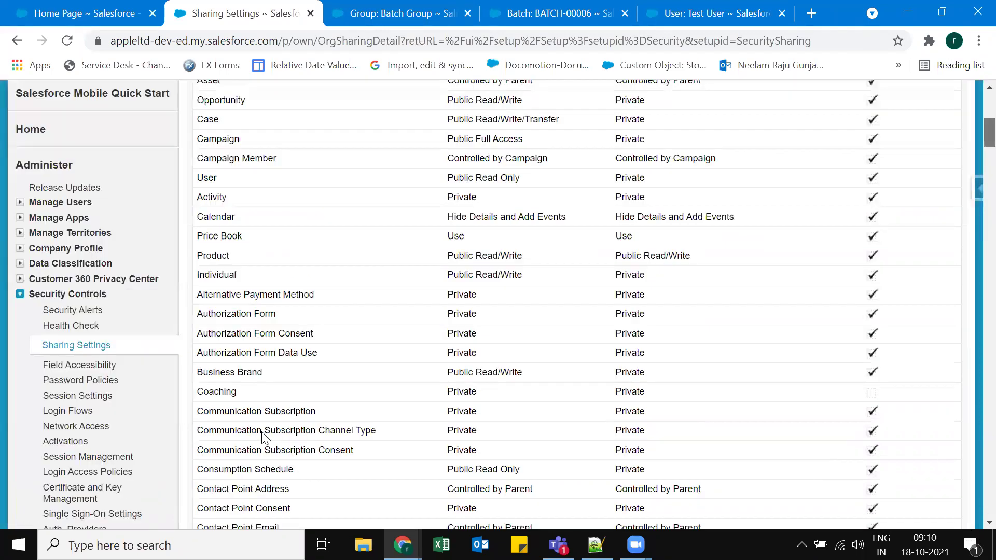
pyautogui.scroll(-15, 274, 446)
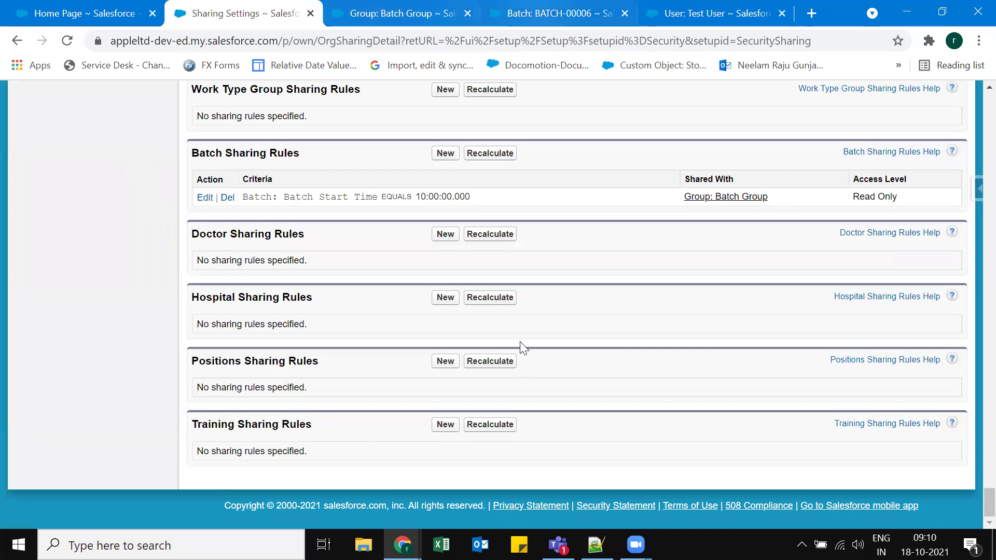
pyautogui.hotkey('ctrl', '4')
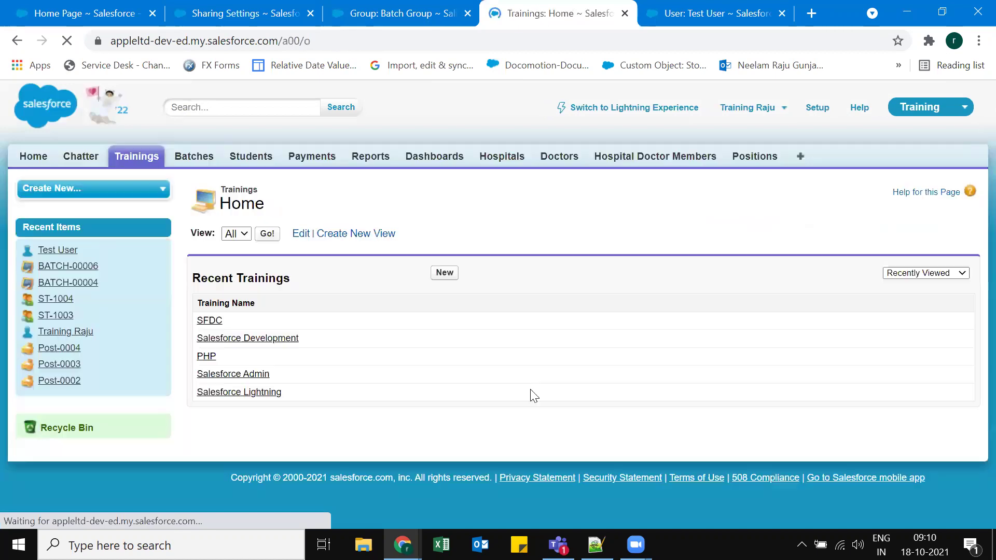
# Check the owner on the SFDC training record, then return to Sharing Settings.
pyautogui.click(398, 321)
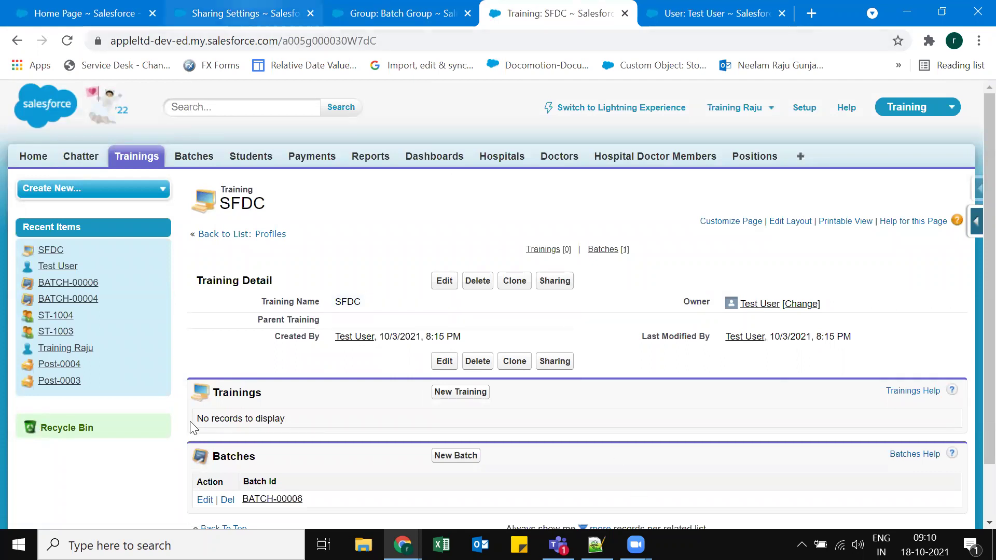
pyautogui.hotkey('ctrl', '2')
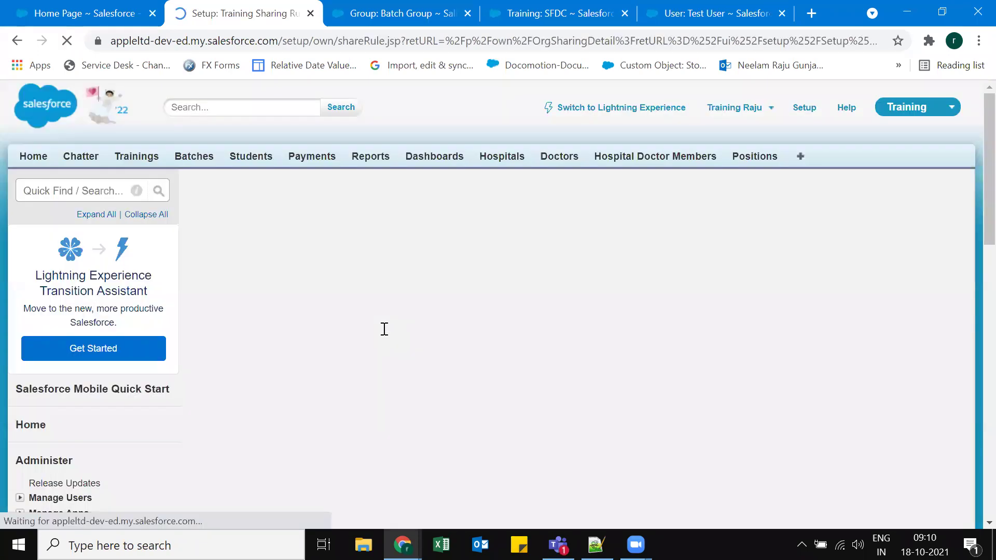
# Label the rule 'Training Sharing rule of Rajus record', auto-fill its rule name, and view owner options.
pyautogui.click(385, 333)
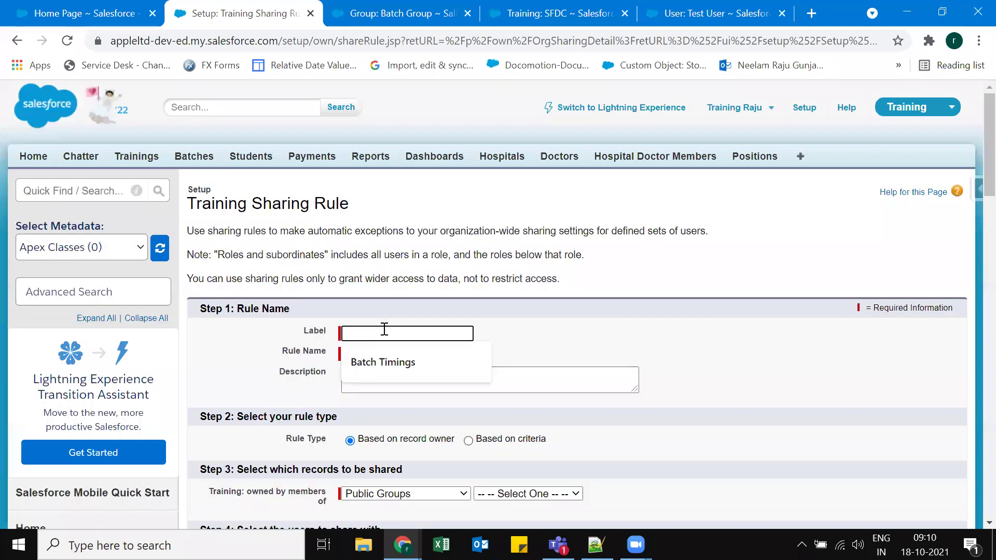
pyautogui.write('Training')
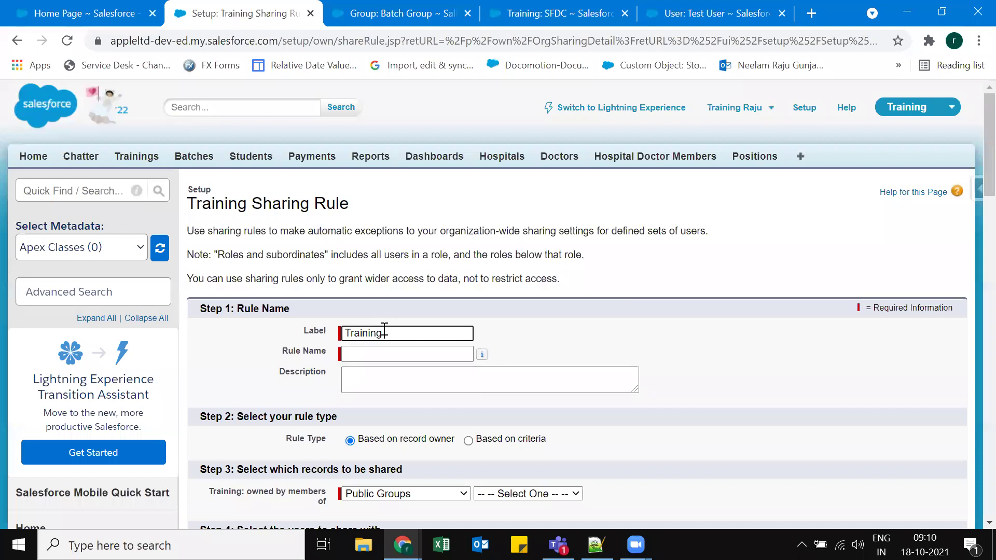
pyautogui.write(' Sharing rule of')
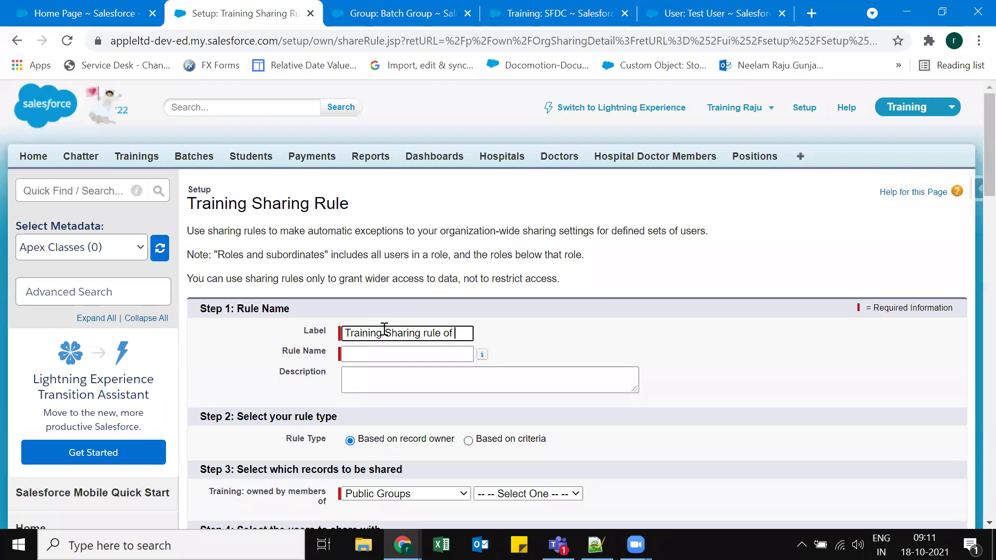
pyautogui.write(' Rajus record')
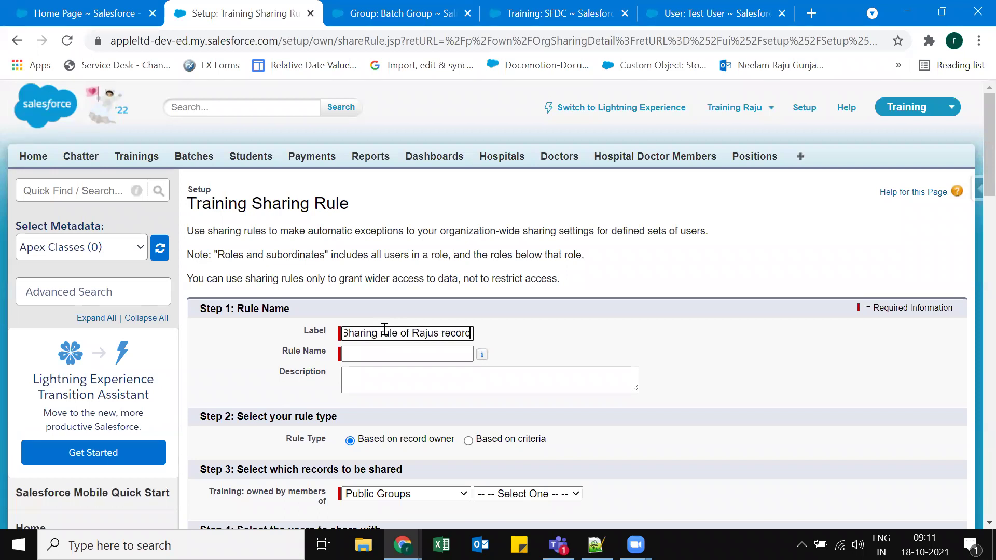
pyautogui.press('Tab')
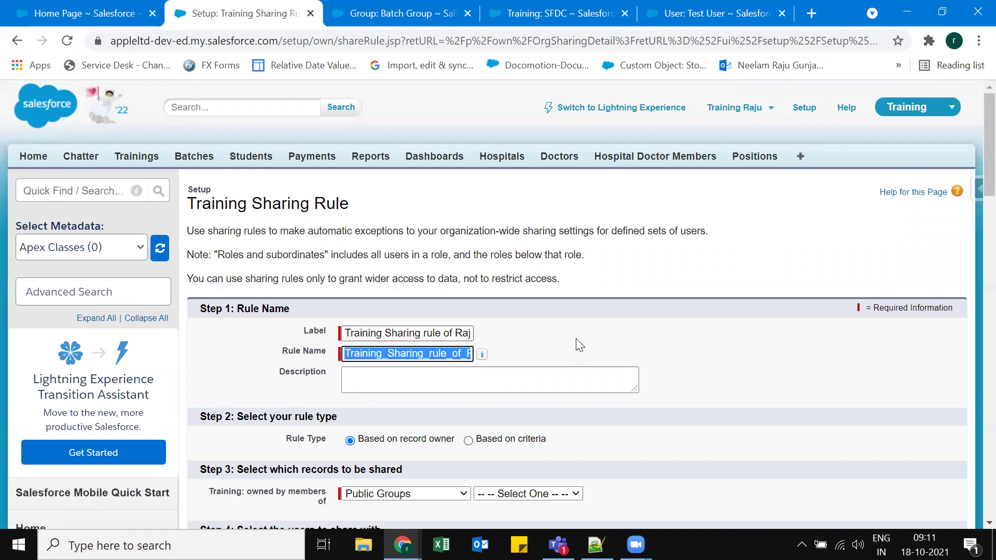
pyautogui.click(575, 332)
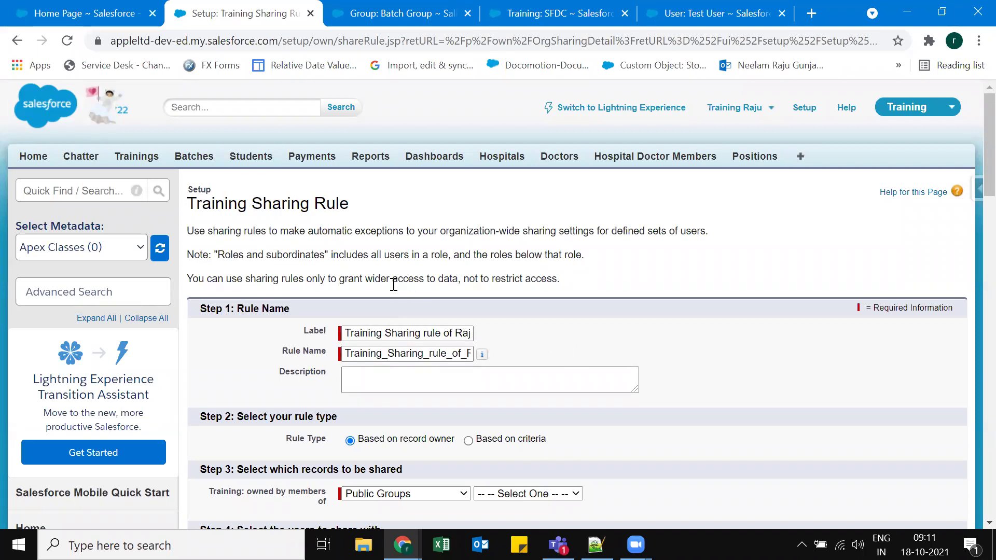
pyautogui.scroll(-3, 287, 261)
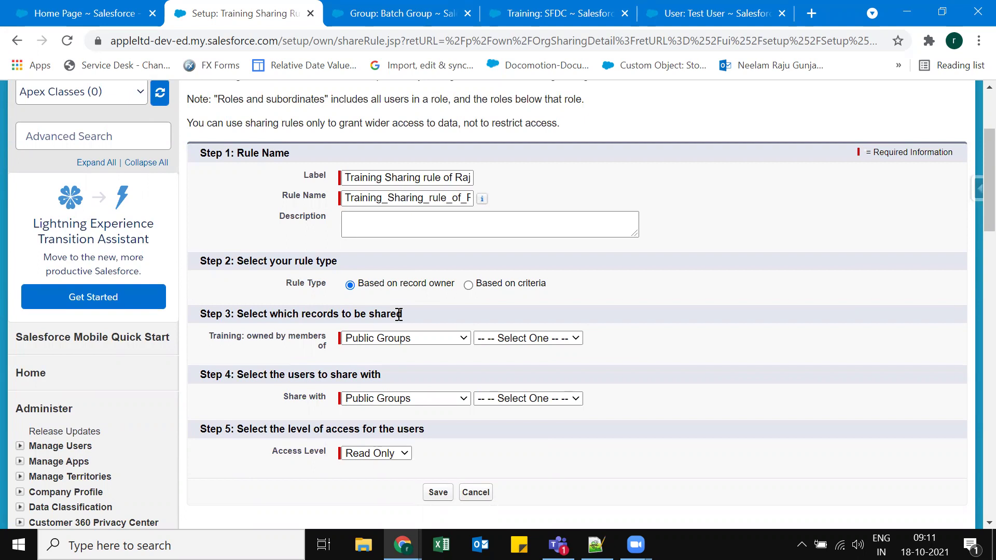
pyautogui.click(395, 337)
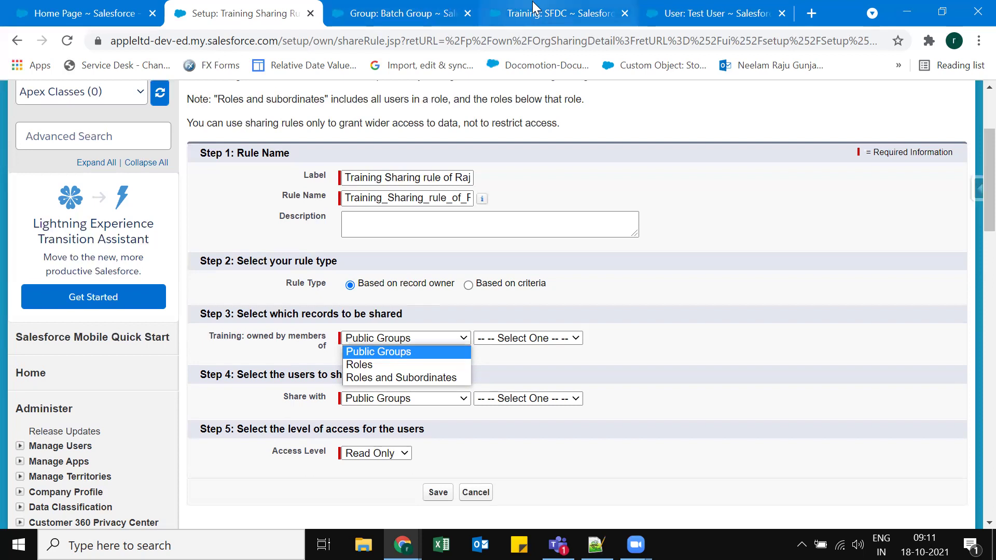
# Go from the Batch Group details to the Public Groups list.
pyautogui.click(407, 11)
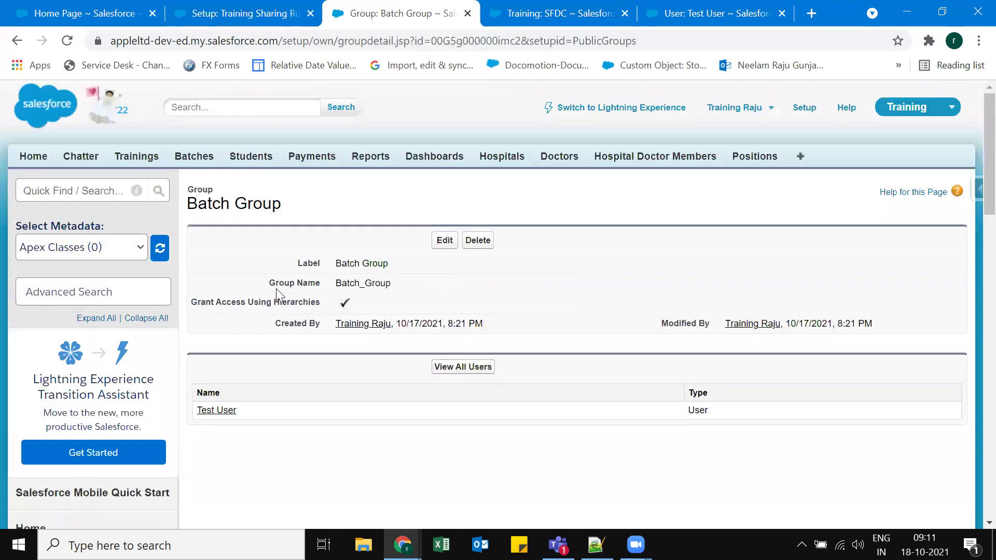
pyautogui.scroll(-6, 84, 418)
pyautogui.click(84, 418)
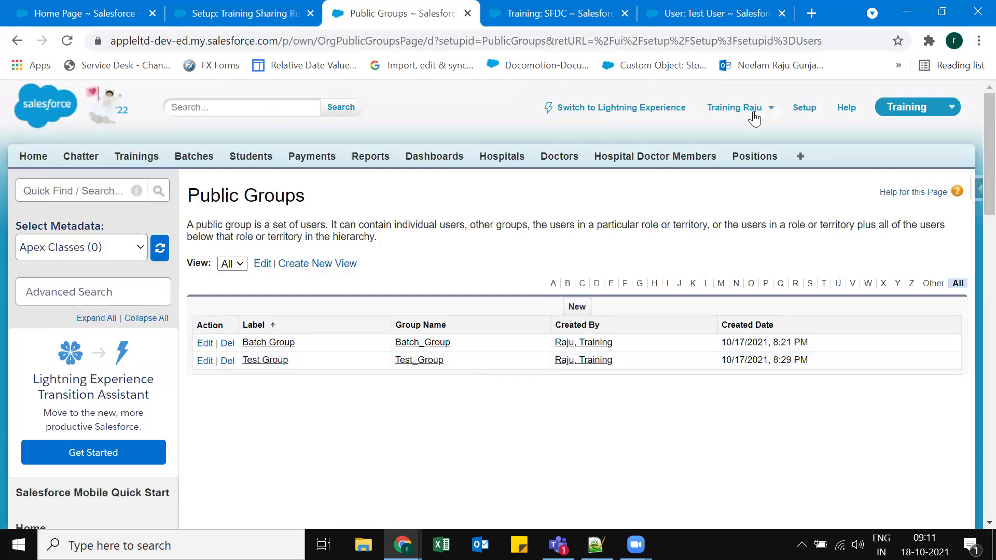
# Create public group 'Raju Group' with the logged-in Training user as its member.
pyautogui.click(582, 309)
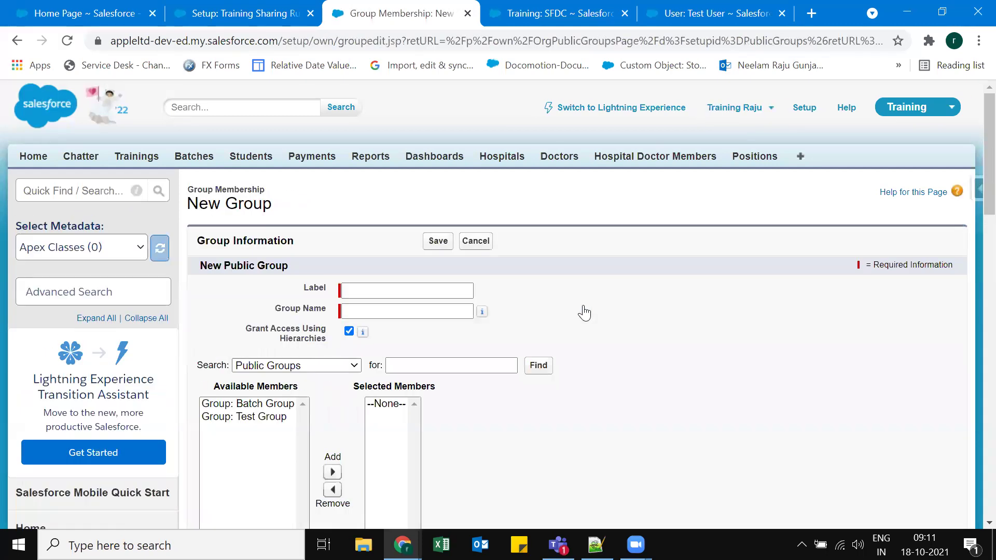
pyautogui.write('Ra')
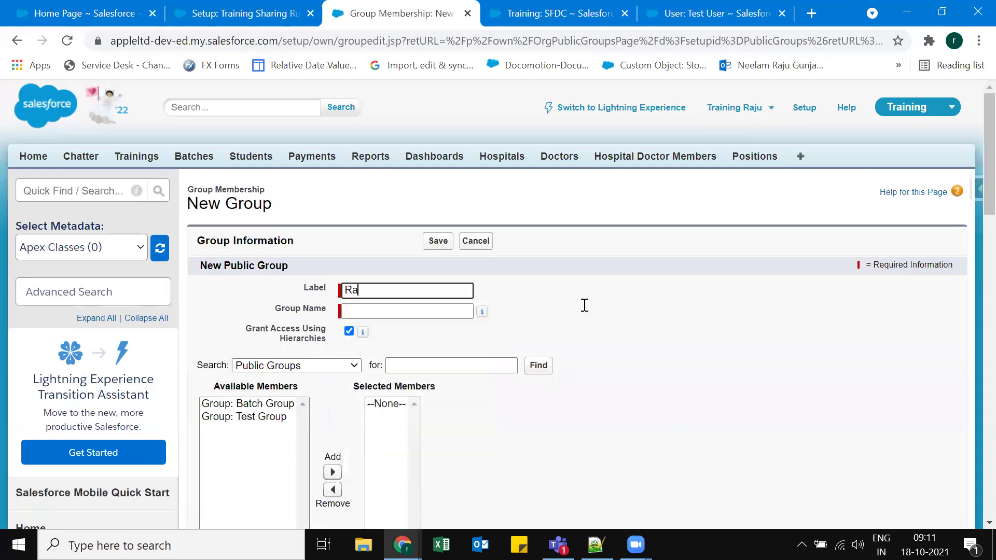
pyautogui.write('ju Group')
pyautogui.press('Tab')
pyautogui.click(641, 301)
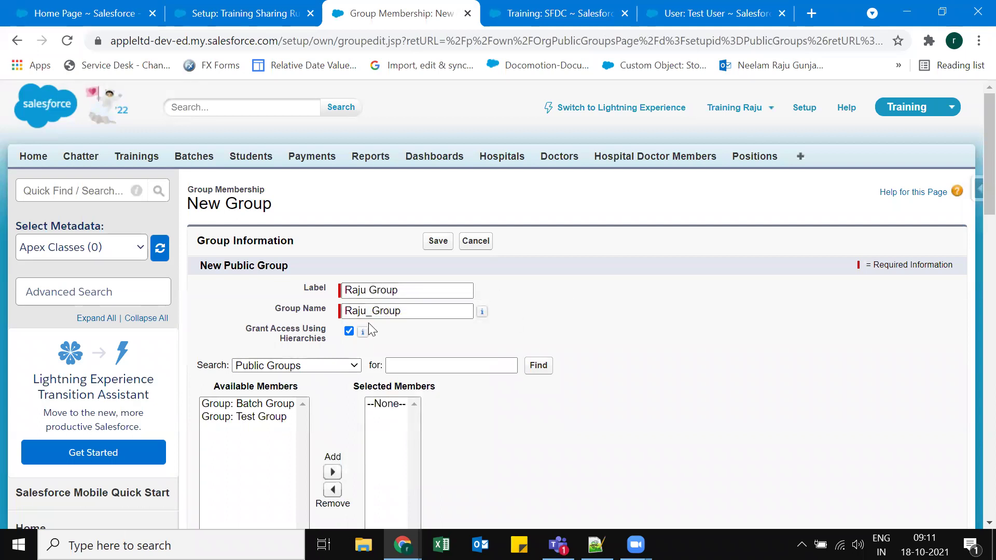
pyautogui.click(288, 366)
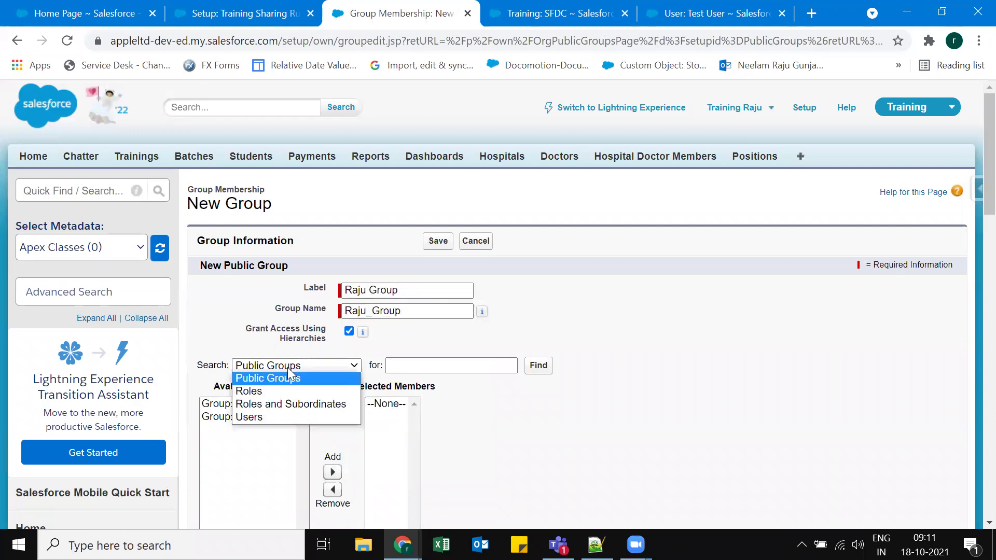
pyautogui.click(263, 415)
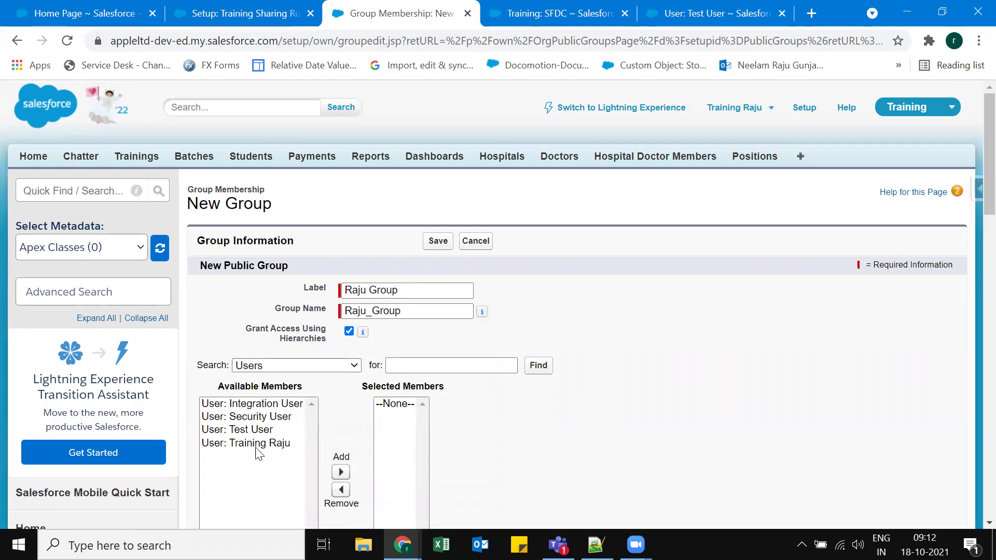
pyautogui.click(257, 444)
pyautogui.scroll(-1, 258, 446)
pyautogui.click(341, 419)
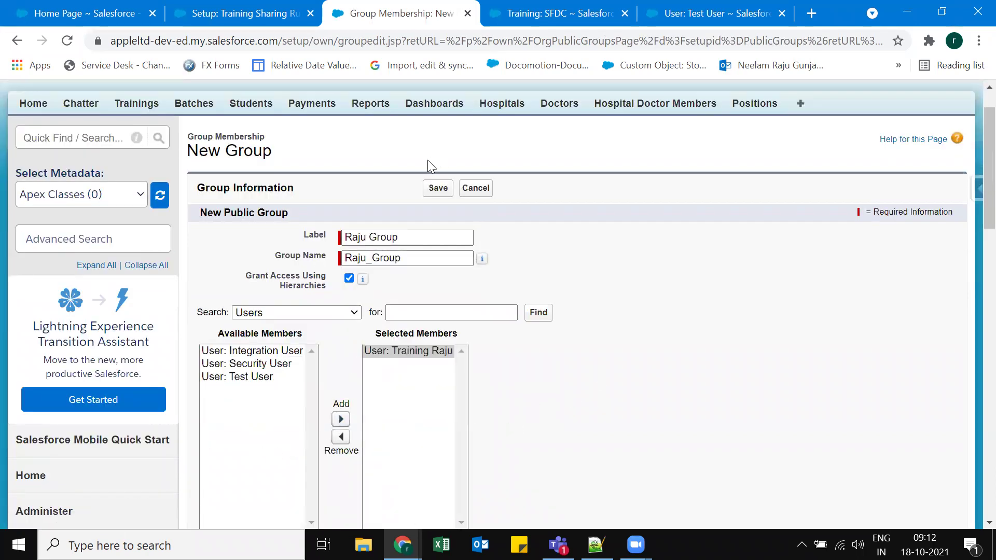
pyautogui.click(438, 188)
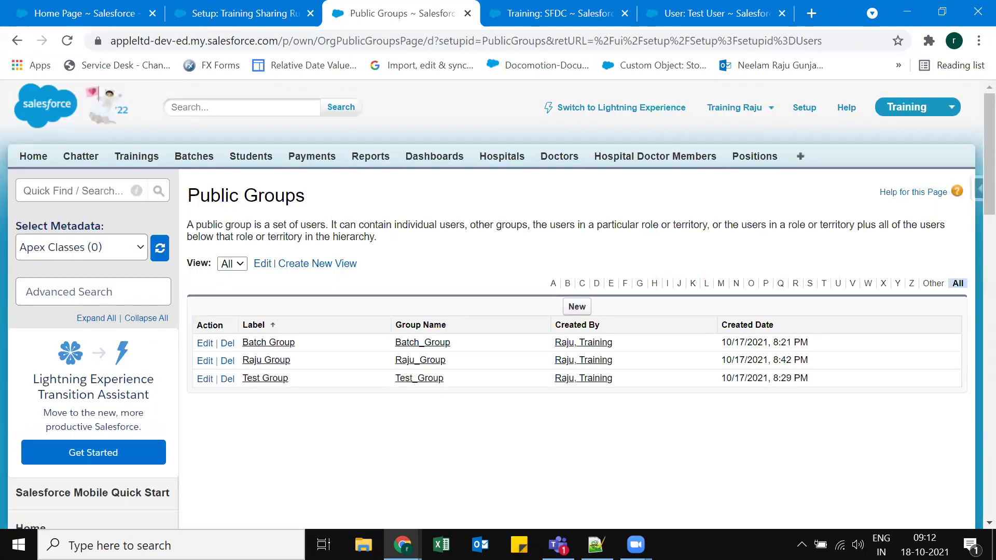
pyautogui.click(583, 539)
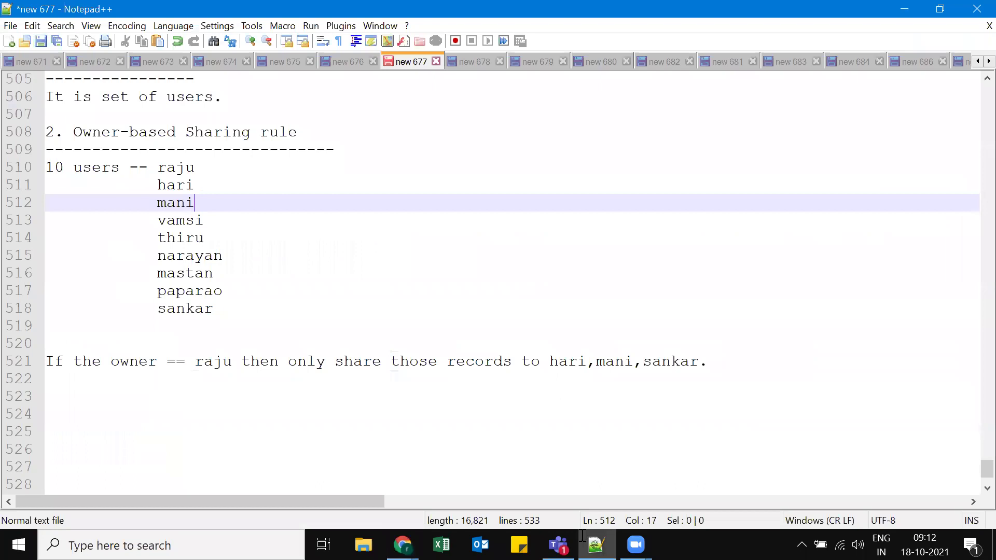
pyautogui.doubleClick(209, 366)
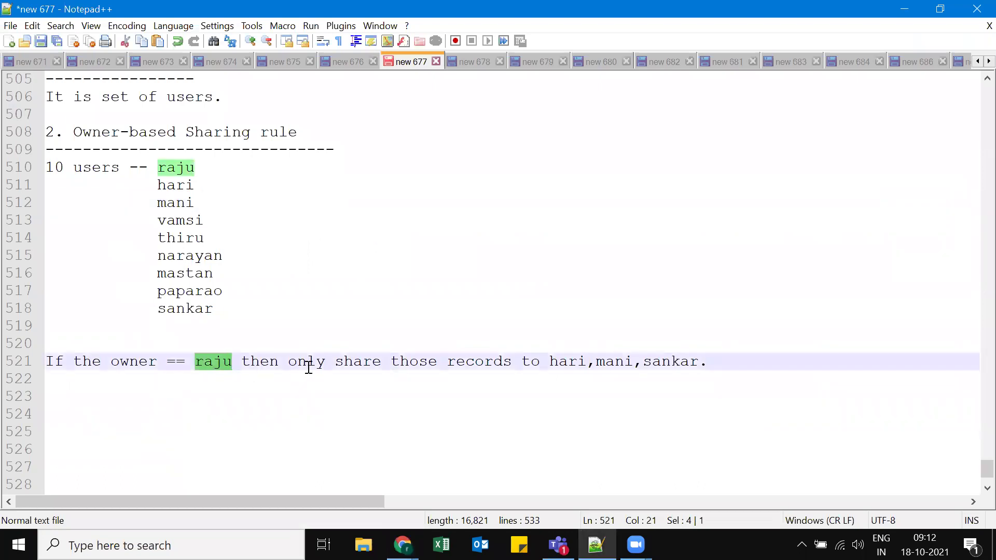
pyautogui.moveTo(292, 362); pyautogui.dragTo(725, 362)
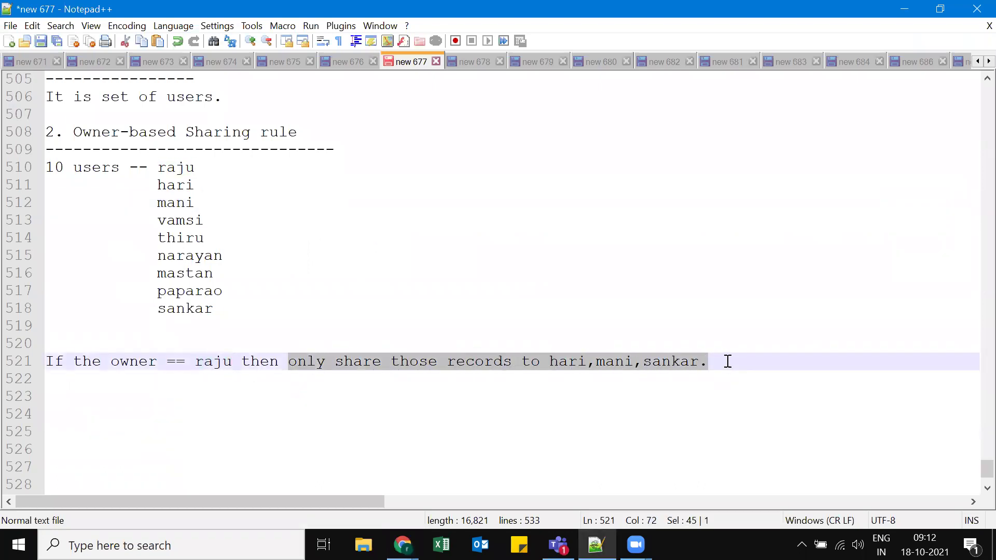
pyautogui.click(728, 362)
pyautogui.moveTo(547, 355); pyautogui.dragTo(731, 362)
pyautogui.click(740, 363)
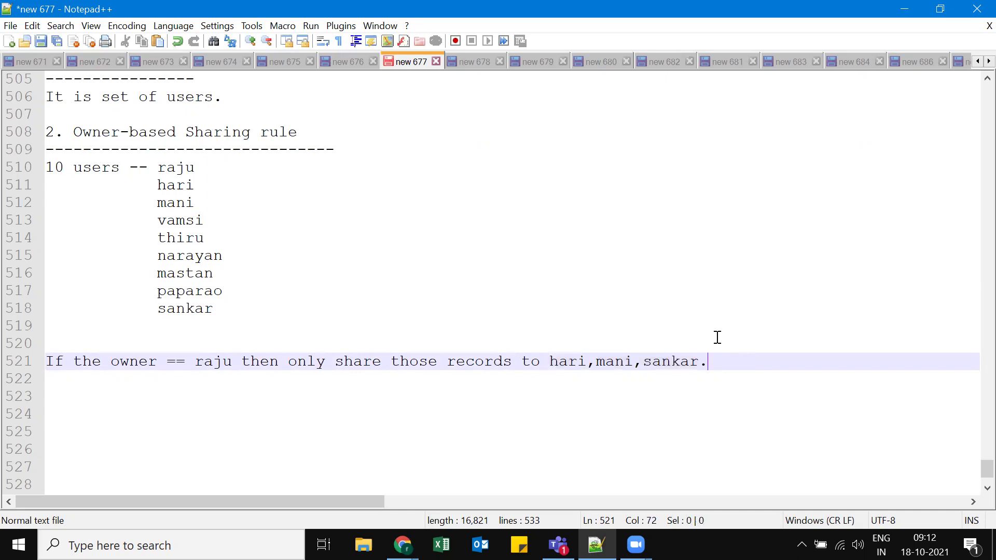
pyautogui.moveTo(196, 362); pyautogui.dragTo(232, 362)
pyautogui.moveTo(549, 362); pyautogui.dragTo(706, 359)
pyautogui.click(474, 383)
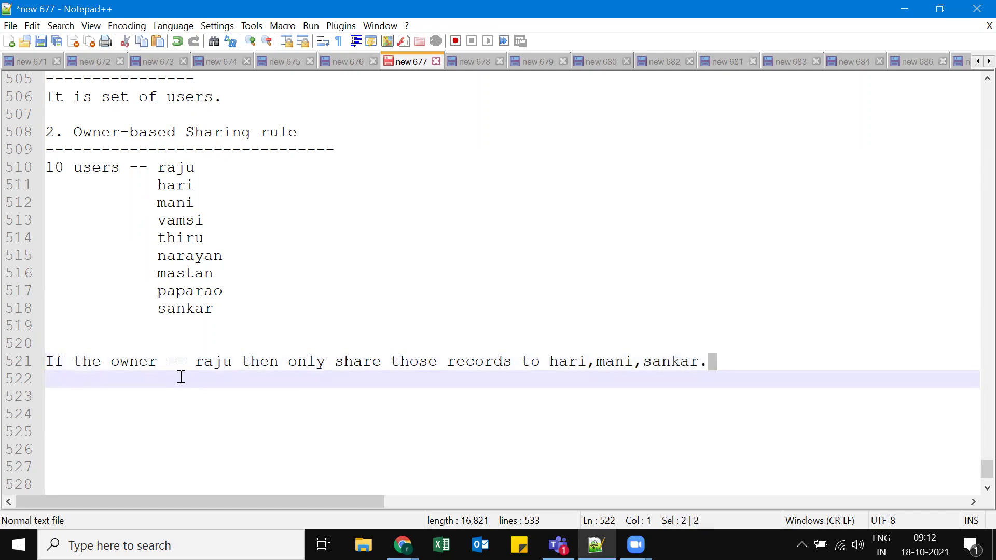
pyautogui.moveTo(195, 361); pyautogui.dragTo(231, 362)
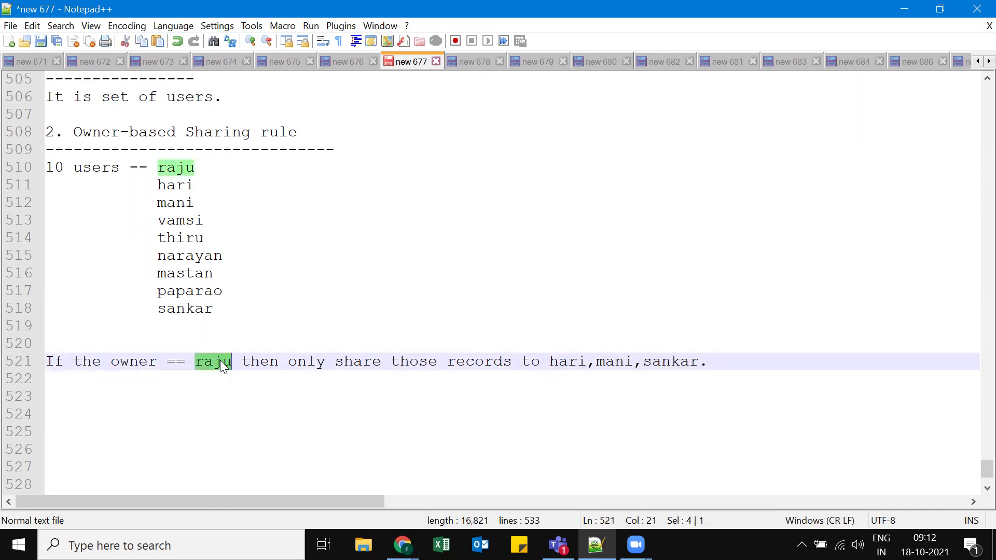
pyautogui.moveTo(547, 361); pyautogui.dragTo(706, 371)
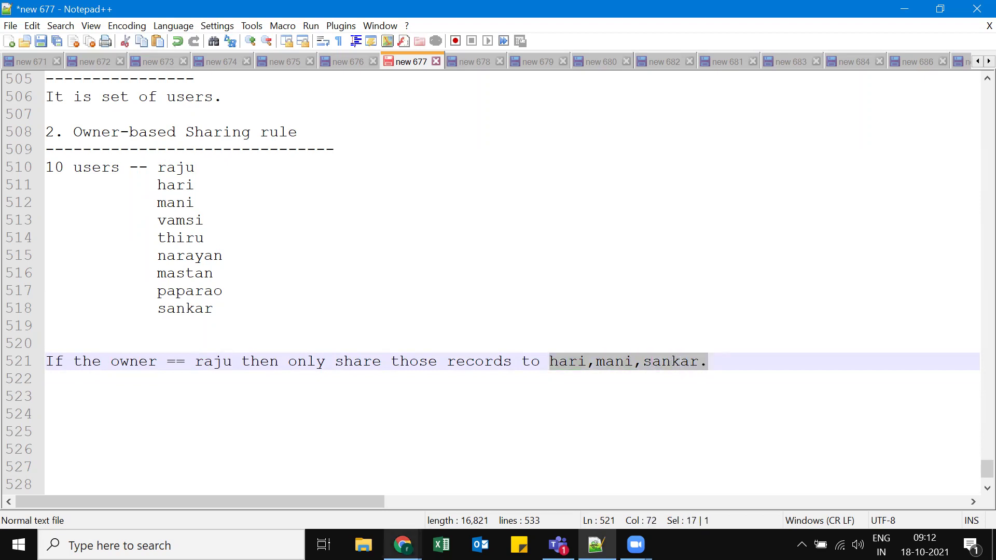
pyautogui.click(403, 544)
pyautogui.click(344, 508)
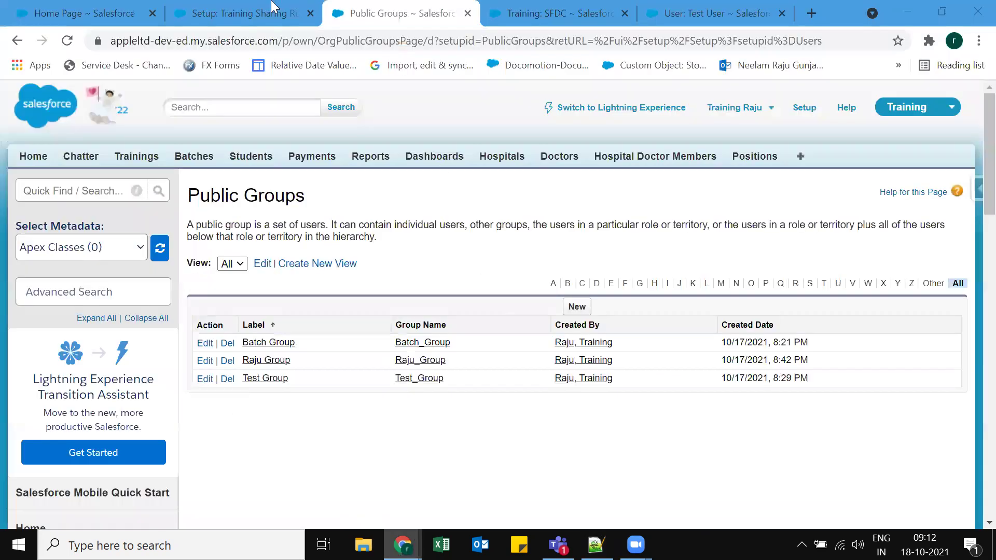
# Set the rule's record owners to the Raju Group public group.
pyautogui.hotkey('ctrl', 'shift', 'Tab')
pyautogui.tripleClick(397, 183)
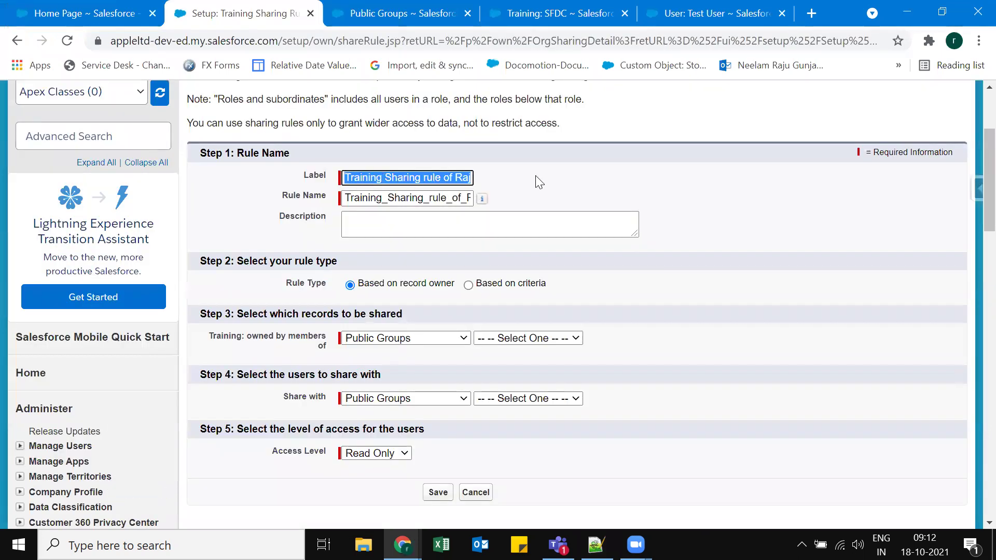
pyautogui.click(142, 82)
pyautogui.click(65, 42)
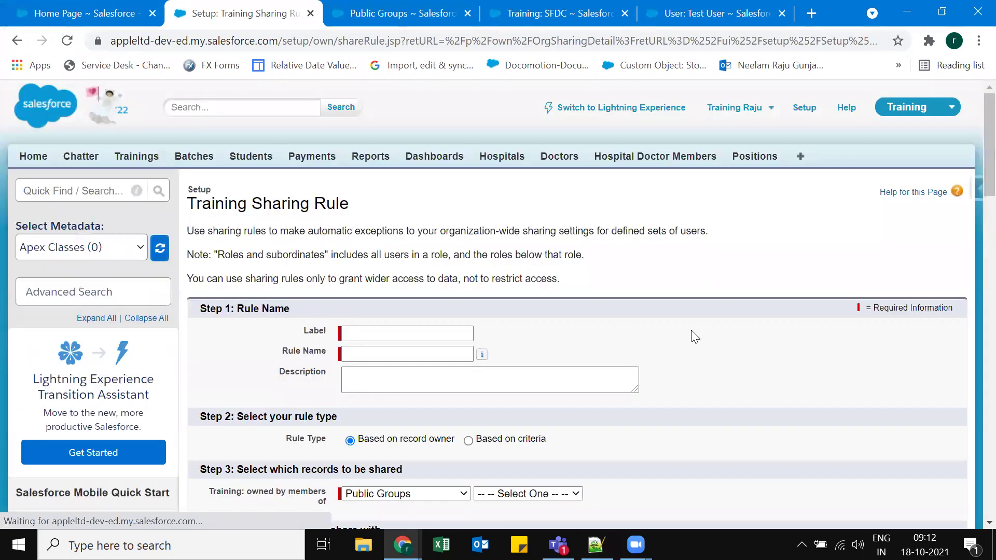
pyautogui.scroll(-3, 467, 202)
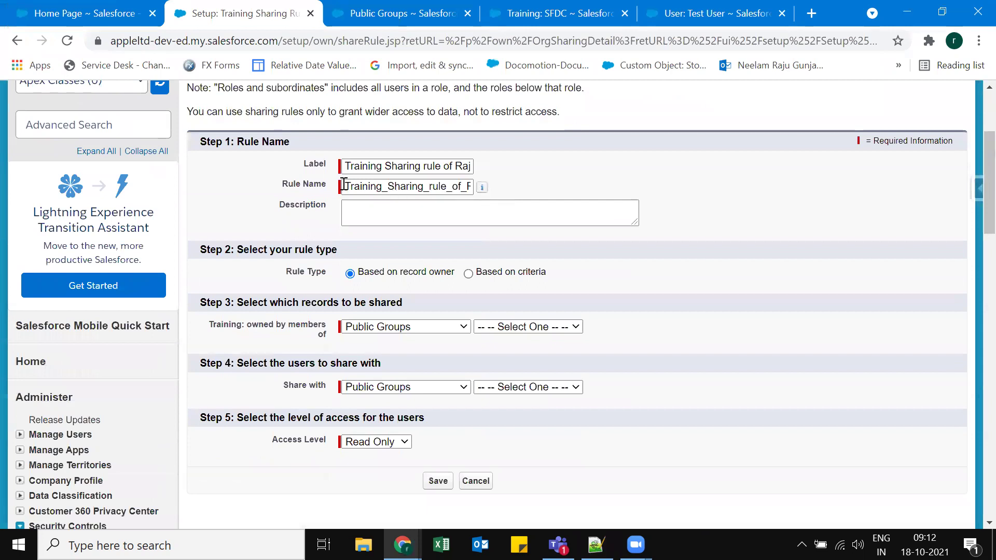
pyautogui.scroll(-3, 344, 184)
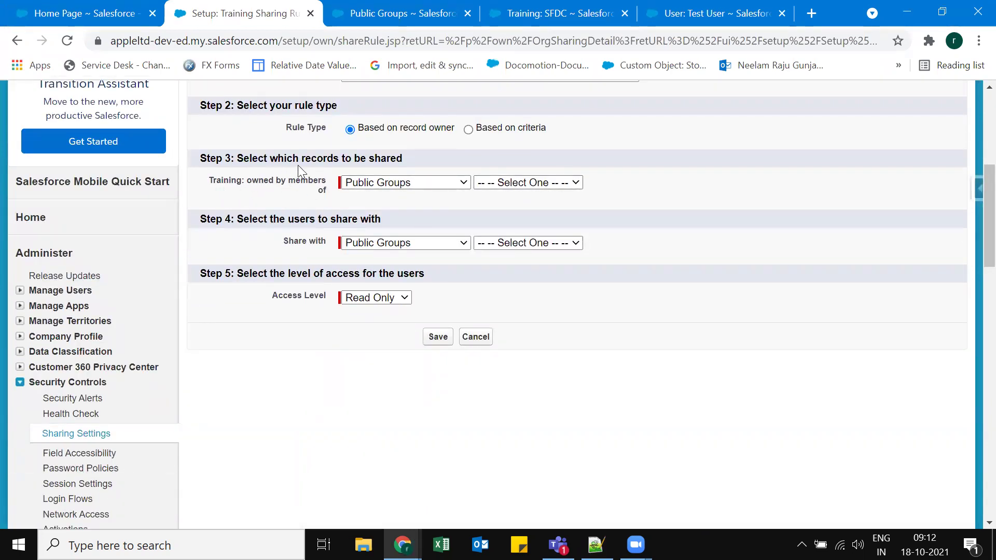
pyautogui.click(518, 182)
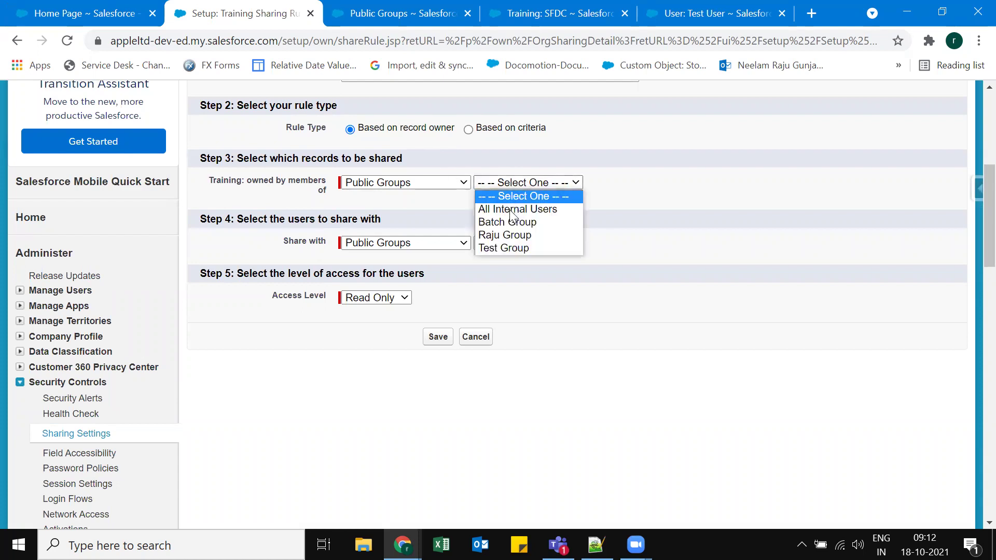
pyautogui.click(515, 232)
pyautogui.click(662, 192)
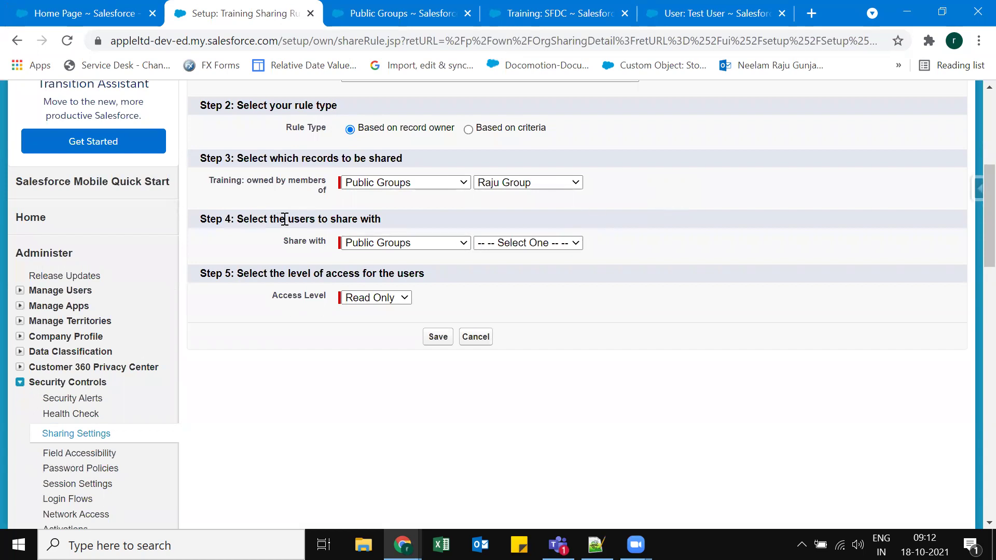
# Share the records with the Batch Group public group as Read Only and save the rule.
pyautogui.scroll(1, 288, 256)
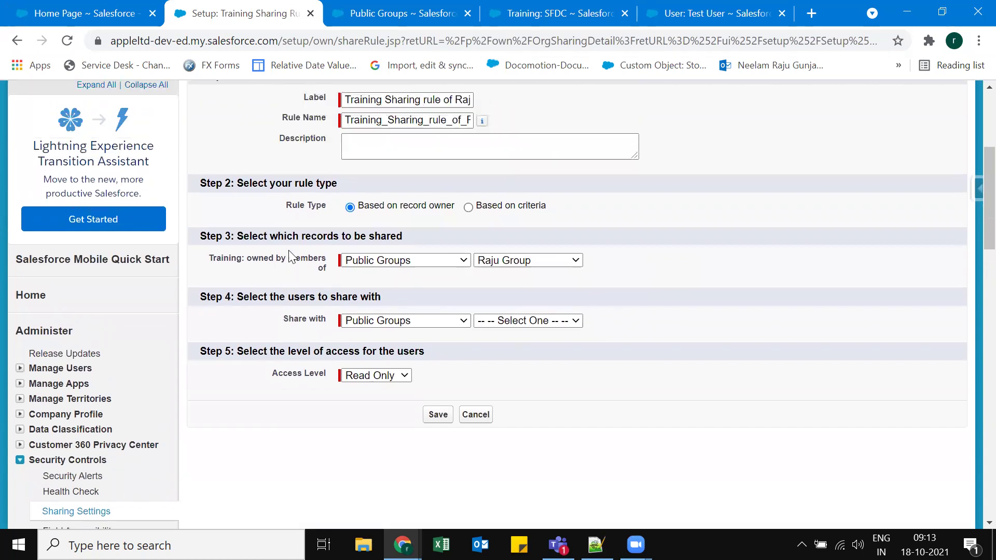
pyautogui.scroll(2, 288, 256)
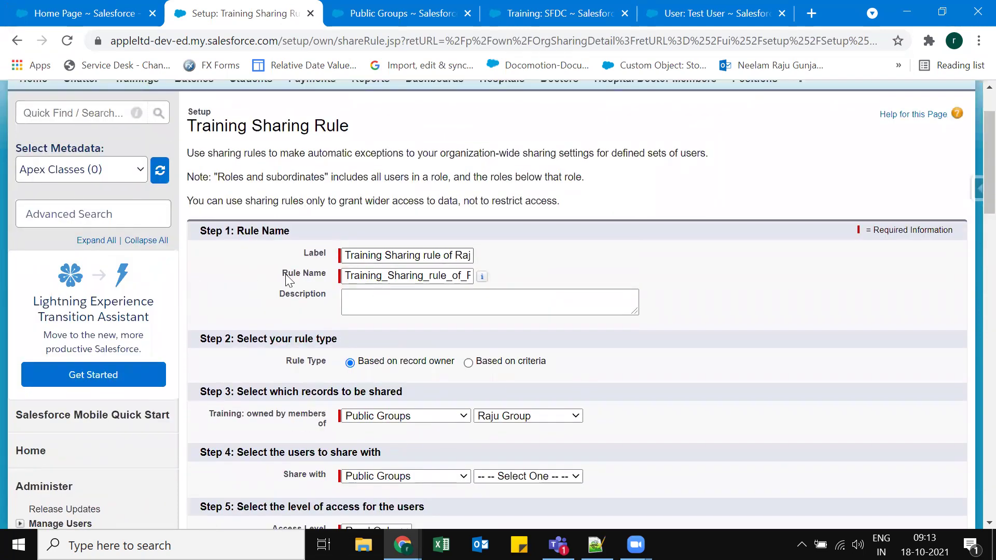
pyautogui.scroll(-1, 370, 291)
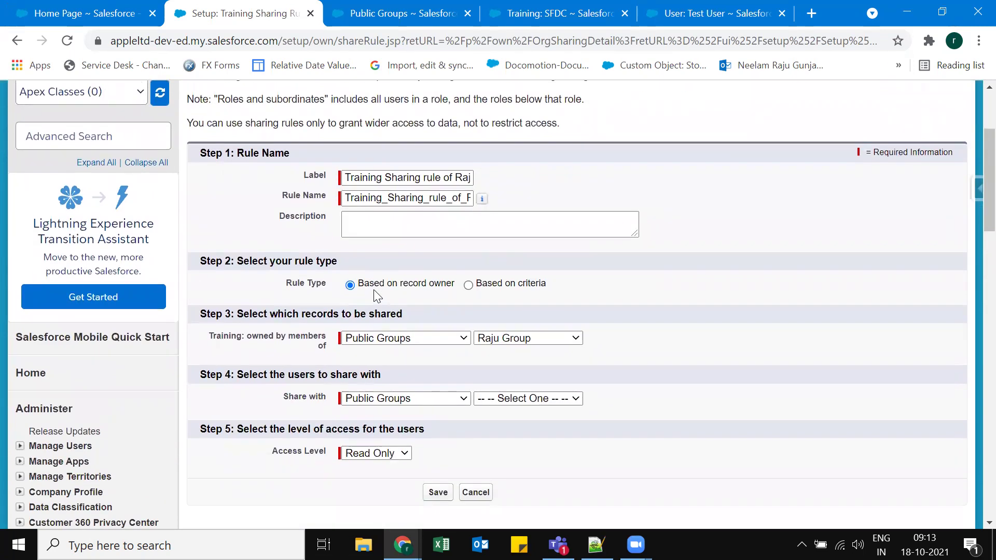
pyautogui.scroll(-1, 415, 293)
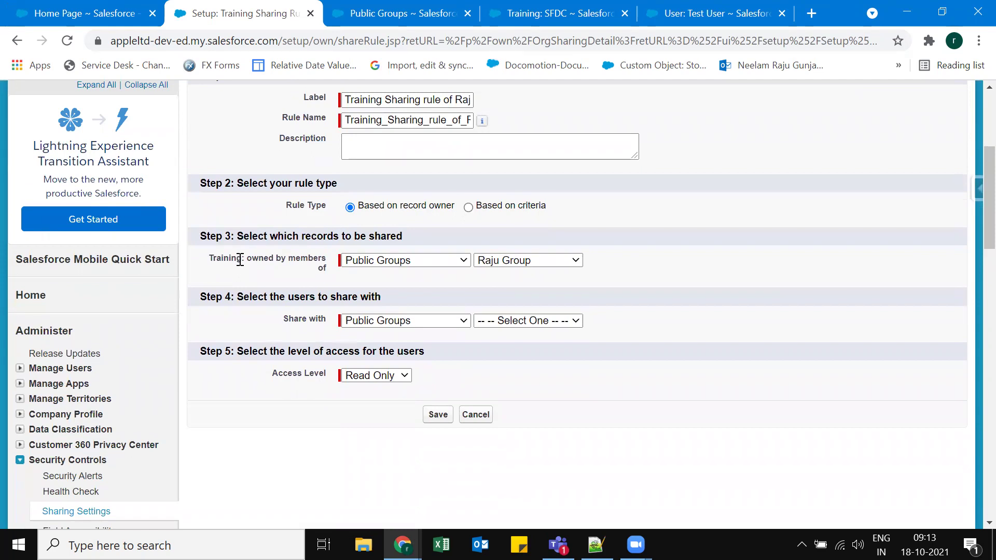
pyautogui.click(424, 326)
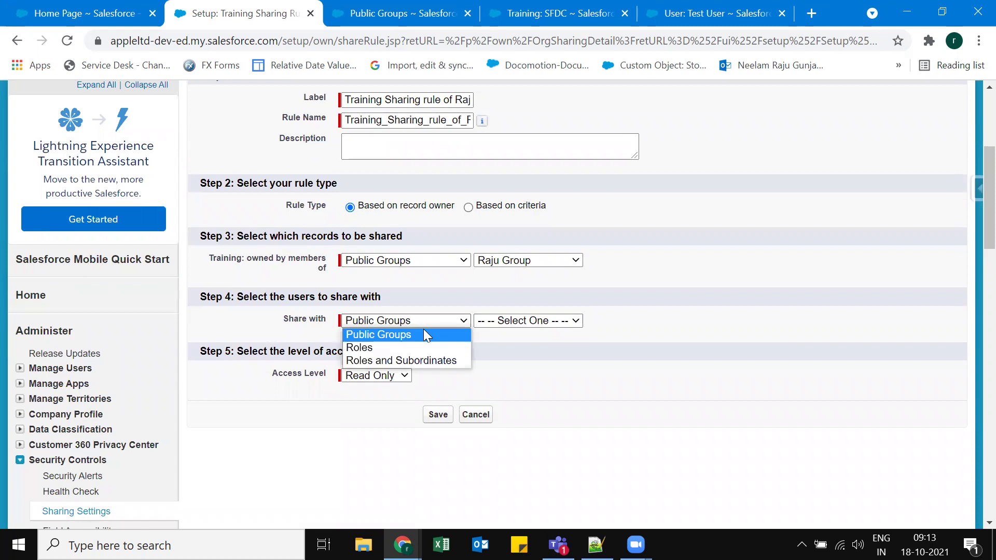
pyautogui.click(396, 336)
pyautogui.click(539, 321)
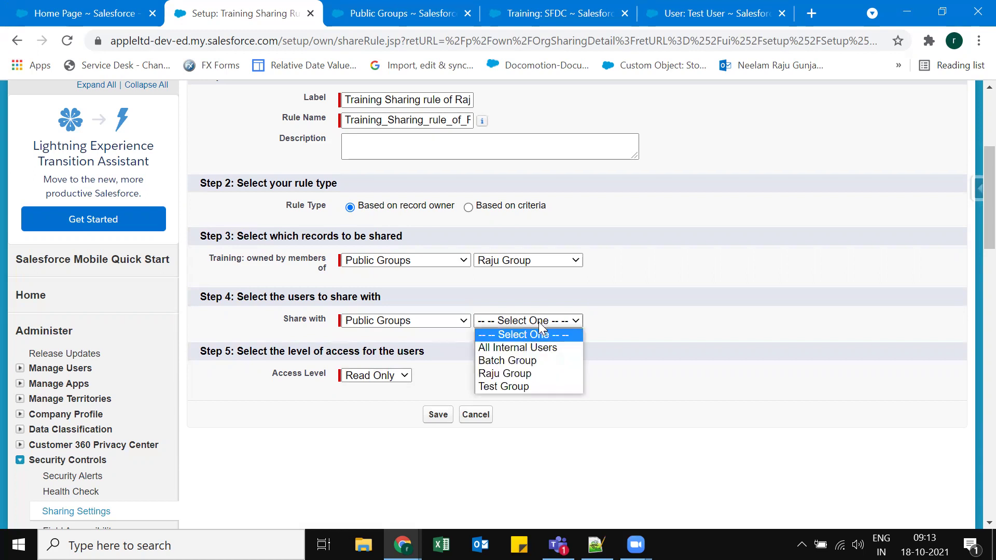
pyautogui.click(529, 361)
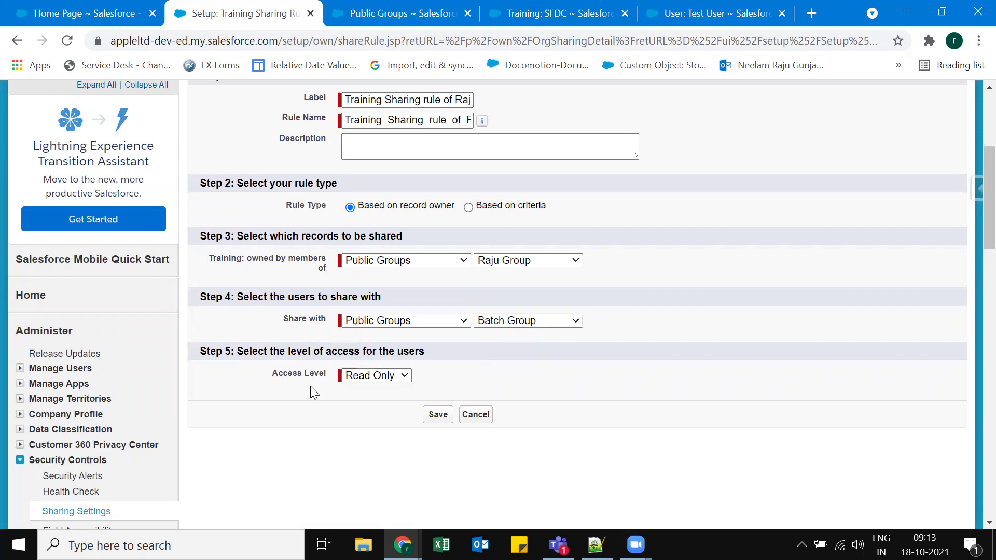
pyautogui.moveTo(243, 352); pyautogui.dragTo(424, 354)
pyautogui.click(473, 355)
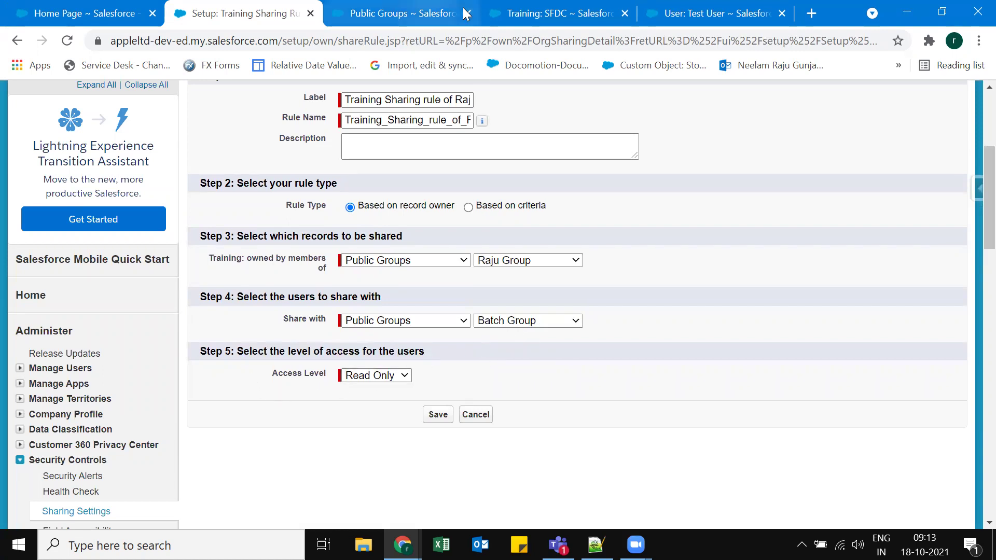
pyautogui.click(437, 414)
# Accept the sharing recalculation, view Batch Group's members, and open Test User's Training User profile.
pyautogui.click(579, 157)
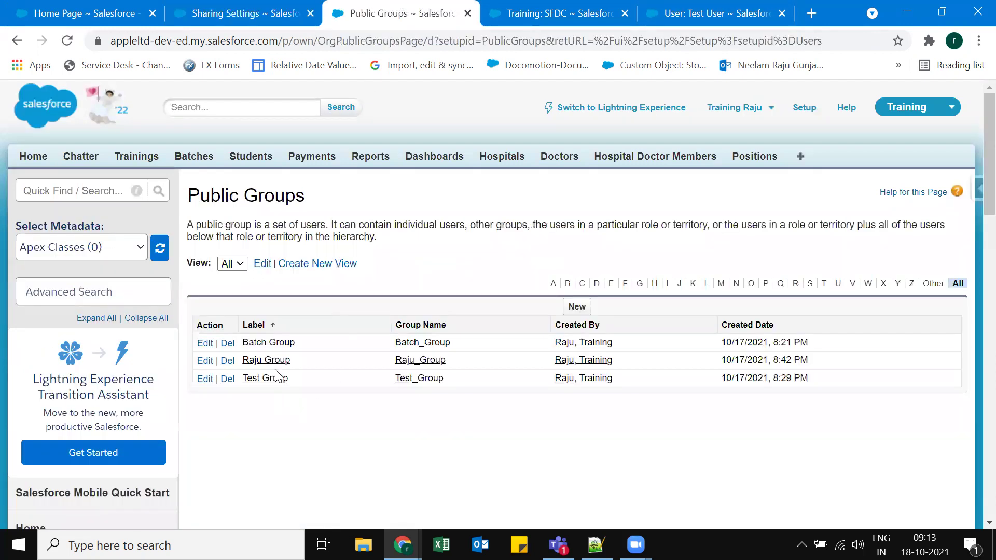
pyautogui.click(267, 342)
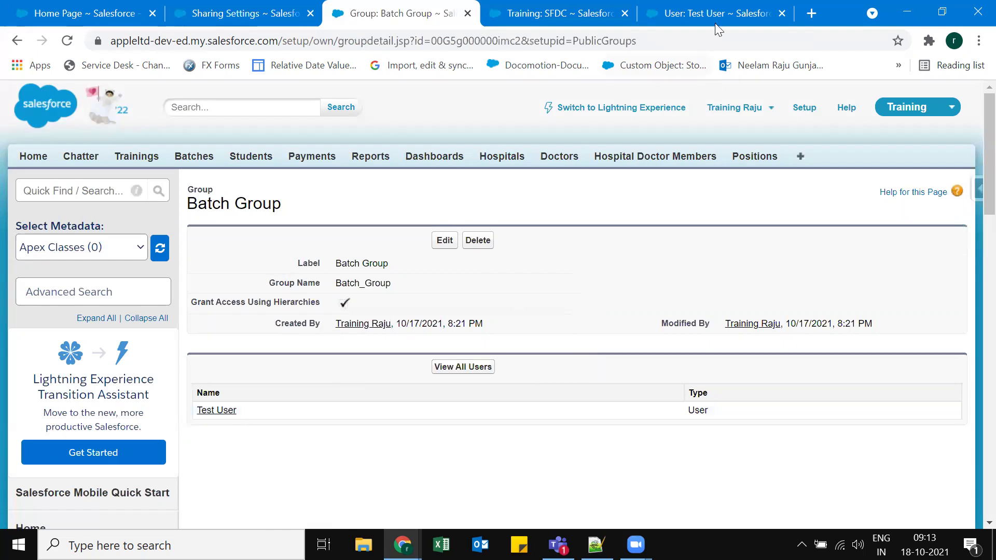
pyautogui.click(750, 10)
pyautogui.click(766, 337)
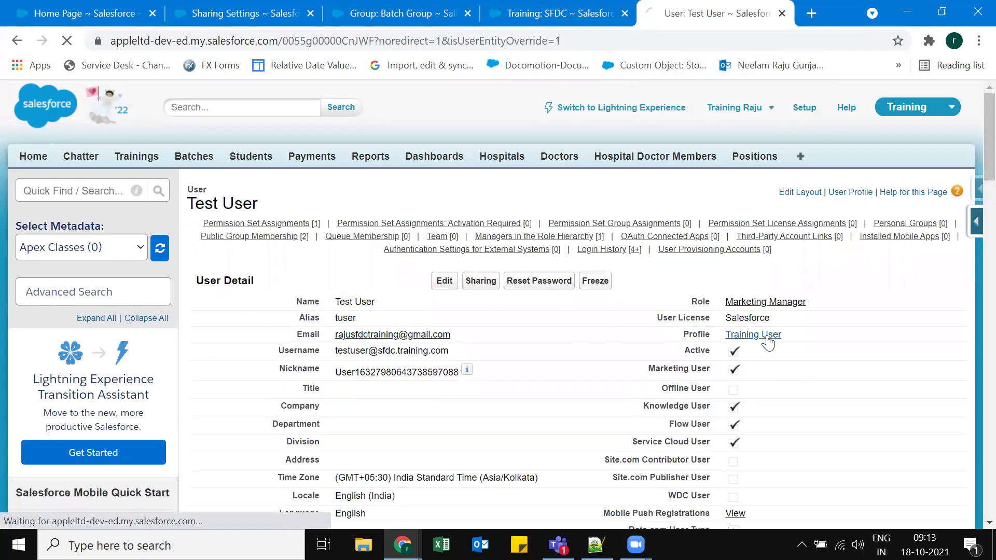
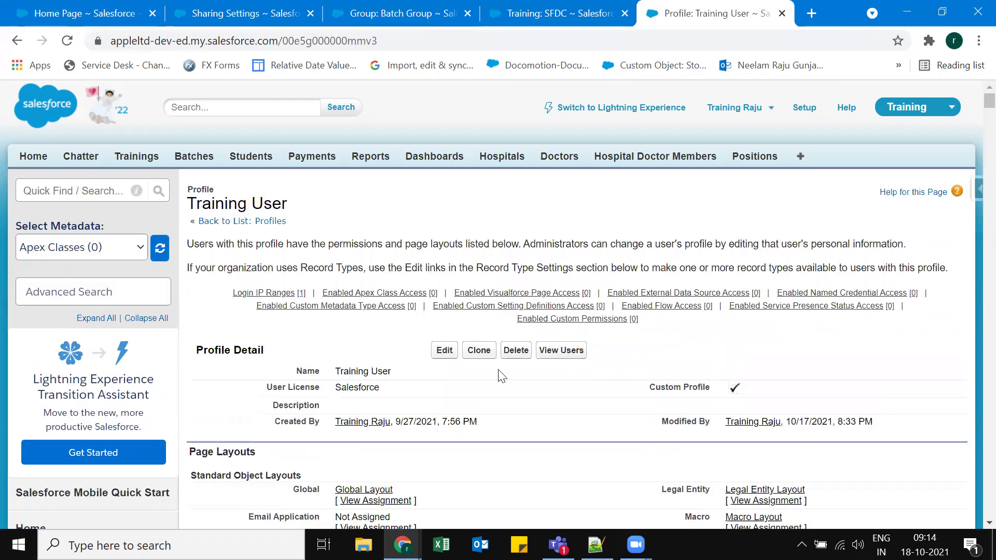
# Re-save the Training User profile with no changes, then switch back to the Sharing Settings page.
pyautogui.click(442, 352)
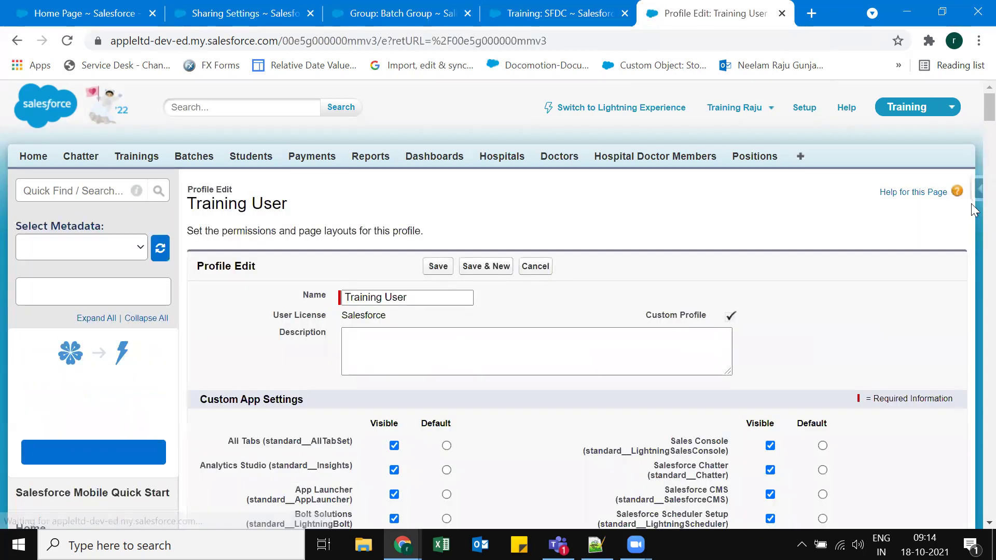
pyautogui.scroll(-1, 646, 399)
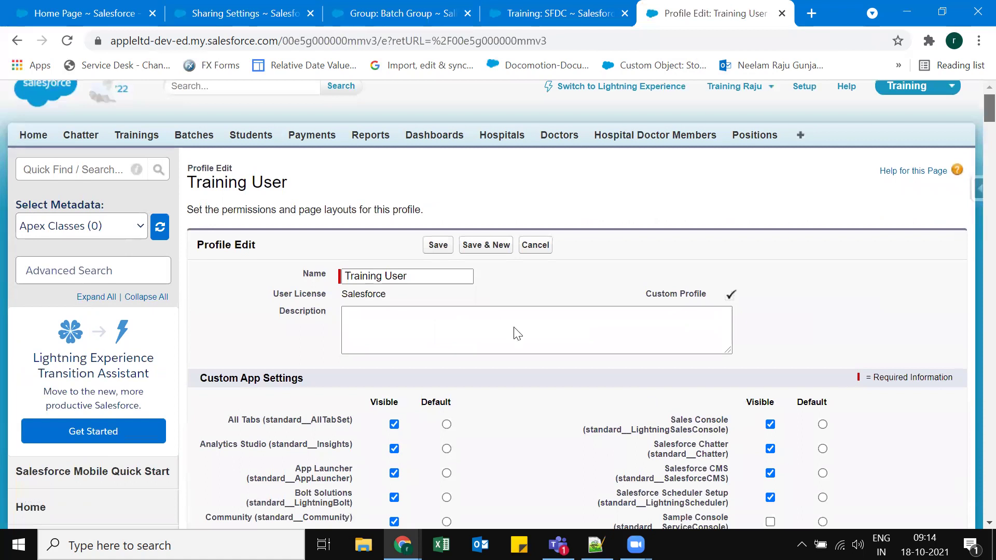
pyautogui.scroll(-5, 694, 324)
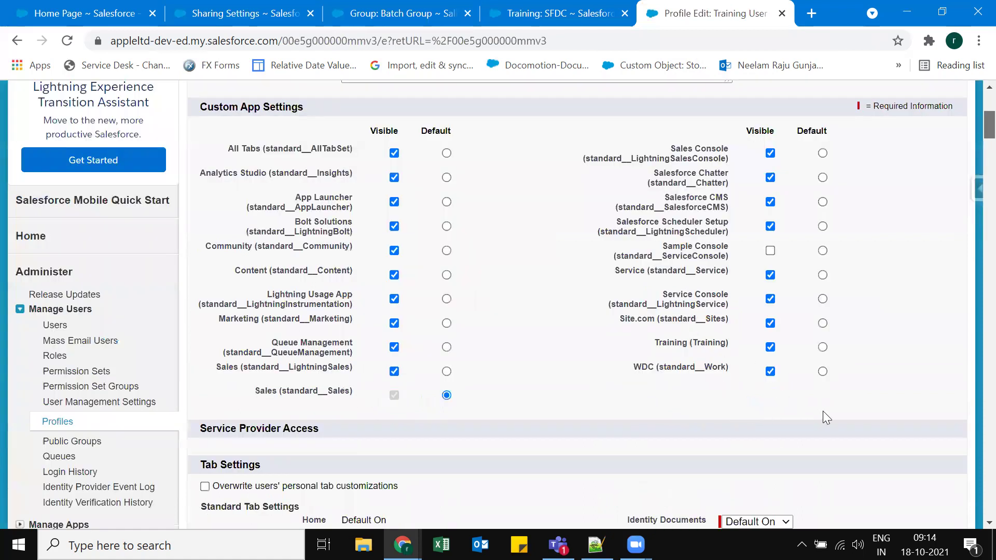
pyautogui.scroll(-10, 767, 354)
pyautogui.scroll(-15, 872, 295)
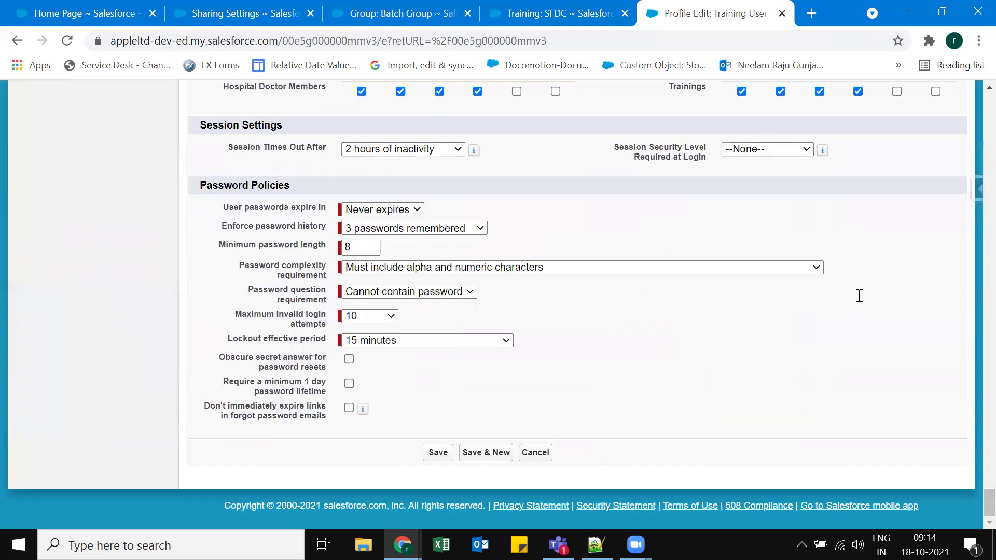
pyautogui.scroll(6, 889, 444)
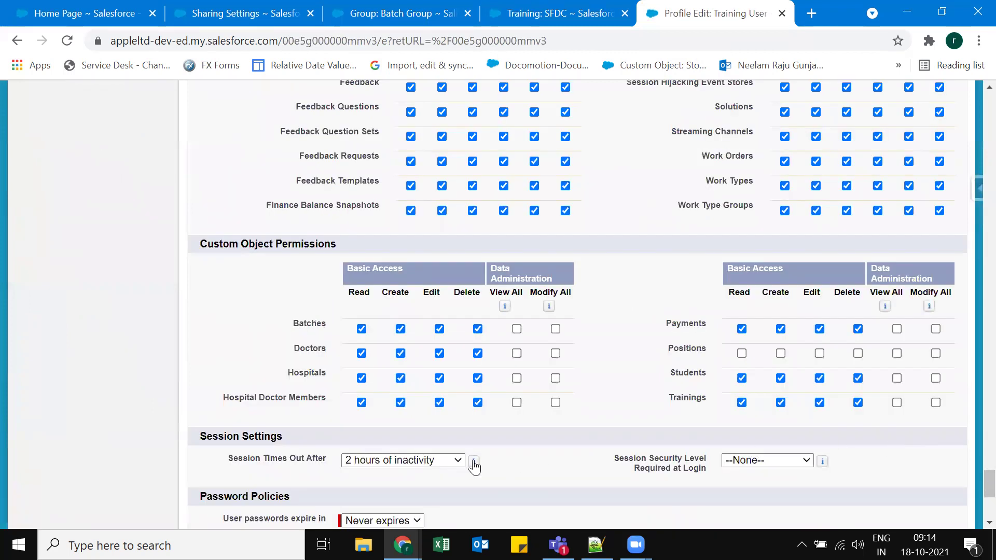
pyautogui.scroll(-6, 626, 321)
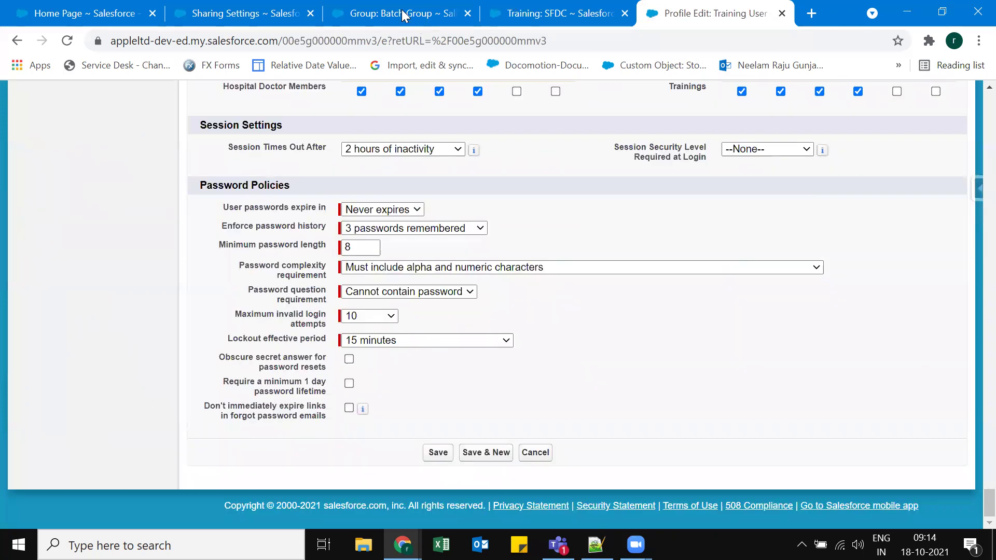
pyautogui.click(437, 452)
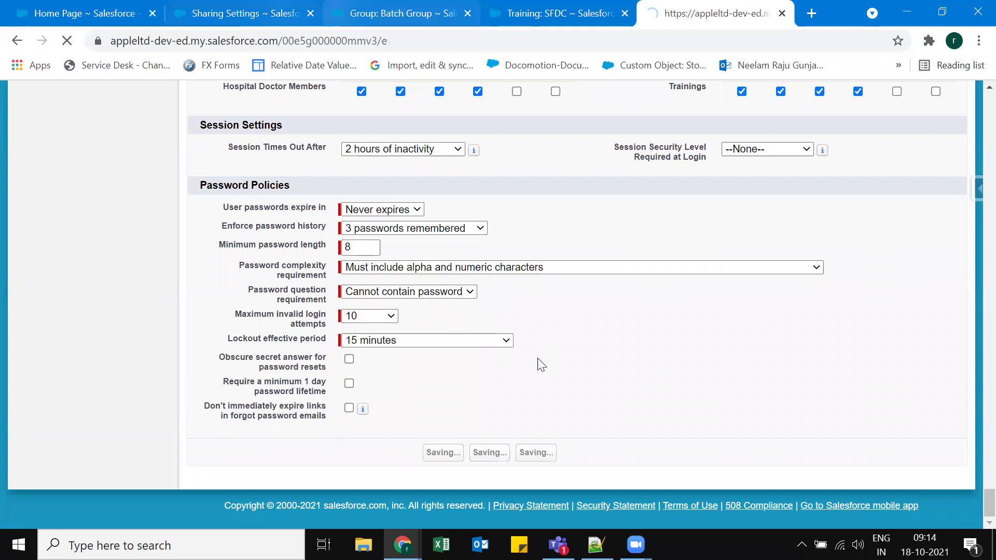
pyautogui.hotkey('ctrl', '2')
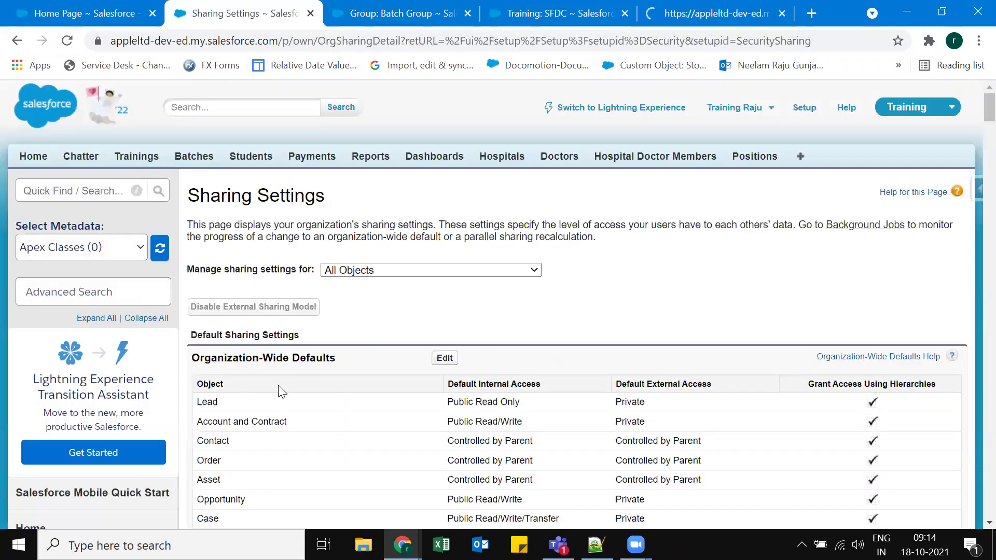
# Look over every object's current access in the Organization-Wide Defaults table, then put the defaults into edit mode.
pyautogui.scroll(-4, 280, 392)
pyautogui.scroll(-12, 228, 434)
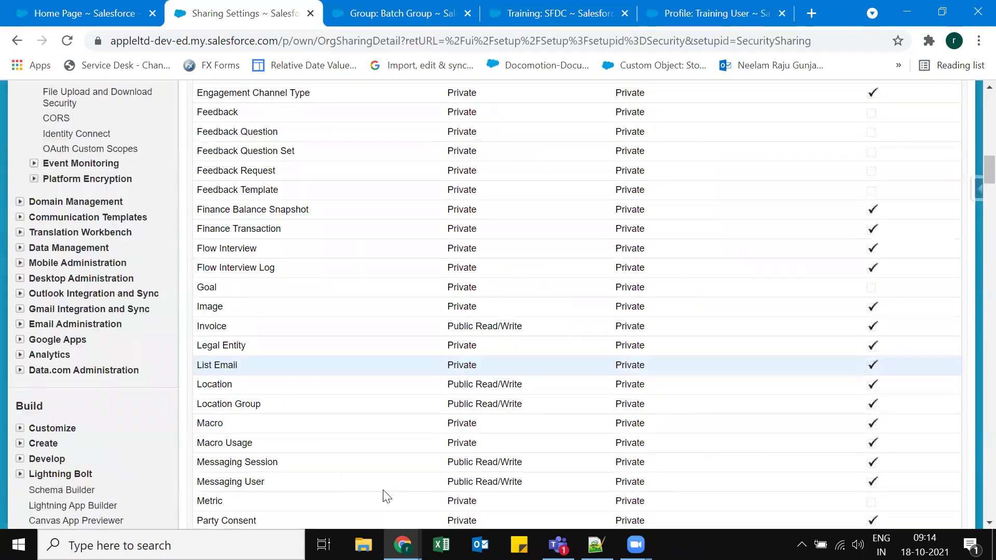
pyautogui.scroll(-4, 466, 472)
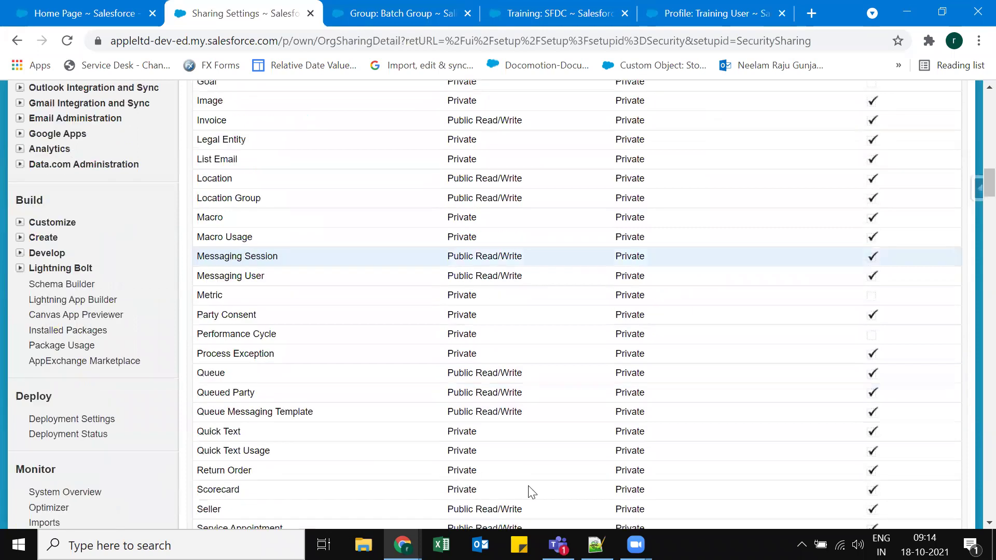
pyautogui.scroll(-7, 531, 492)
pyautogui.click(543, 471)
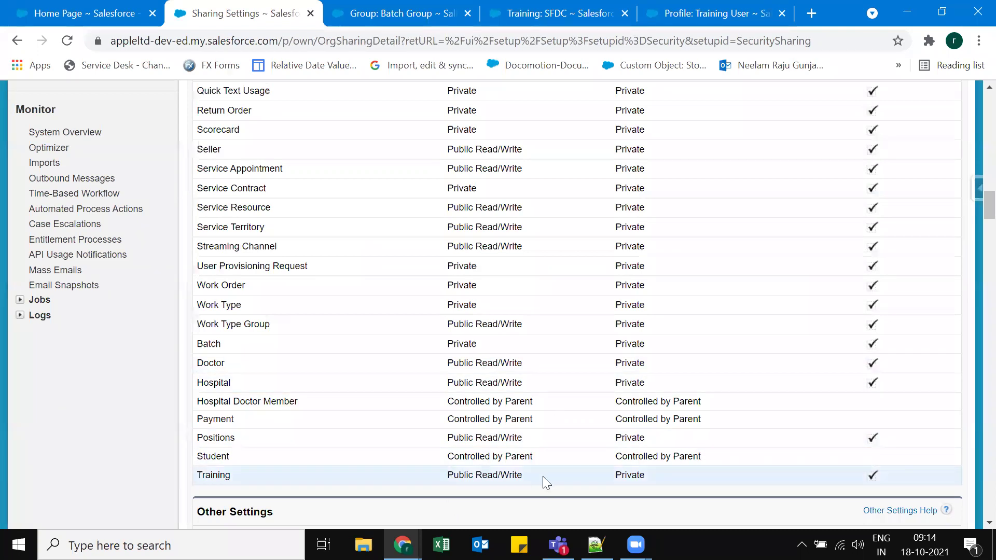
pyautogui.scroll(7, 559, 470)
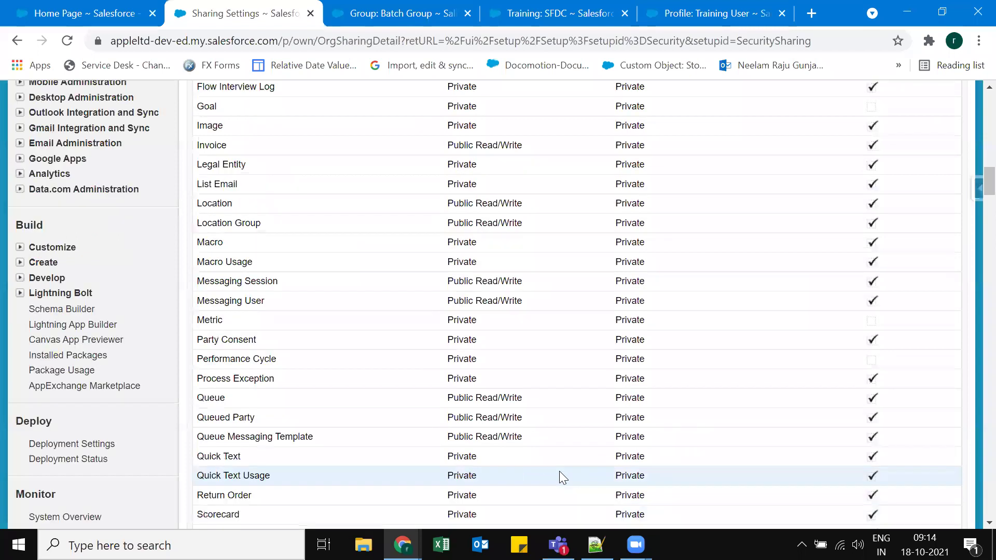
pyautogui.scroll(10, 559, 471)
pyautogui.scroll(7, 446, 402)
pyautogui.scroll(4, 469, 356)
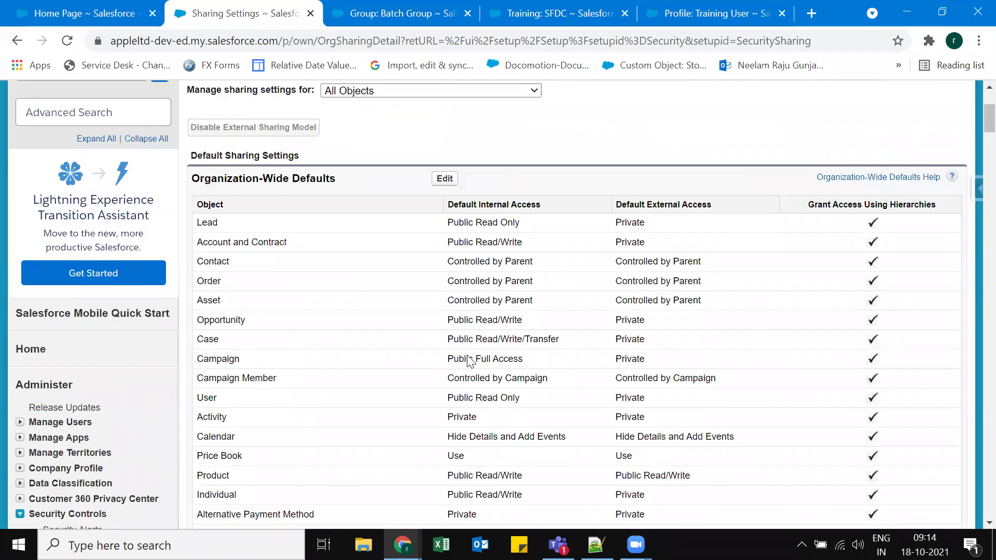
pyautogui.scroll(1, 203, 360)
pyautogui.click(444, 358)
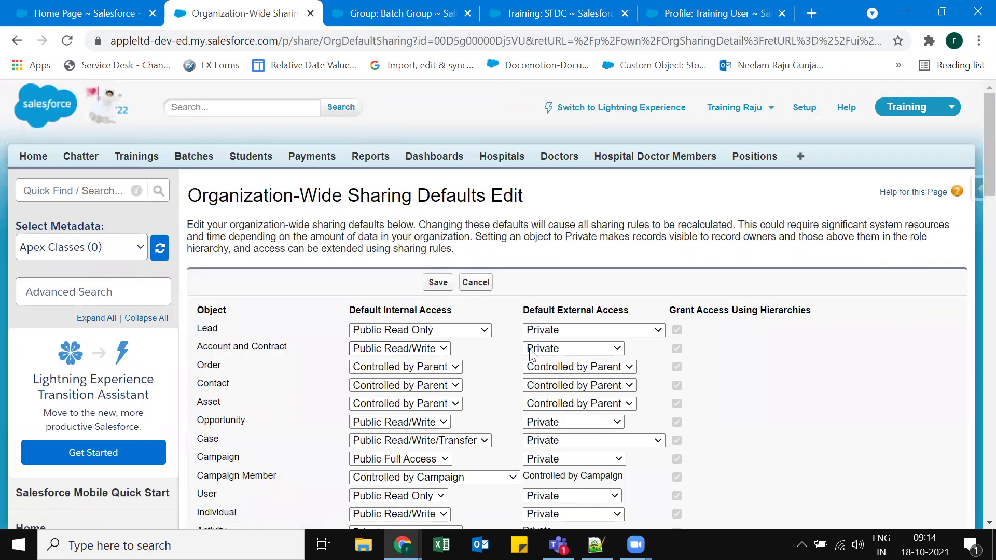
# Change Training's Default Internal Access to Private and save the organization-wide defaults.
pyautogui.scroll(-9, 477, 393)
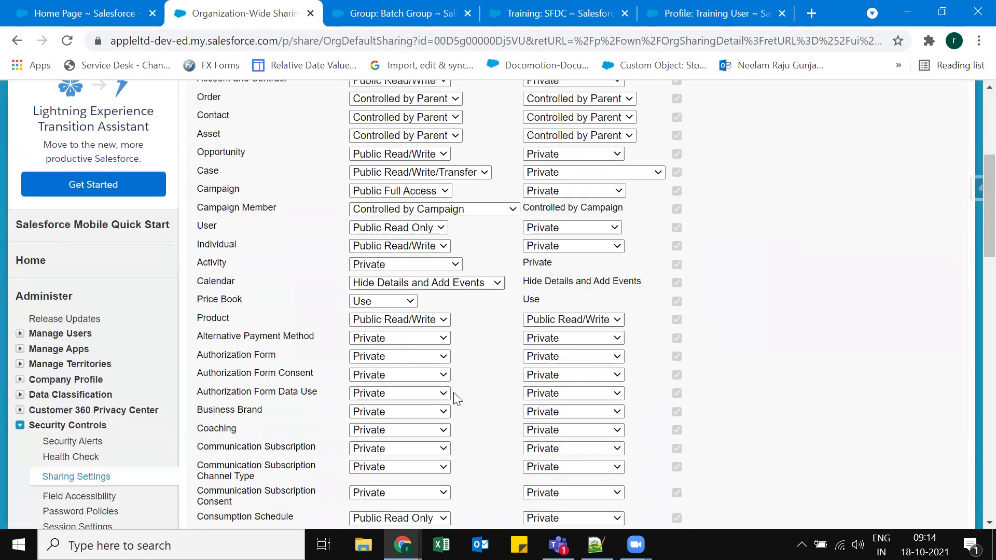
pyautogui.scroll(-20, 423, 278)
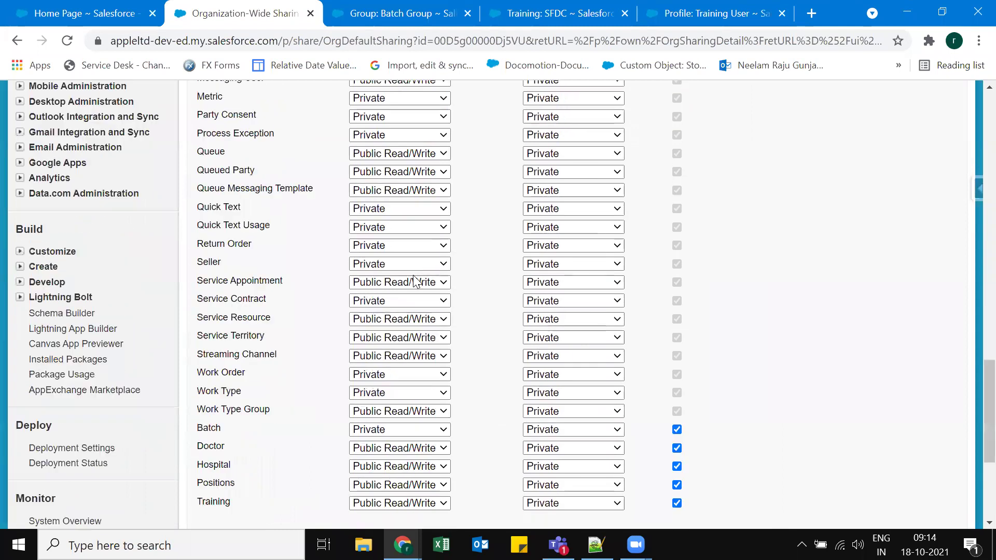
pyautogui.scroll(-4, 418, 283)
pyautogui.click(377, 269)
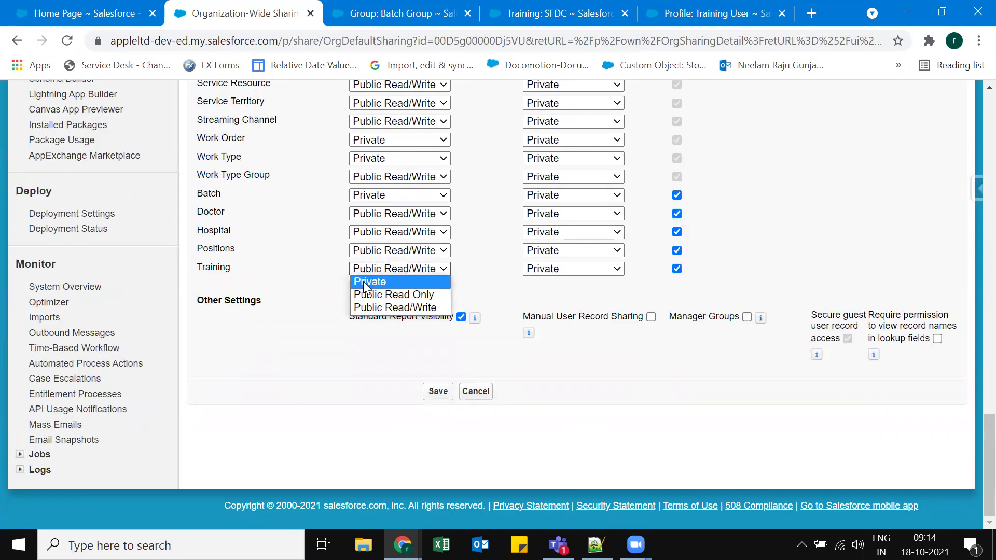
pyautogui.click(373, 281)
pyautogui.click(438, 391)
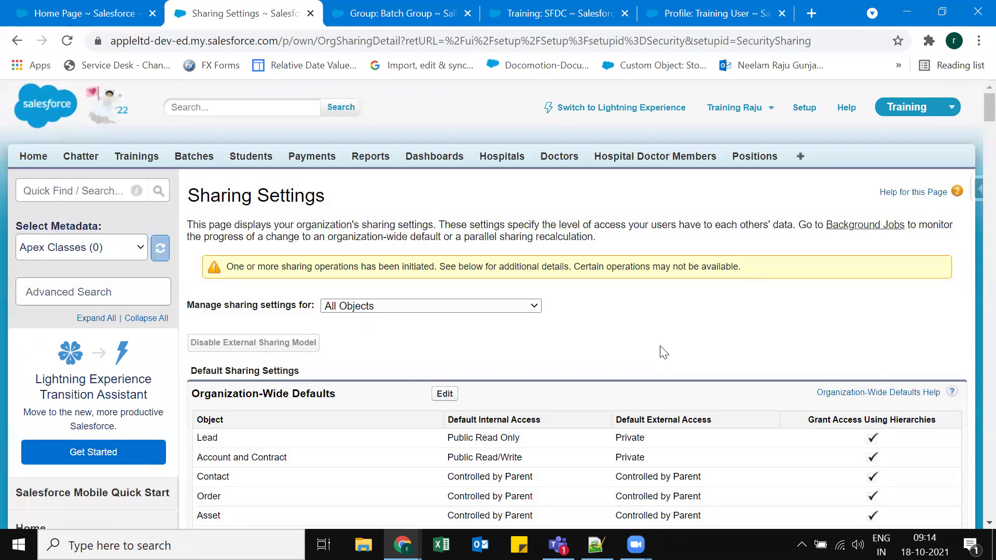
# Refresh Sharing Settings to see Training listed as Private and its Batch Group Read Only rule.
pyautogui.scroll(-9, 601, 356)
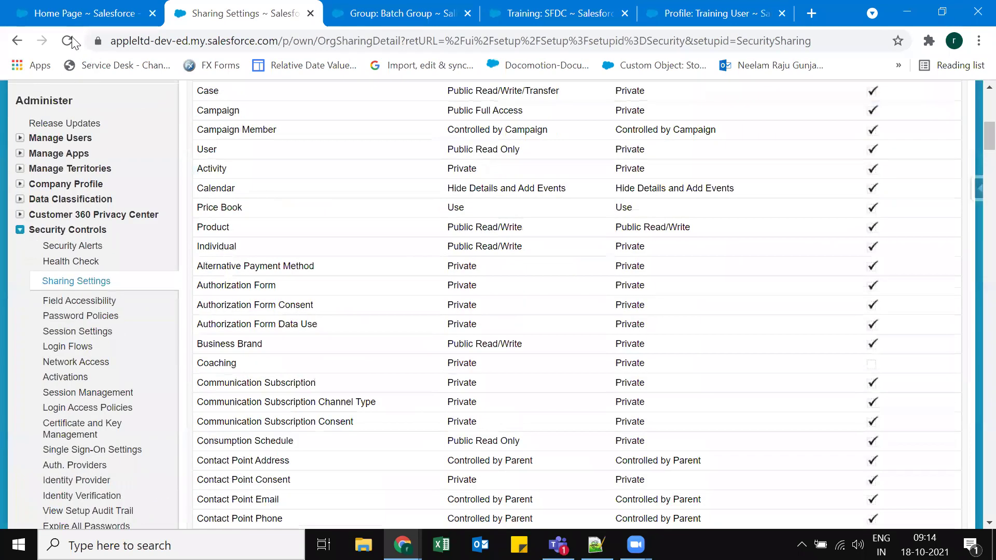
pyautogui.scroll(-10, 576, 318)
pyautogui.scroll(-10, 650, 331)
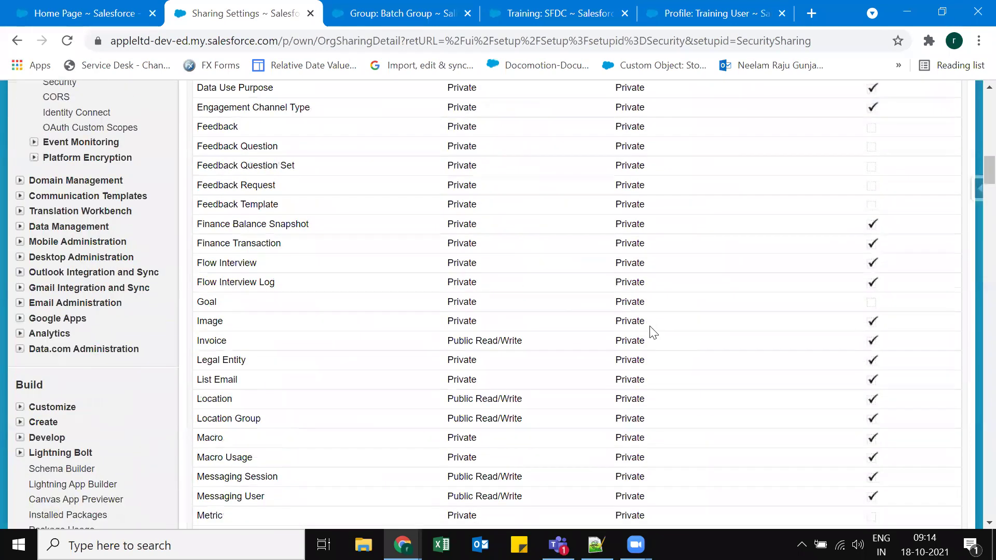
pyautogui.scroll(6, 248, 240)
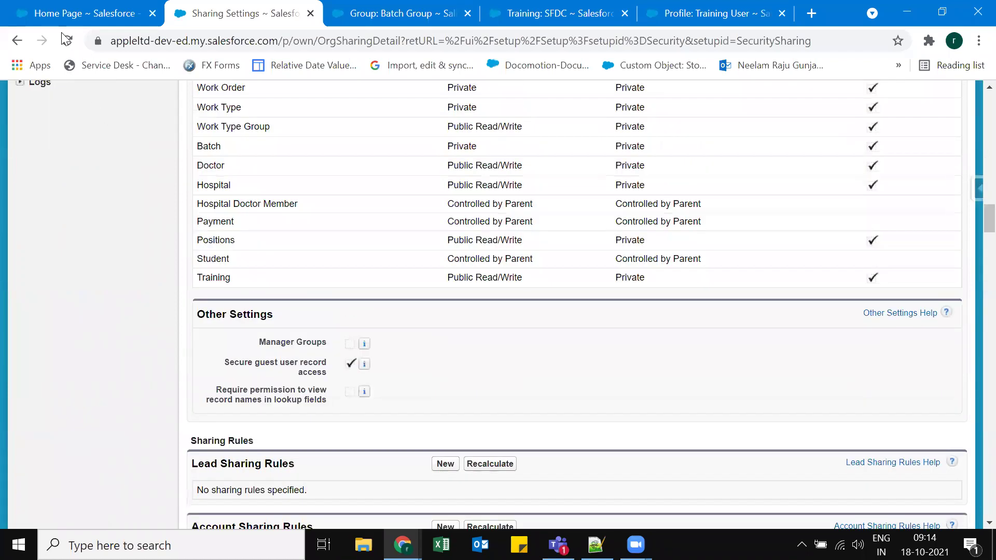
pyautogui.press('F5')
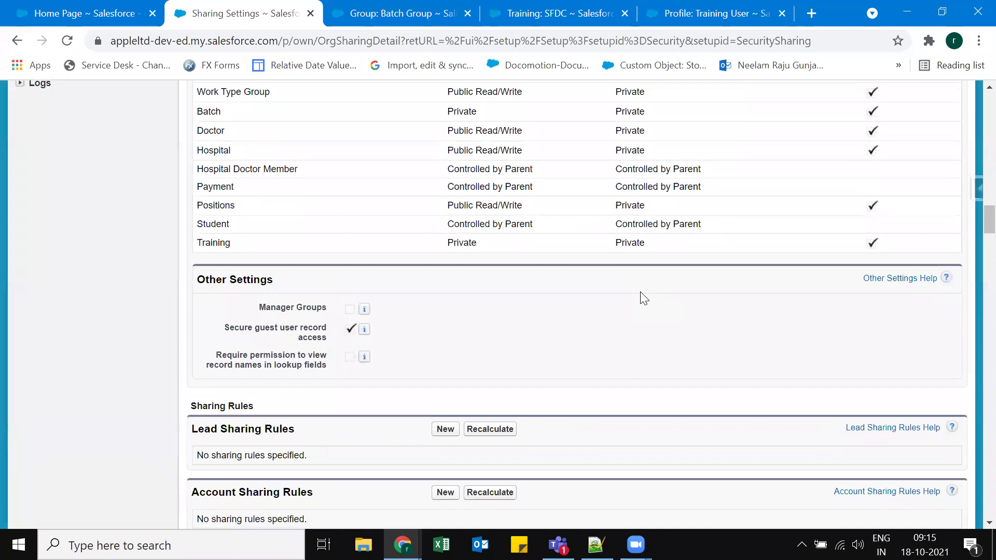
pyautogui.moveTo(971, 228); pyautogui.dragTo(971, 503)
pyautogui.scroll(-4, 295, 444)
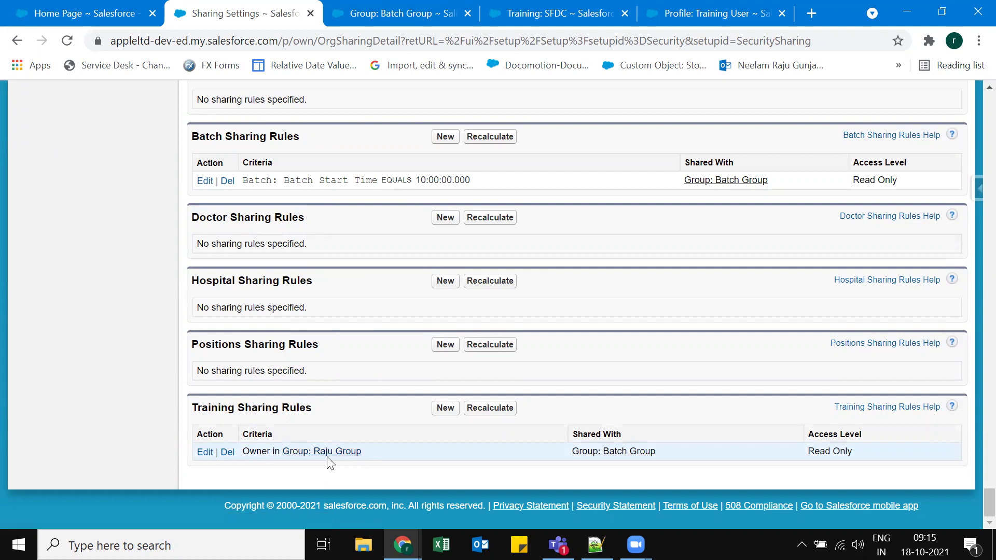
# Check the Batch Group and owner group members, then move to the SFDC training record.
pyautogui.click(382, 15)
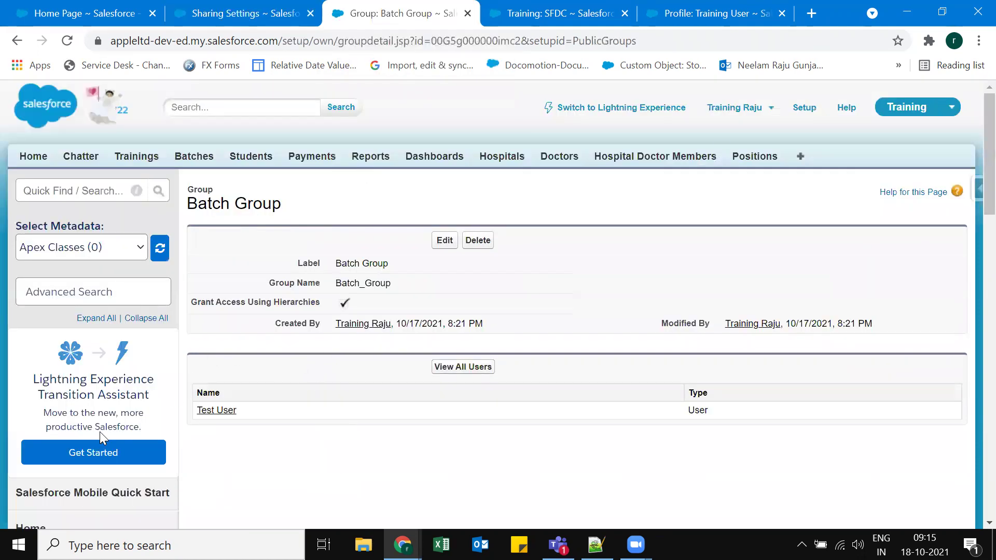
pyautogui.scroll(-6, 100, 433)
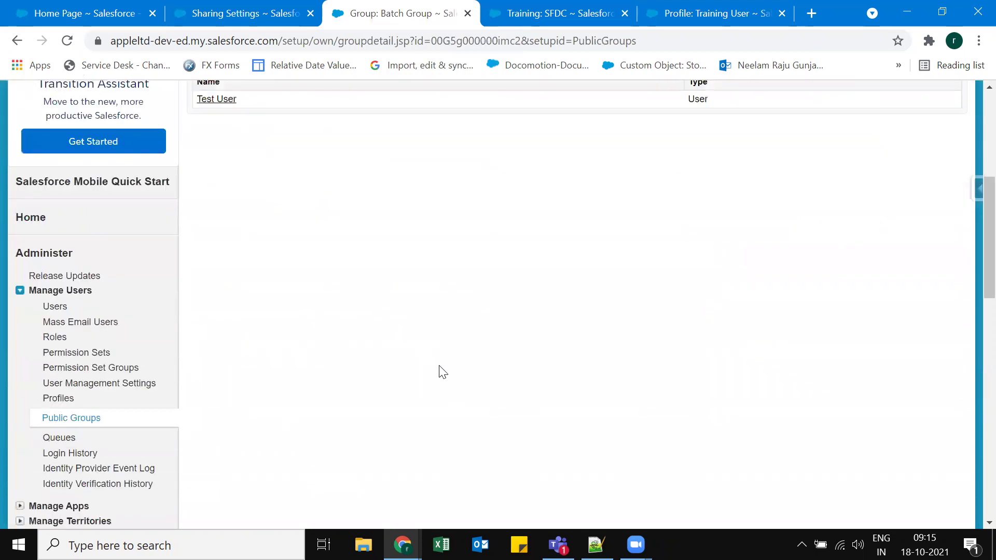
pyautogui.hotkey('alt', 'Left')
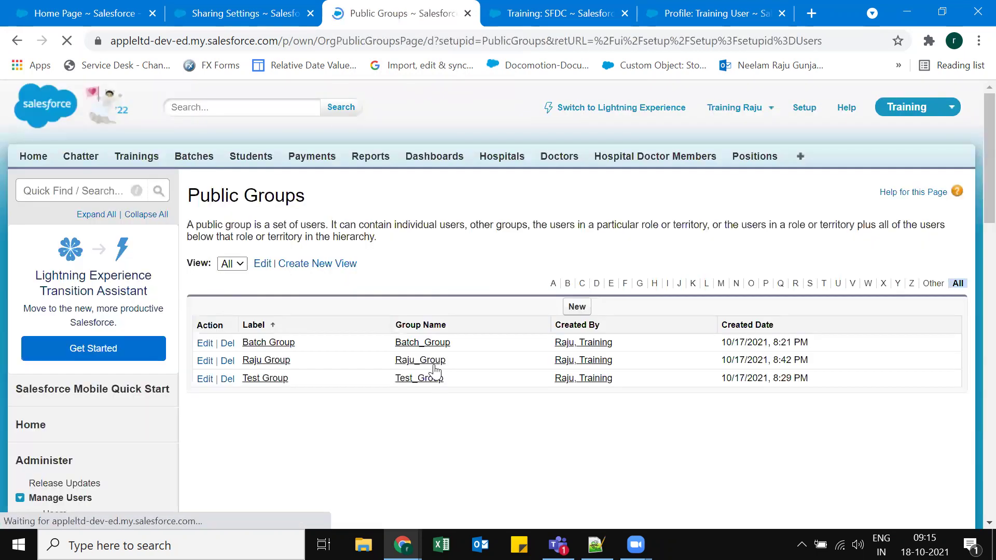
pyautogui.click(417, 363)
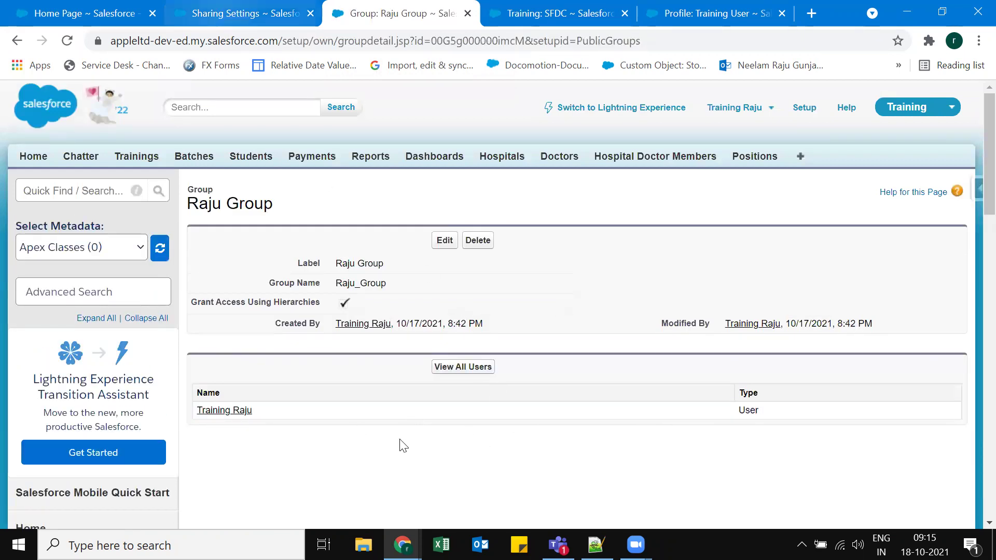
pyautogui.hotkey('ctrl', 'shift', 'Tab')
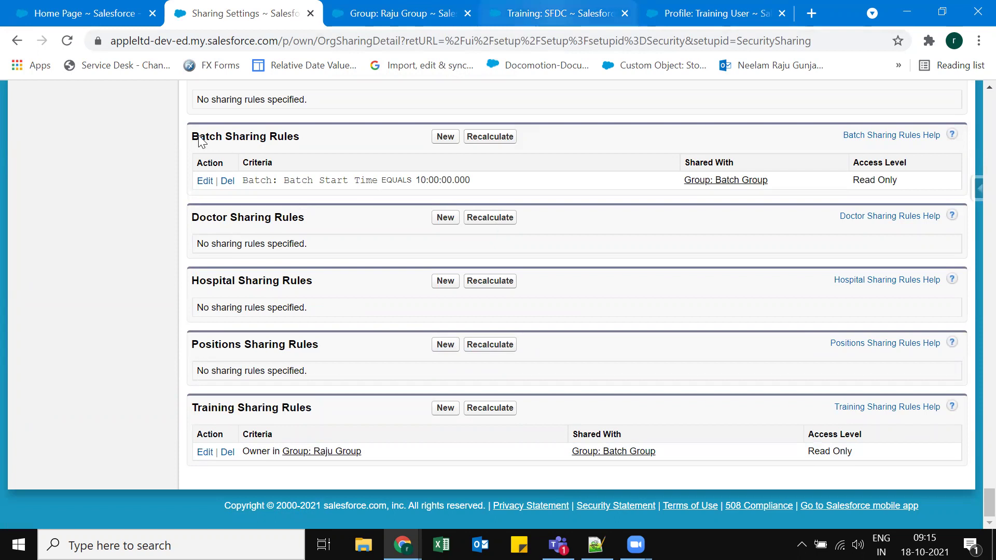
pyautogui.hotkey('ctrl', 'Tab')
pyautogui.hotkey('ctrl', 'Tab')
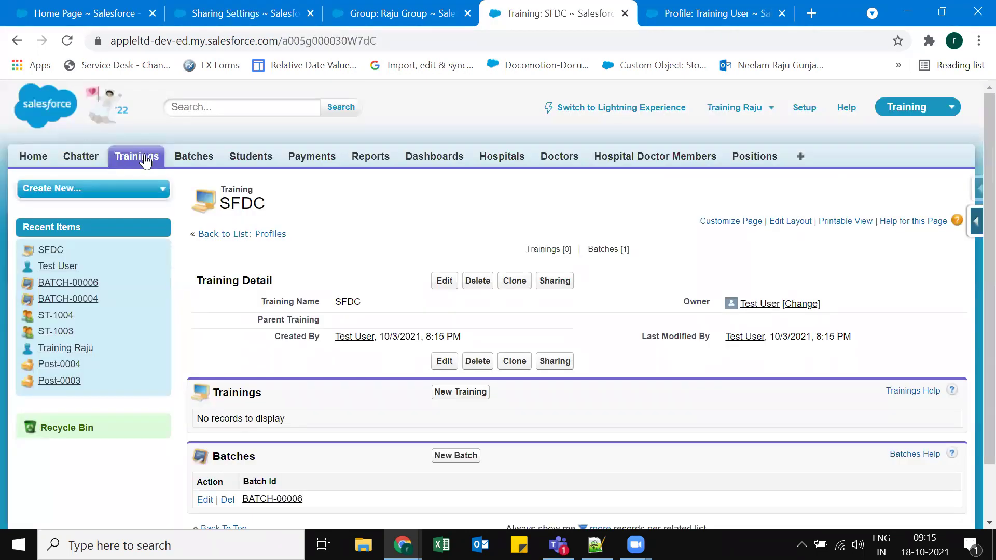
# Create and save a Training record named Cloud Computing, then copy its record URL.
pyautogui.click(145, 160)
pyautogui.click(445, 273)
pyautogui.click(415, 296)
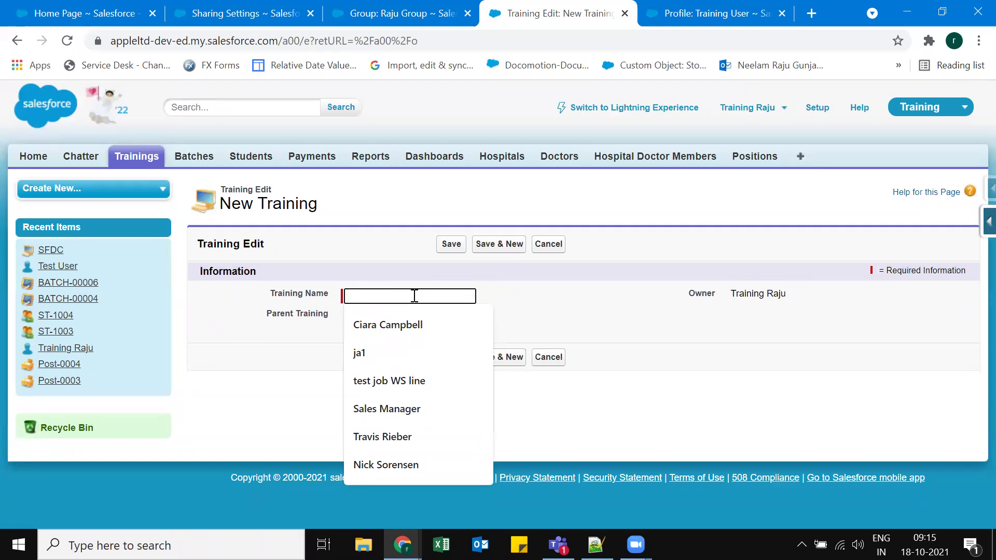
pyautogui.write('Clu')
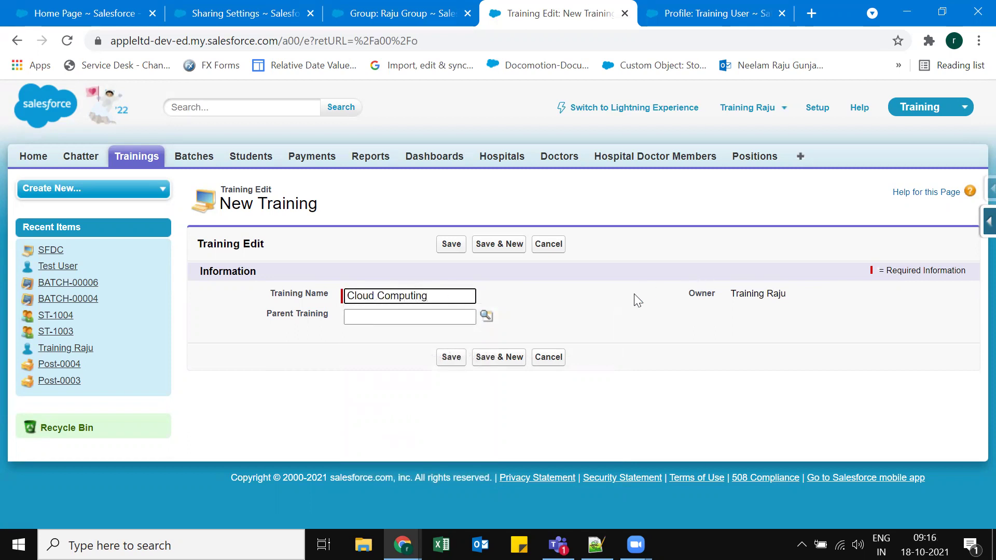
pyautogui.click(451, 356)
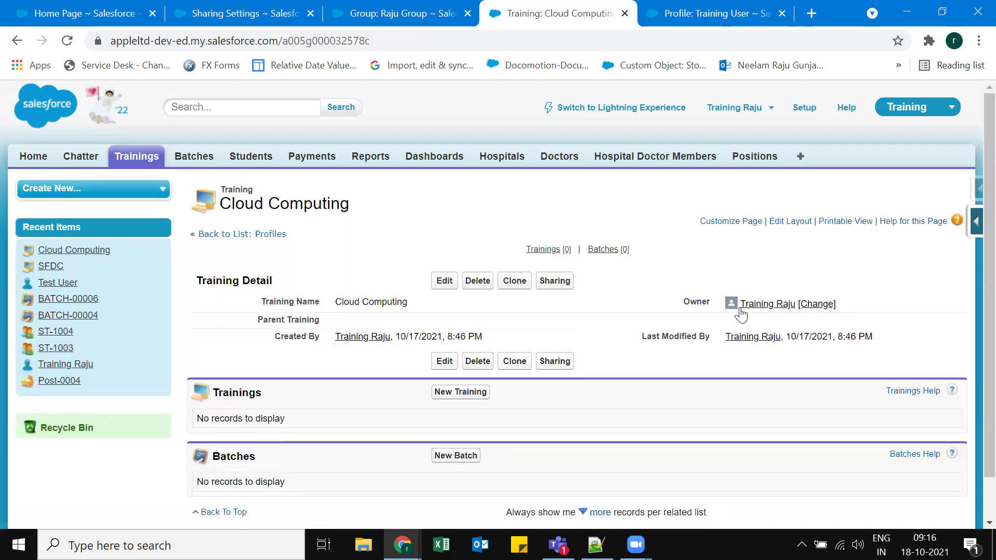
pyautogui.moveTo(780, 311)
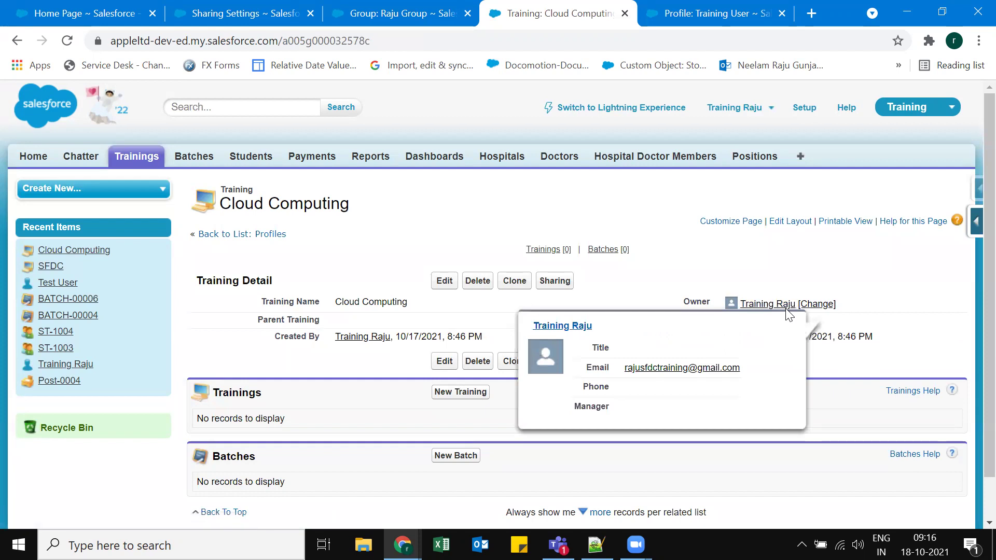
pyautogui.click(381, 40)
pyautogui.hotkey('ctrl', 'c')
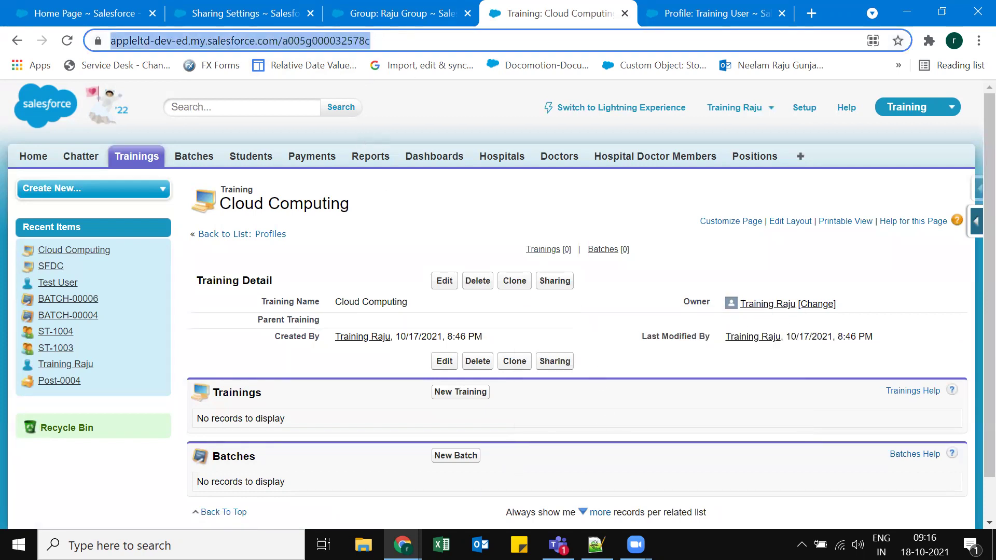
# Open the copied Cloud Computing record URL in the second user's incognito window.
pyautogui.moveTo(403, 545)
pyautogui.click(466, 509)
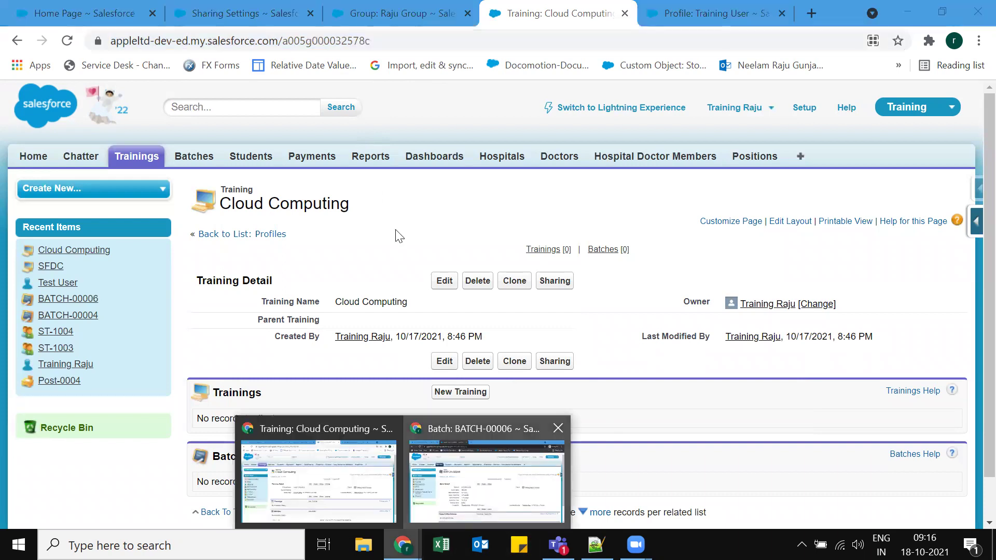
pyautogui.click(408, 20)
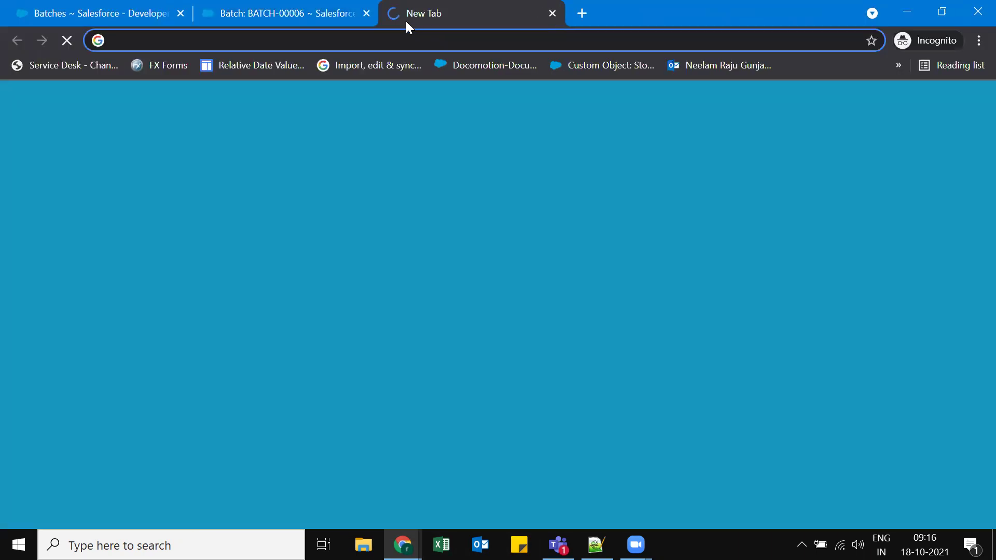
pyautogui.hotkey('ctrl', 'v')
pyautogui.press('Return')
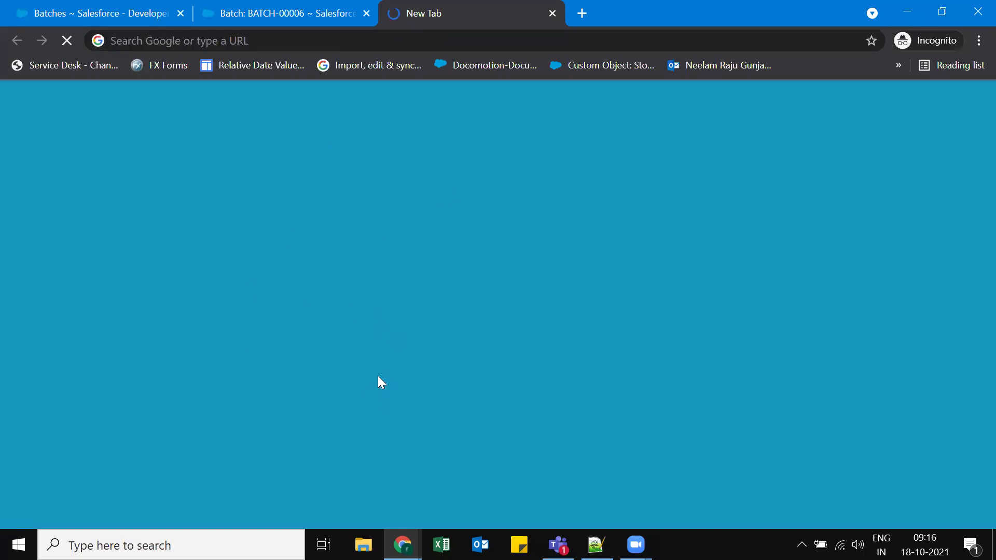
pyautogui.press('Escape')
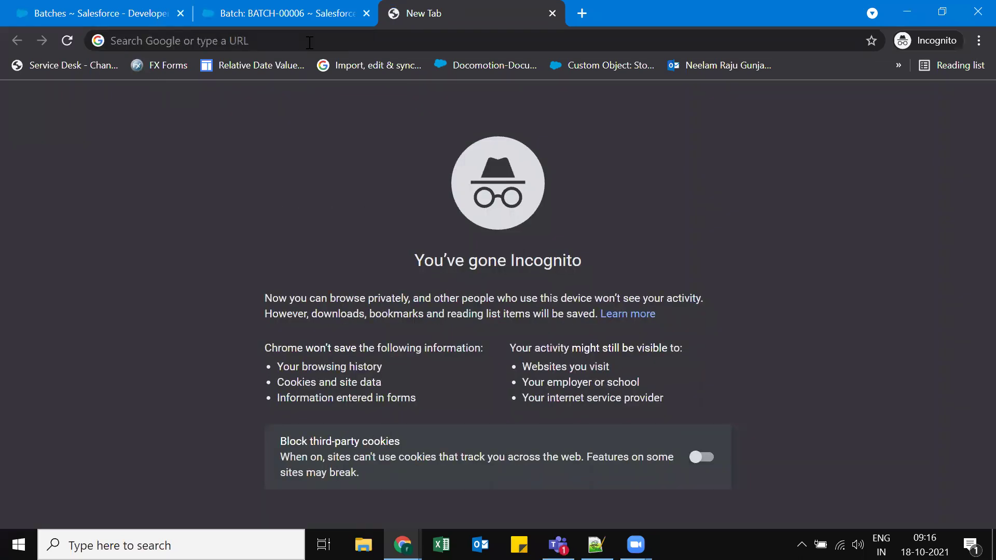
pyautogui.click(309, 43)
pyautogui.hotkey('ctrl', 'v')
pyautogui.press('Return')
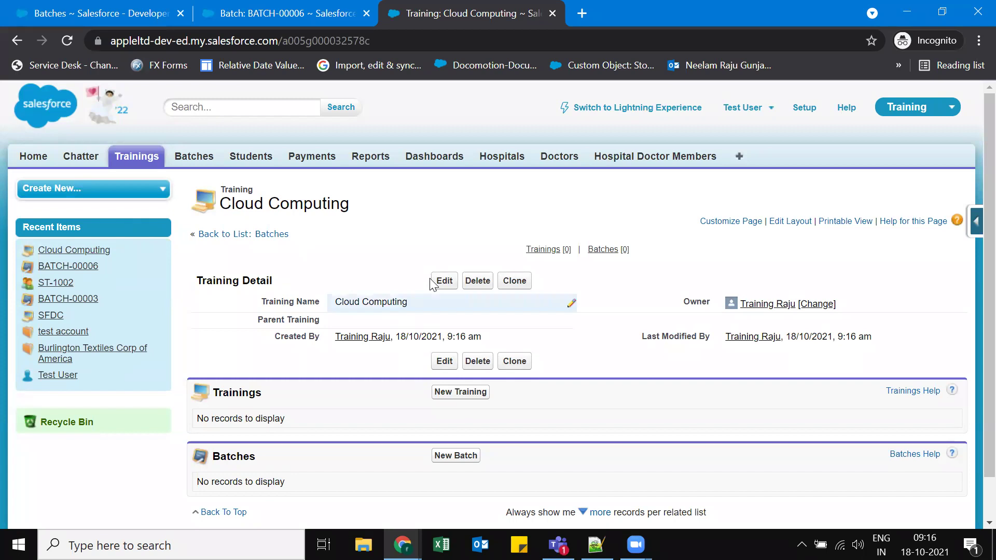
# Attempt to edit Cloud Computing, hitting Insufficient Privileges, then return to the admin window.
pyautogui.click(441, 276)
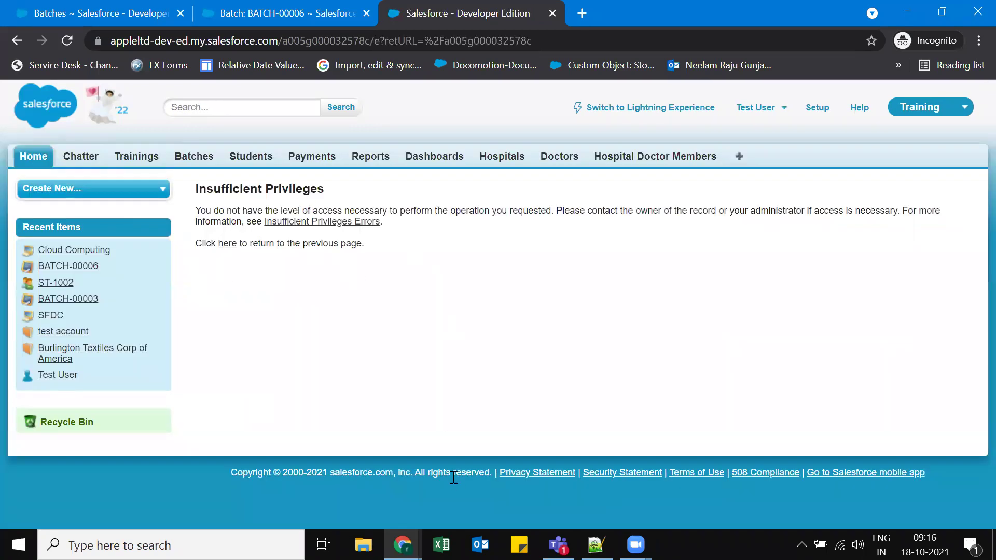
pyautogui.click(403, 544)
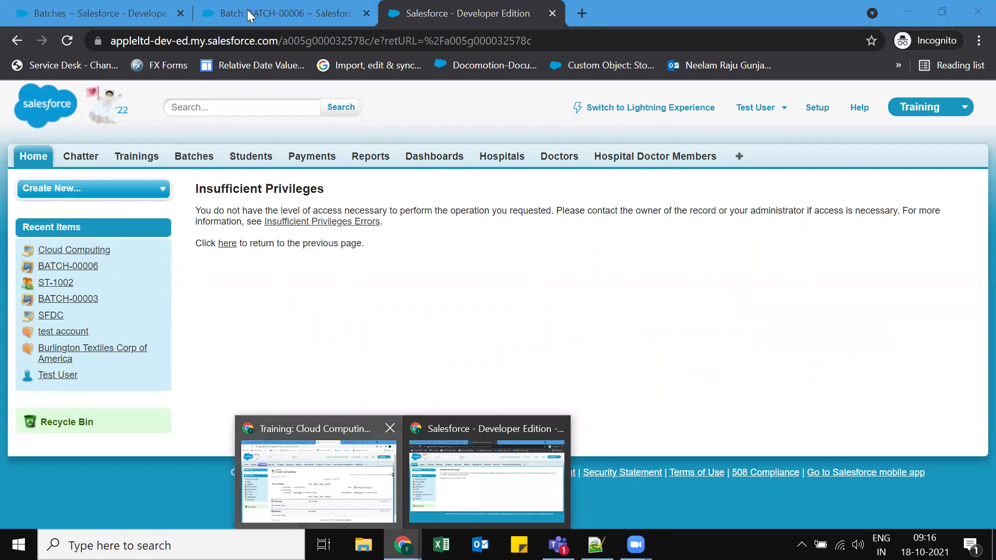
pyautogui.click(319, 477)
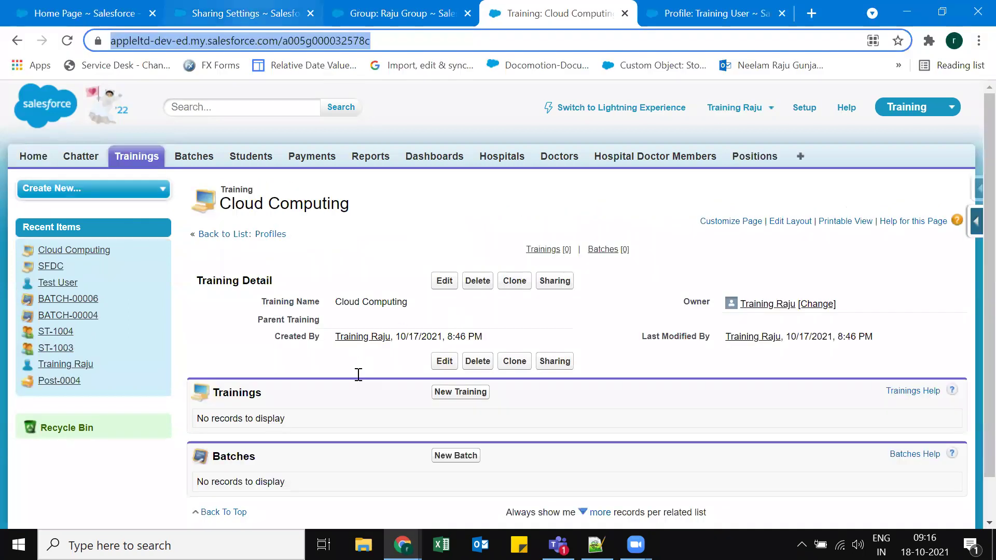
# Delete the Training sharing rule for Batch Group, then go back to Cloud Computing in the second user's window.
pyautogui.hotkey('ctrl', '2')
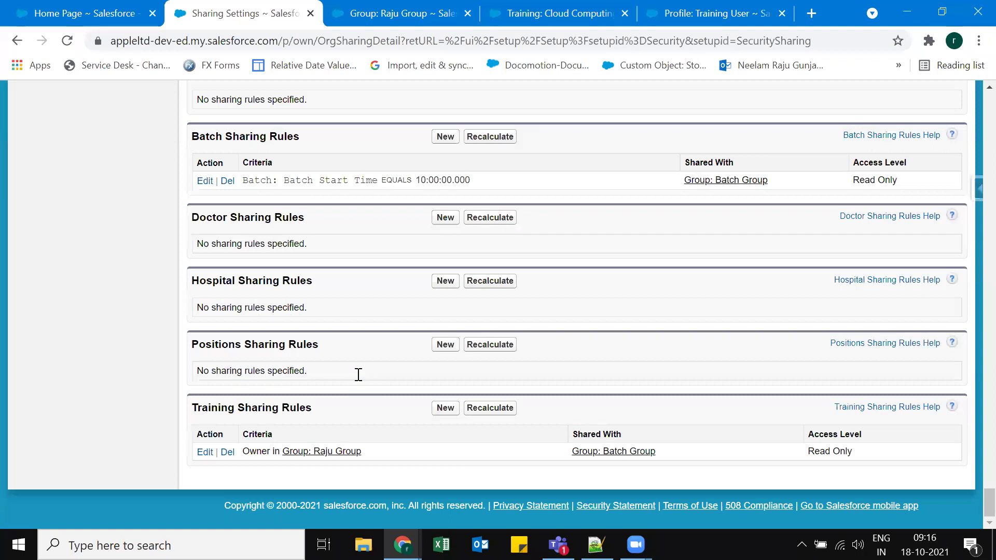
pyautogui.scroll(3, 358, 375)
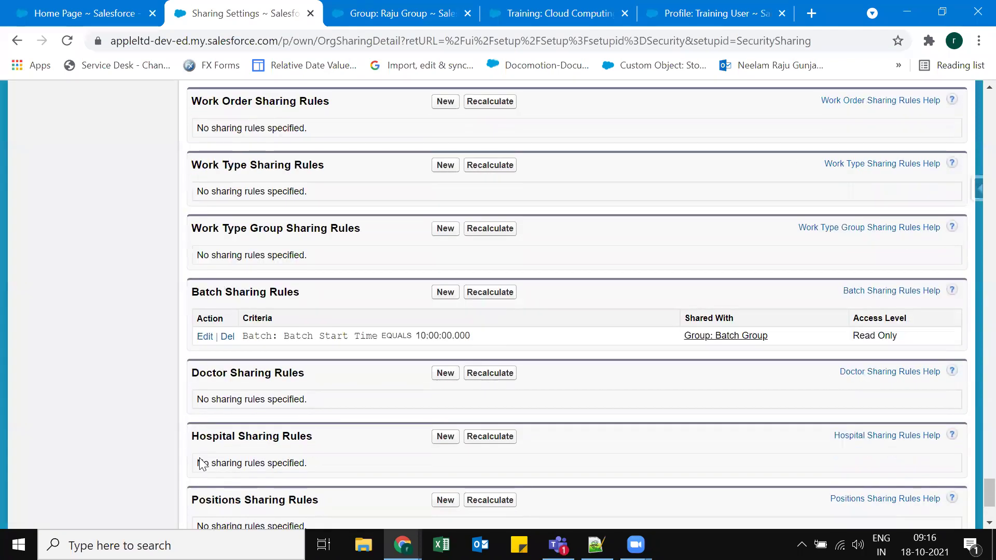
pyautogui.scroll(-1, 201, 460)
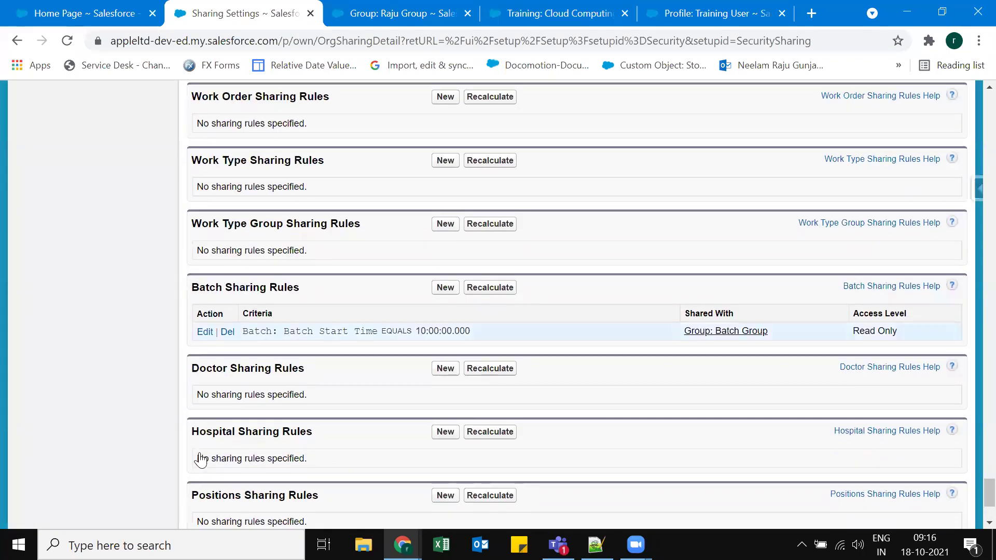
pyautogui.scroll(-3, 201, 459)
pyautogui.click(205, 451)
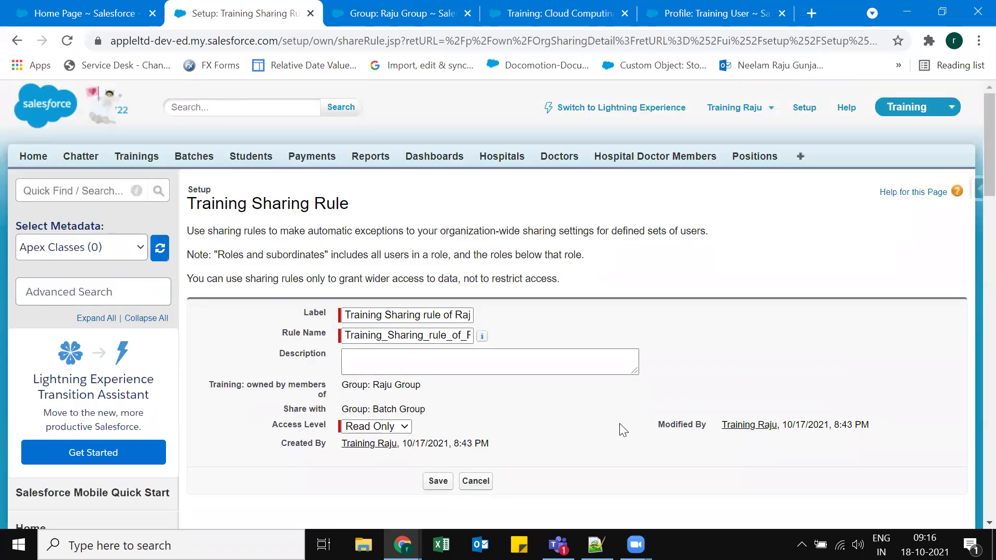
pyautogui.hotkey('alt', 'Left')
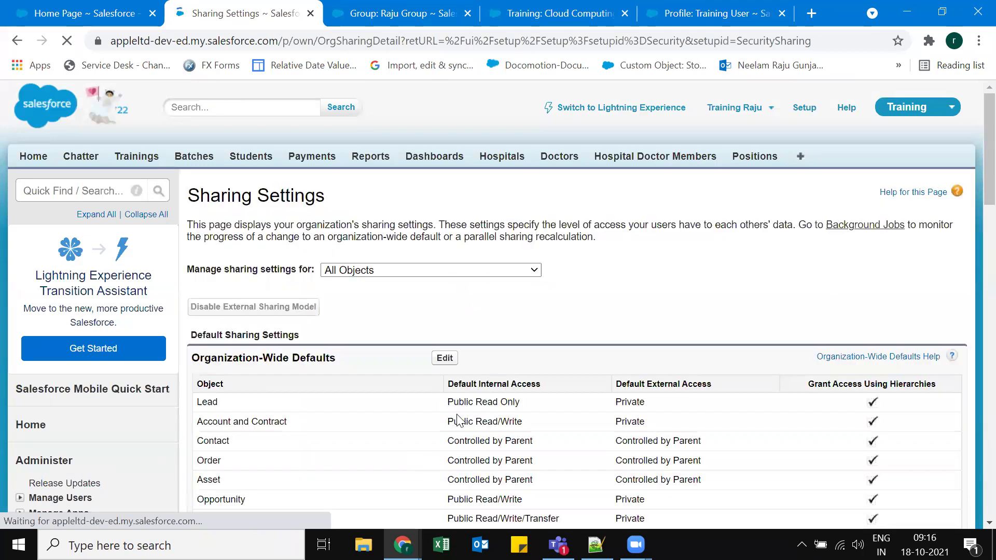
pyautogui.scroll(-1, 971, 447)
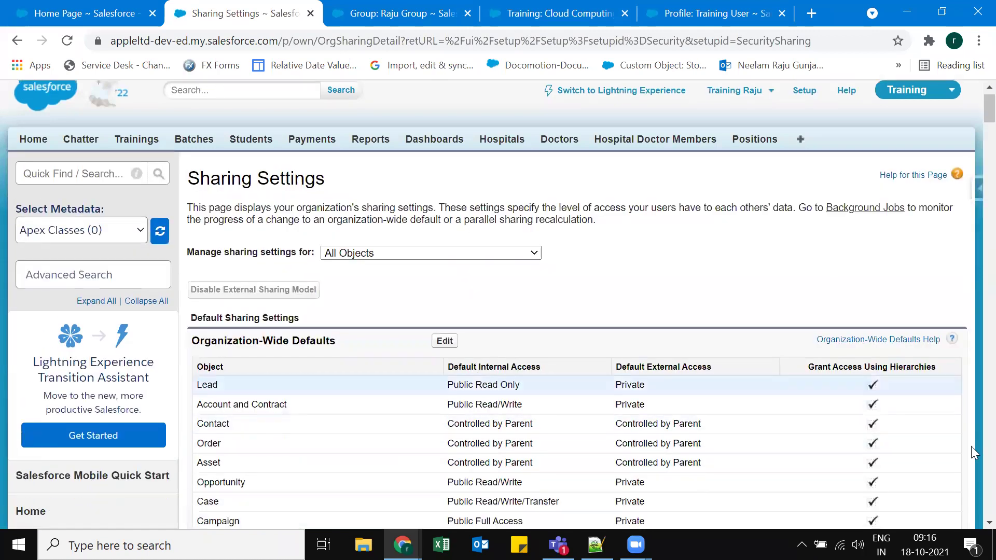
pyautogui.scroll(-4, 223, 448)
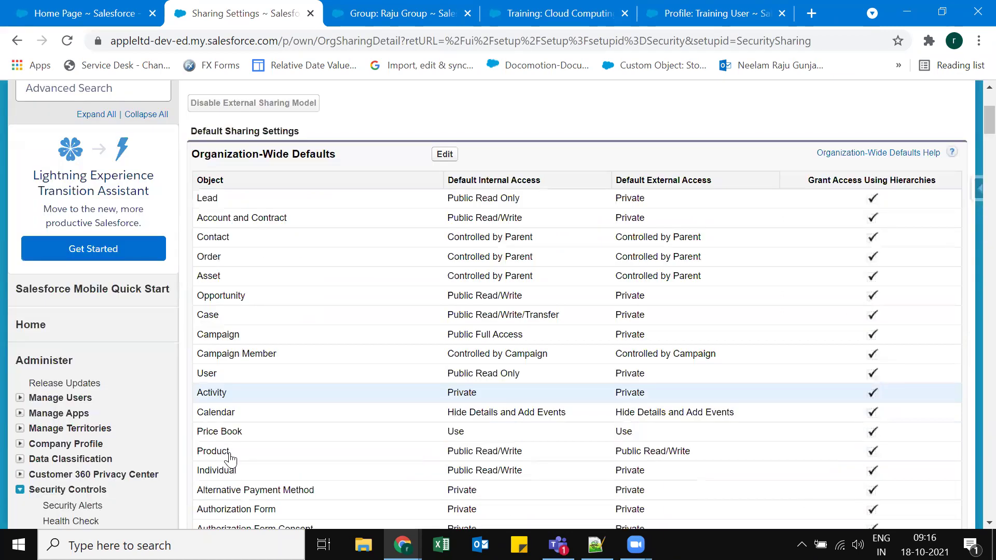
pyautogui.scroll(-3, 585, 207)
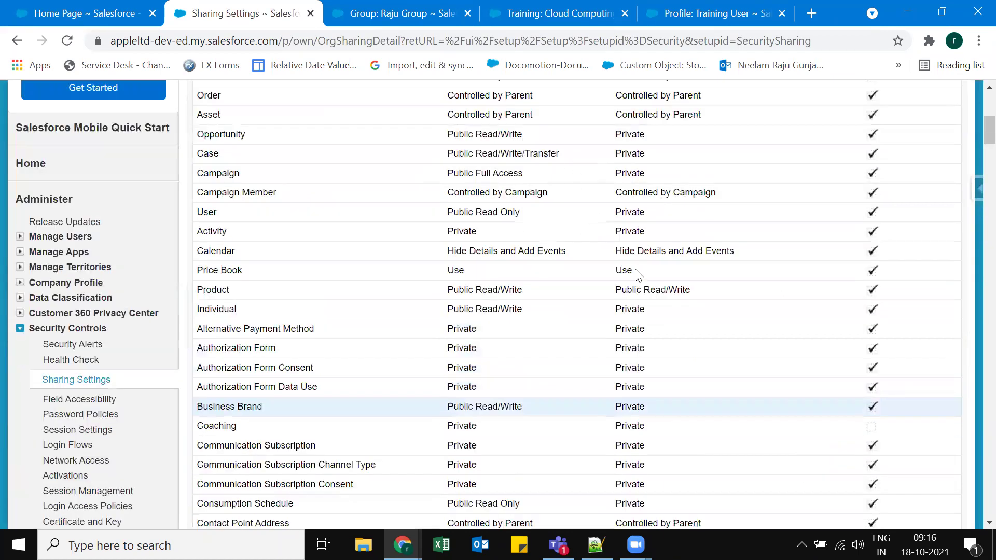
pyautogui.scroll(-15, 638, 275)
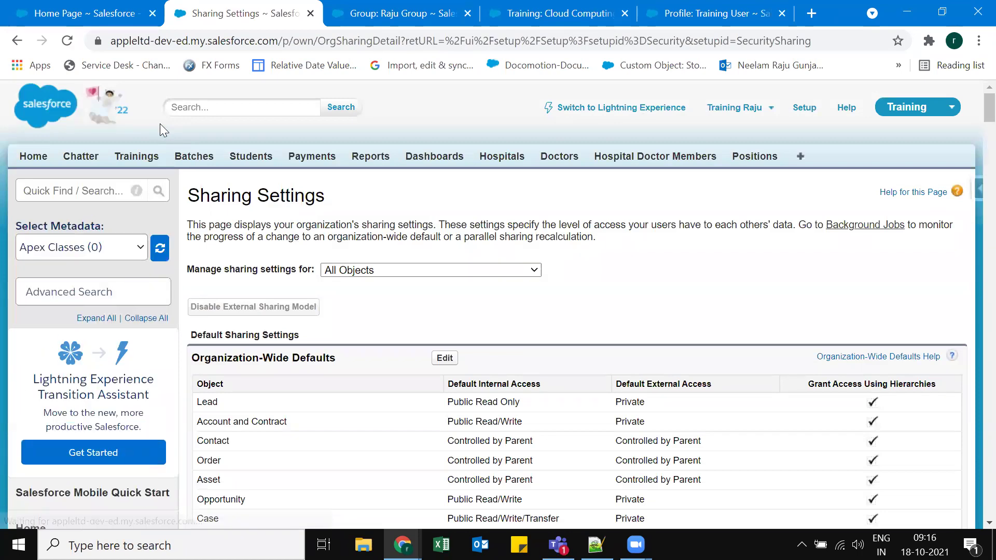
pyautogui.hotkey('alt', 'Tab')
pyautogui.hotkey('alt', 'Left')
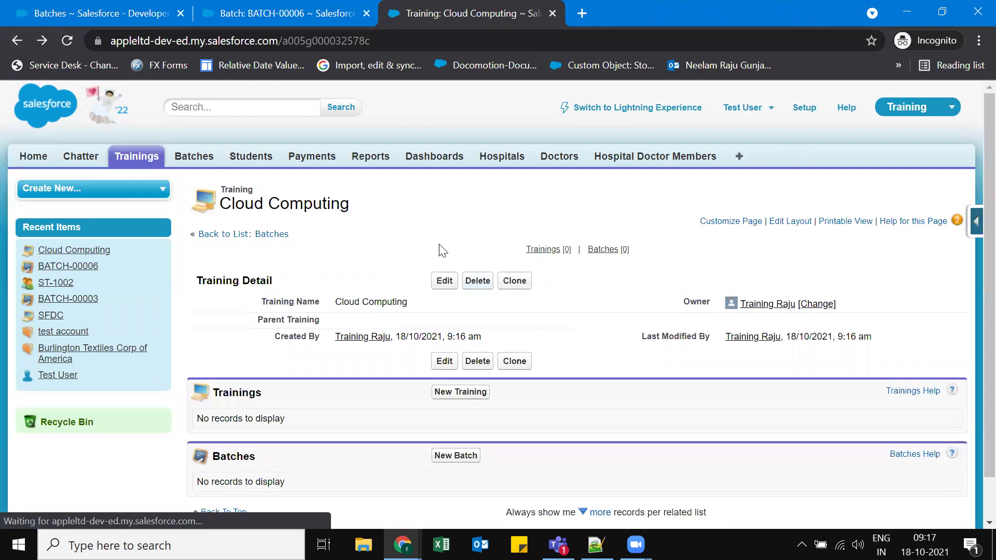
# Reload Cloud Computing as the second user, see Insufficient Privileges, then return to Sharing Settings.
pyautogui.click(67, 41)
pyautogui.moveTo(195, 189); pyautogui.dragTo(325, 188)
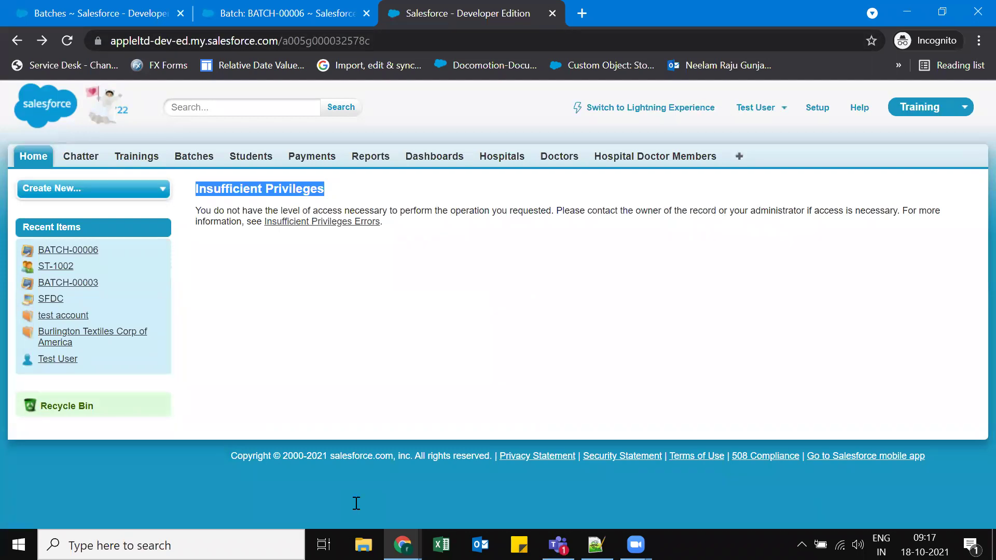
pyautogui.press('super+2')
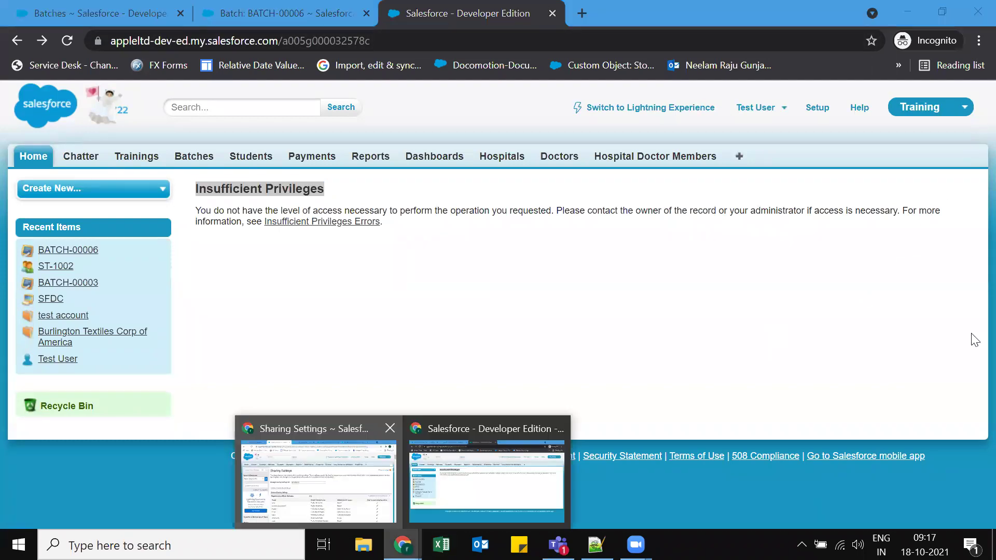
pyautogui.press('super+2')
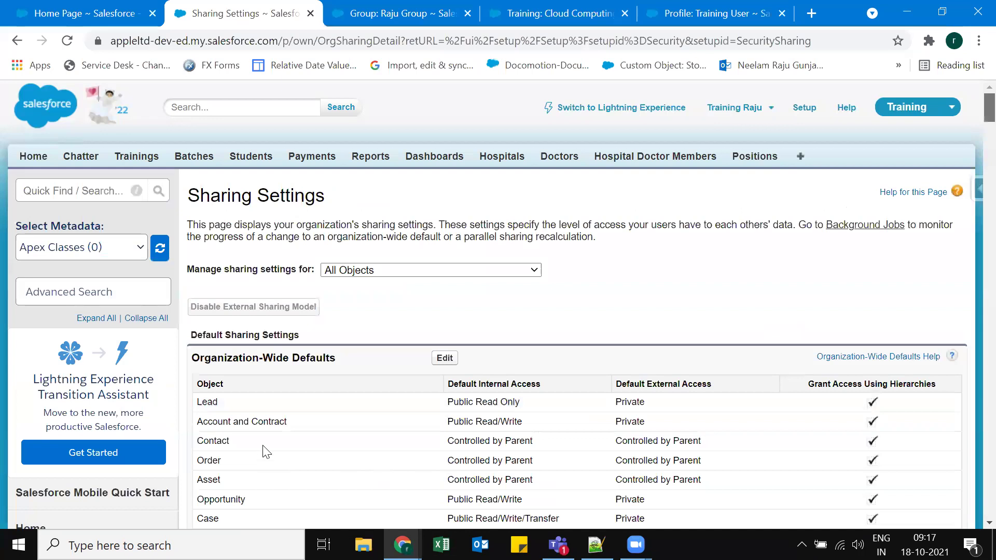
# Fill in the new Training sharing rule's label with the previously used one.
pyautogui.scroll(-5, 434, 433)
pyautogui.scroll(-15, 433, 434)
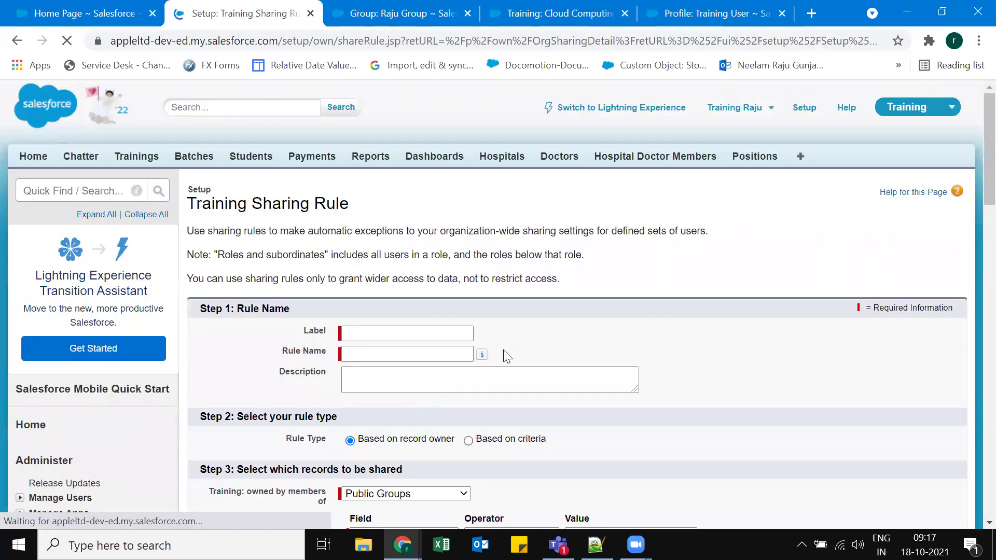
pyautogui.press('Down')
pyautogui.press('Down')
pyautogui.press('Return')
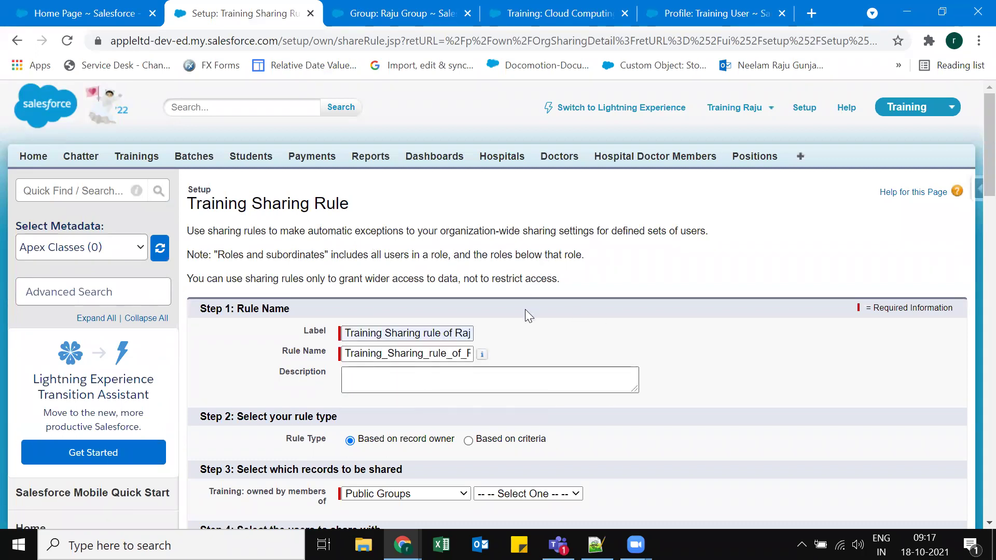
pyautogui.scroll(-4, 525, 309)
pyautogui.scroll(-1, 597, 282)
# Share Raju Group-owned records Read Only with Batch Group, save, and confirm the recalculation.
pyautogui.click(526, 260)
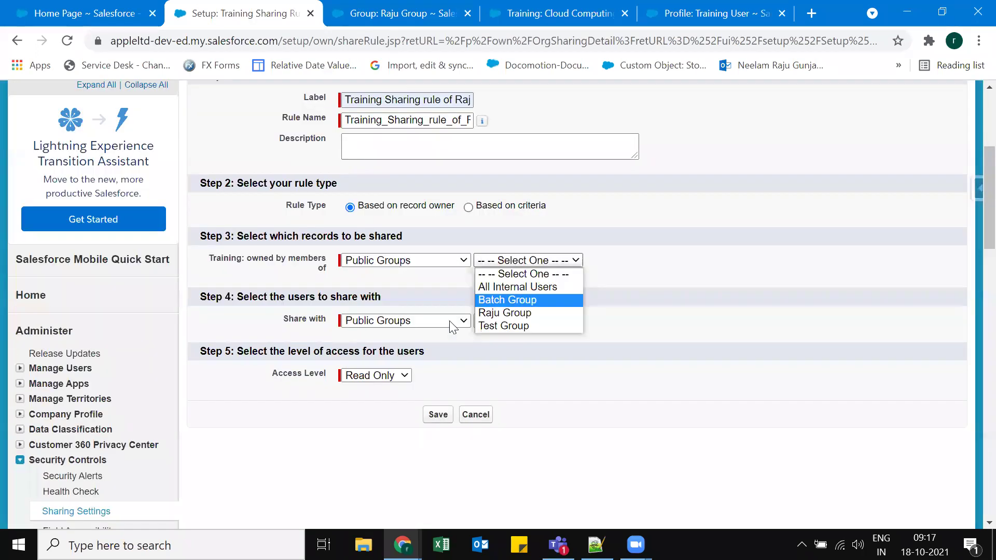
pyautogui.click(518, 314)
pyautogui.click(528, 321)
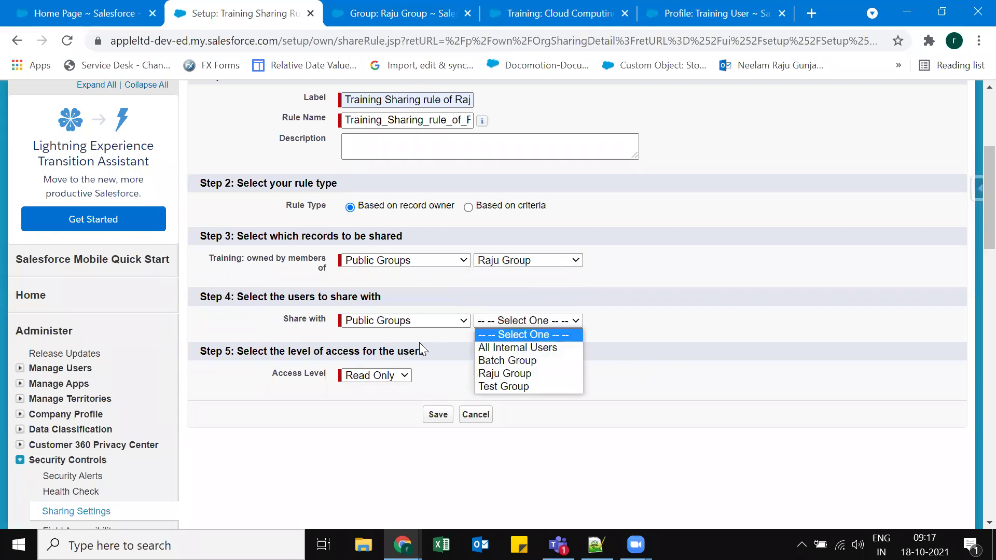
pyautogui.click(498, 358)
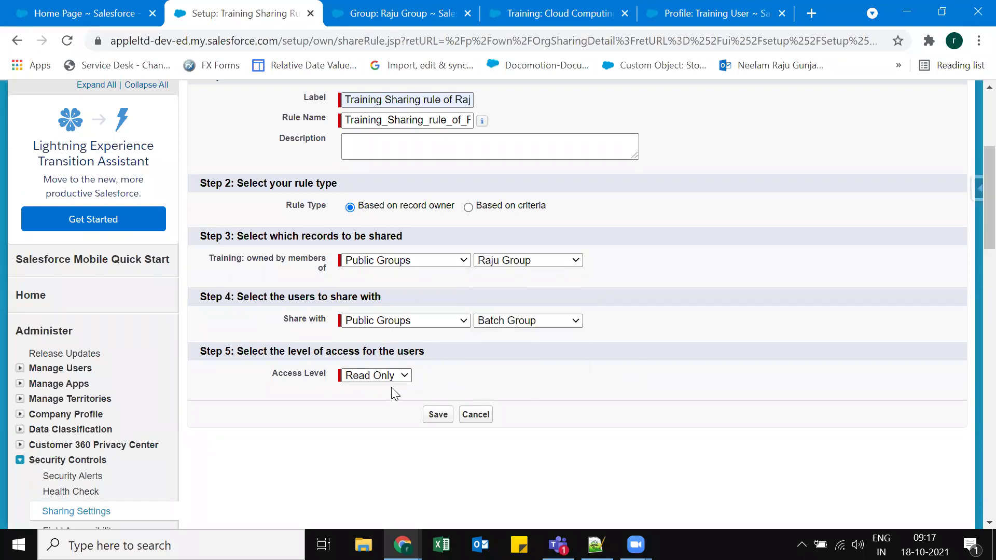
pyautogui.click(437, 415)
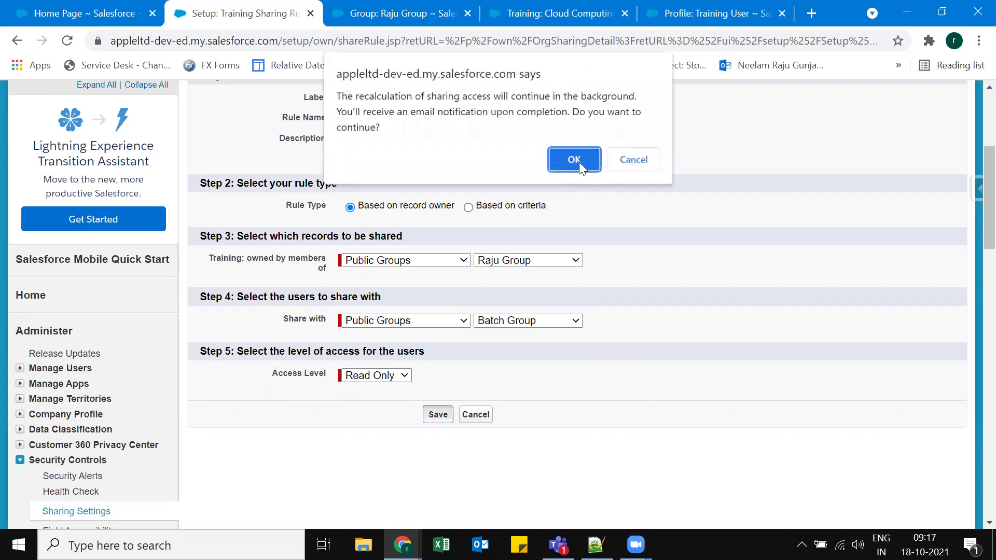
pyautogui.click(575, 160)
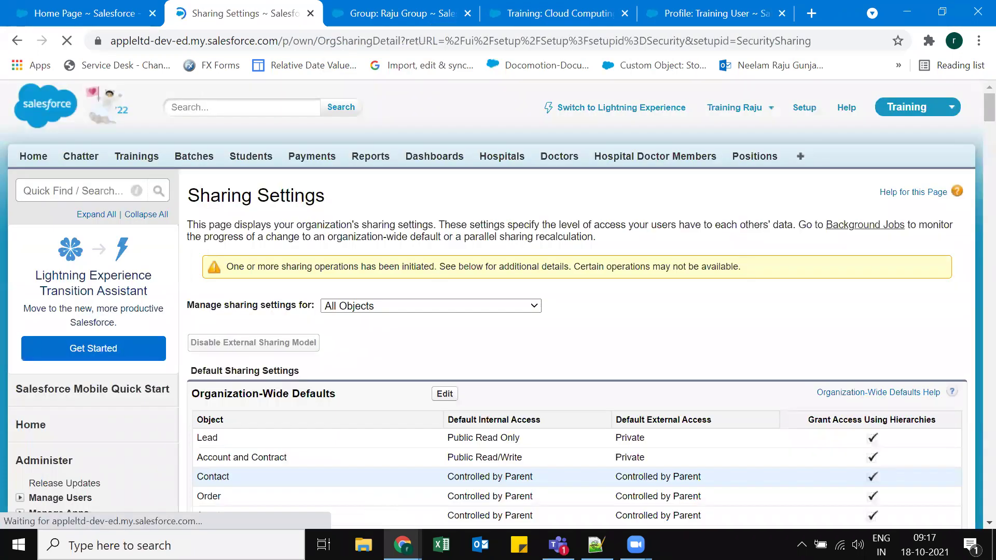
pyautogui.moveTo(402, 545)
pyautogui.click(474, 495)
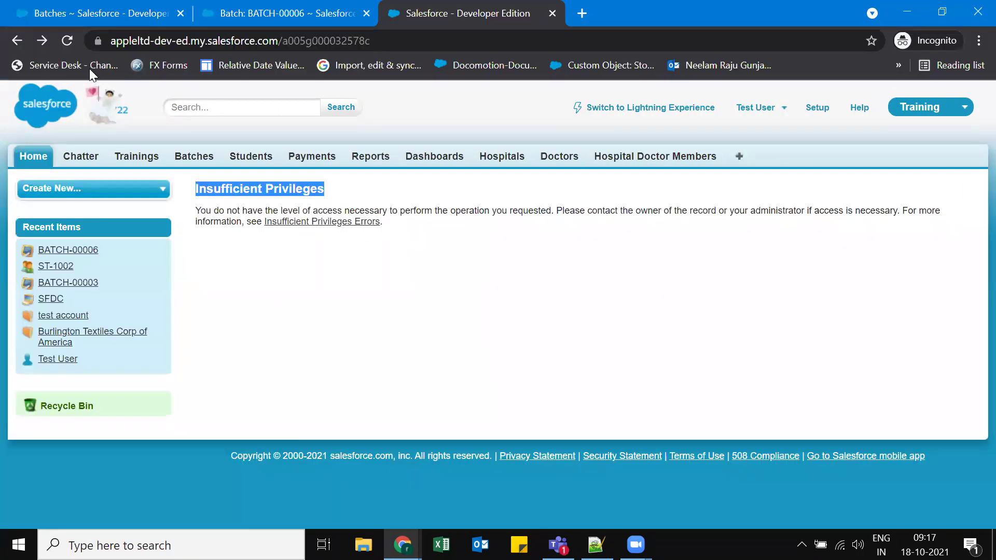
pyautogui.click(67, 42)
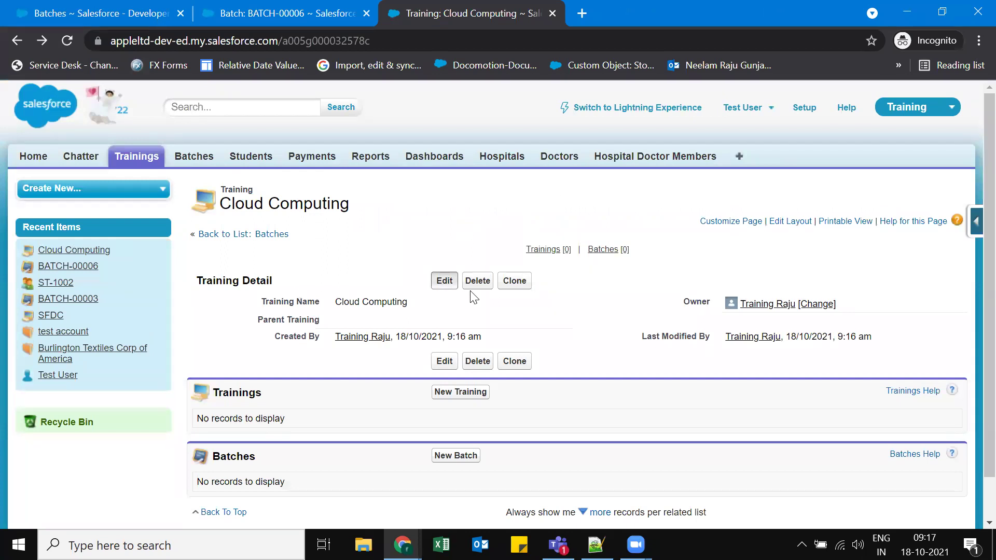
pyautogui.click(450, 282)
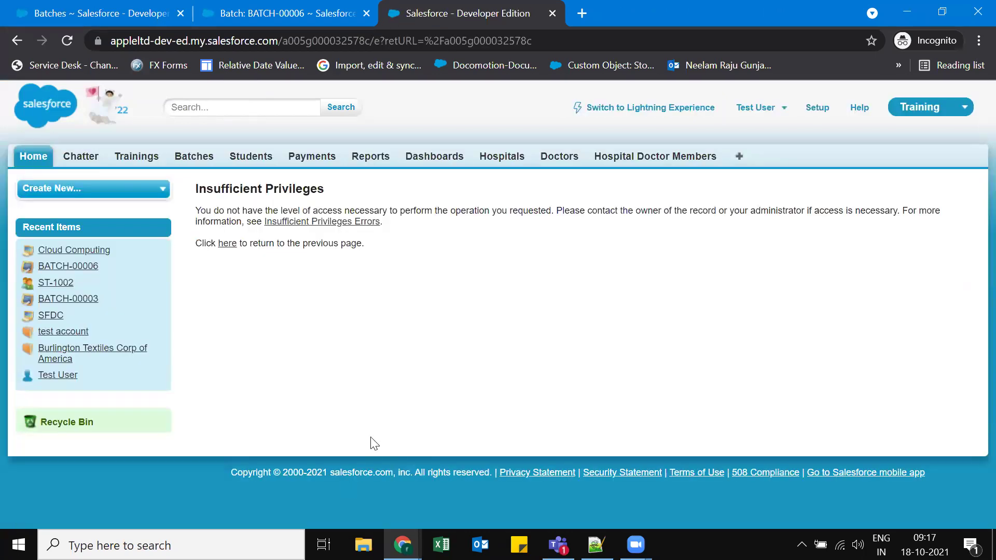
pyautogui.press('super+2')
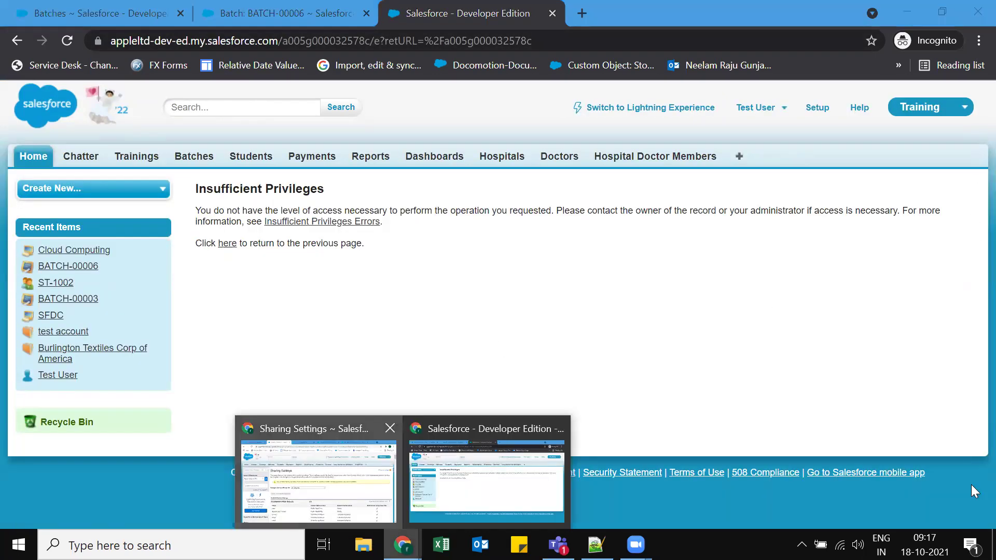
pyautogui.press('super+2')
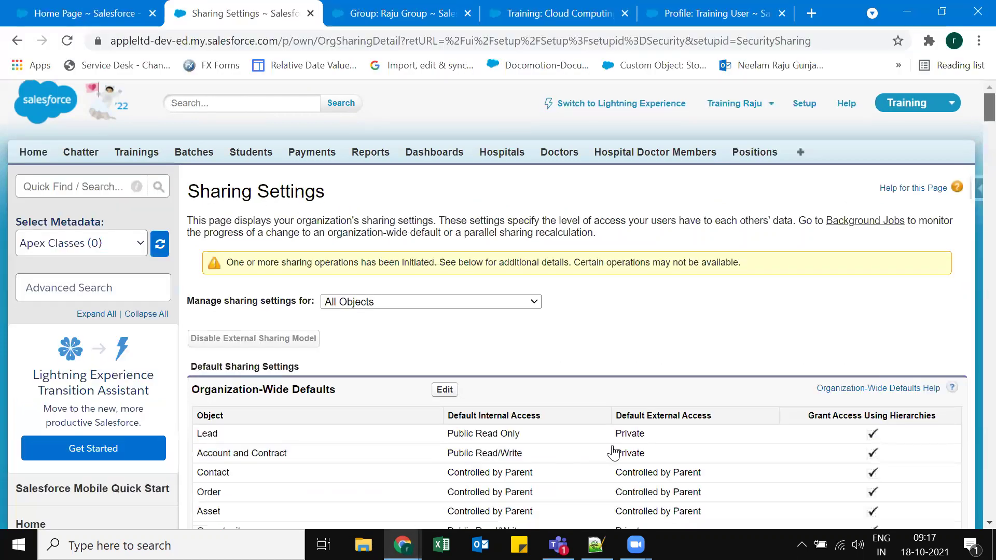
# Change the Raju Group to Batch Group Training sharing rule to Read/Write and confirm recalculation.
pyautogui.scroll(-15, 313, 431)
pyautogui.scroll(-20, 223, 472)
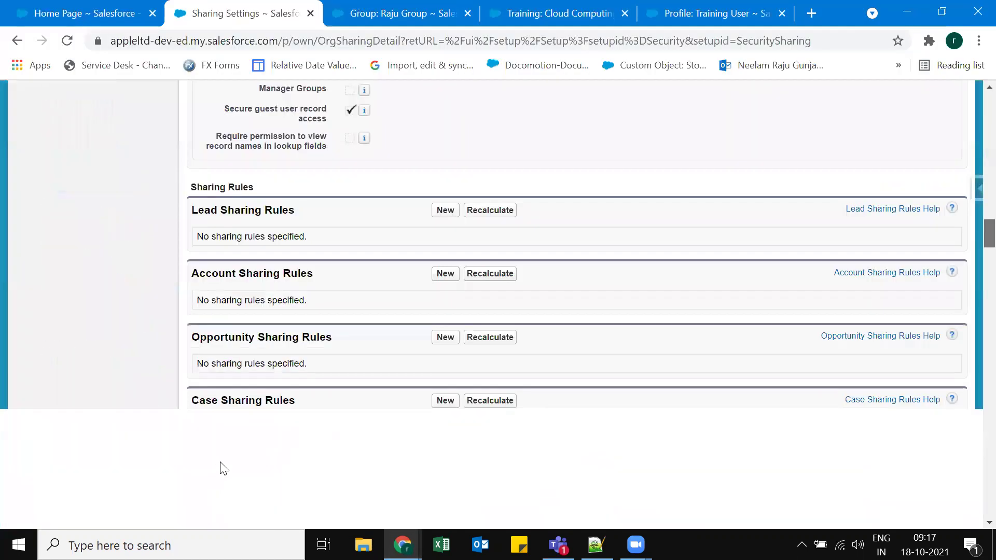
pyautogui.scroll(-5, 235, 464)
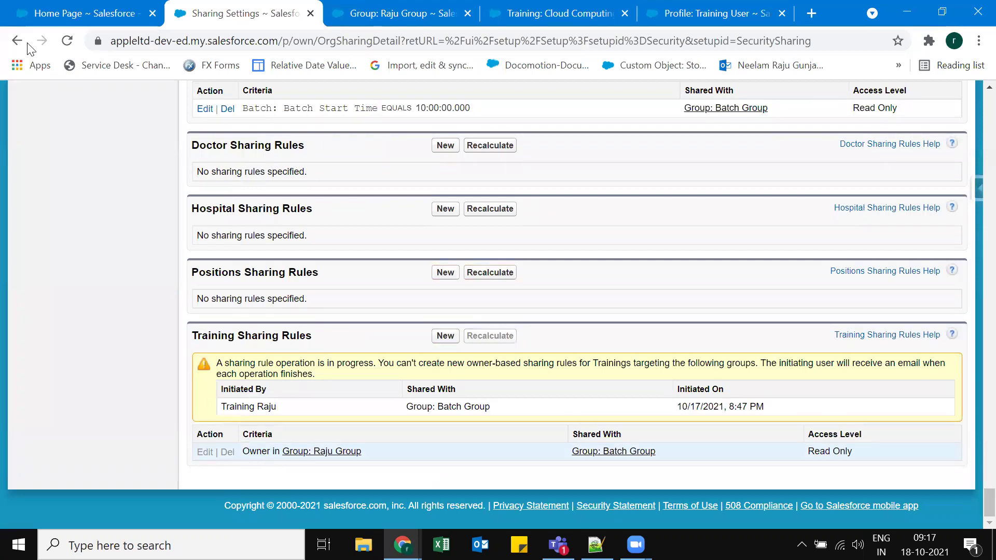
pyautogui.click(66, 40)
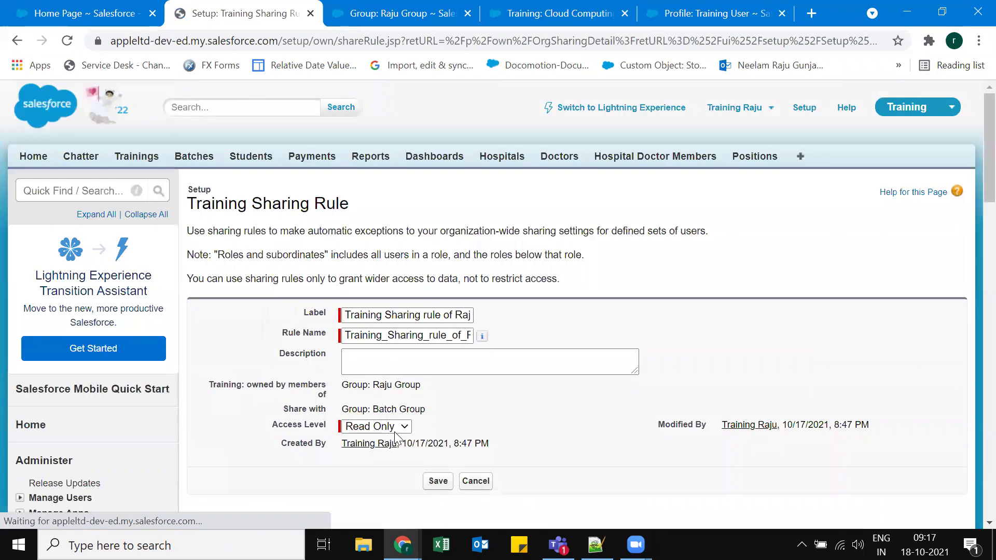
pyautogui.click(376, 426)
pyautogui.click(438, 482)
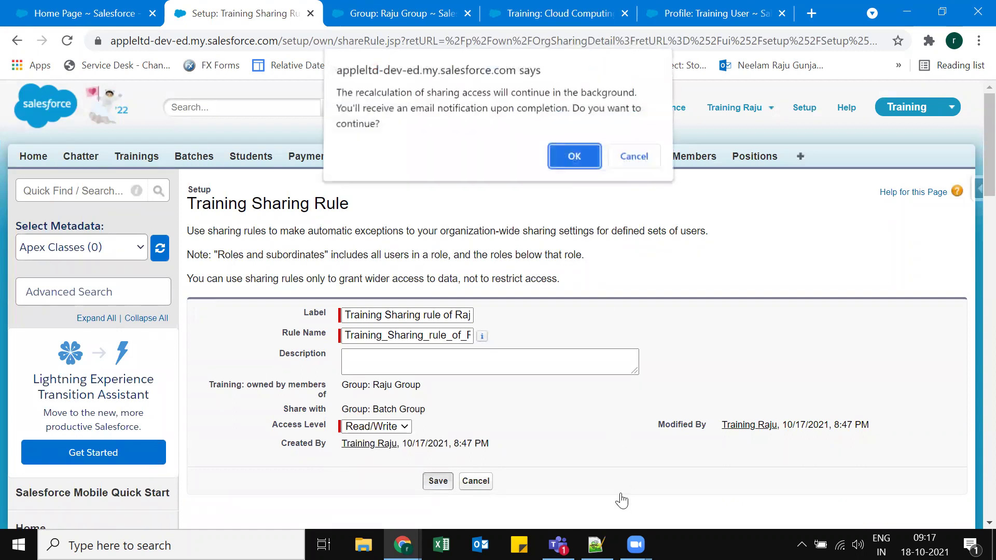
pyautogui.press('Return')
# As the test user in the incognito window, rename Cloud Computing to 'Cloud Computing-Part1' and save.
pyautogui.hotkey('alt', 'Tab')
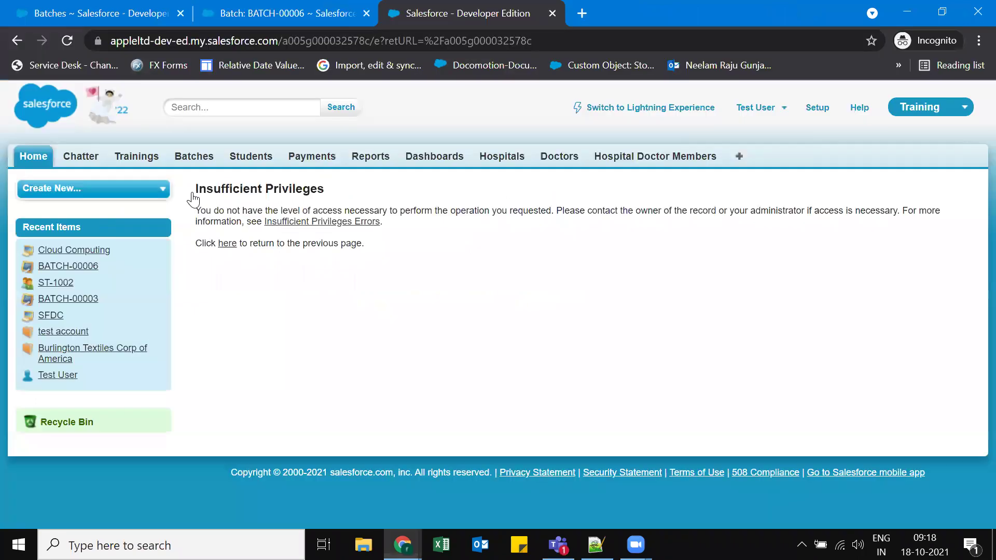
pyautogui.press('F5')
pyautogui.click(553, 249)
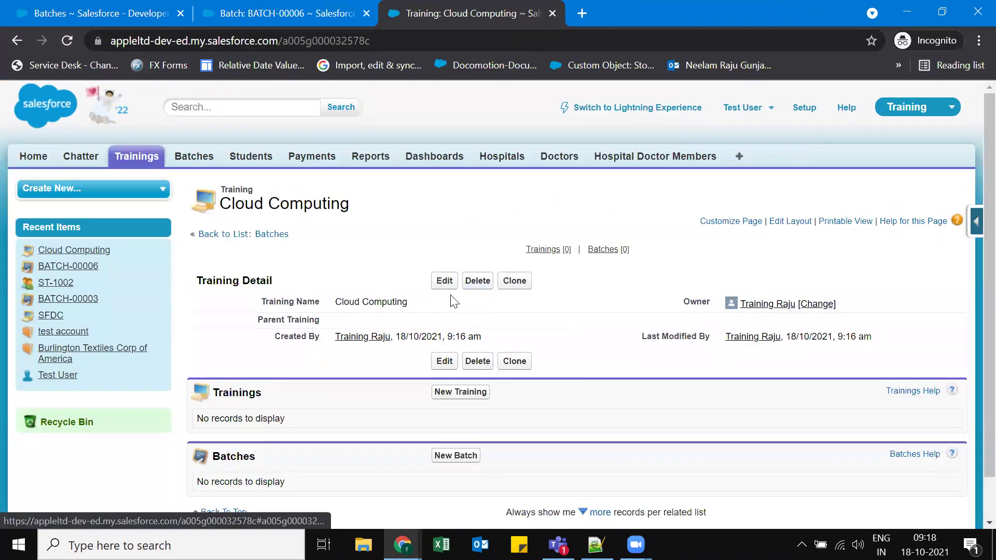
pyautogui.click(444, 282)
pyautogui.click(459, 301)
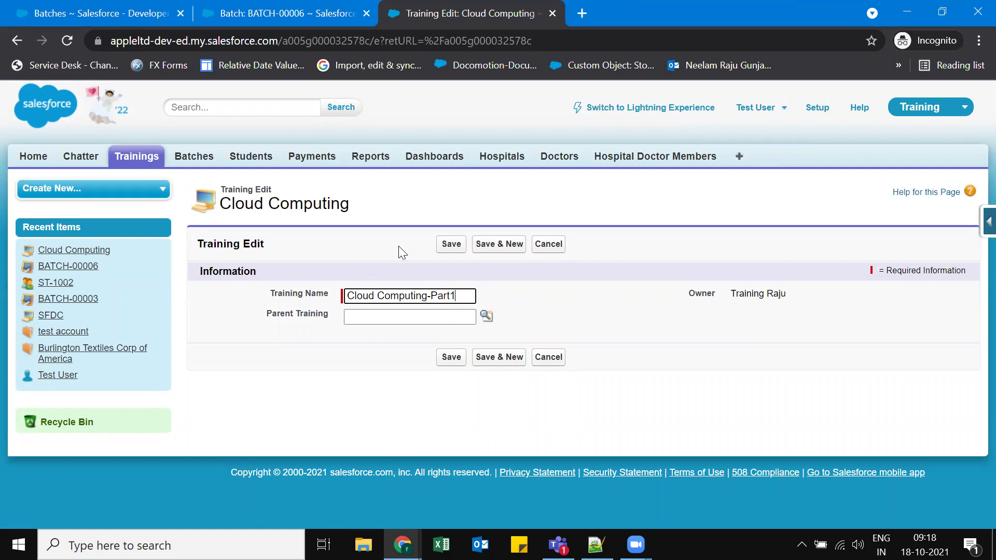
pyautogui.click(450, 243)
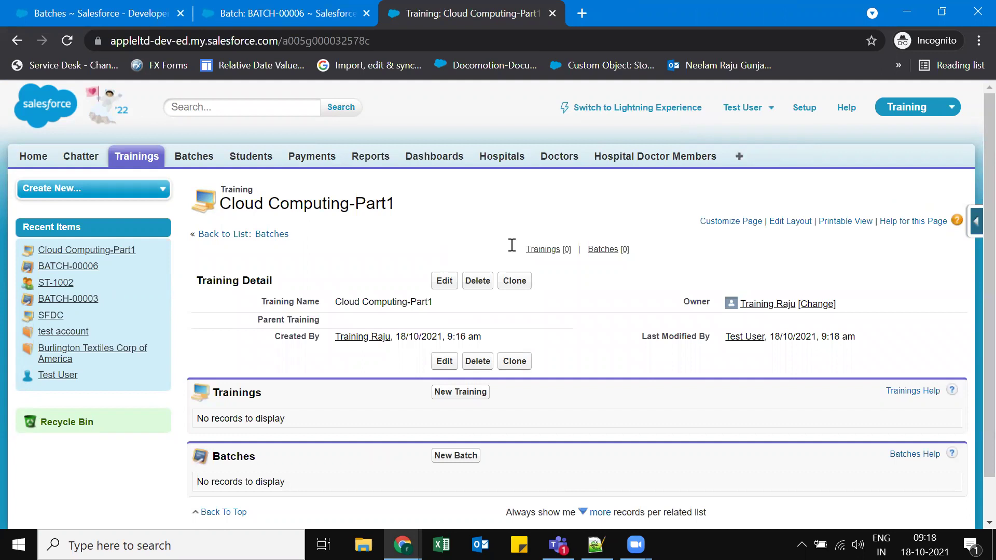
pyautogui.hotkey('alt', 'Tab')
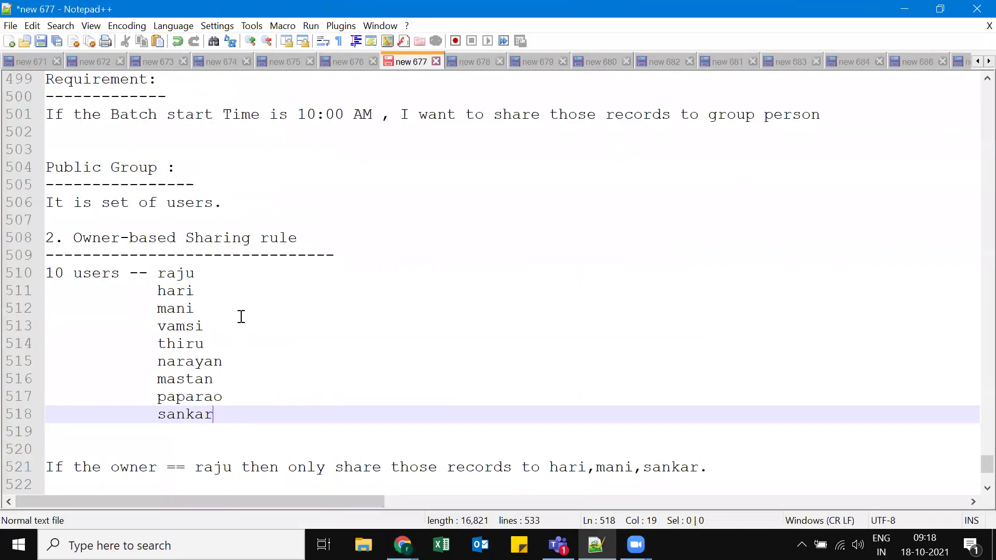
# Add a dashed-underlined 'Manual Sharing' heading with 'Manual sharing is nothing but, to share the records by manually.'.
pyautogui.scroll(4, 241, 316)
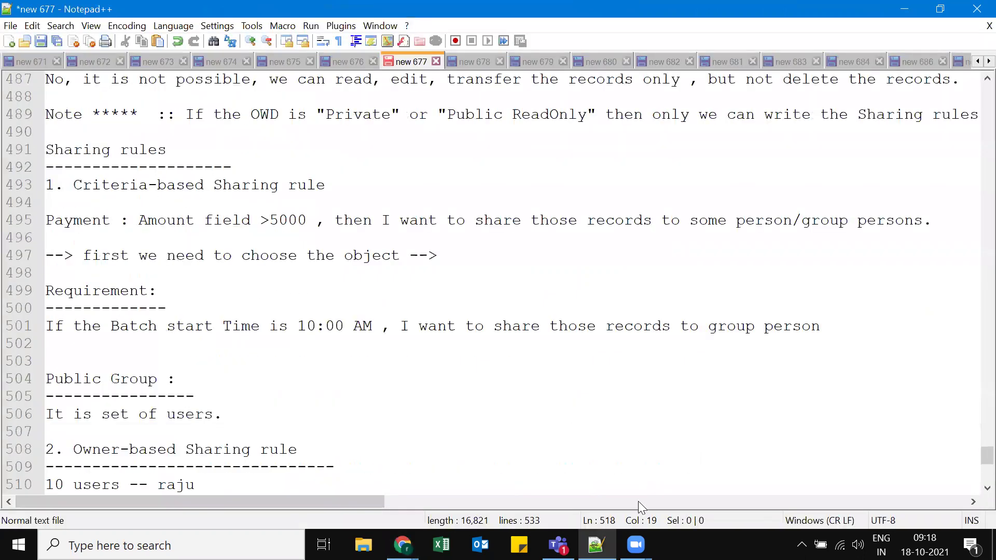
pyautogui.scroll(5, 638, 503)
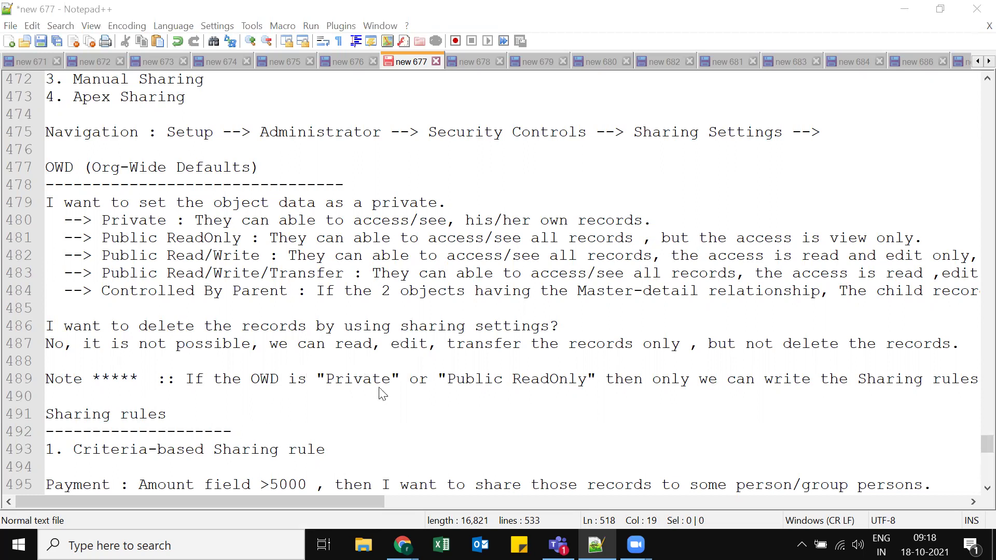
pyautogui.scroll(-3, 197, 415)
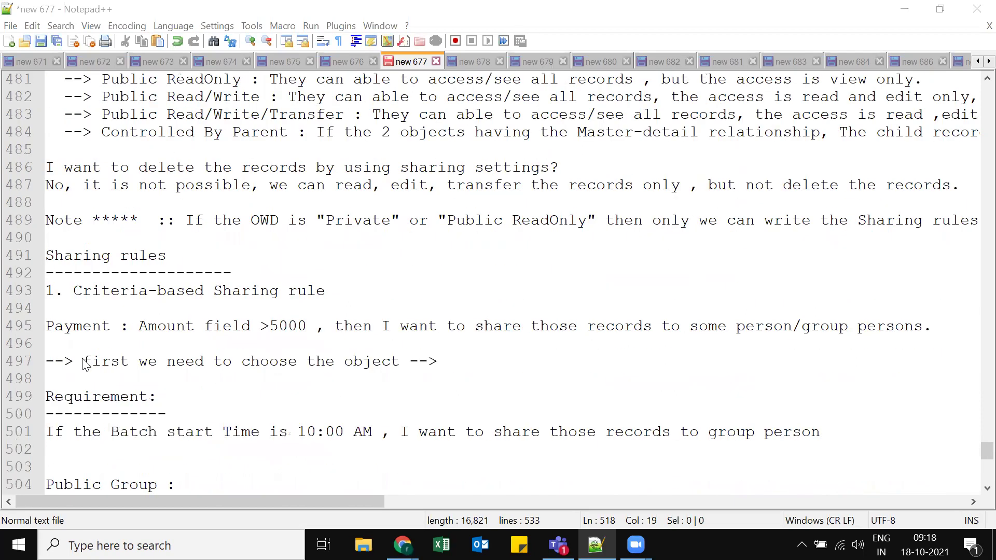
pyautogui.click(86, 363)
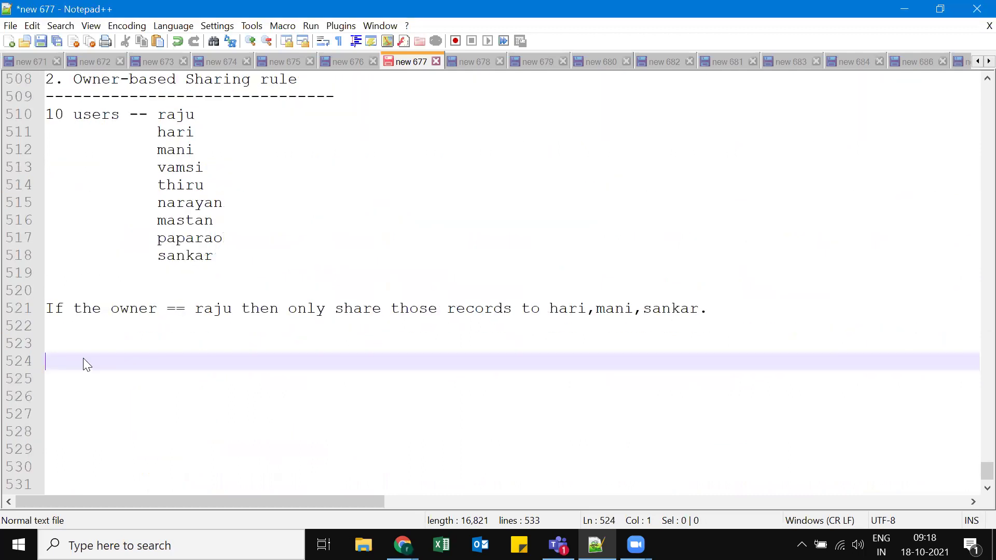
pyautogui.write('Manual Sharing')
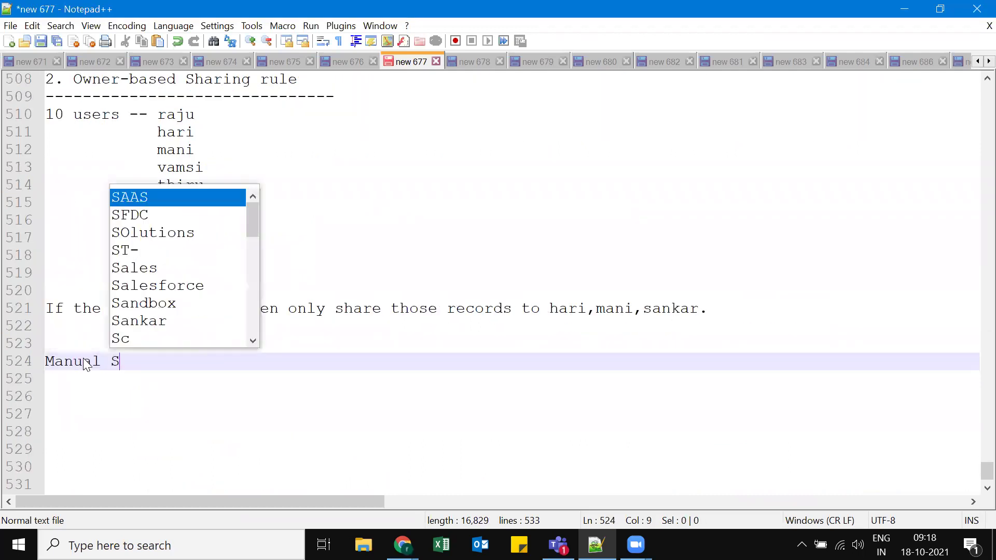
pyautogui.press('Return')
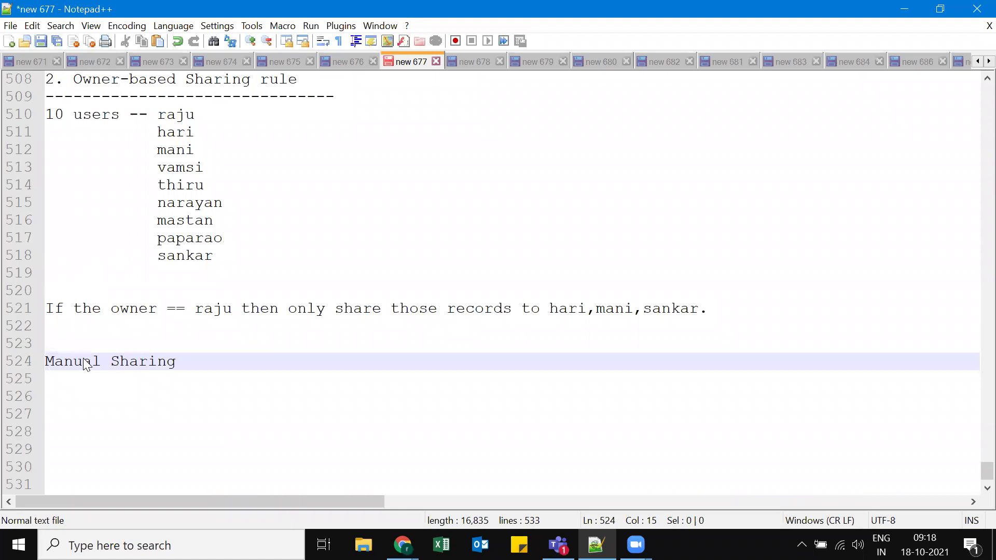
pyautogui.press('Return')
pyautogui.write('--------------------')
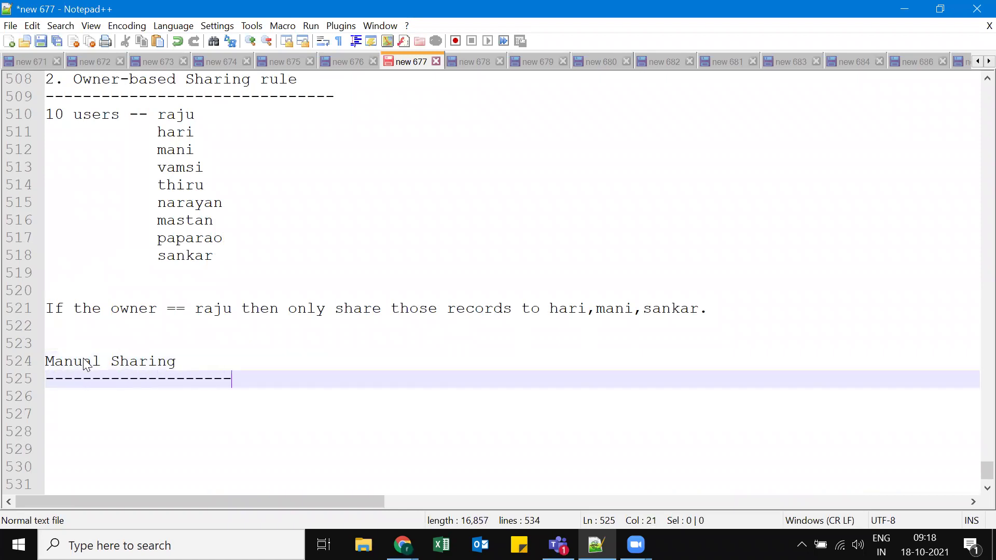
pyautogui.press('Return')
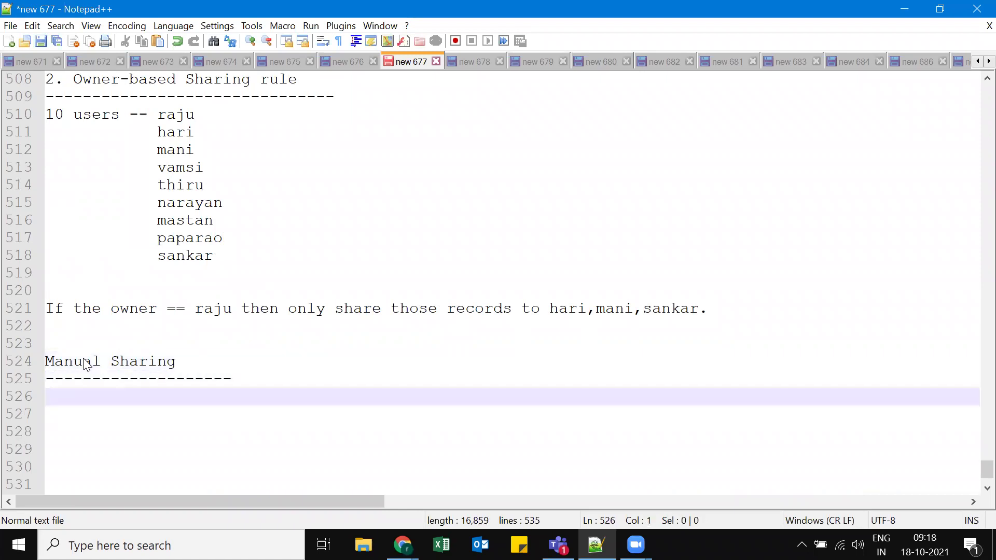
pyautogui.write('Manu')
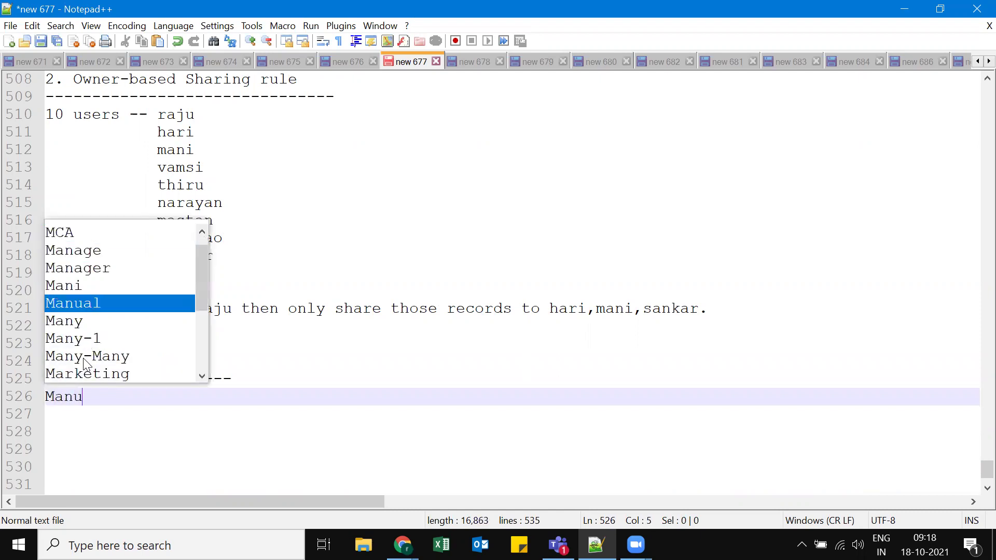
pyautogui.write('al sharin')
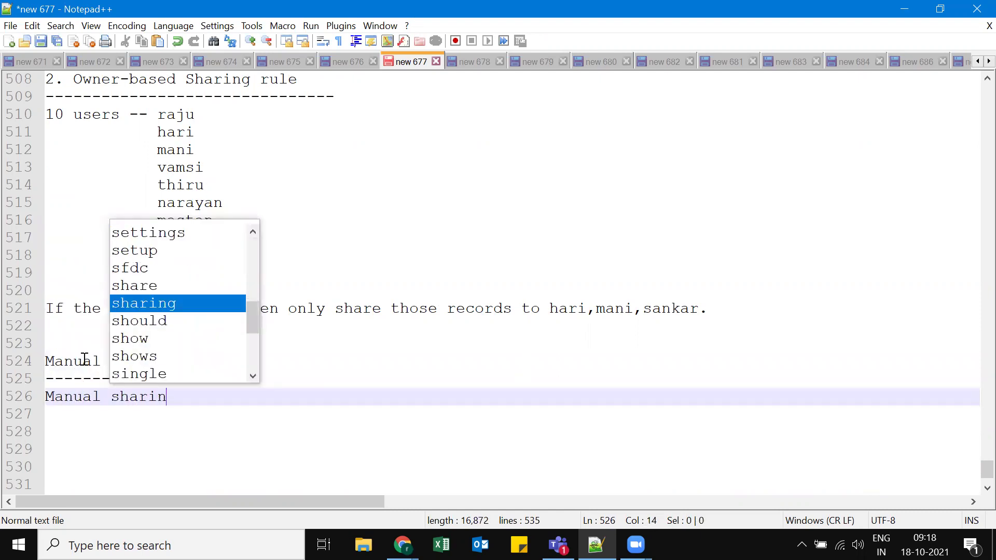
pyautogui.write('g is nothi')
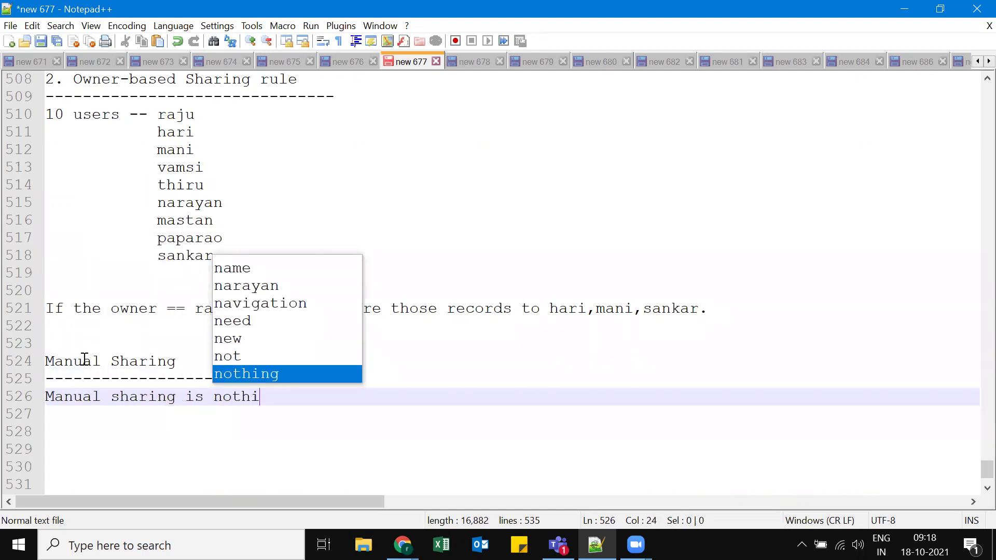
pyautogui.write('ng but, ')
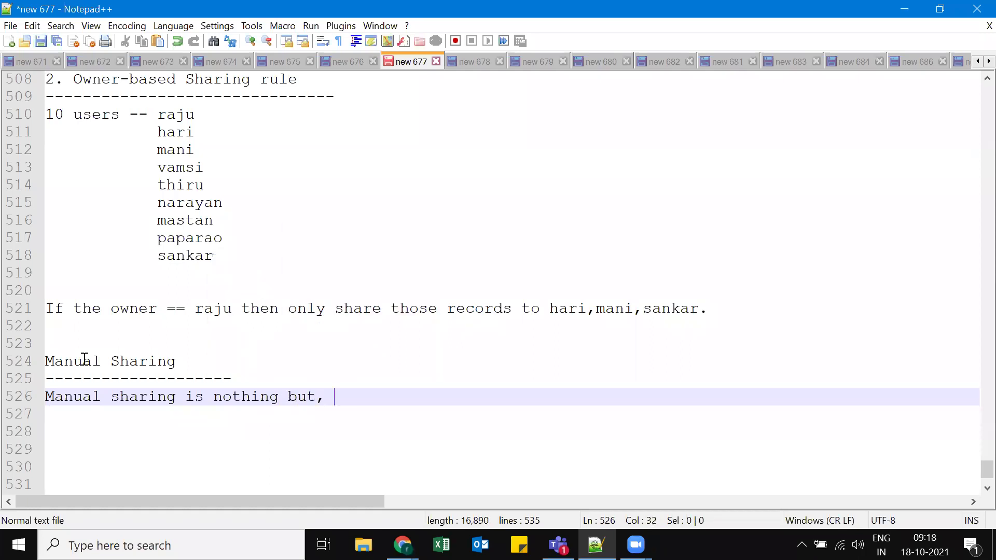
pyautogui.write('to share the records')
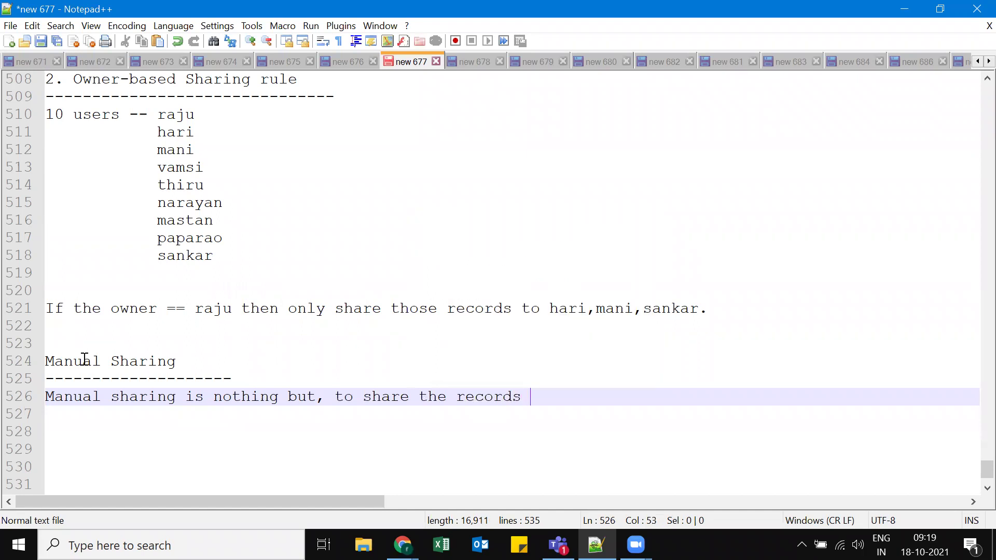
pyautogui.write(' by')
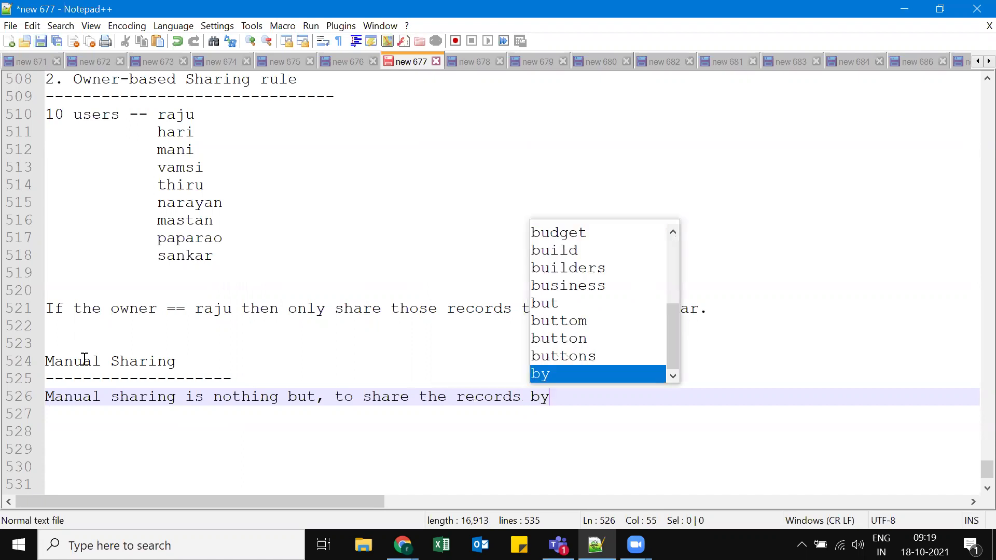
pyautogui.write(' manually')
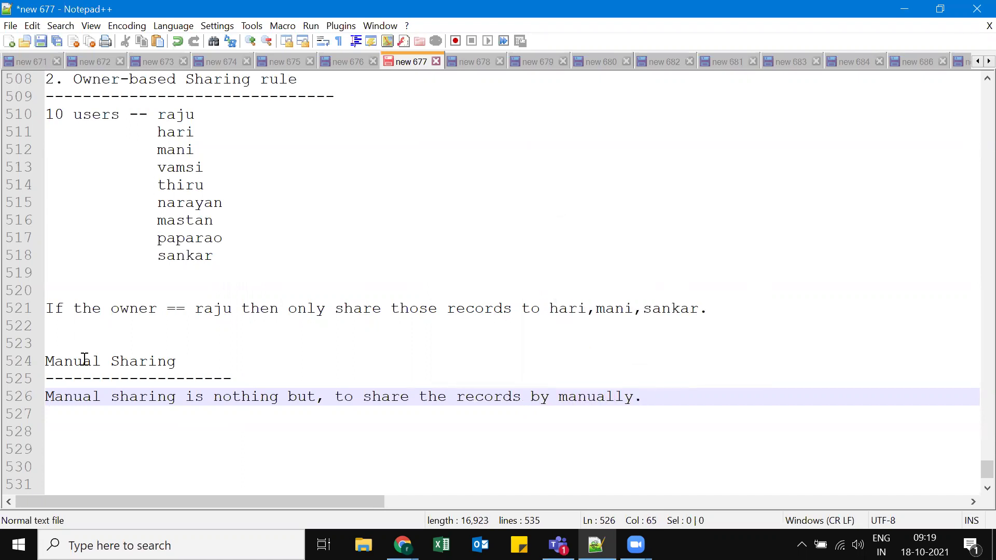
pyautogui.write('.')
# Open the Organization-Wide Defaults for editing in Sharing Settings and save them unchanged.
pyautogui.click(402, 544)
pyautogui.click(311, 466)
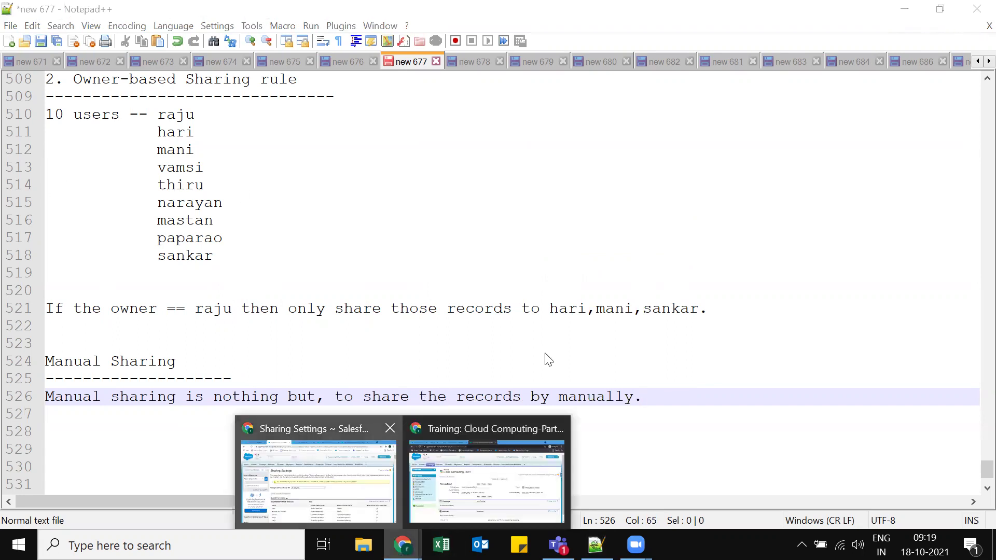
pyautogui.scroll(-2, 609, 326)
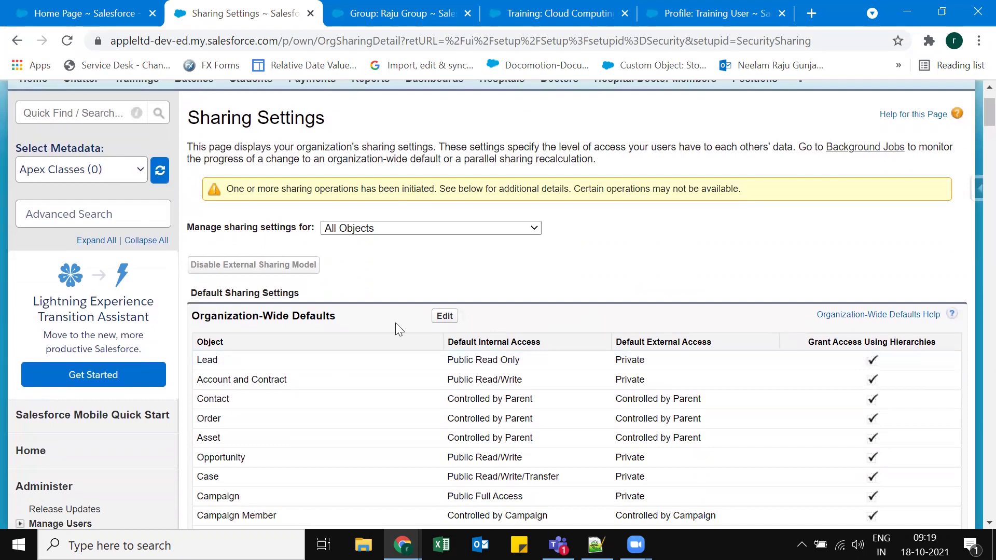
pyautogui.click(436, 321)
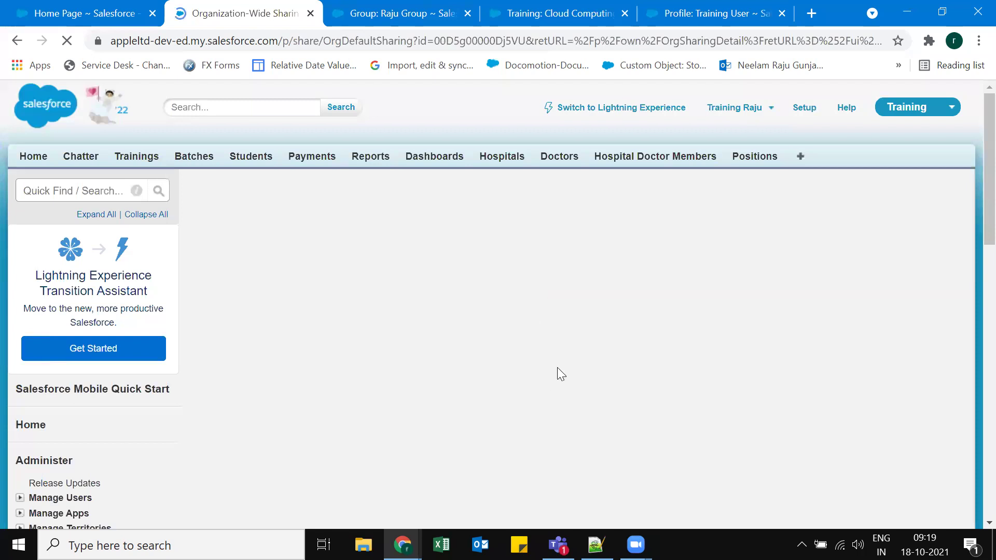
pyautogui.scroll(-8, 529, 319)
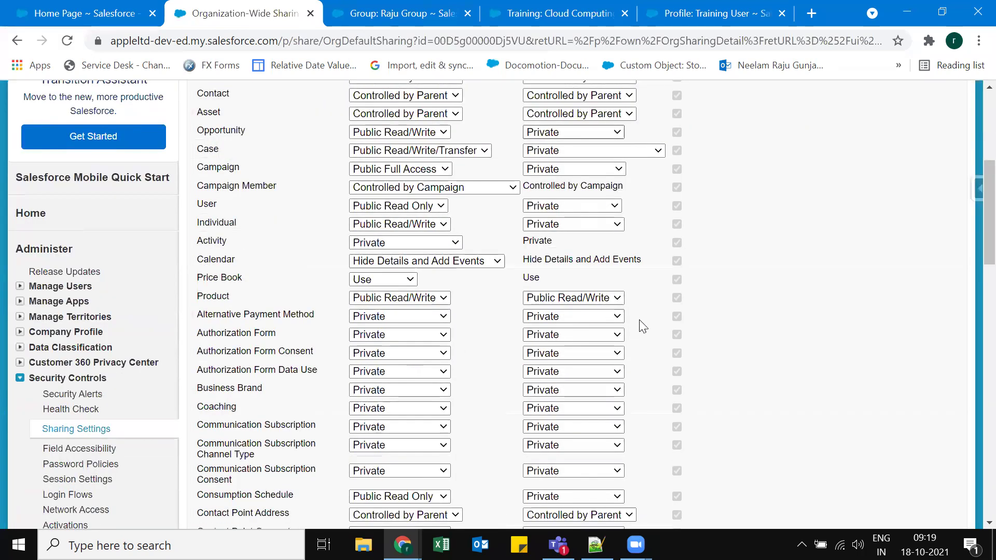
pyautogui.scroll(-3, 656, 325)
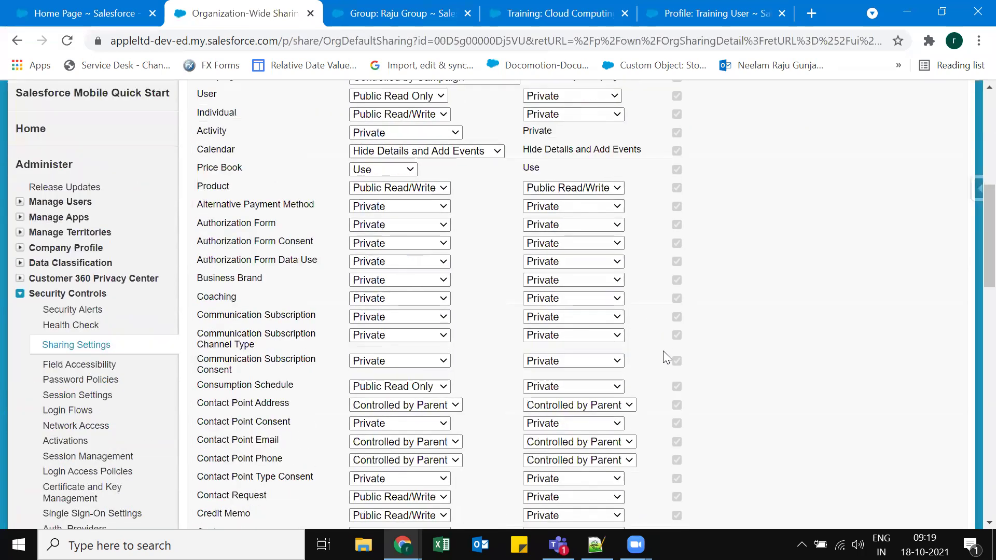
pyautogui.scroll(-10, 584, 365)
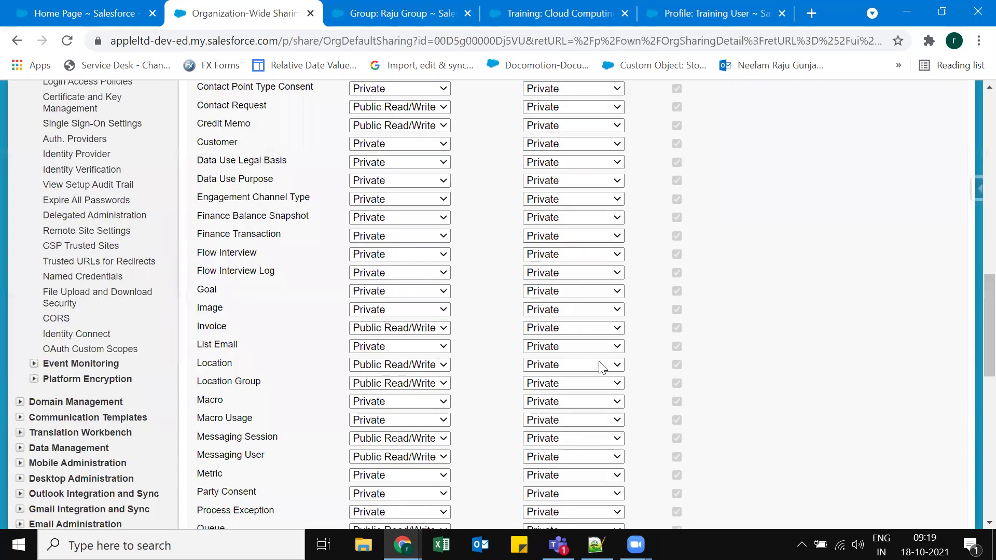
pyautogui.scroll(-15, 538, 333)
pyautogui.click(439, 392)
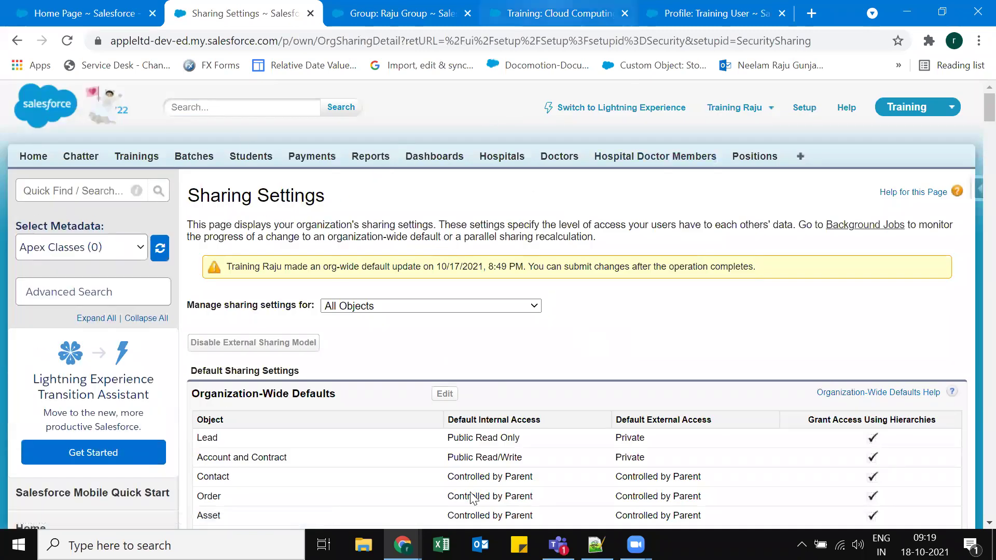
pyautogui.hotkey('ctrl', '4')
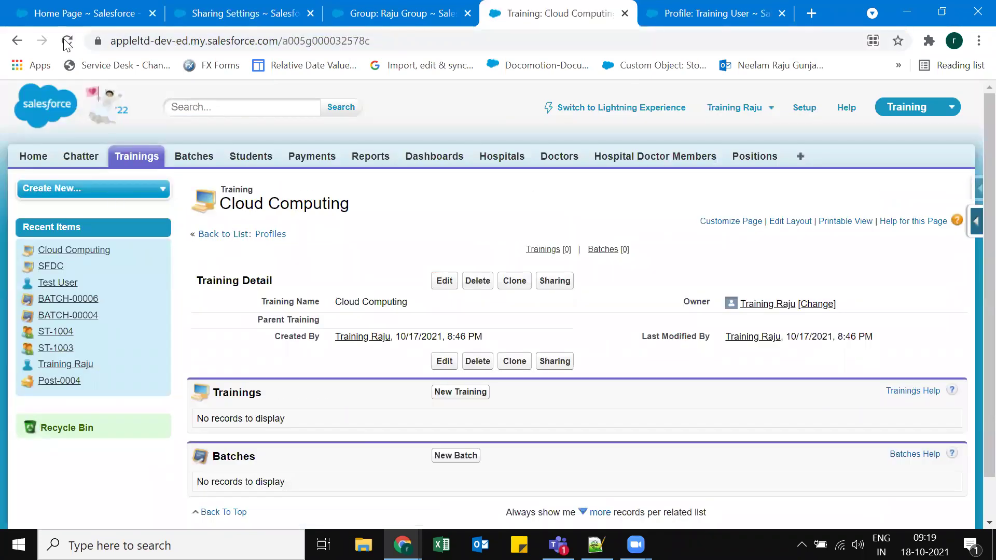
# Refresh Cloud Computing-Part1 and inspect its sharing details, including the Batch Group entry.
pyautogui.click(559, 284)
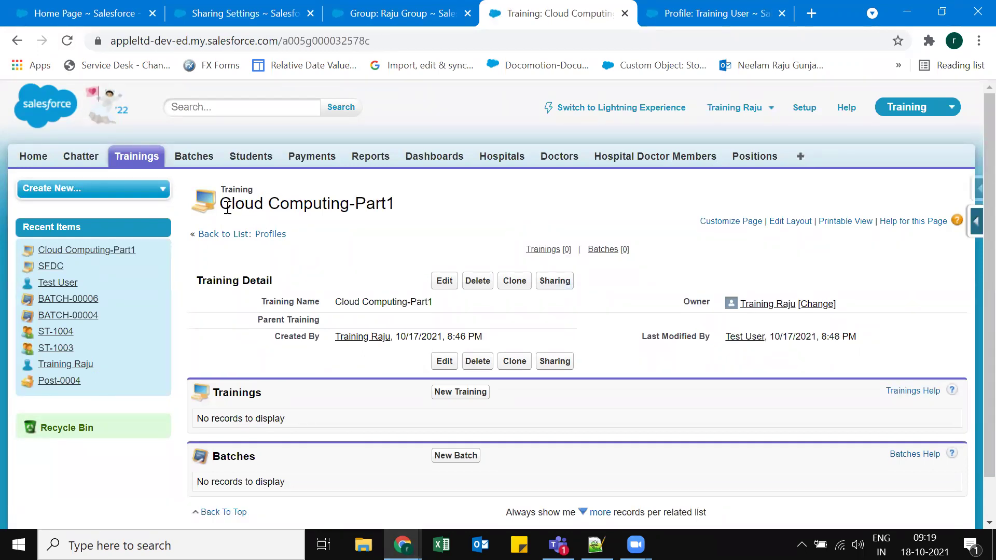
pyautogui.tripleClick(438, 207)
pyautogui.click(565, 267)
pyautogui.click(555, 283)
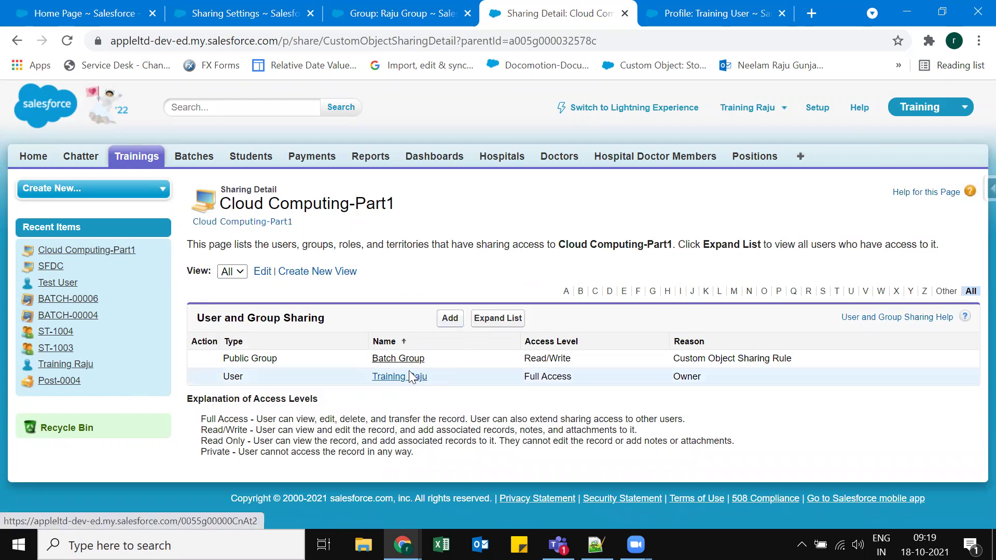
pyautogui.click(388, 361)
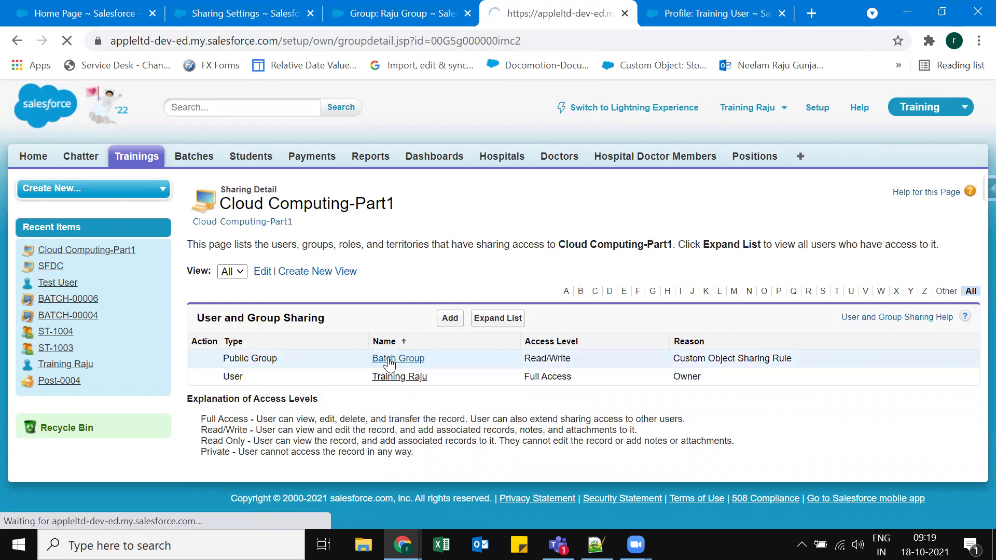
pyautogui.click(16, 41)
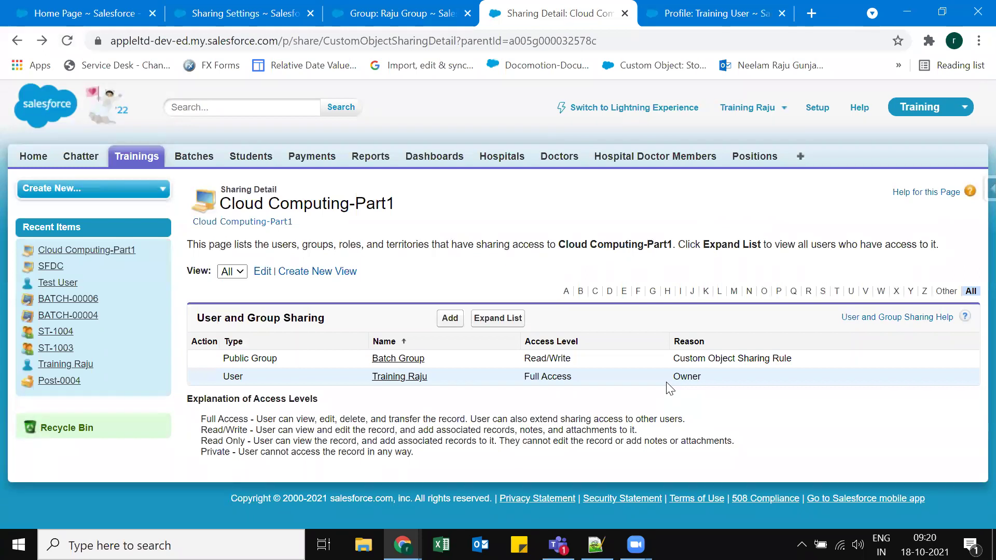
# Expand the full list of users with access, view the Integration User, then go to Students.
pyautogui.click(492, 318)
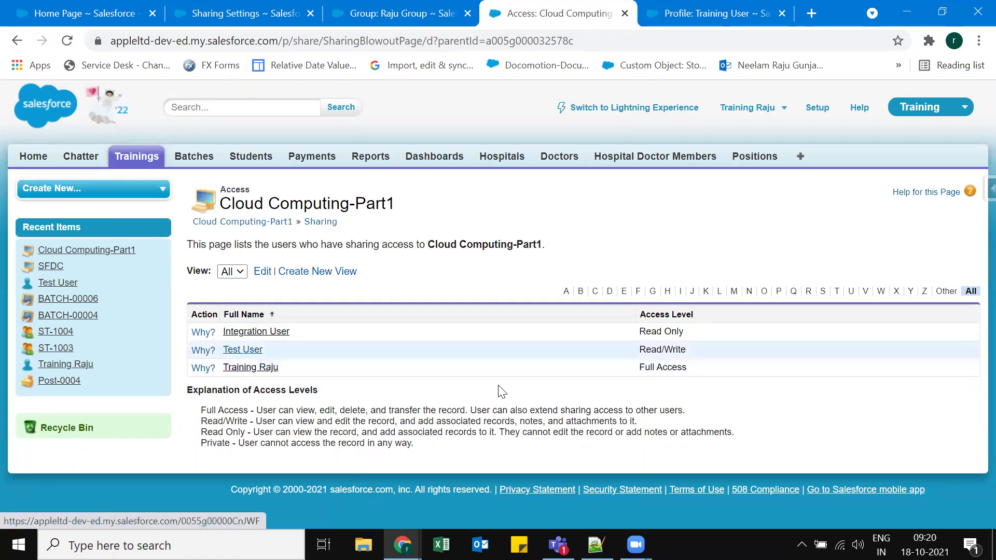
pyautogui.click(243, 350)
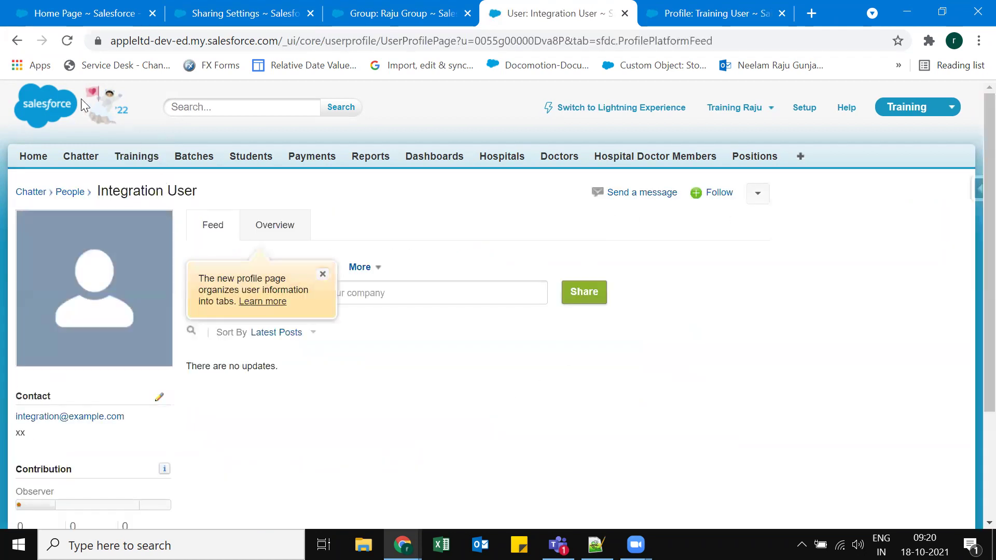
pyautogui.click(17, 41)
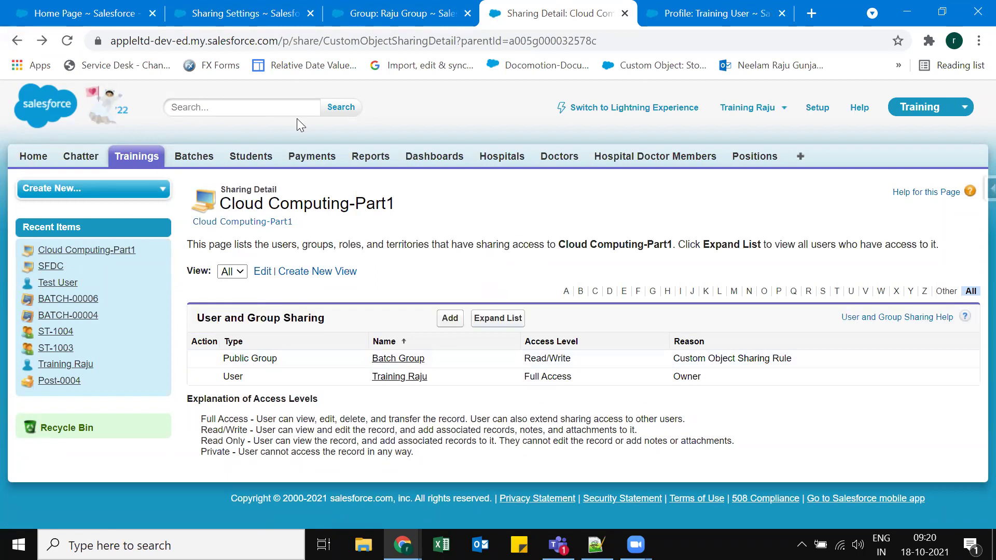
pyautogui.click(251, 156)
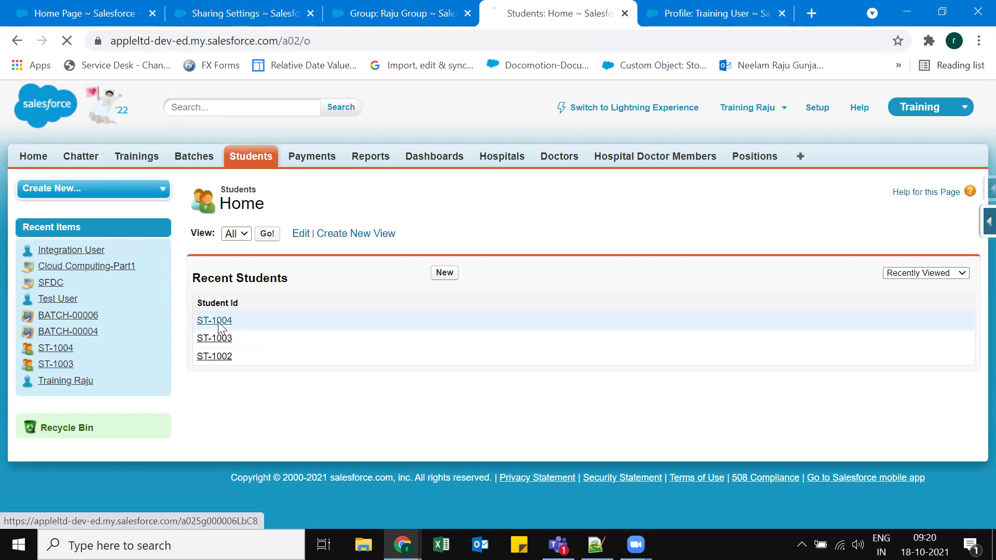
# Open student ST-1004 and browse its page layout editor with the Buttons palette shown.
pyautogui.click(215, 338)
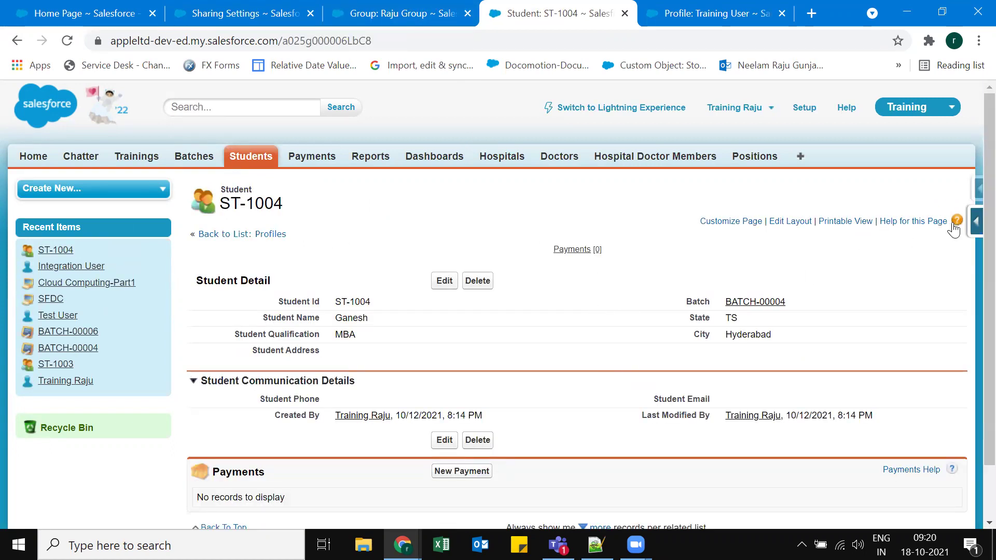
pyautogui.click(976, 223)
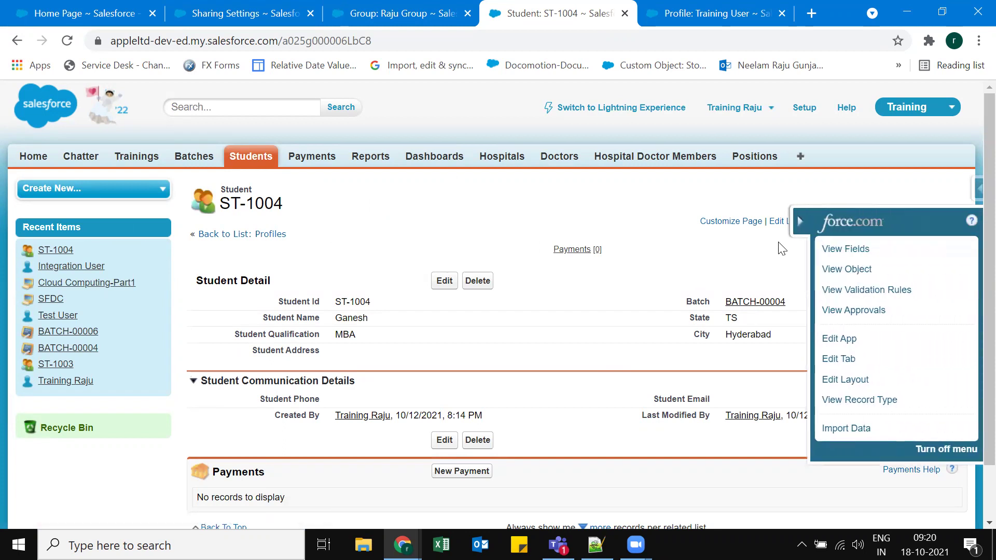
pyautogui.click(777, 221)
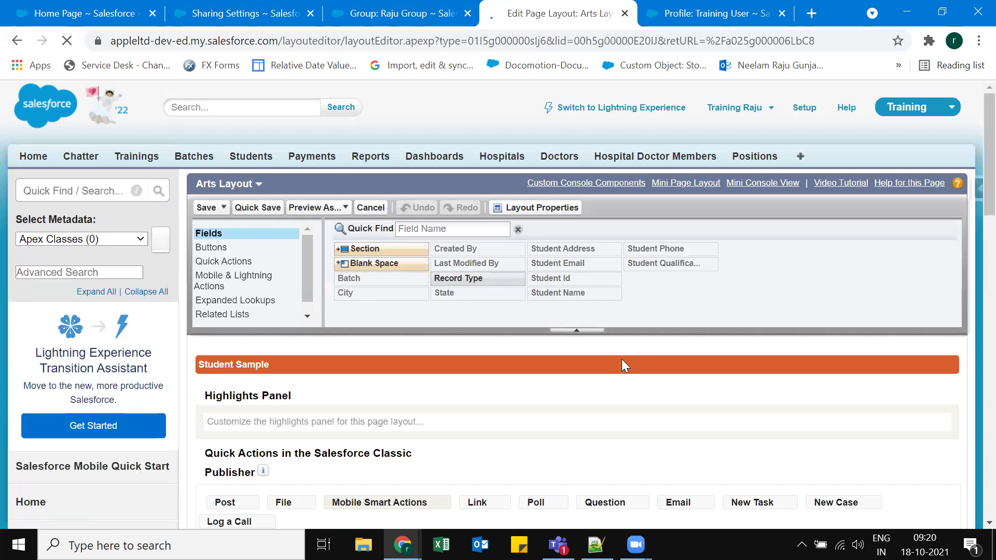
pyautogui.scroll(-4, 629, 384)
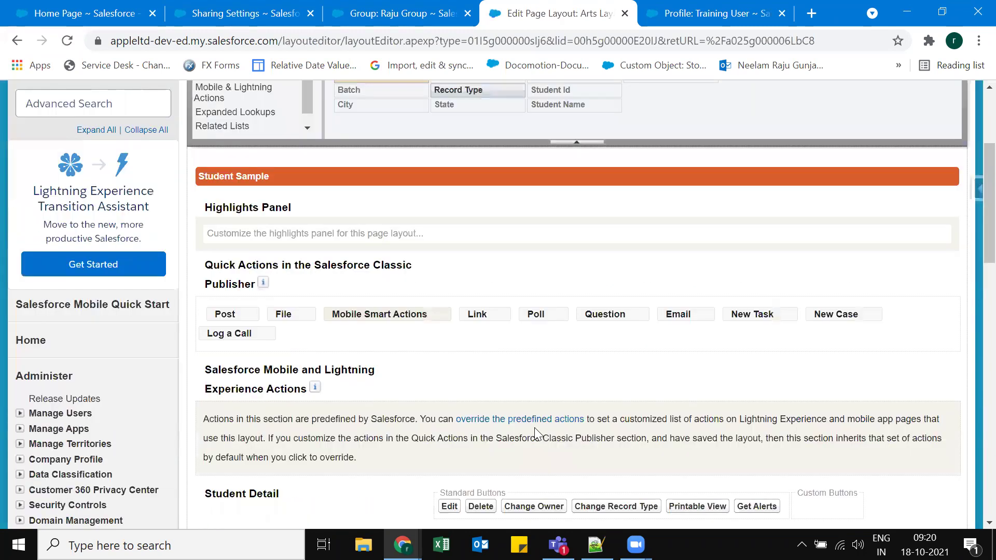
pyautogui.scroll(-3, 586, 352)
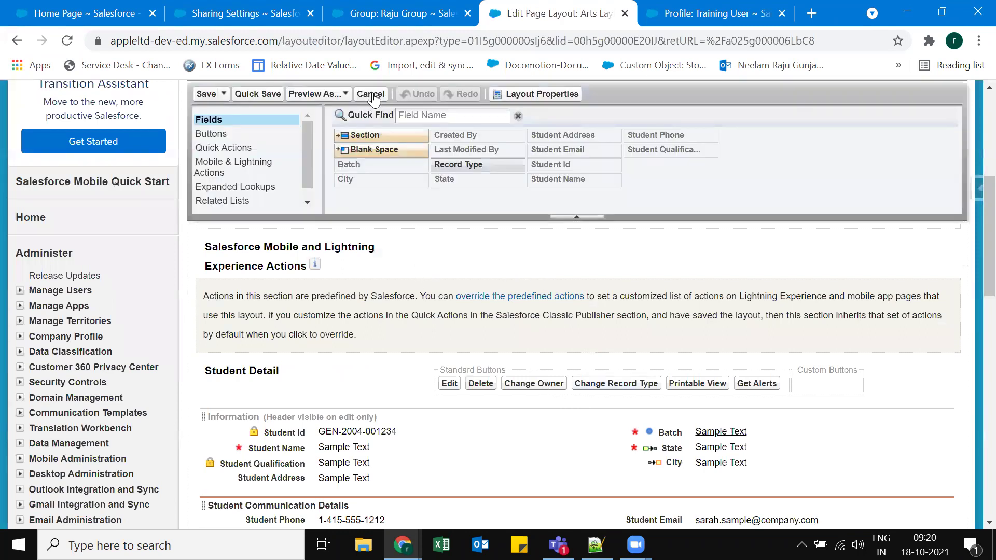
pyautogui.click(213, 134)
pyautogui.scroll(2, 393, 164)
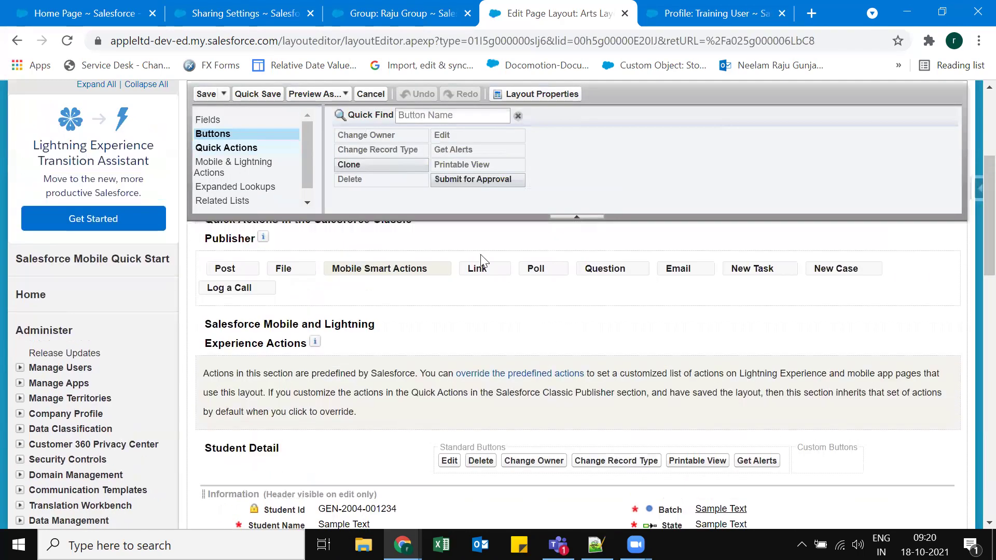
pyautogui.scroll(1, 214, 272)
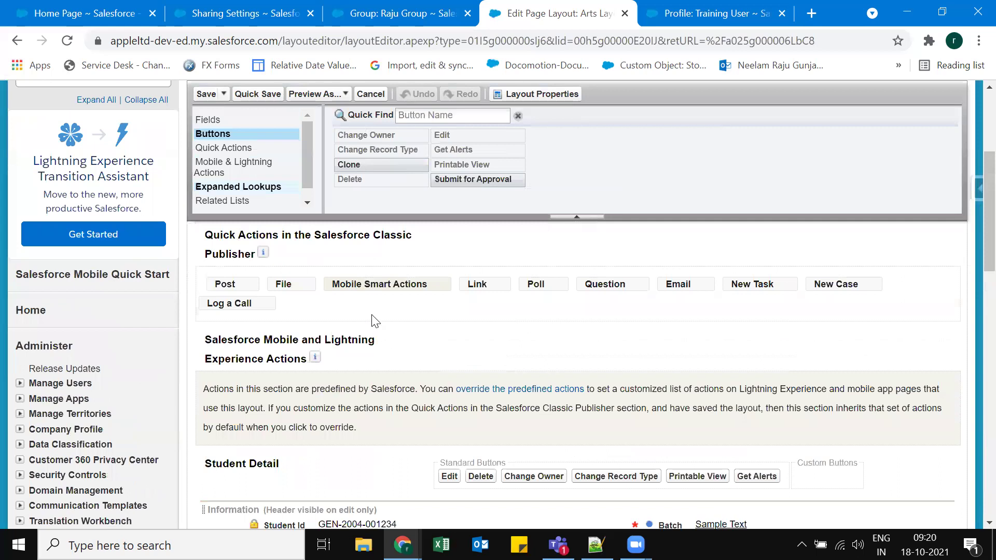
pyautogui.scroll(-1, 373, 306)
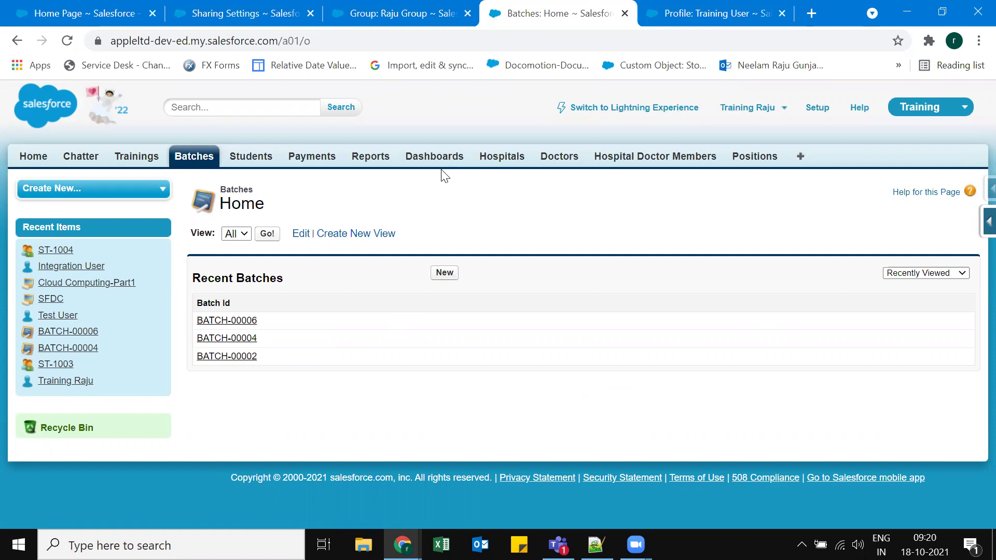
# Open Yashoda Hospital from Hospitals, view its Sharing page and New Sharing form, then cancel.
pyautogui.click(507, 157)
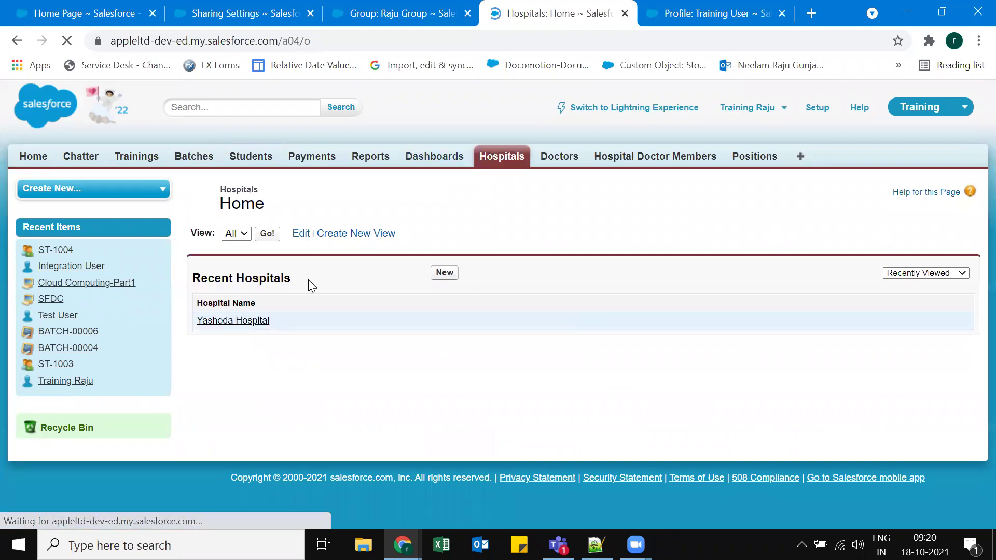
pyautogui.click(232, 322)
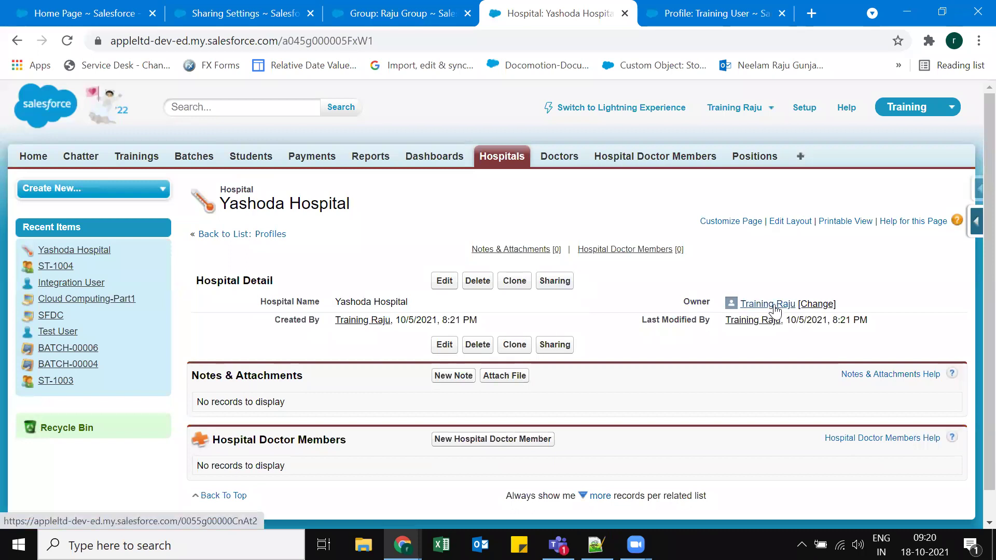
pyautogui.click(555, 281)
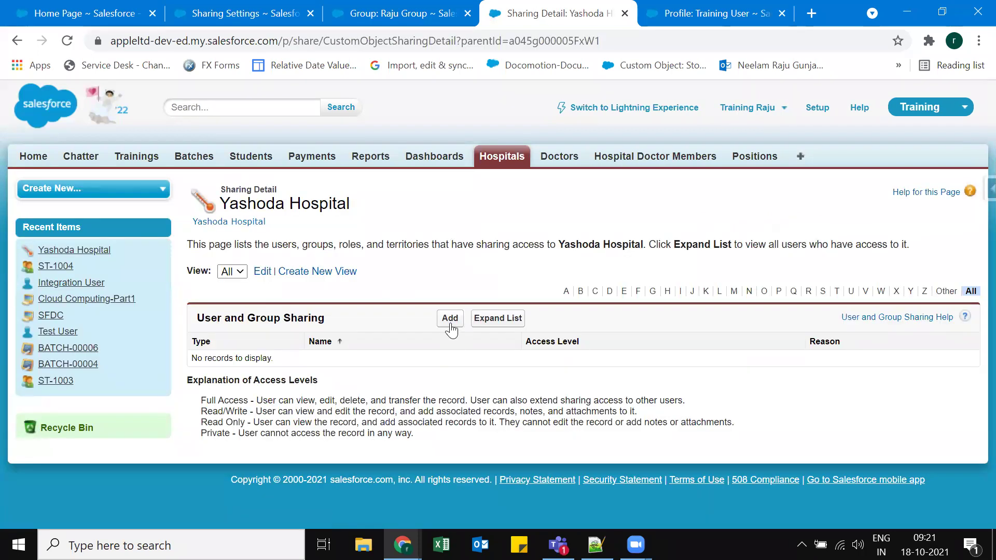
pyautogui.click(450, 318)
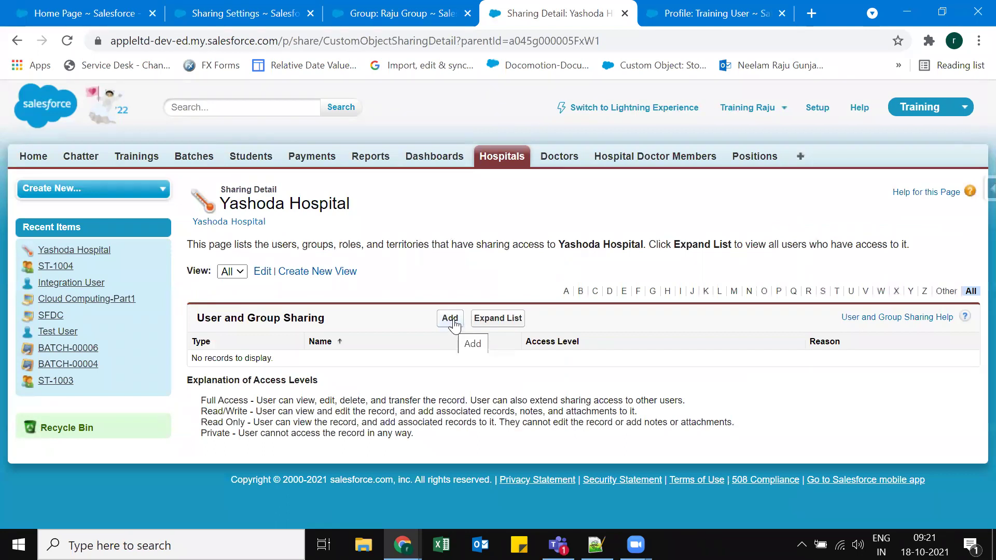
pyautogui.click(450, 318)
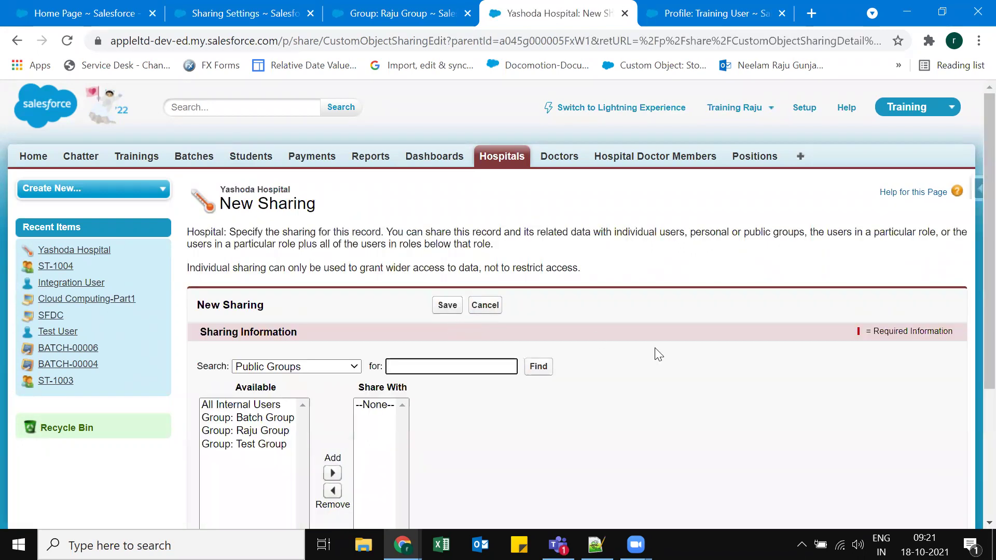
pyautogui.scroll(-4, 654, 348)
pyautogui.click(485, 111)
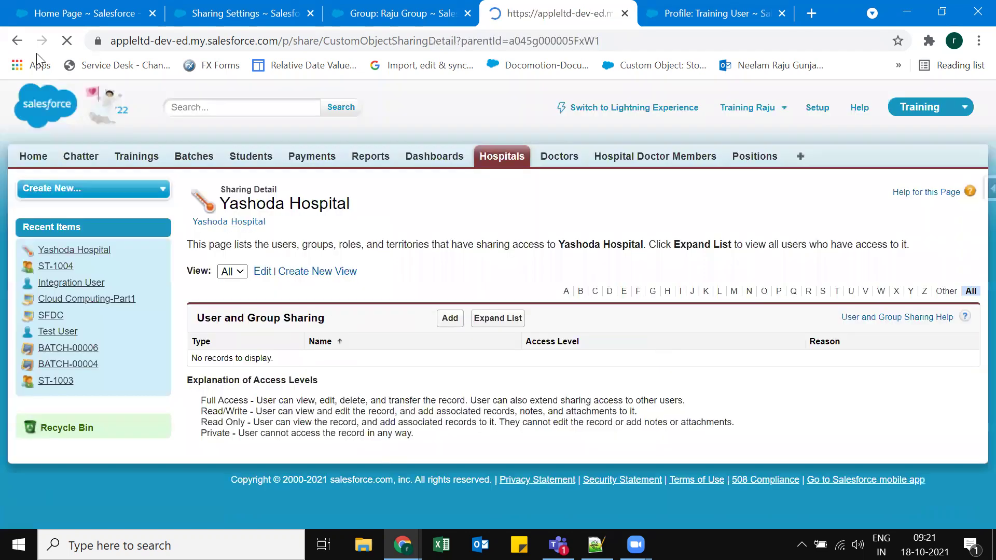
# Return to the Yashoda Hospital record via its sharing details and the Hospitals list.
pyautogui.hotkey('alt', 'Left')
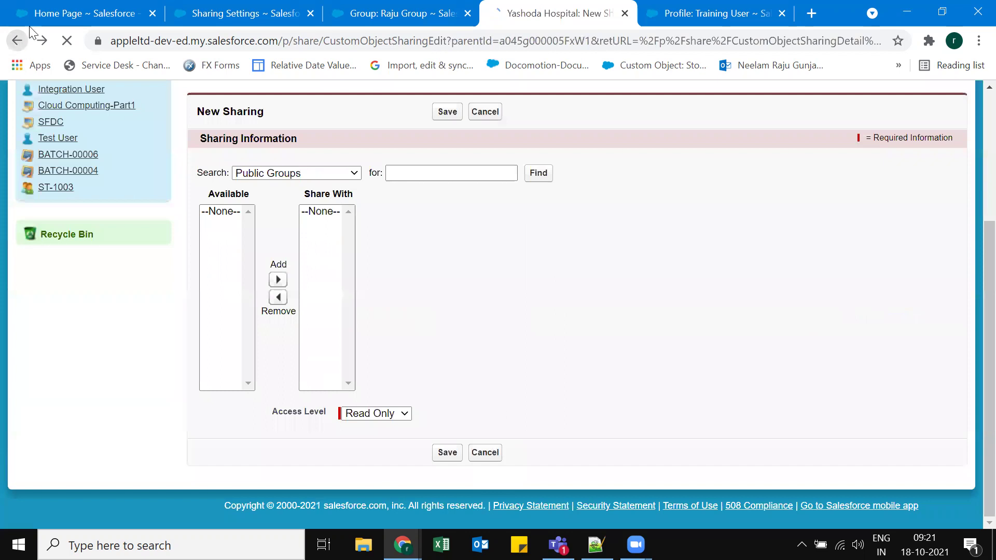
pyautogui.click(18, 44)
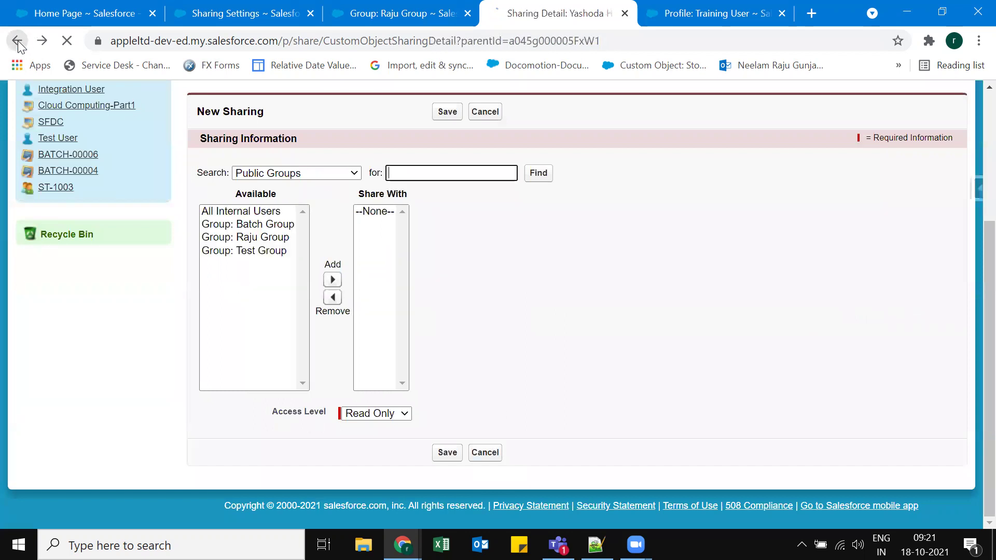
pyautogui.click(499, 164)
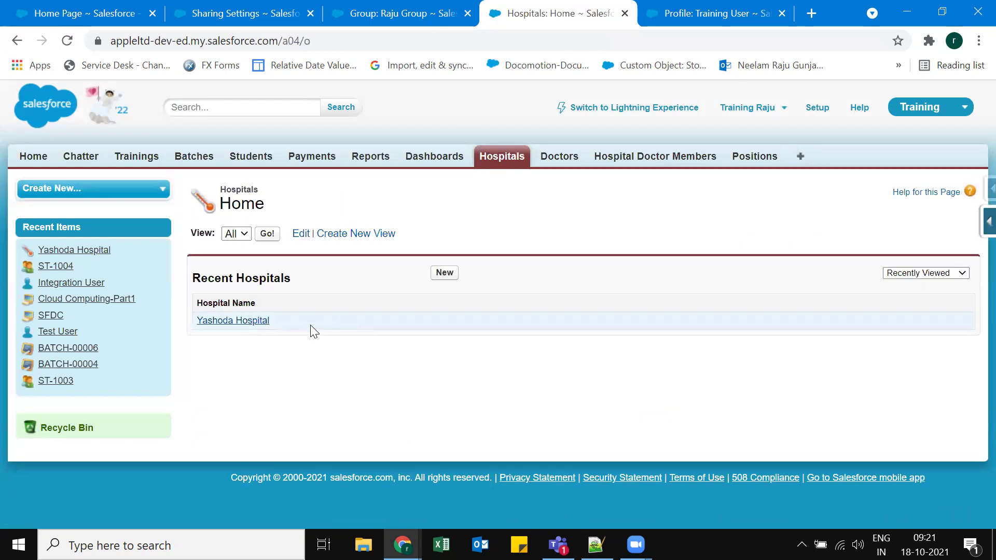
pyautogui.click(233, 320)
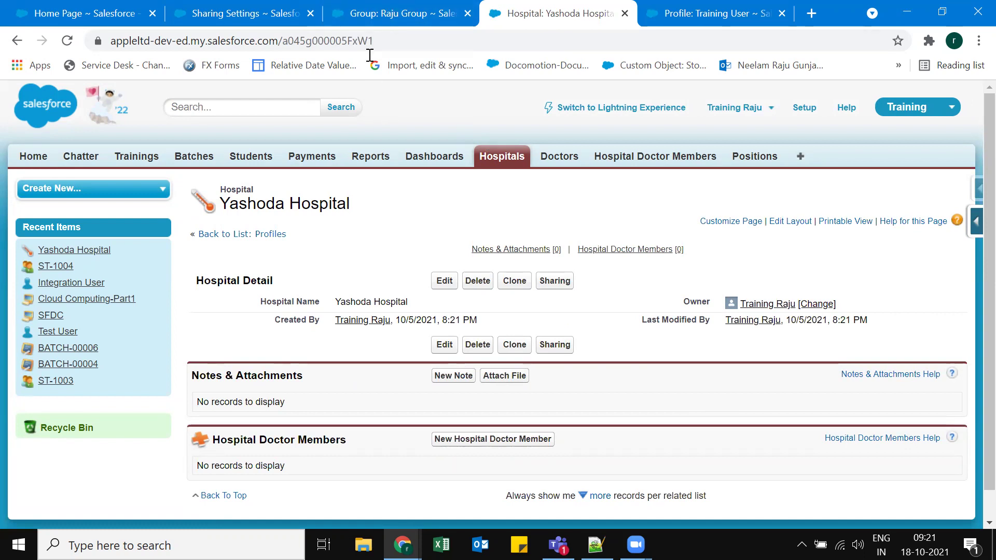
# Review the Organization-Wide Defaults table on the Sharing Settings page and reload it.
pyautogui.click(246, 20)
pyautogui.scroll(-5, 620, 268)
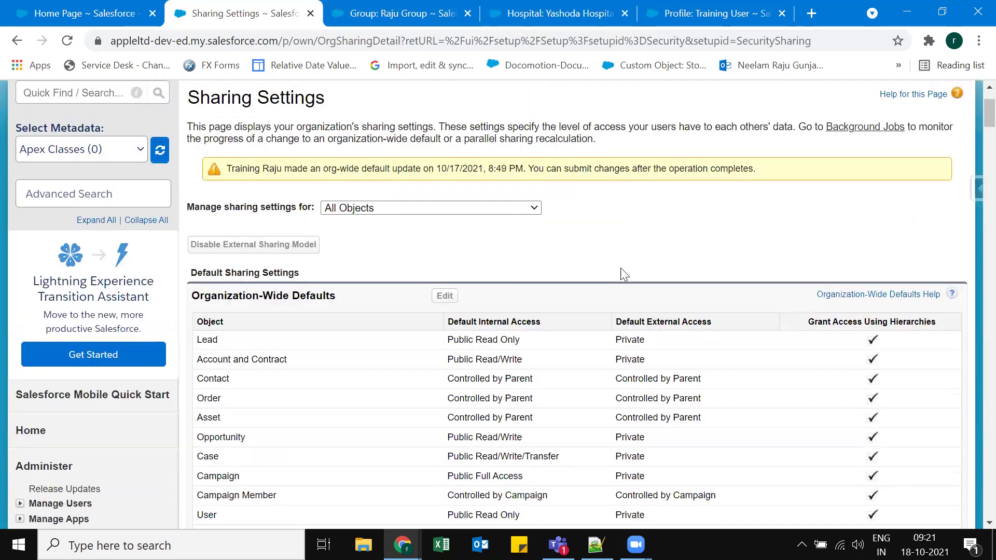
pyautogui.scroll(-4, 681, 394)
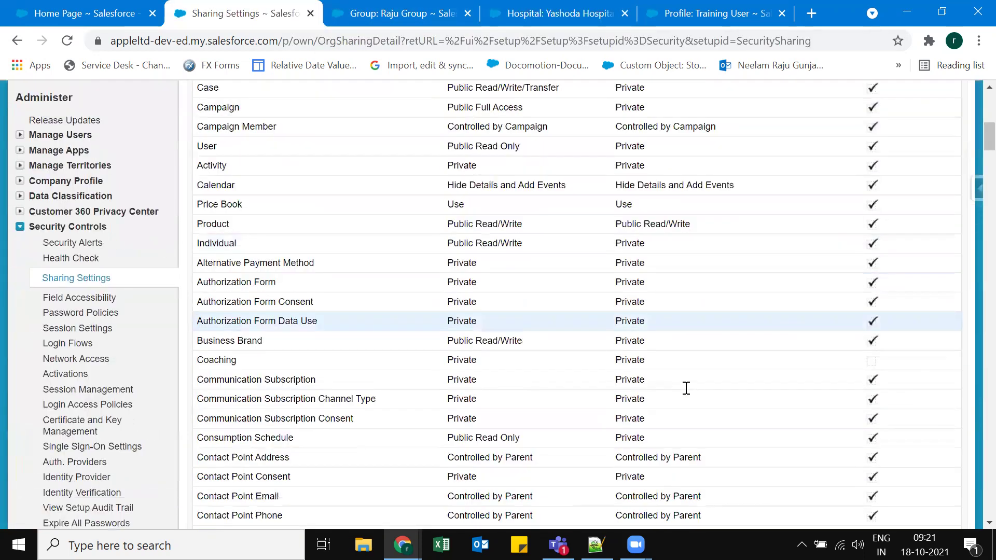
pyautogui.scroll(-7, 606, 319)
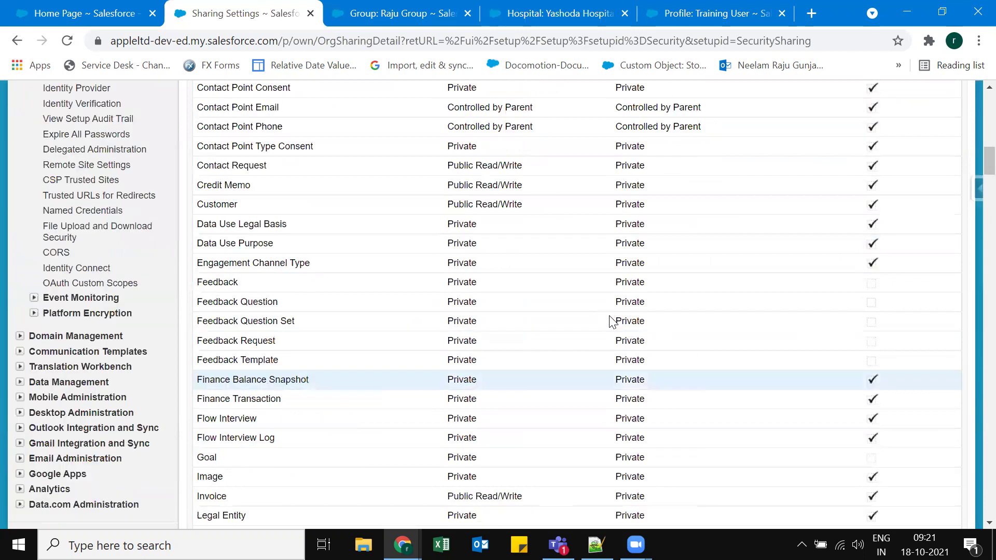
pyautogui.scroll(-5, 589, 322)
pyautogui.scroll(-19, 312, 303)
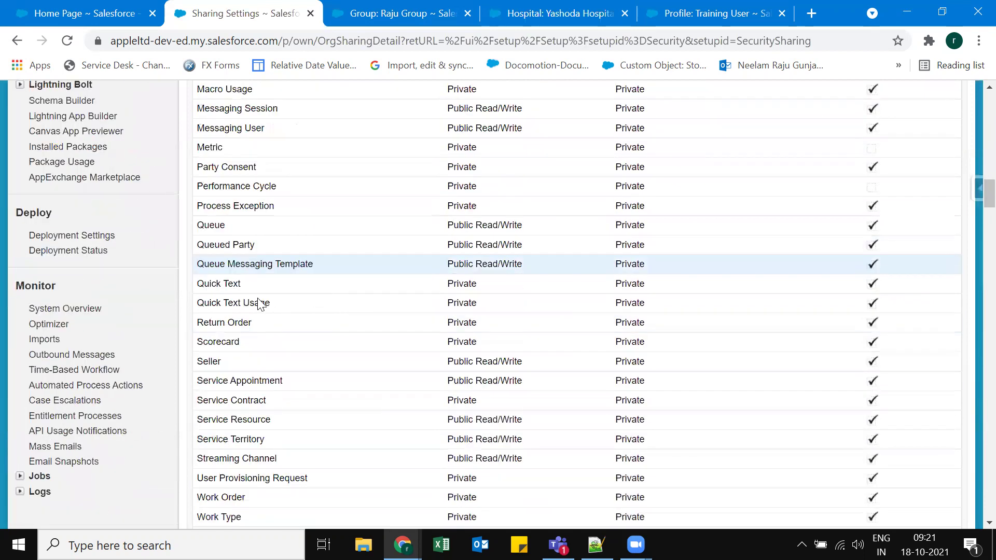
pyautogui.scroll(3, 259, 269)
pyautogui.scroll(5, 308, 305)
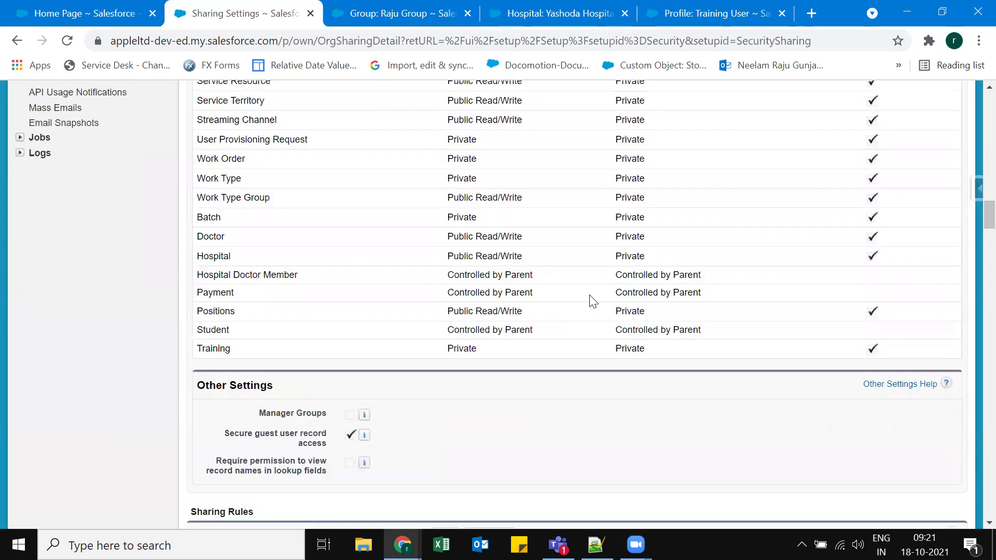
pyautogui.scroll(-3, 490, 256)
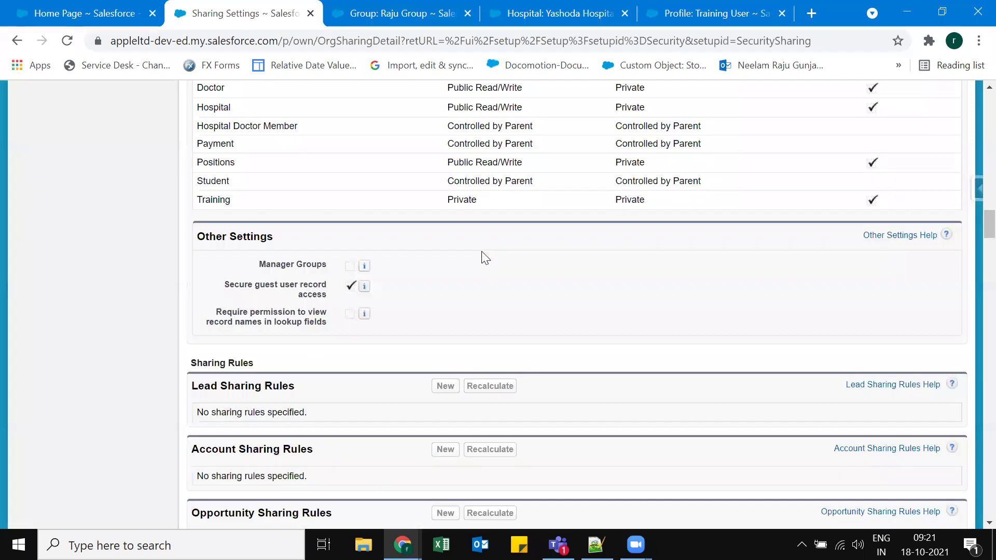
pyautogui.scroll(20, 447, 394)
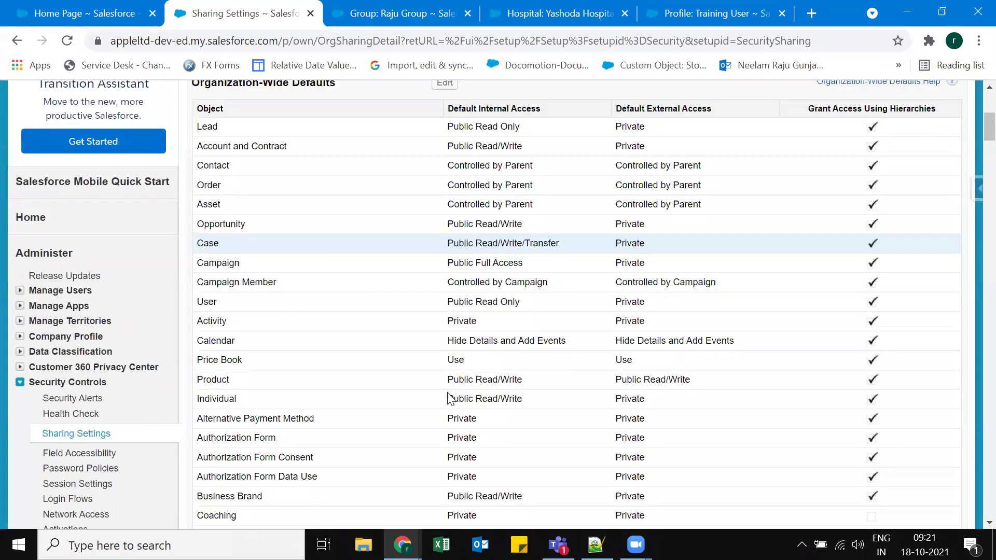
pyautogui.scroll(6, 449, 399)
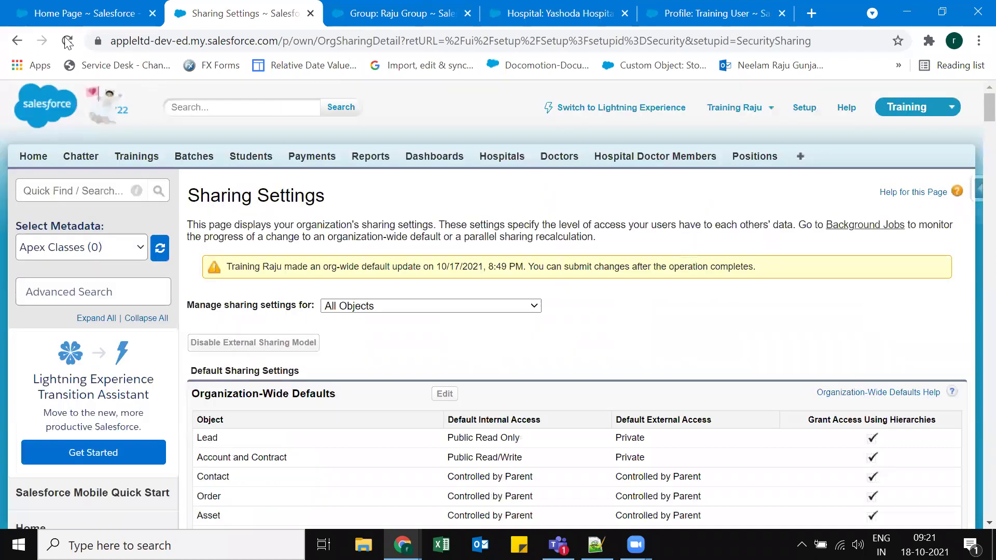
pyautogui.press('F5')
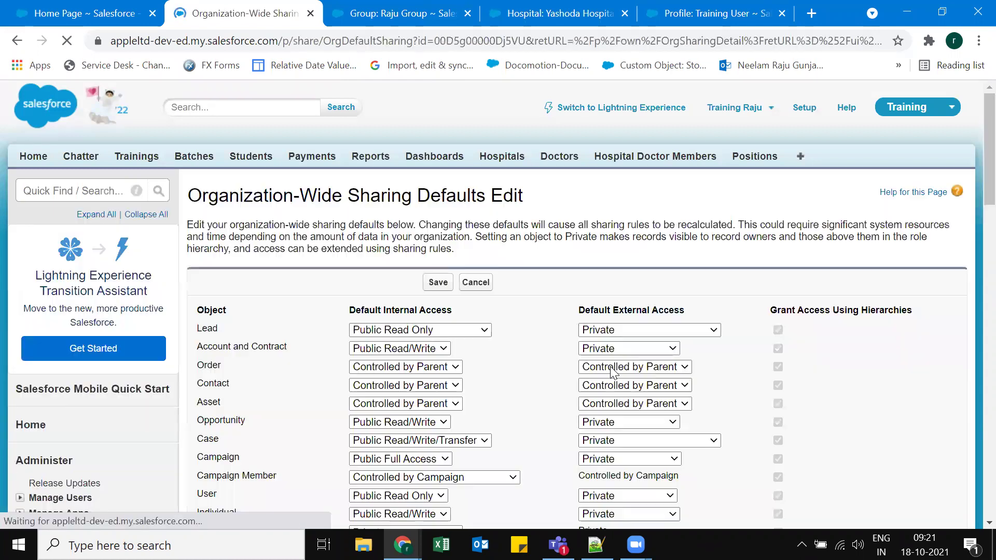
# Check the Manual User Record Sharing note under Other Settings and cancel the defaults edit unchanged.
pyautogui.scroll(-5, 521, 318)
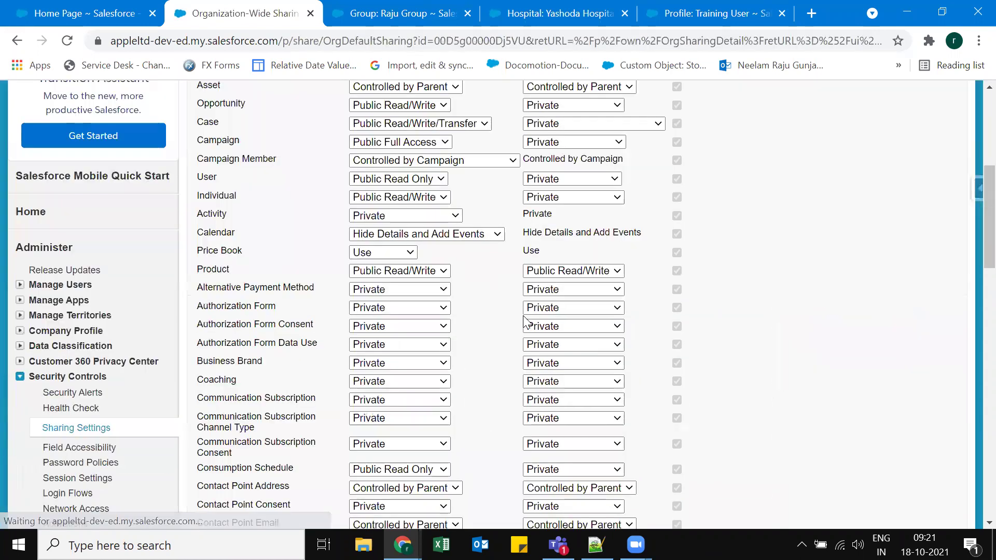
pyautogui.scroll(-15, 524, 317)
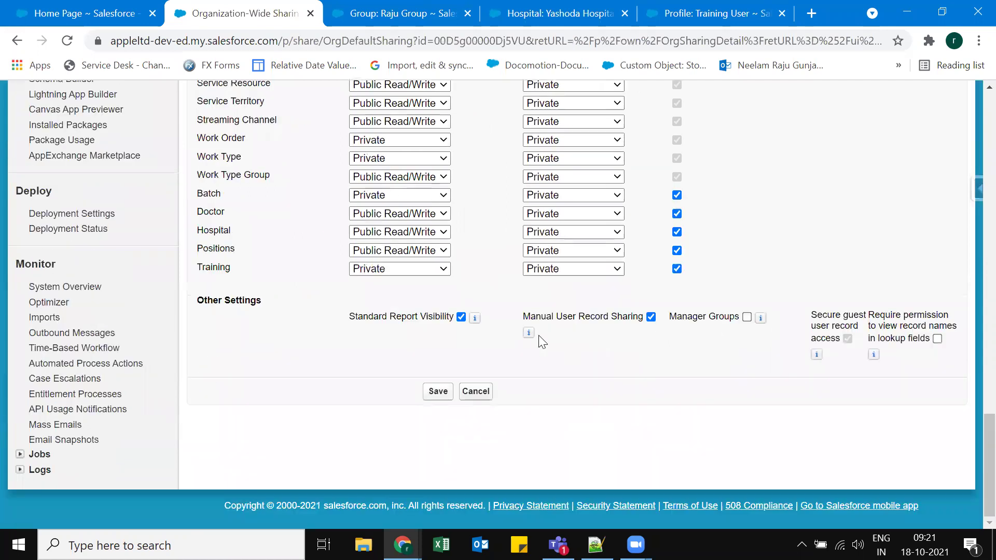
pyautogui.moveTo(529, 332)
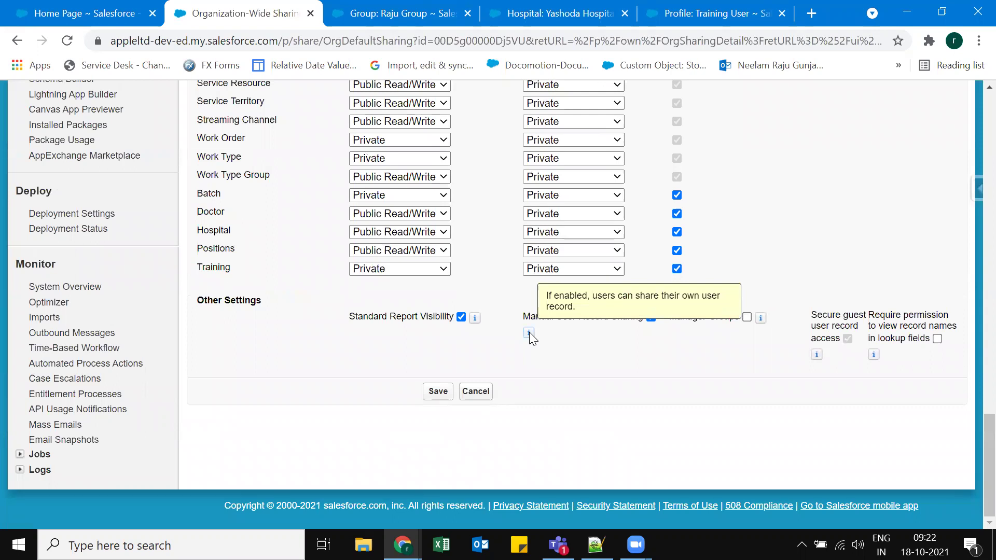
pyautogui.click(475, 391)
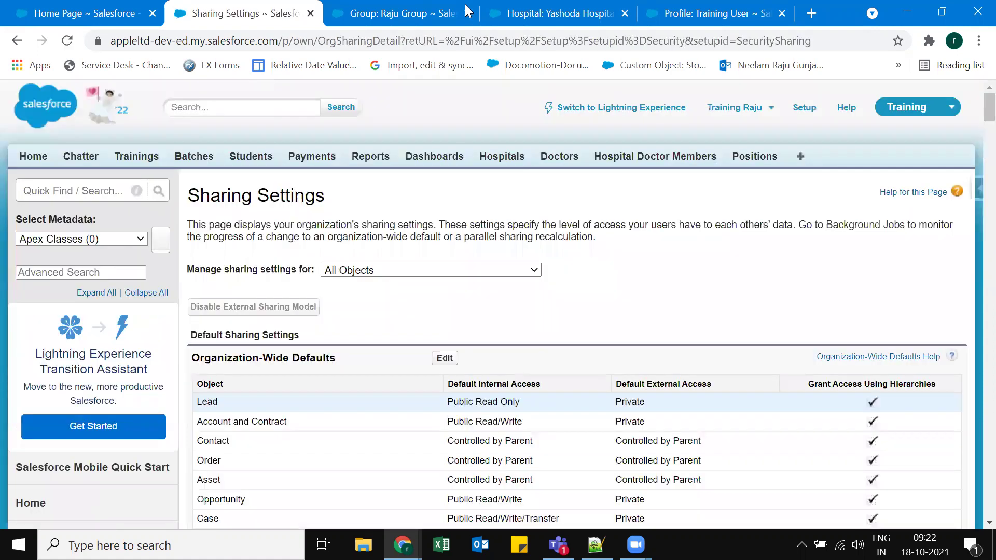
# Go back to the Yashoda Hospital record and open its sharing details.
pyautogui.click(554, 11)
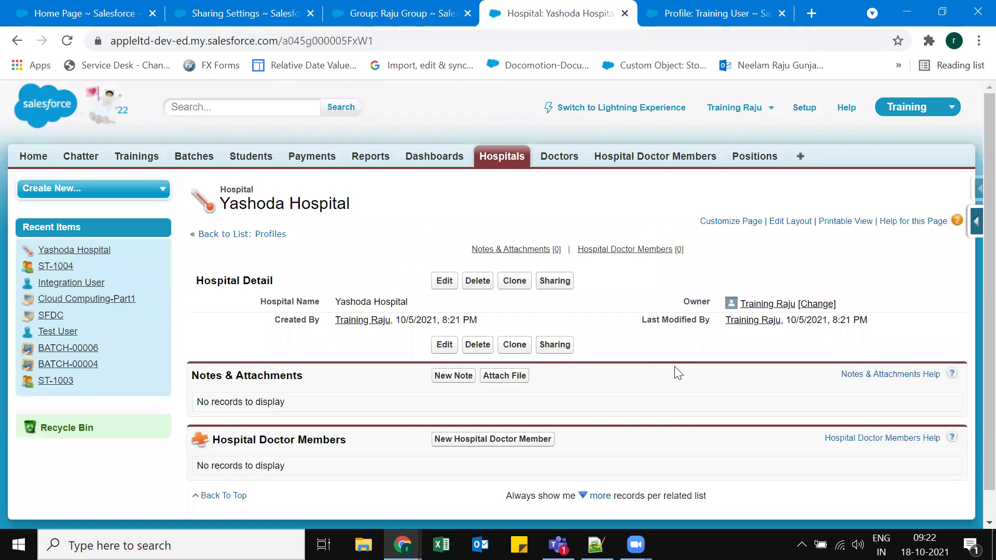
pyautogui.click(554, 283)
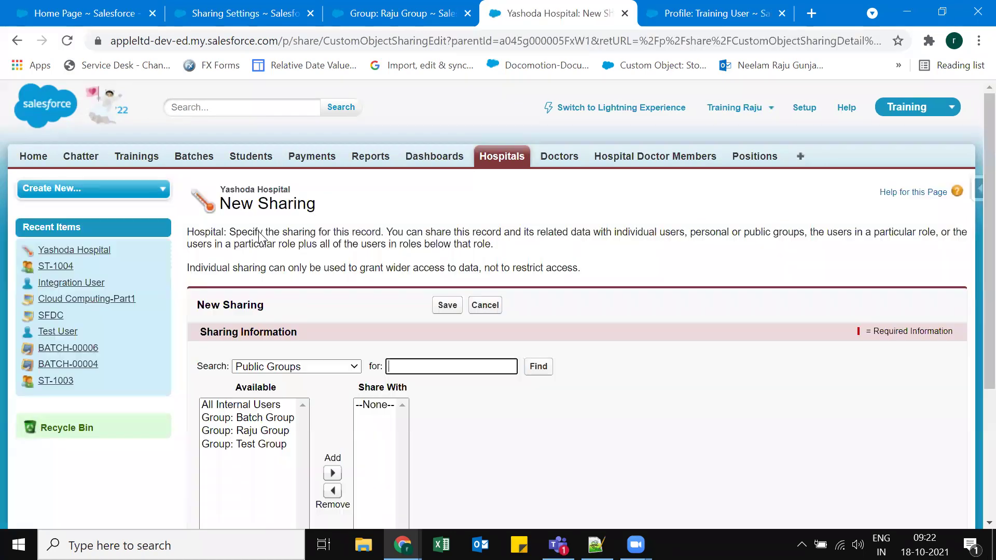
pyautogui.scroll(-3, 258, 252)
# Share Yashoda Hospital with the public group Batch Group at Read Only access and save.
pyautogui.click(296, 211)
pyautogui.click(248, 262)
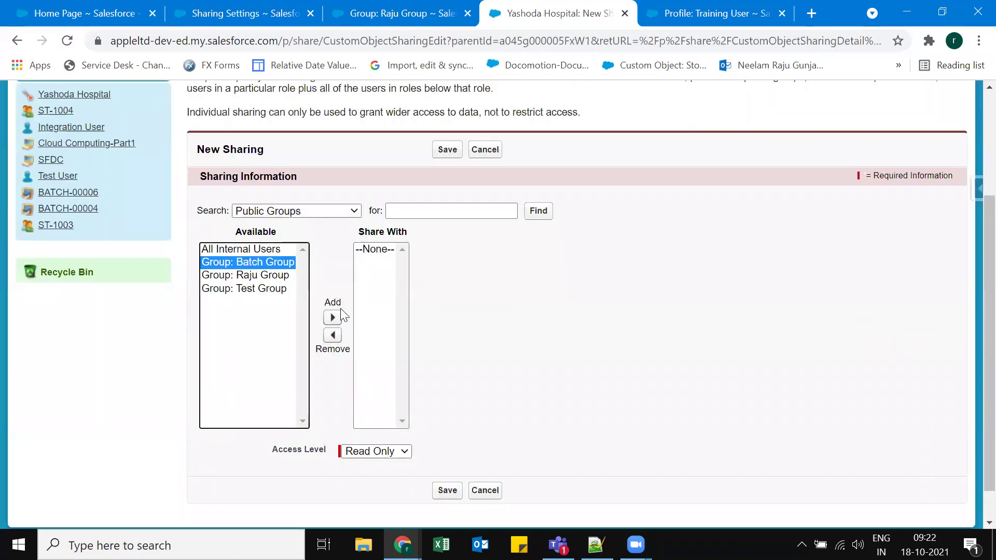
pyautogui.click(332, 318)
pyautogui.click(565, 357)
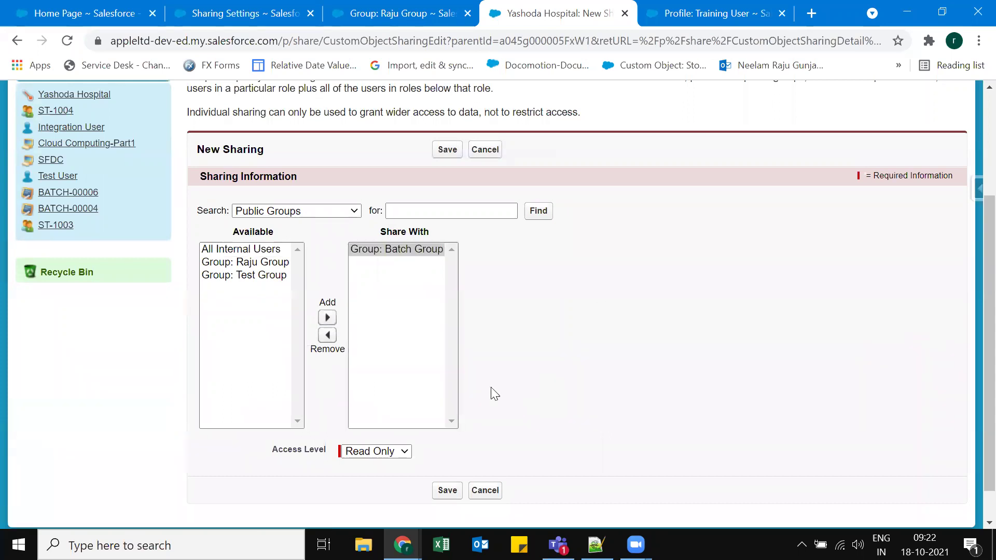
pyautogui.scroll(-1, 311, 415)
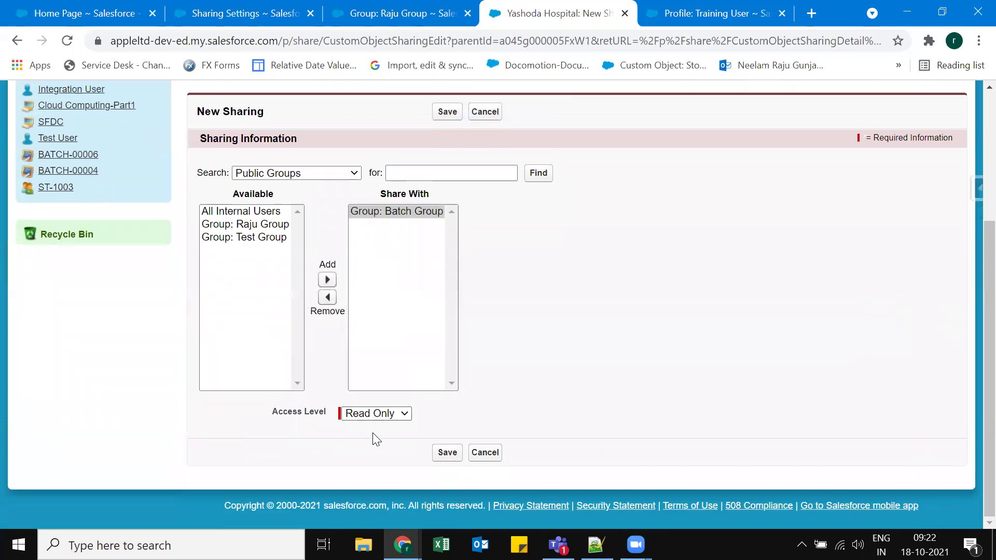
pyautogui.click(375, 418)
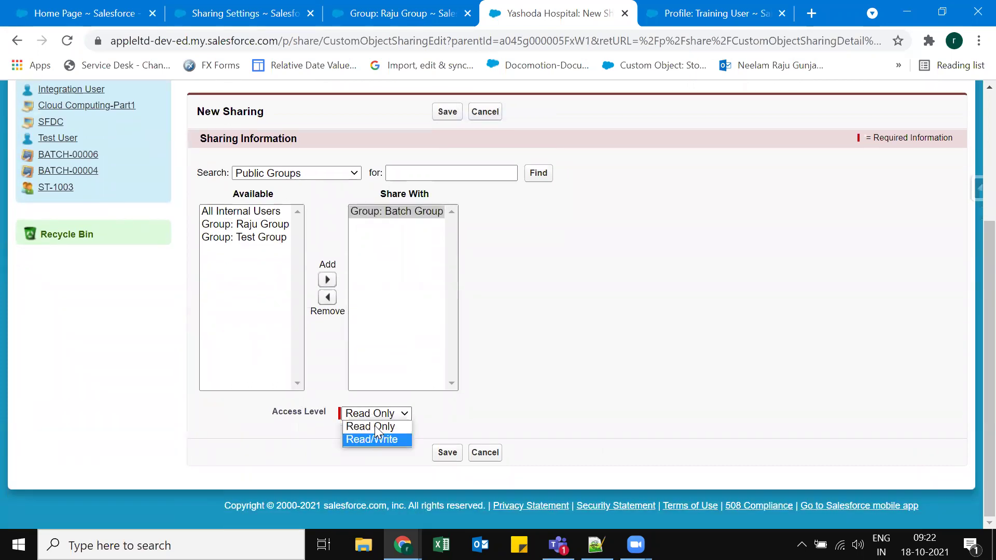
pyautogui.click(461, 469)
pyautogui.press('Return')
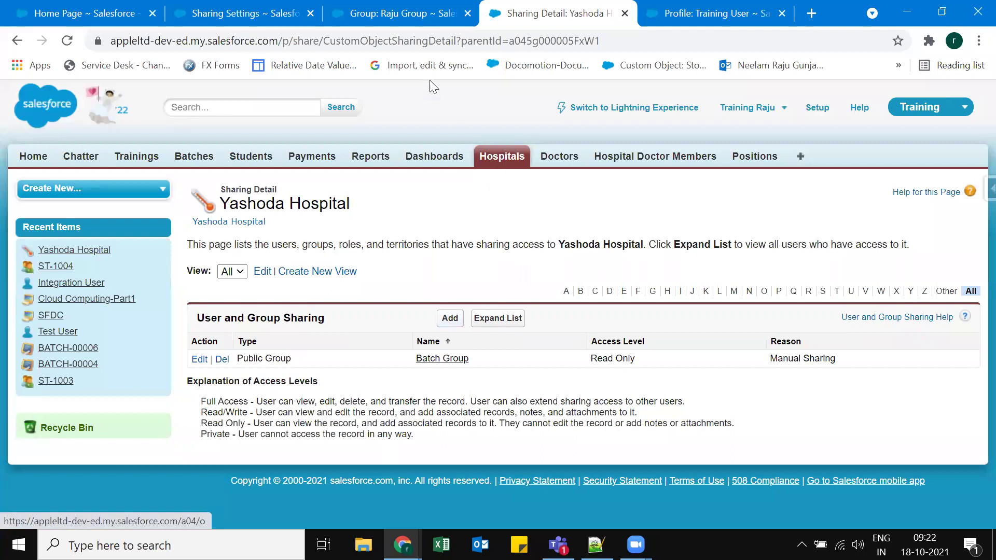
# Return to the organization's Sharing Settings page and reload it.
pyautogui.click(238, 13)
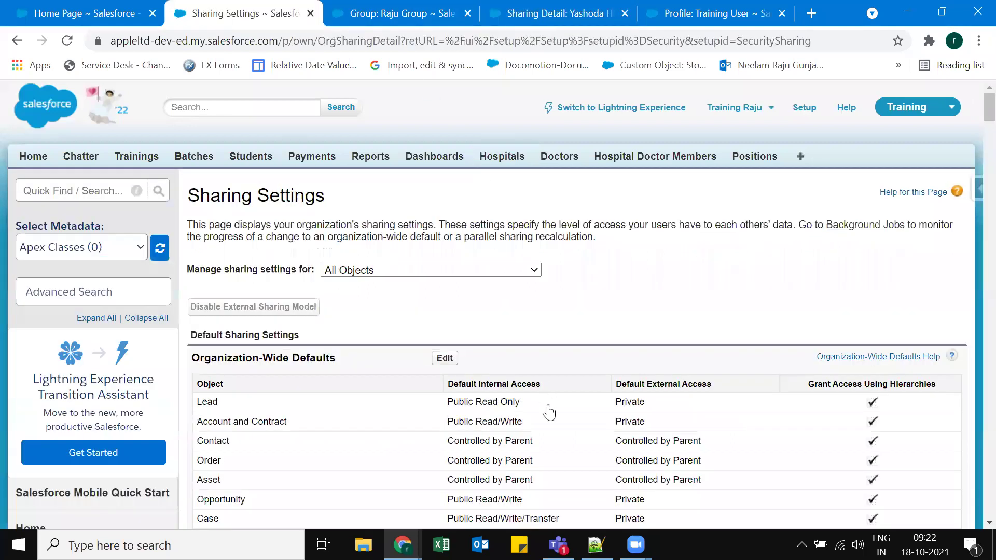
pyautogui.scroll(-1, 207, 316)
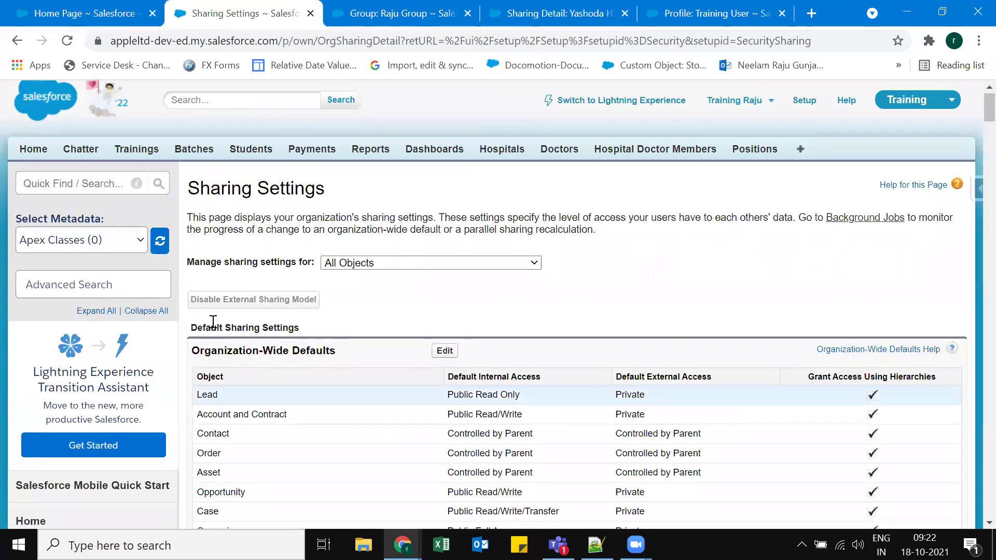
pyautogui.scroll(-2, 206, 316)
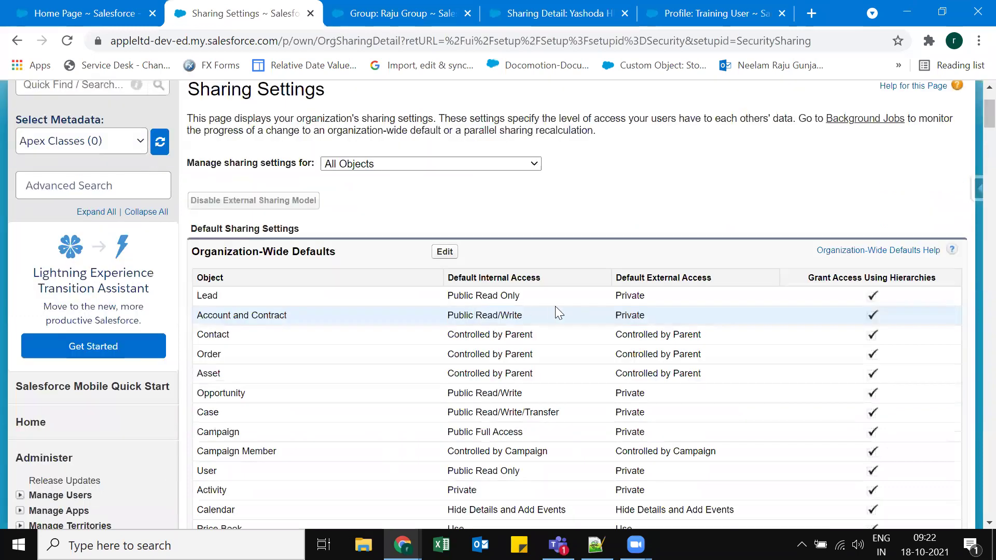
pyautogui.scroll(-6, 553, 311)
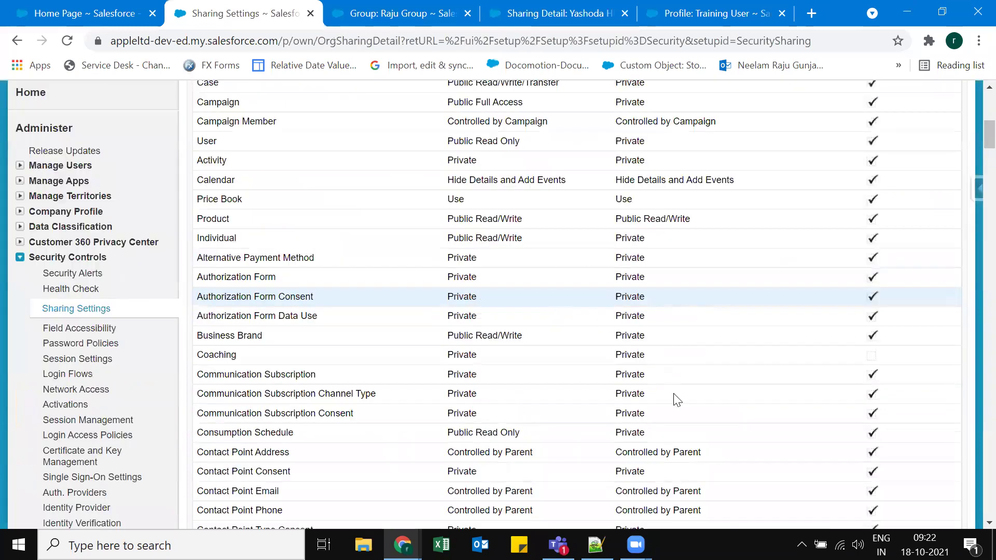
pyautogui.scroll(-1, 715, 398)
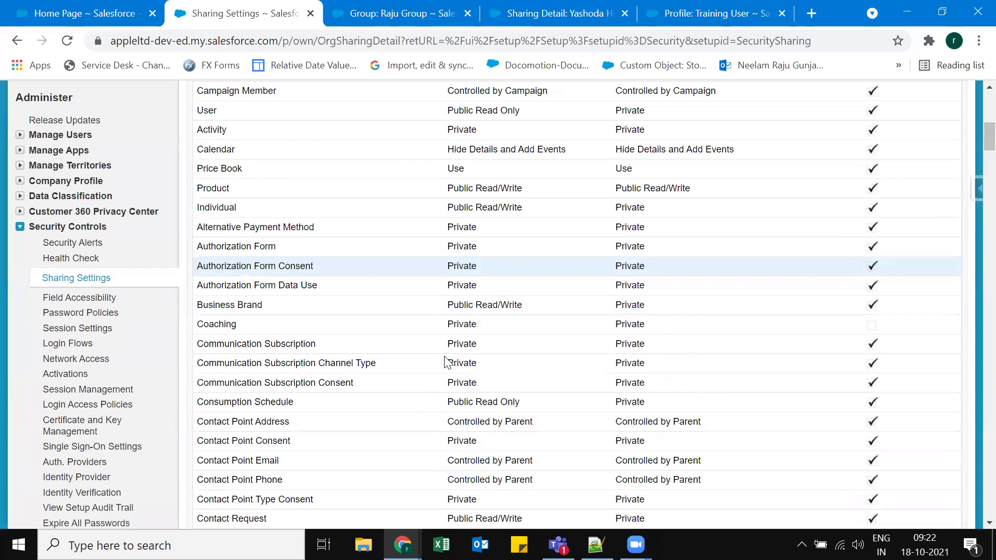
pyautogui.scroll(-15, 446, 362)
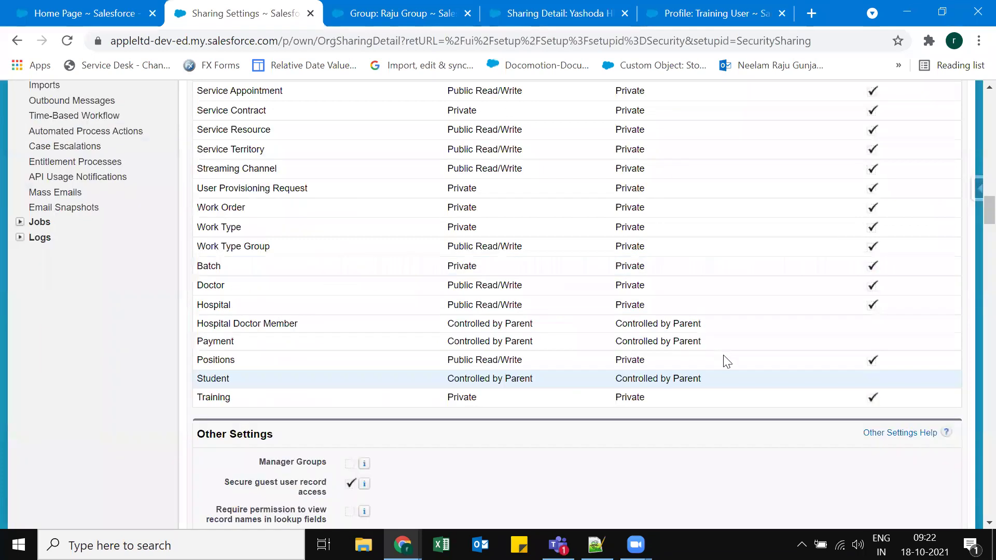
pyautogui.scroll(15, 743, 376)
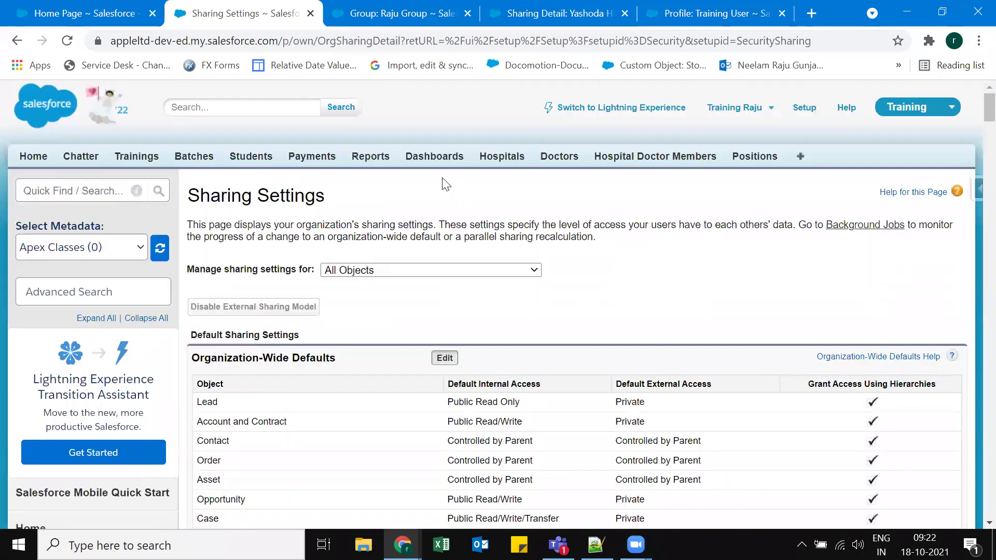
pyautogui.press('F5')
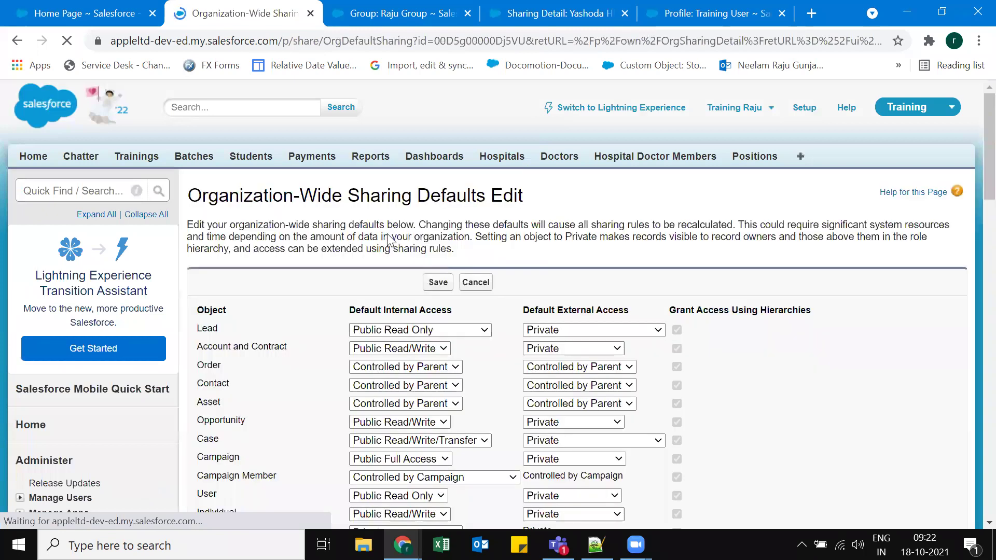
pyautogui.scroll(-15, 384, 232)
# Set Doctor and Hospital default internal access to Private and save the defaults.
pyautogui.click(385, 232)
pyautogui.click(393, 239)
pyautogui.click(387, 213)
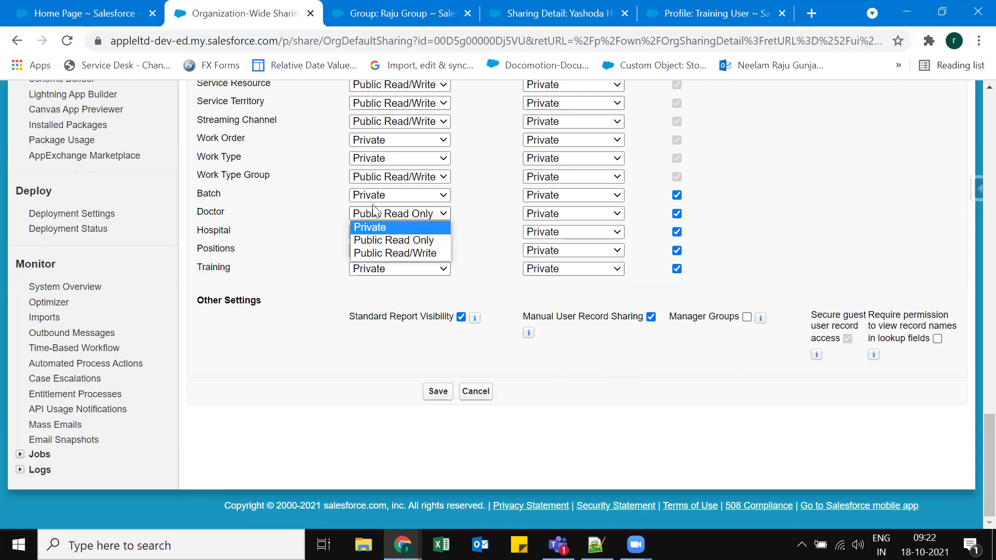
pyautogui.click(386, 226)
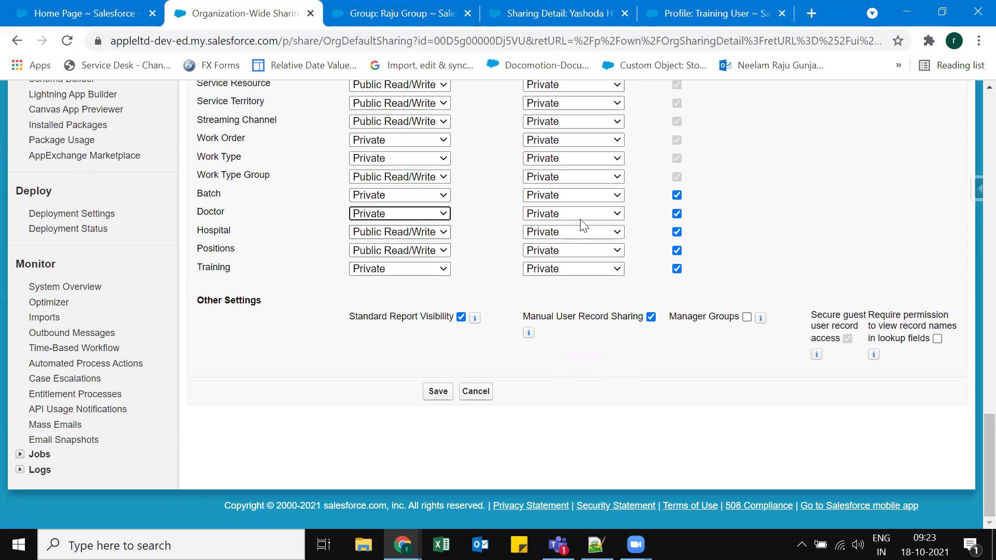
pyautogui.click(390, 235)
pyautogui.press('Up')
pyautogui.press('Return')
pyautogui.click(437, 392)
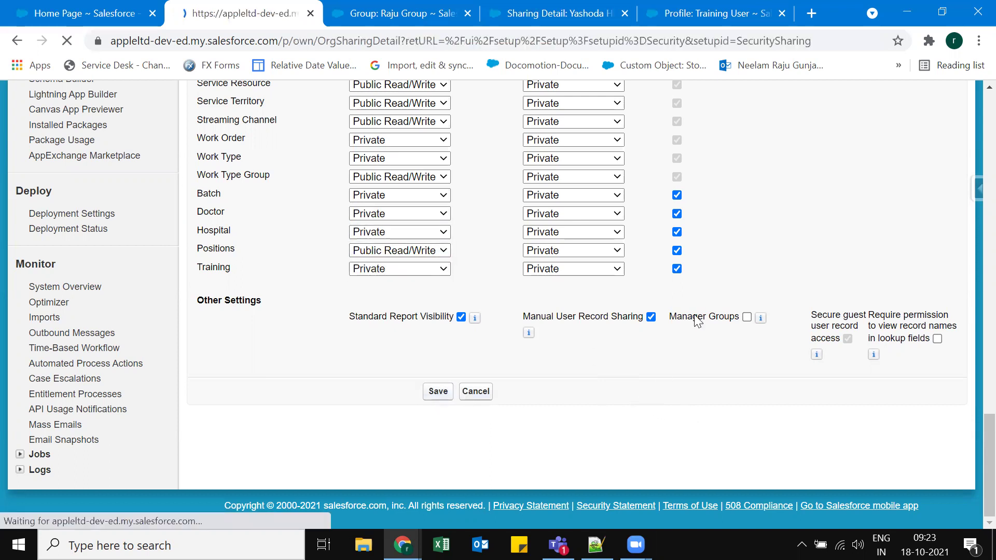
# Review the saved defaults, then go back to Yashoda Hospital's sharing detail.
pyautogui.scroll(-7, 731, 369)
pyautogui.scroll(-20, 745, 374)
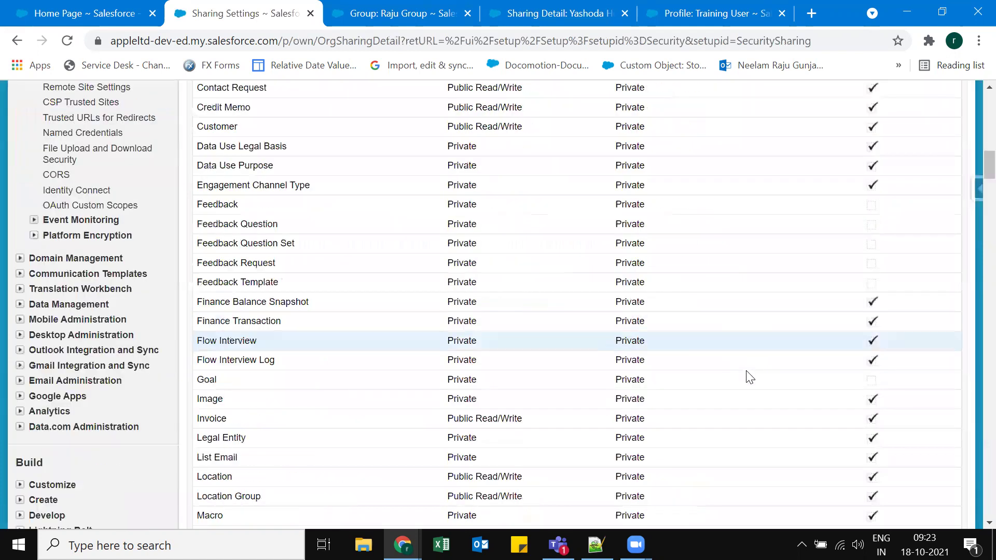
pyautogui.scroll(6, 571, 207)
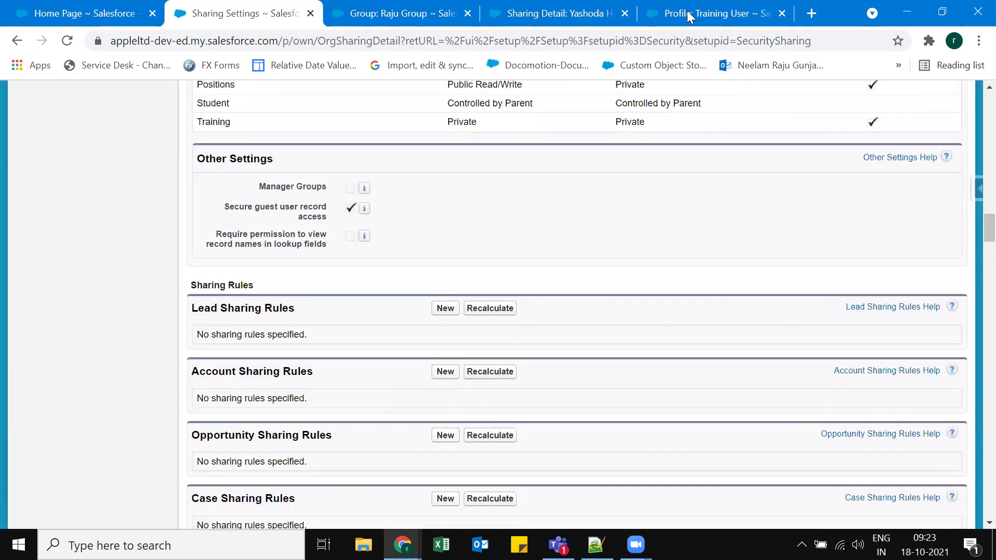
pyautogui.scroll(8, 561, 11)
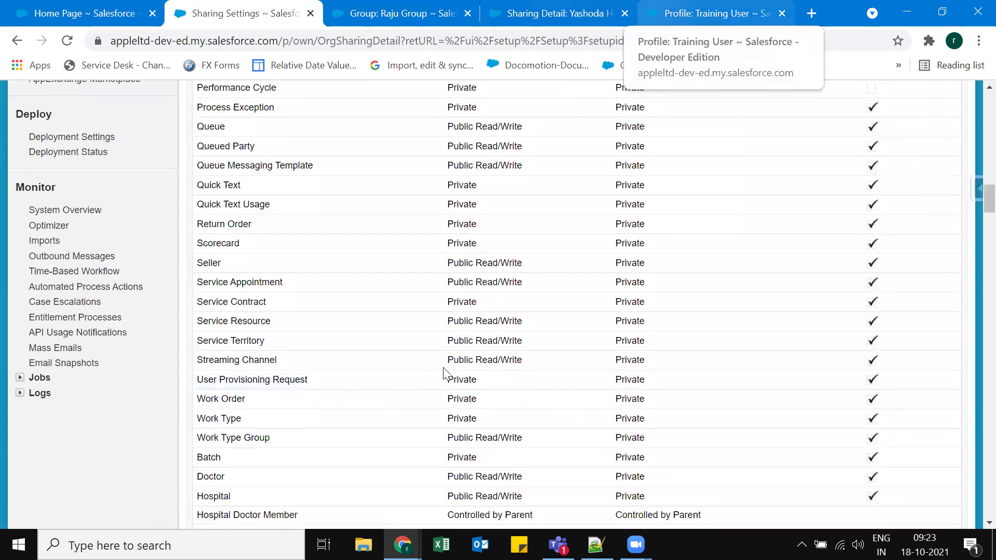
pyautogui.hotkey('ctrl', '4')
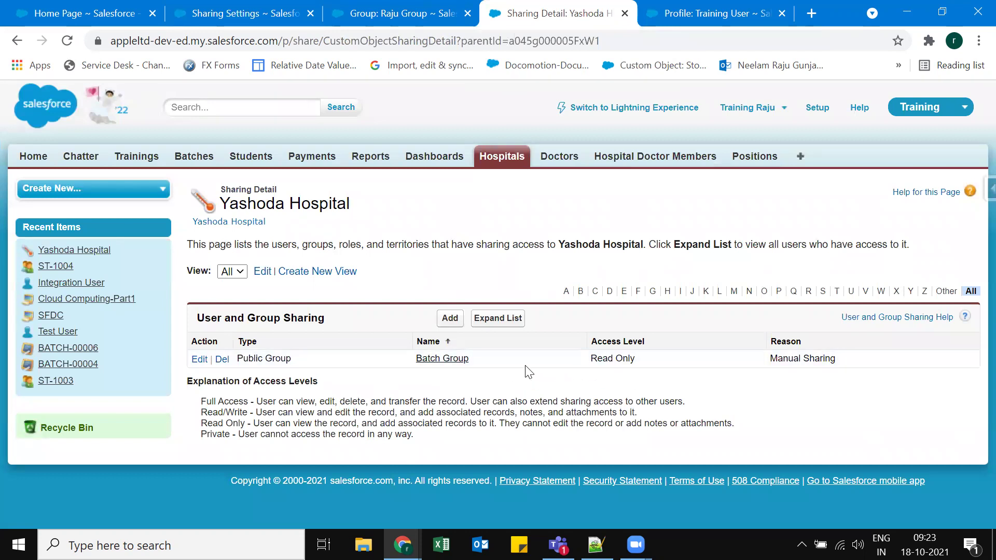
# Open the Yashoda Hospital record from the Hospitals list and select its web address.
pyautogui.press('F5')
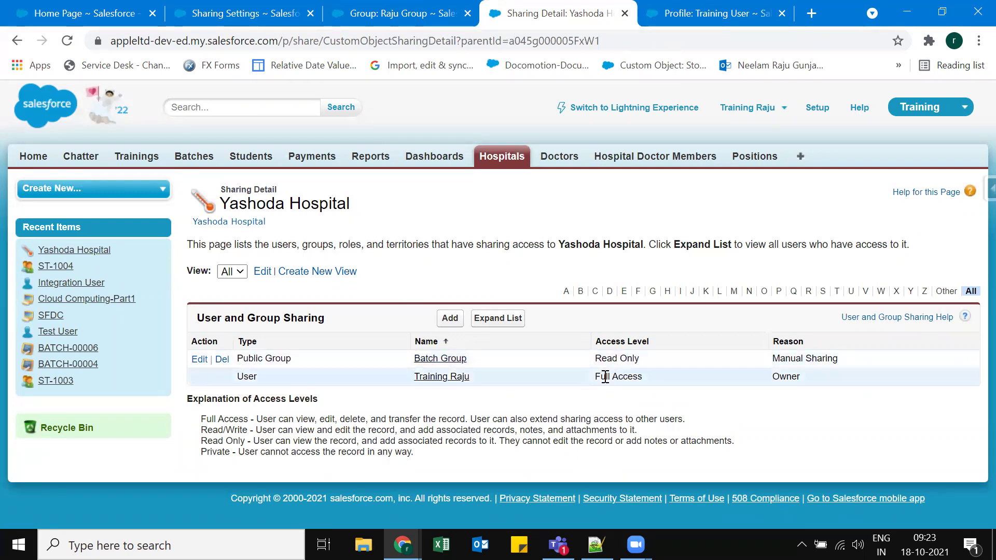
pyautogui.click(500, 157)
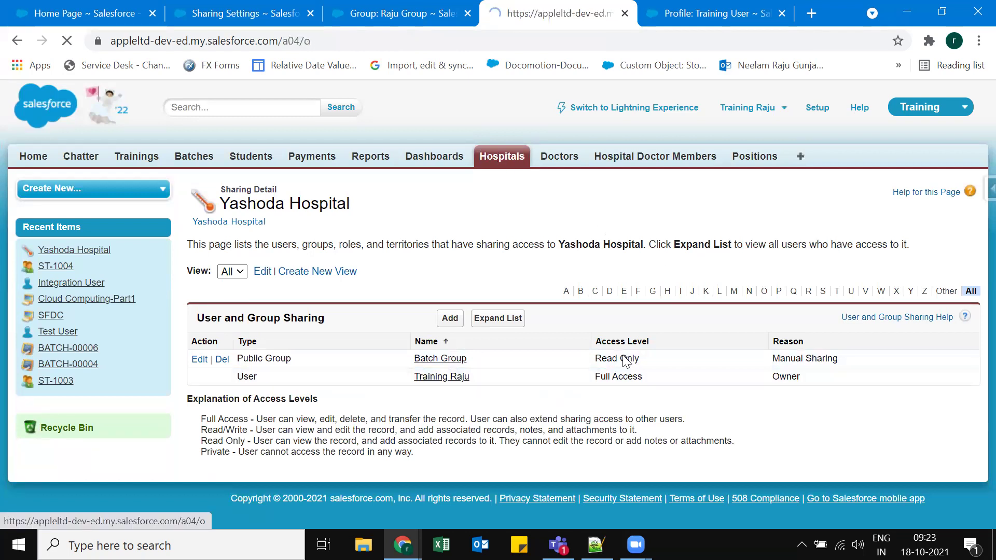
pyautogui.click(238, 322)
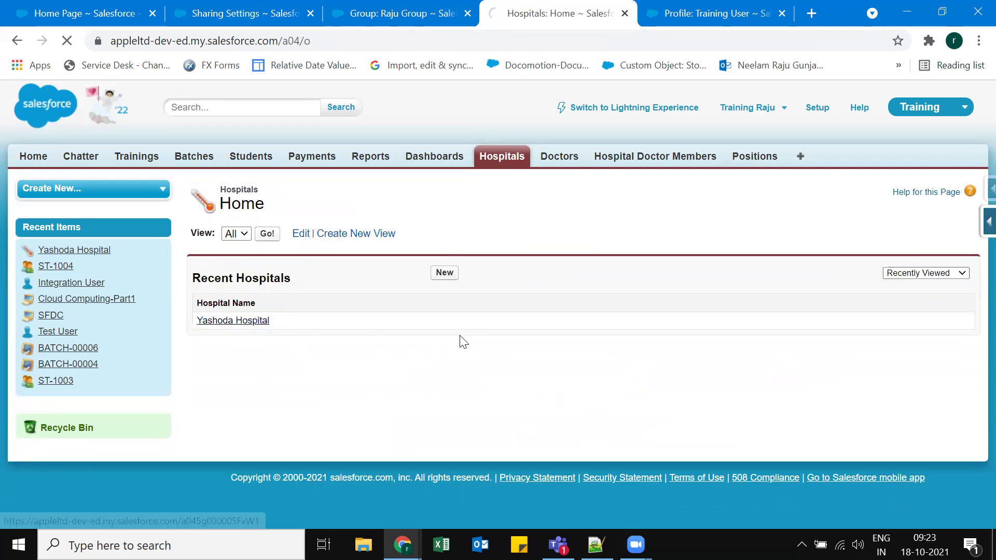
pyautogui.click(387, 40)
pyautogui.hotkey('ctrl', 'c')
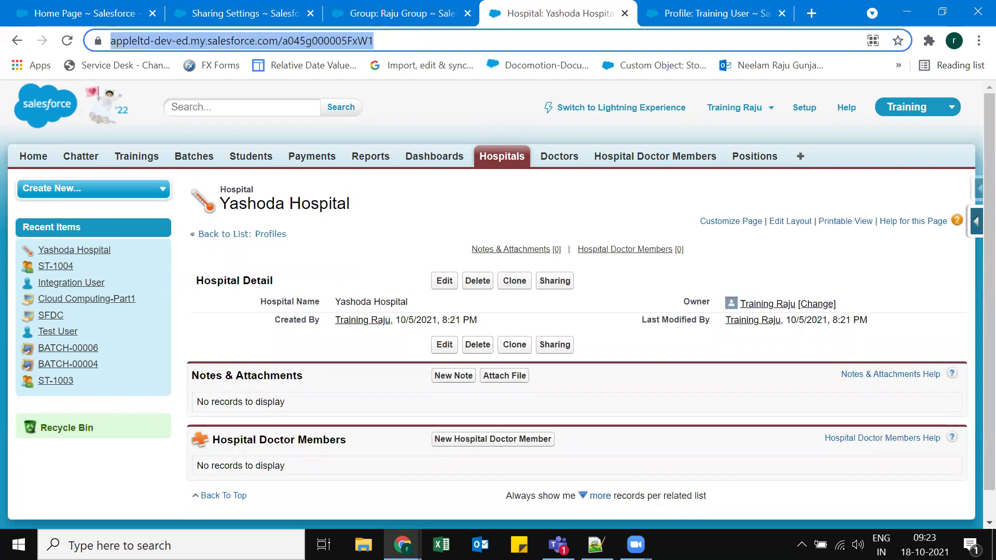
# Load the record as the test user, see Edit refused, then reopen the admin's sharing detail.
pyautogui.click(402, 544)
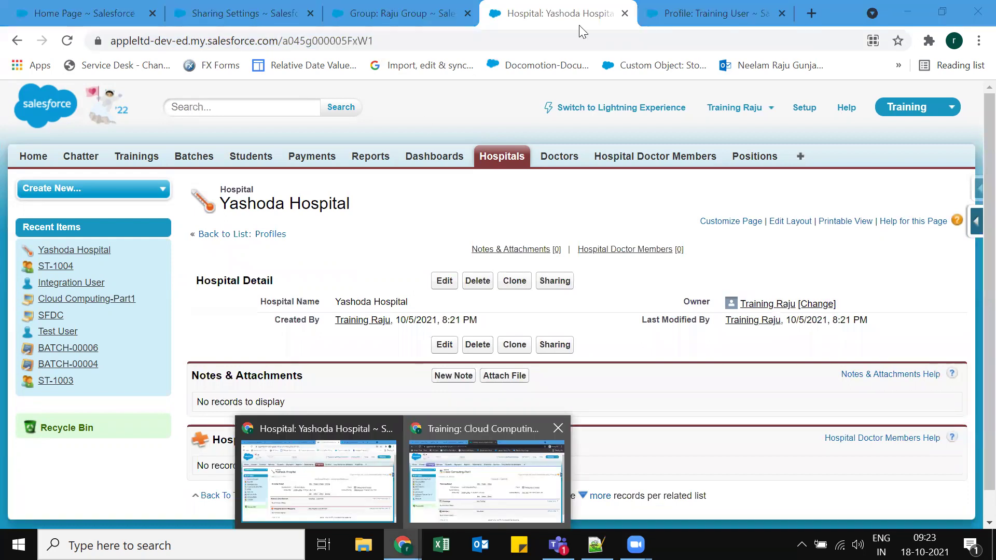
pyautogui.hotkey('alt', 'Tab')
pyautogui.hotkey('ctrl', 't')
pyautogui.hotkey('ctrl', 'v')
pyautogui.press('Return')
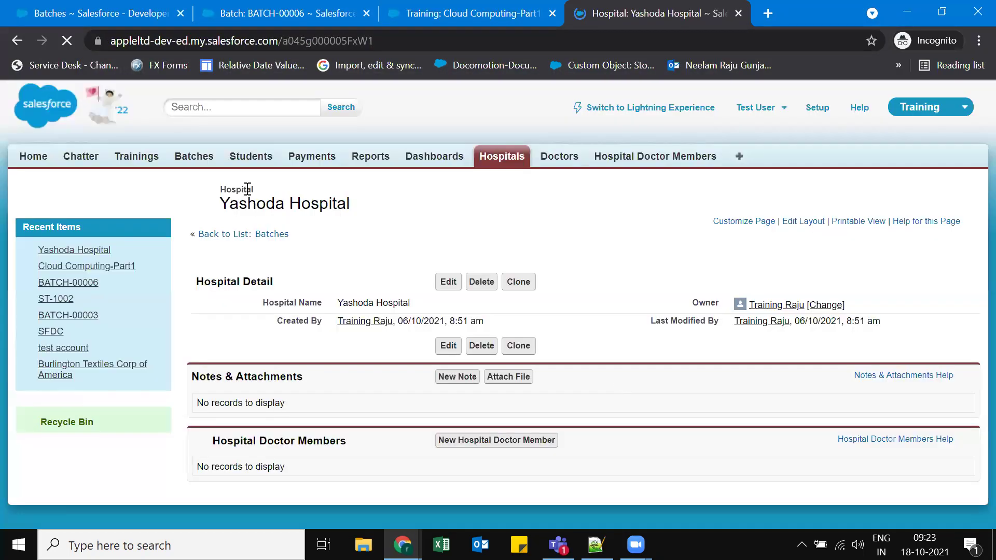
pyautogui.click(514, 282)
pyautogui.hotkey('alt', 'Left')
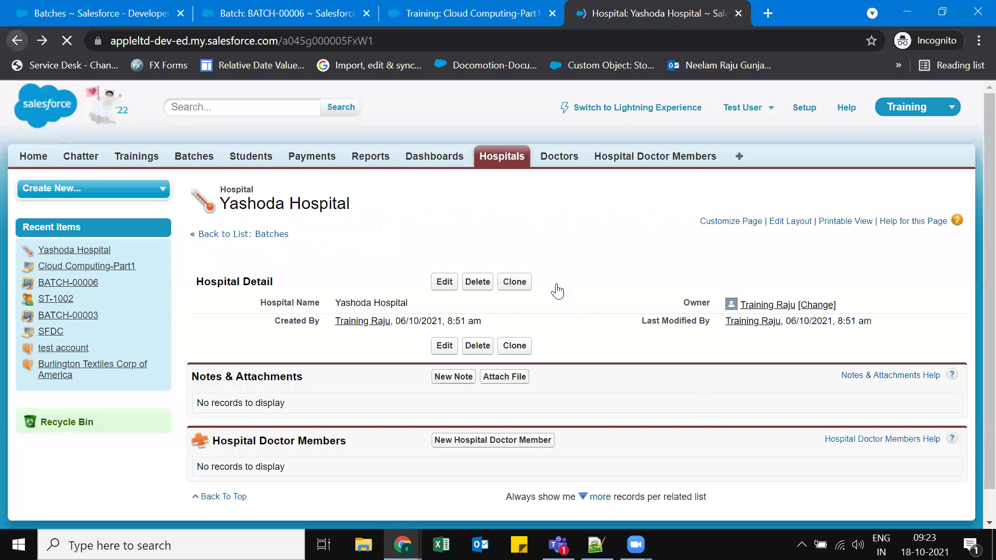
pyautogui.hotkey('alt', 'Tab')
pyautogui.click(555, 280)
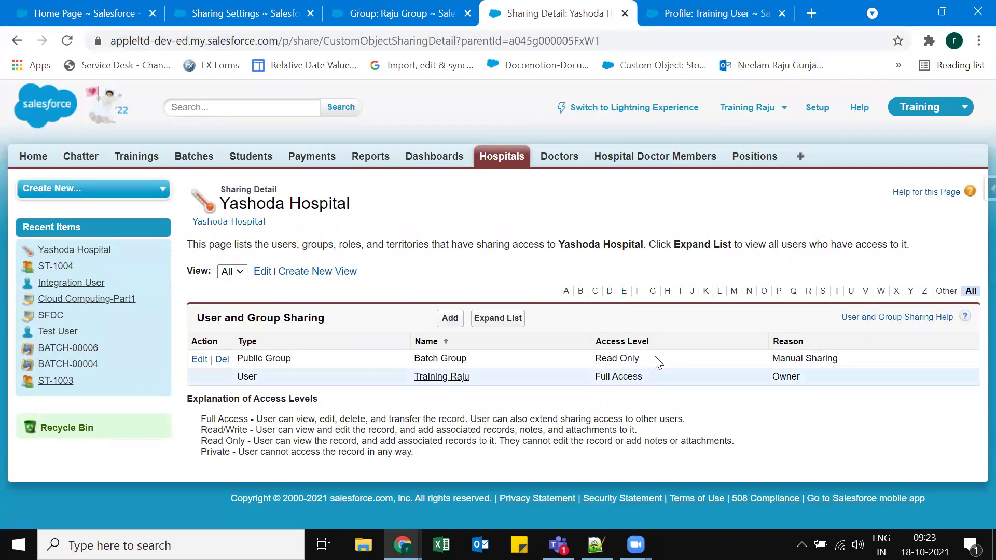
# Change Batch Group's Yashoda Hospital share to Read/Write and save.
pyautogui.click(199, 360)
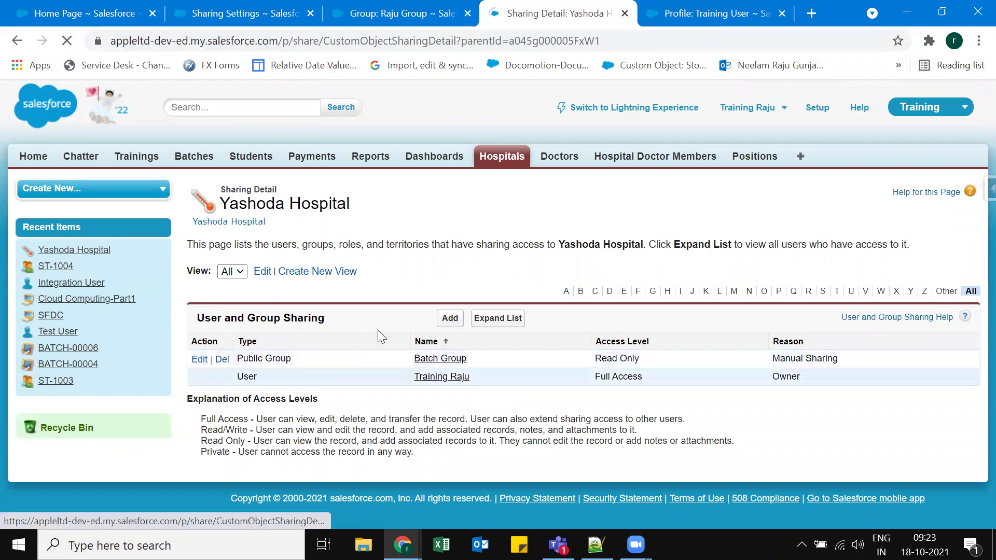
pyautogui.click(378, 356)
pyautogui.click(374, 382)
pyautogui.click(447, 396)
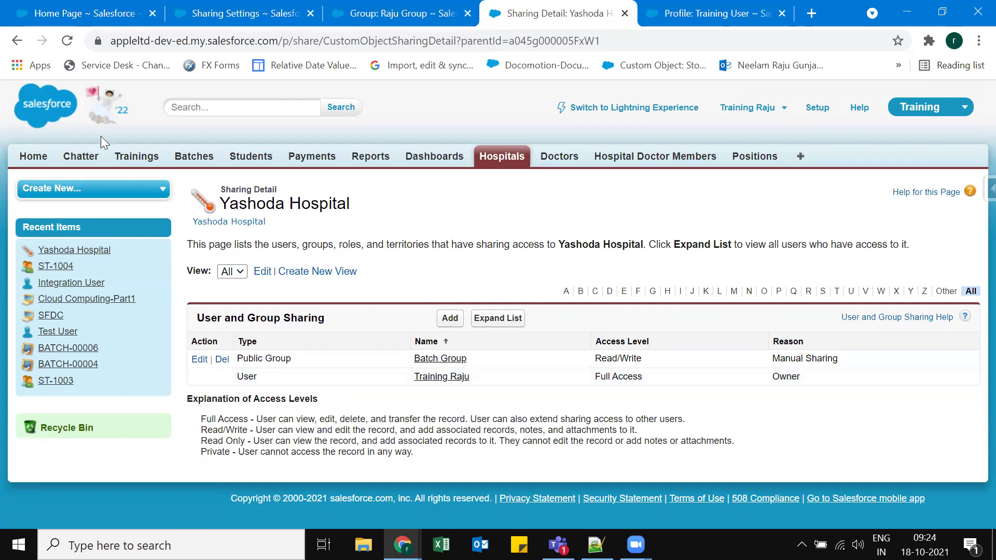
# Reload the record as the test user and confirm its edit form now opens.
pyautogui.hotkey('alt', 'Tab')
pyautogui.click(70, 41)
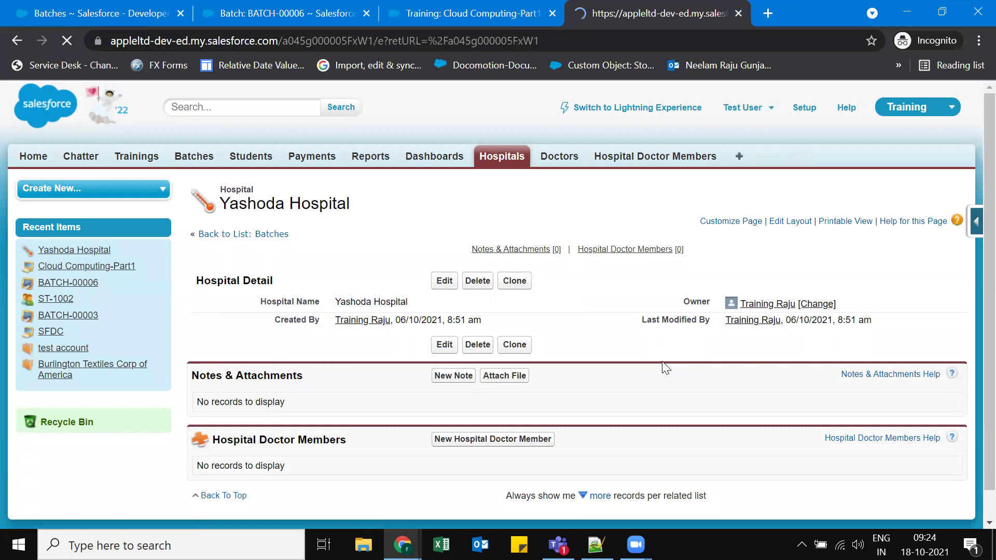
pyautogui.click(752, 384)
pyautogui.hotkey('alt', 'Left')
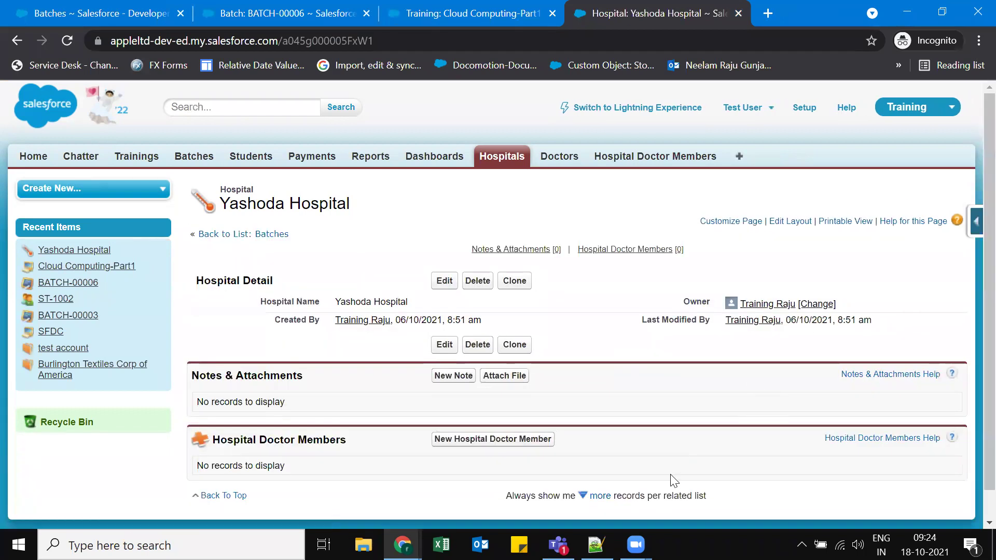
pyautogui.click(477, 344)
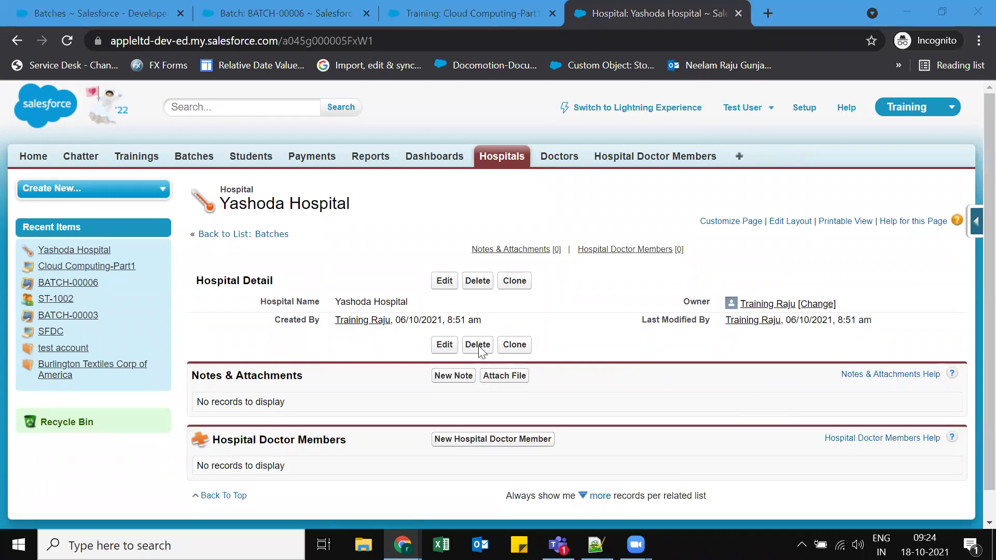